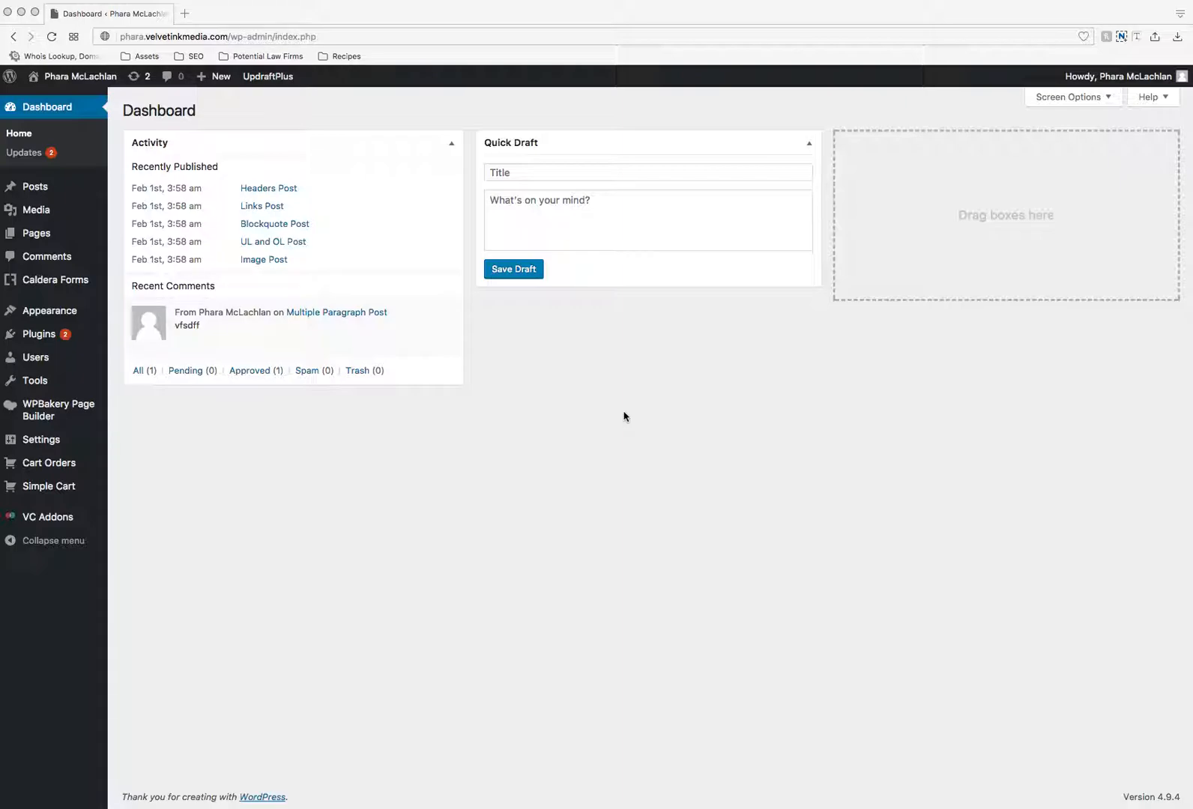
# - Open the site's list of all pages
pyautogui.click(593, 414)
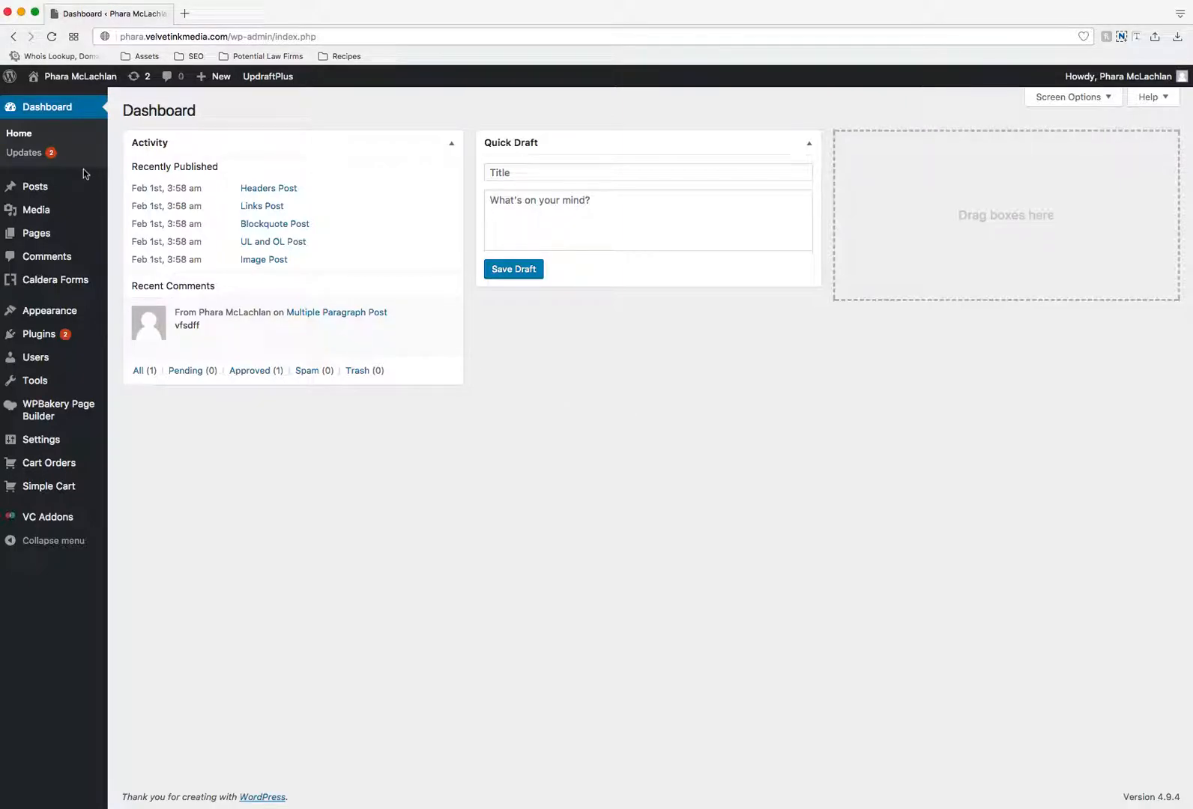
pyautogui.moveTo(32, 188)
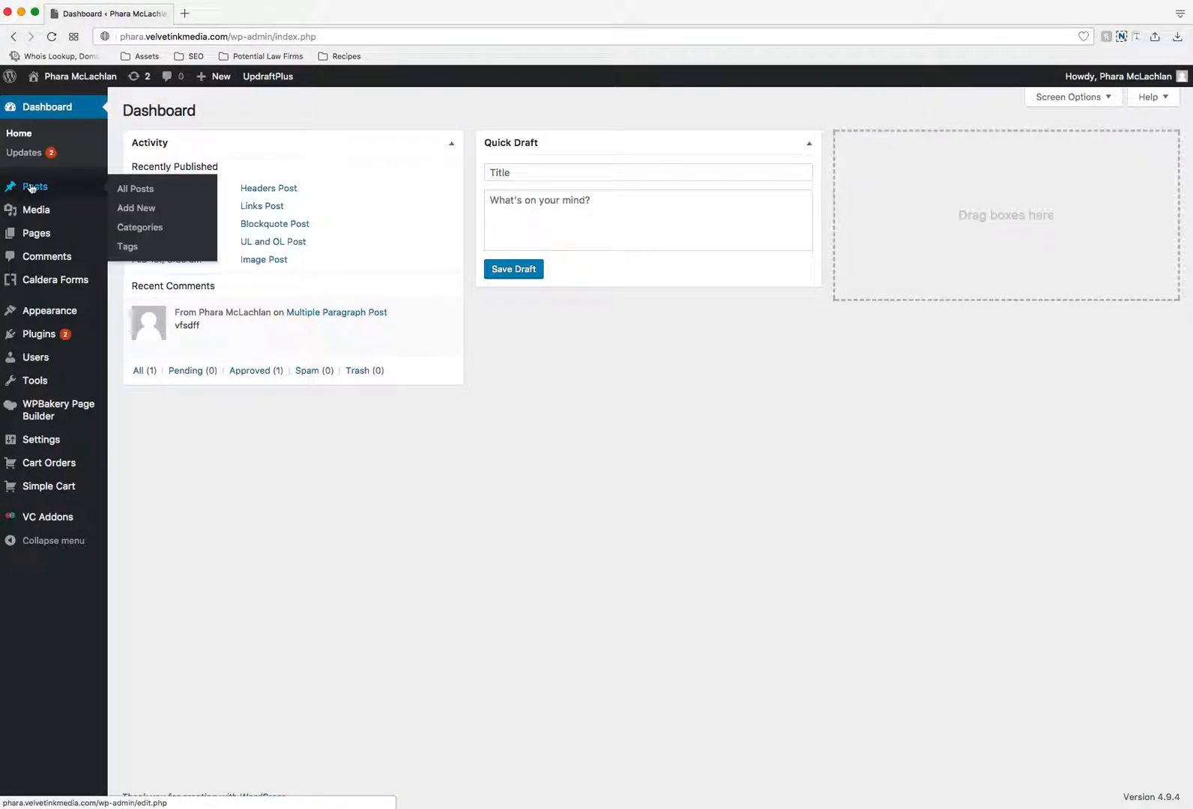
pyautogui.click(36, 237)
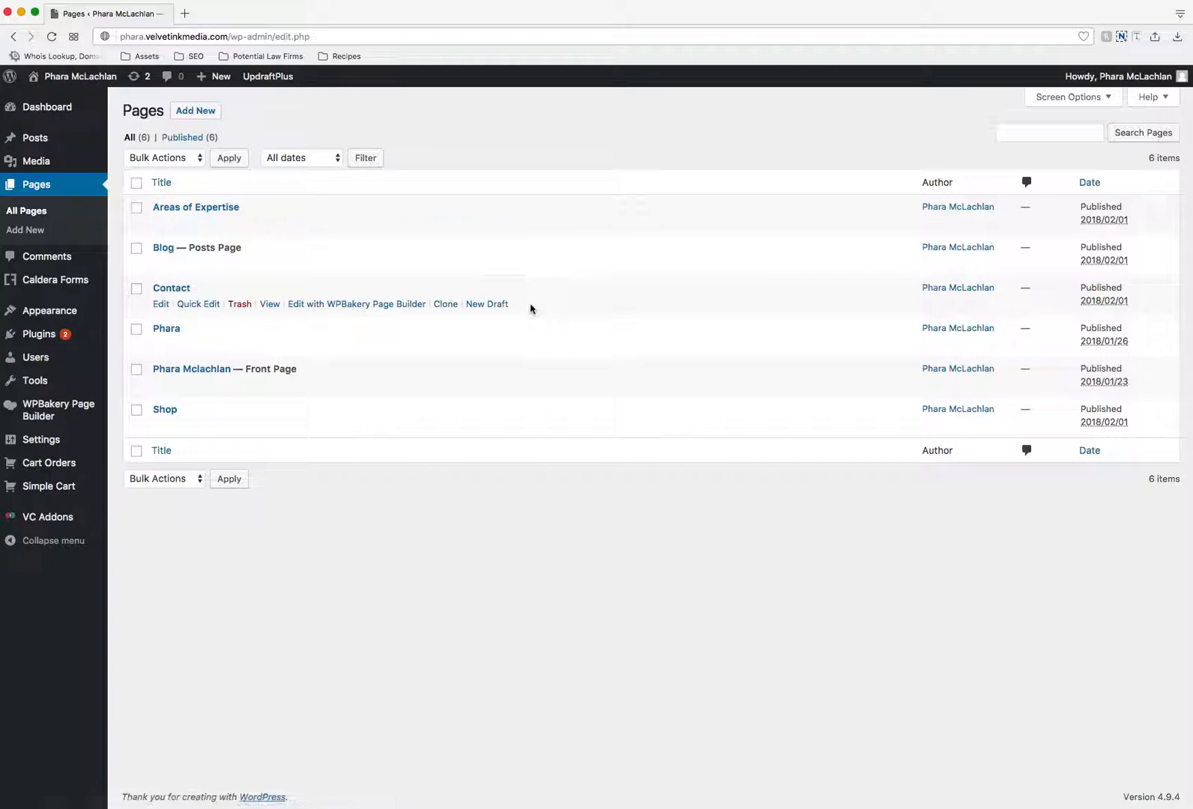
# - Clone the Contact page and move the draft copy to the trash
pyautogui.click(445, 305)
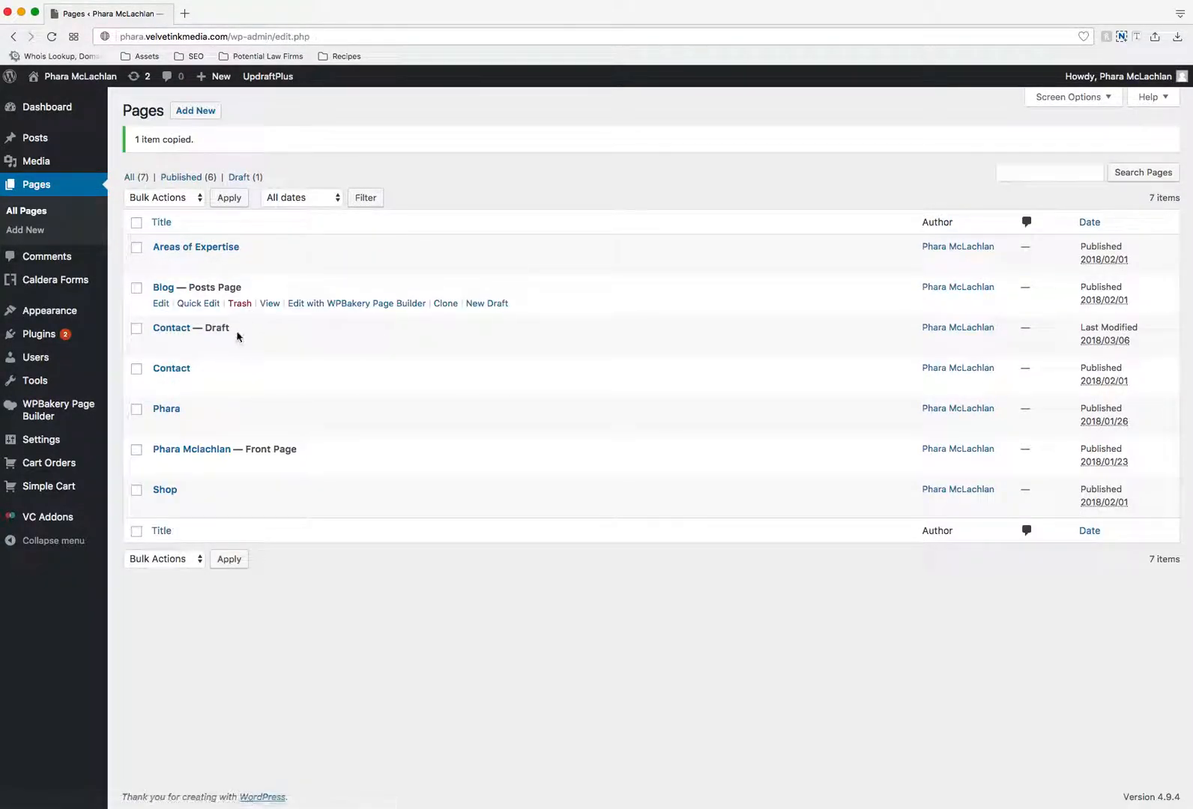
pyautogui.click(238, 345)
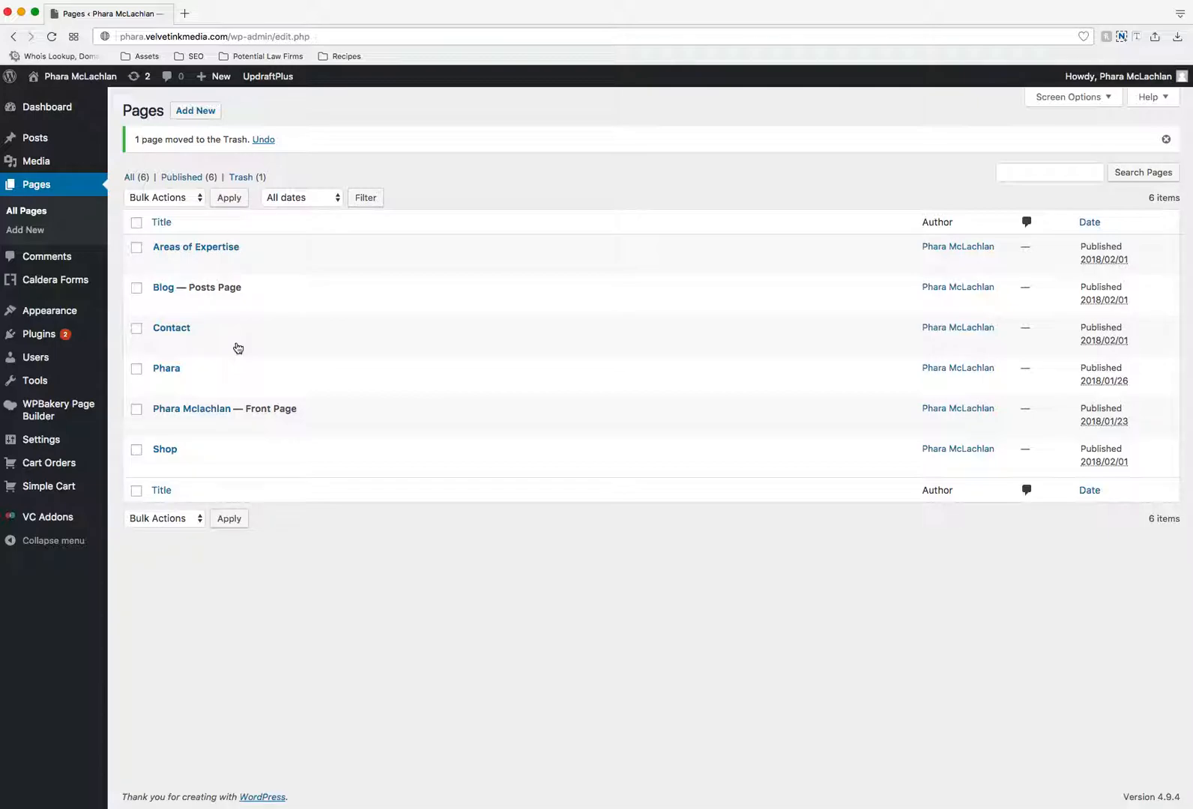
# - Add a new page titled "I'm Awesome!"
pyautogui.moveTo(200, 266)
pyautogui.click(201, 113)
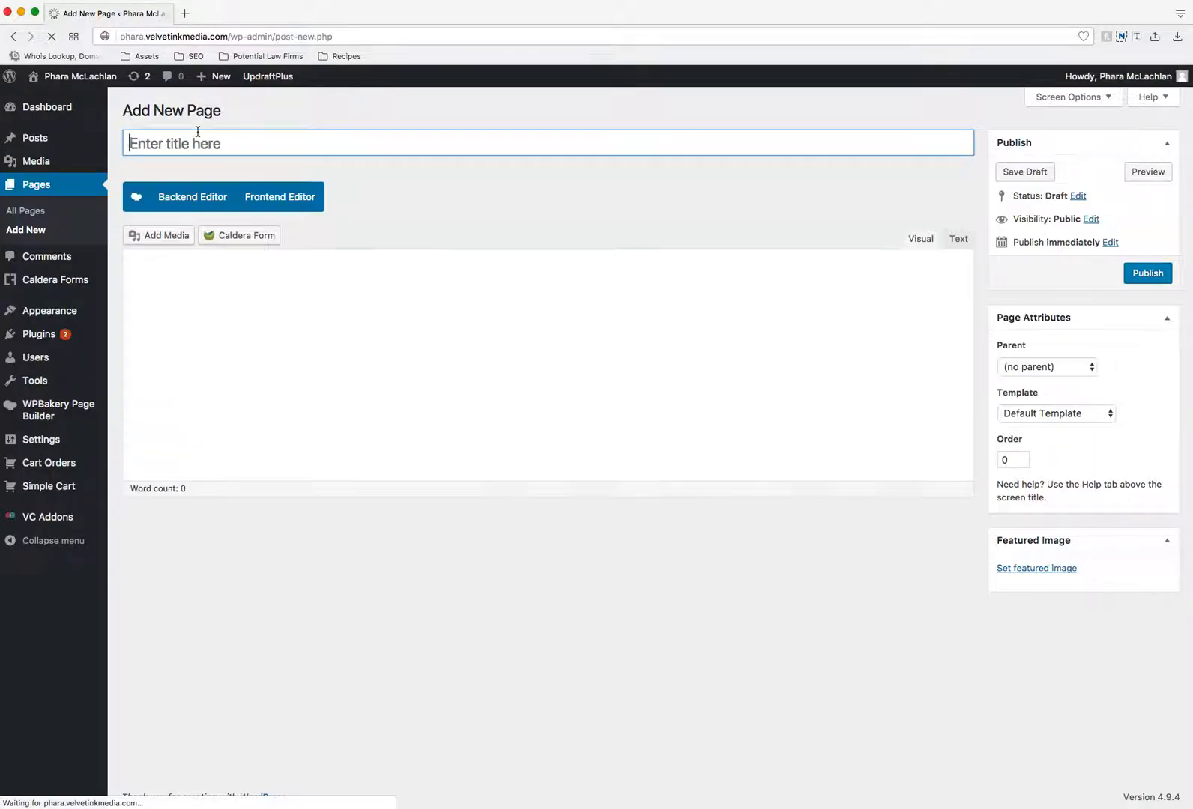
pyautogui.write("I'm Aae")
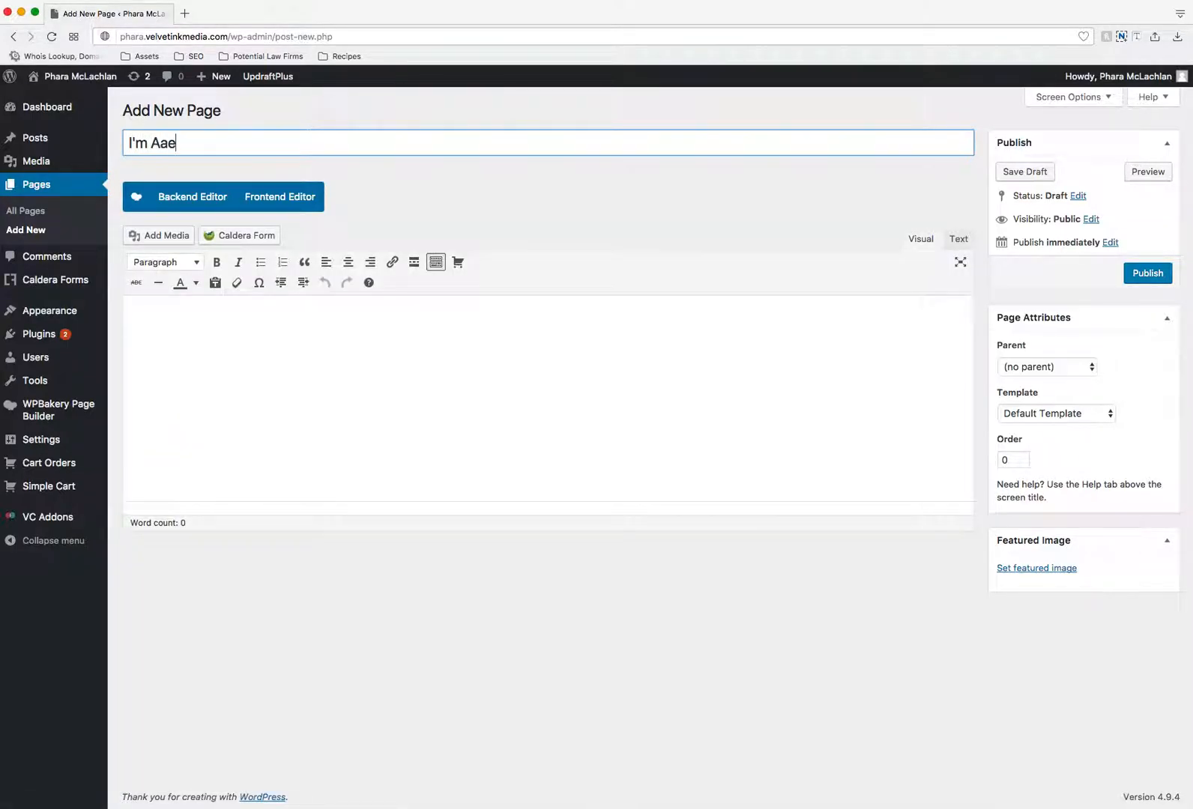
pyautogui.press('BackSpace')
pyautogui.press('BackSpace')
pyautogui.write('wesome!')
pyautogui.click(430, 204)
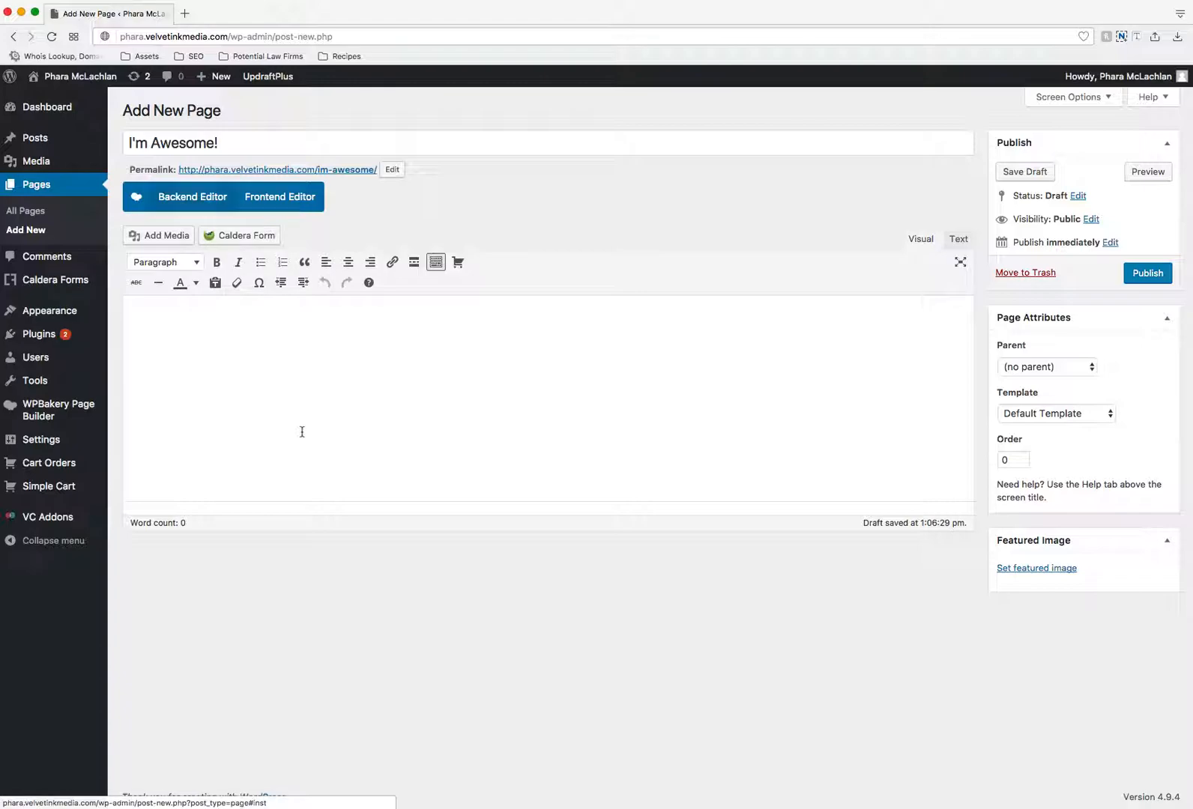
pyautogui.click(358, 387)
pyautogui.write('kl;kl;kl;kl;kl;')
pyautogui.tripleClick(192, 311)
pyautogui.press('BackSpace')
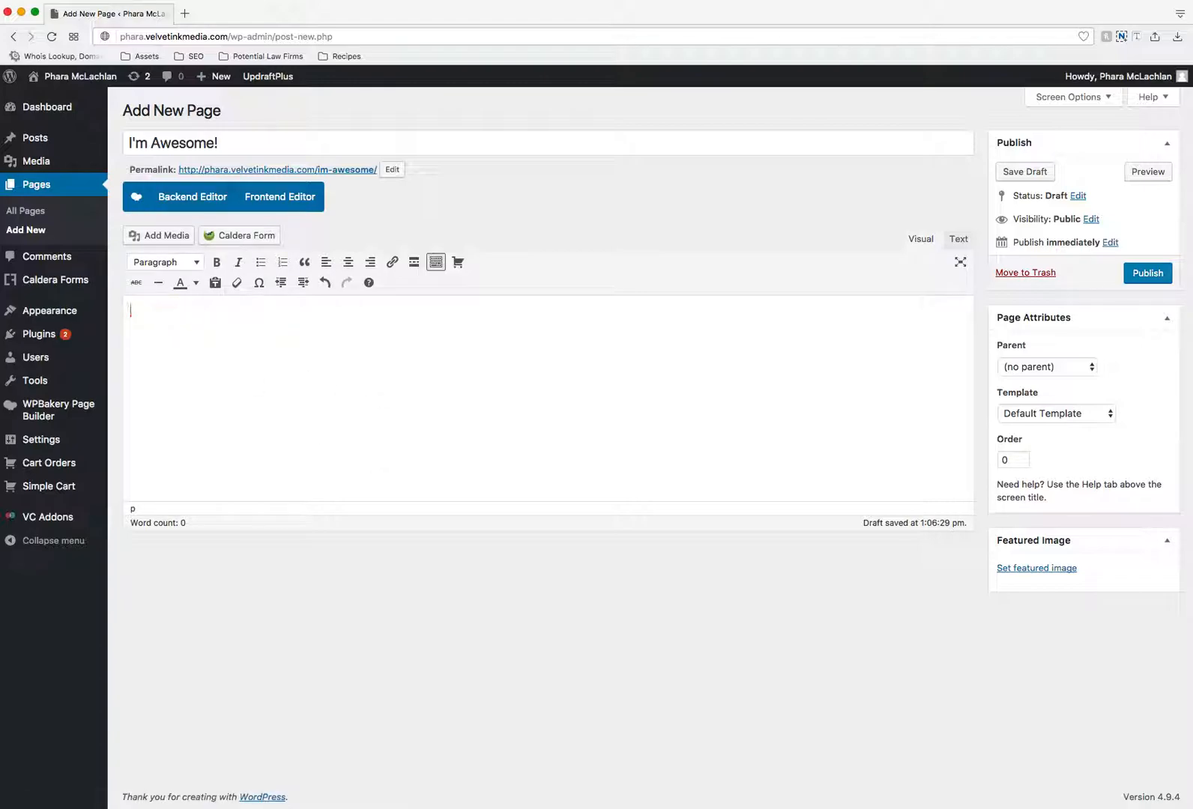
# - Switch the page to the WPBakery backend editor, search the elements for "banner" and add a Top Banner
pyautogui.click(192, 206)
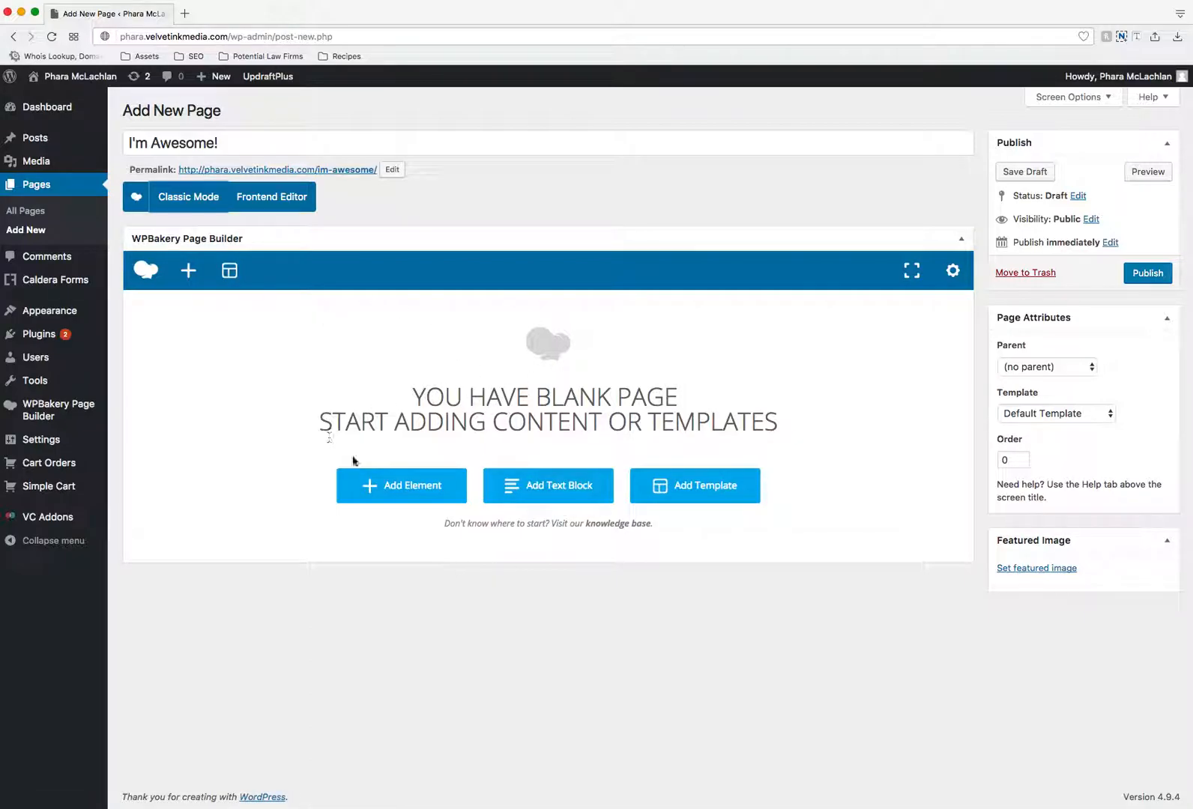
pyautogui.click(400, 488)
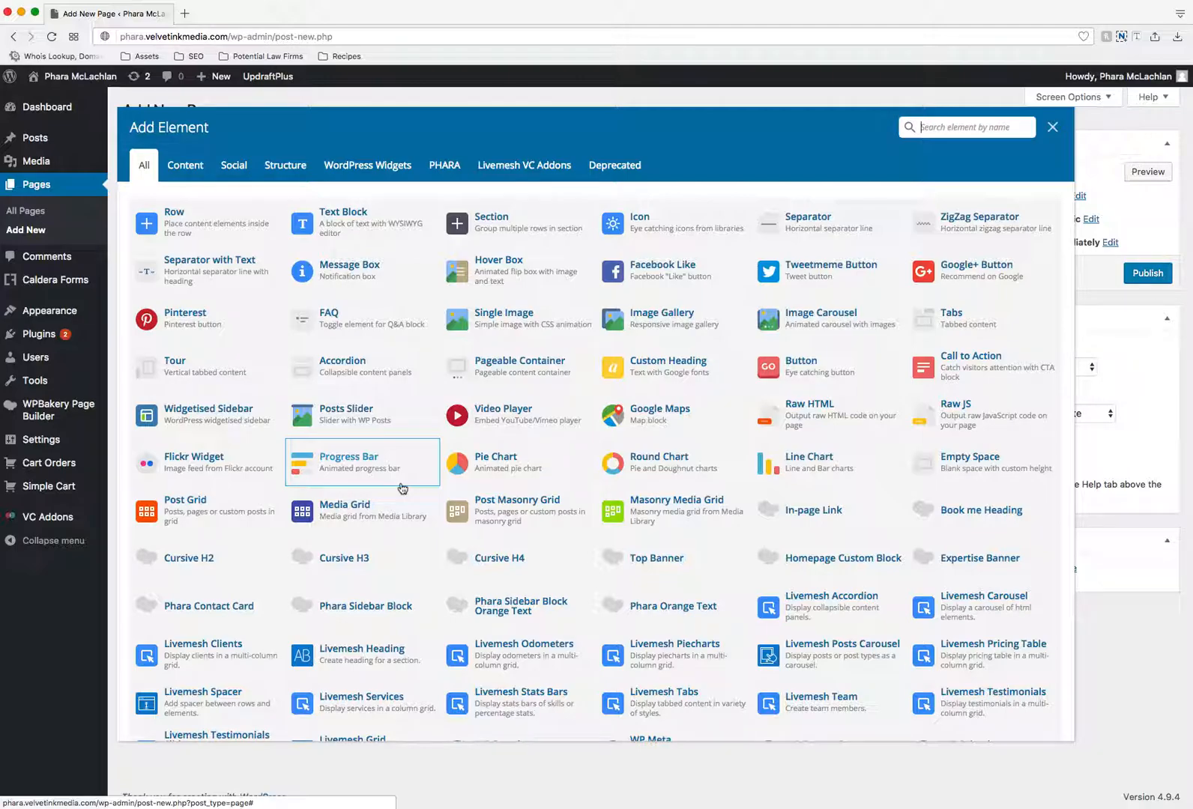
pyautogui.scroll(-2, 675, 450)
pyautogui.scroll(2, 704, 445)
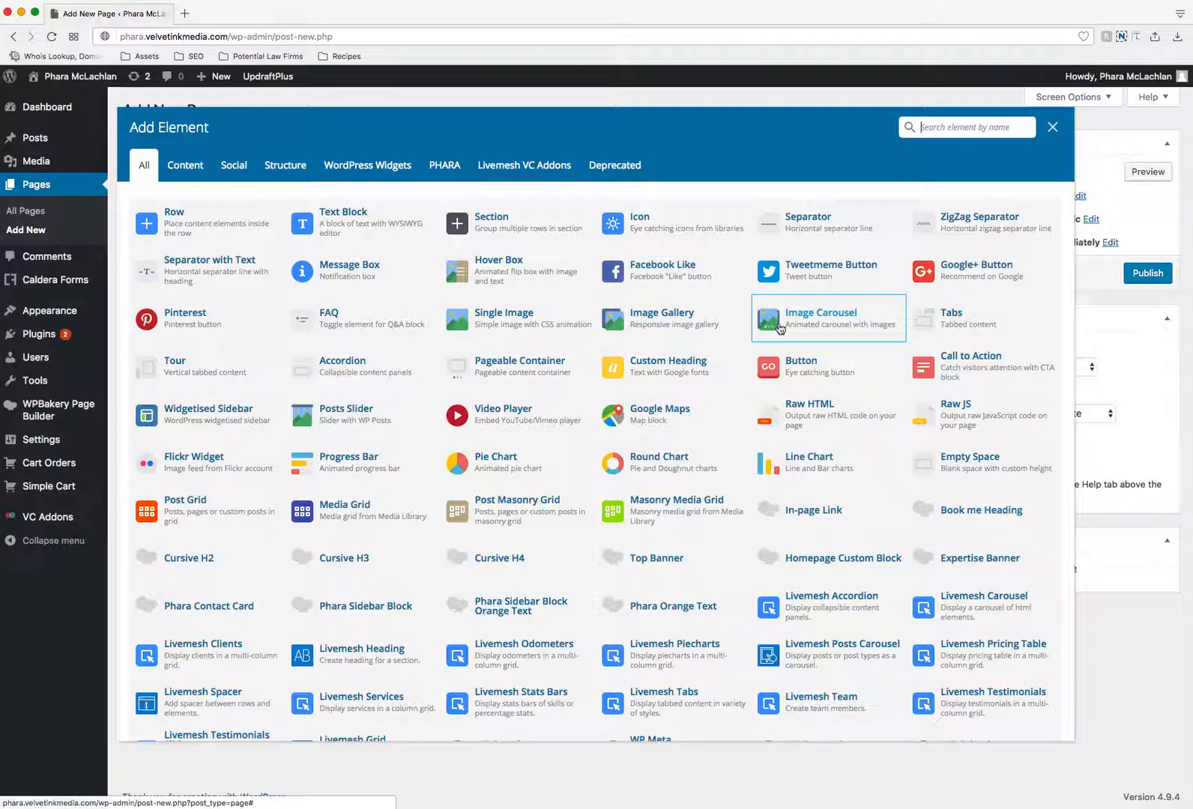
pyautogui.write('banner')
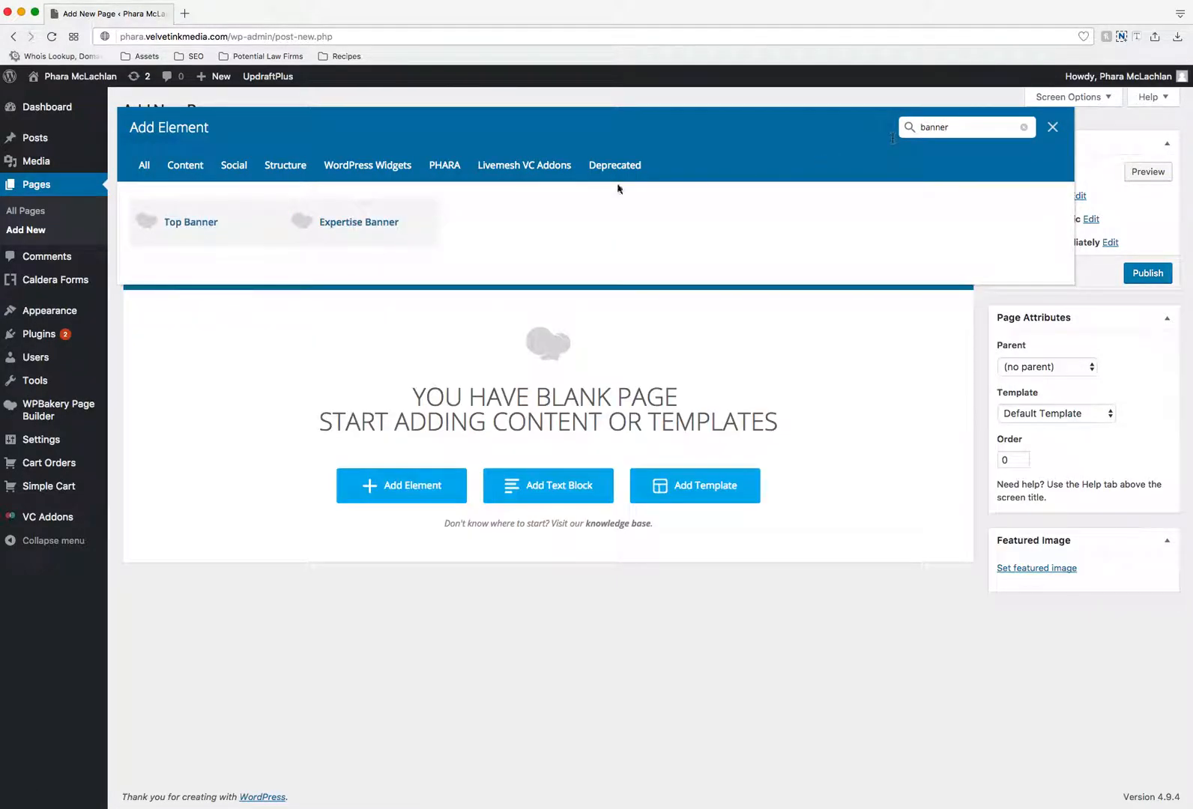
pyautogui.click(202, 227)
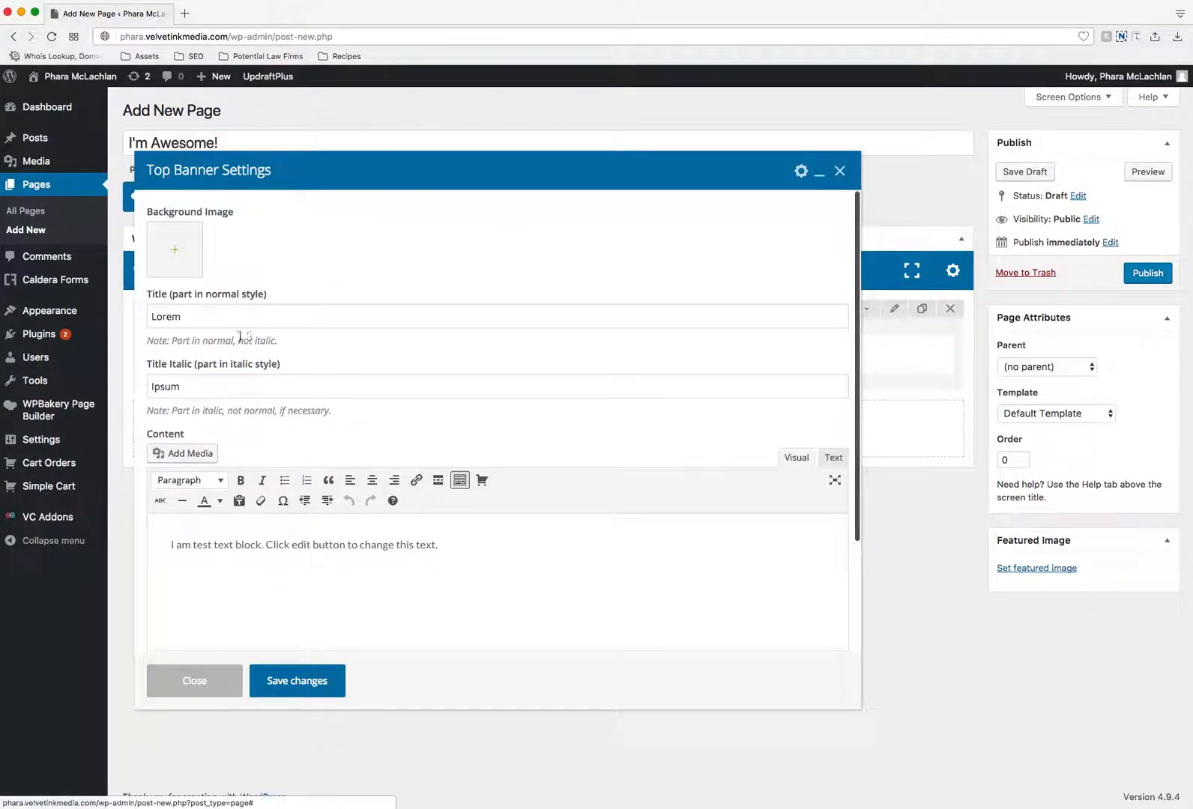
# - Set the banner's normal title to "Hey There" and its italic title to "I Am The Best At Being The Best"
pyautogui.doubleClick(167, 316)
pyautogui.write('Hey')
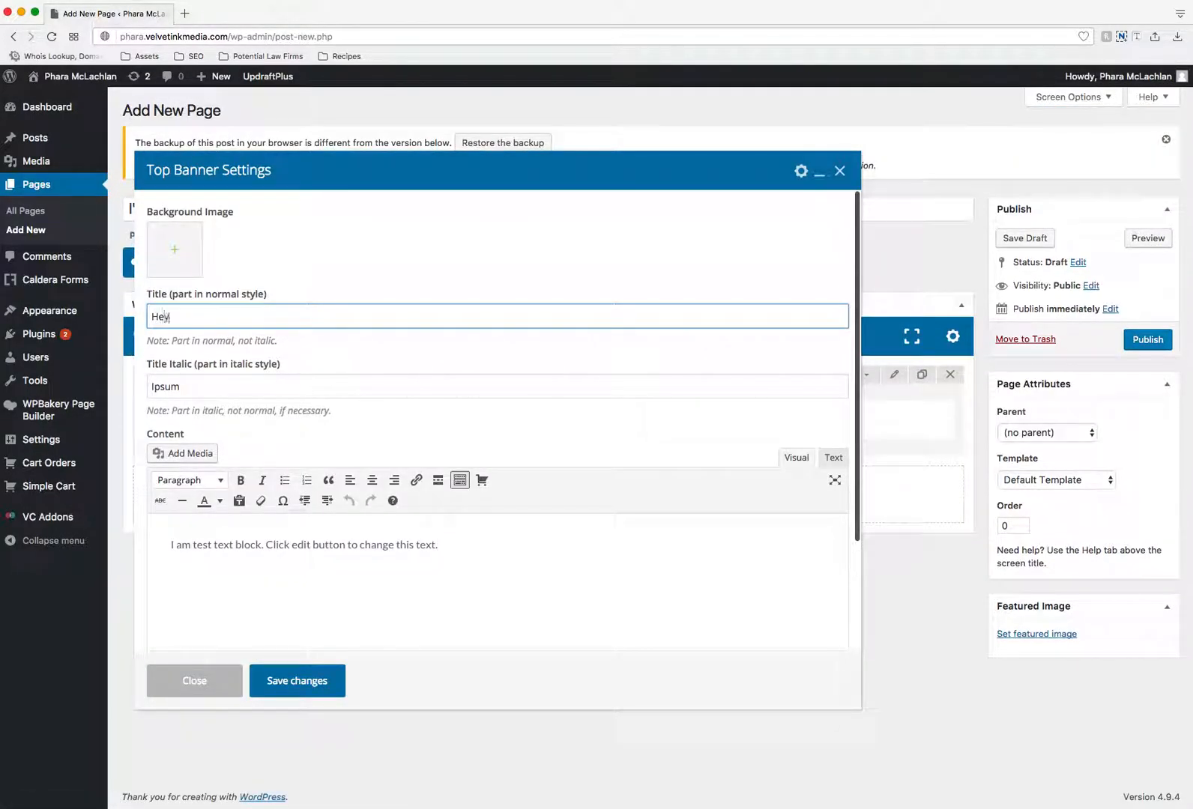
pyautogui.write(' Three')
pyautogui.write('er')
pyautogui.press('Tab')
pyautogui.press('BackSpace')
pyautogui.write('I Am The Best A')
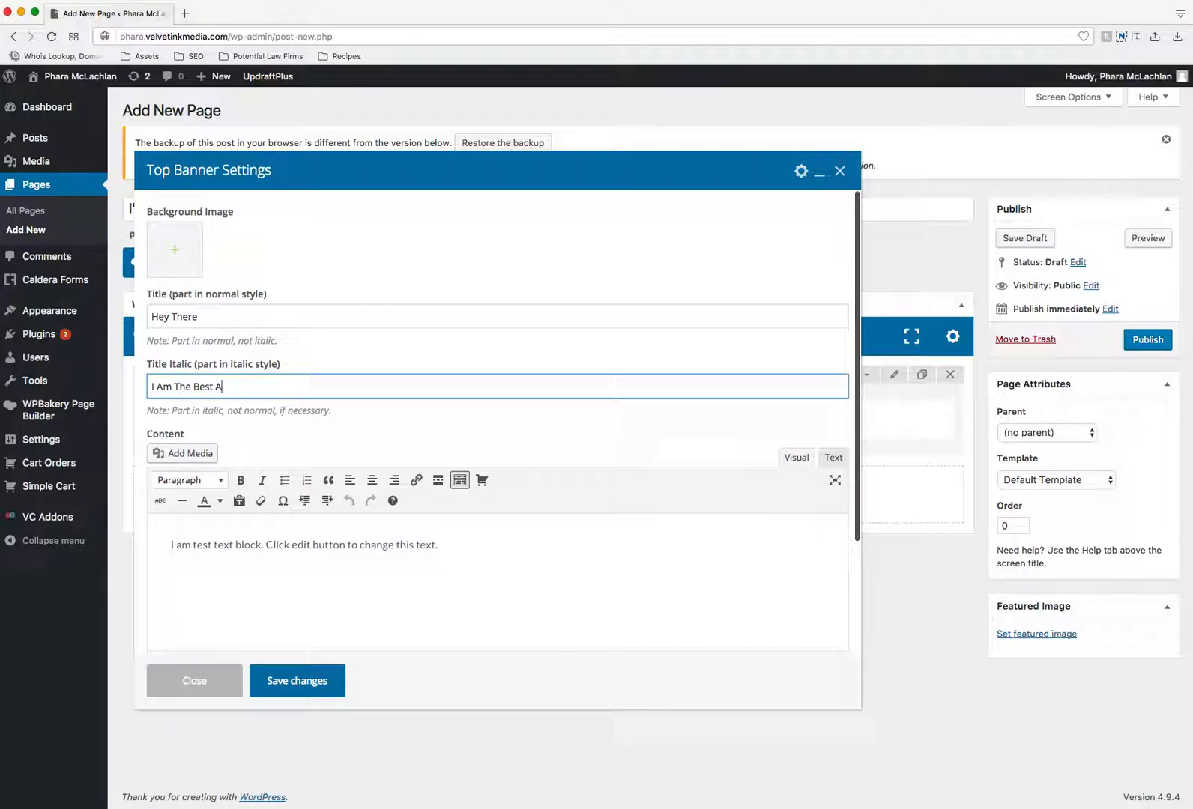
pyautogui.write('t Being The Bre')
# - Copy the banner's placeholder content sentence and paste it twice more after the original
pyautogui.moveTo(456, 545); pyautogui.dragTo(169, 543)
pyautogui.click(467, 551)
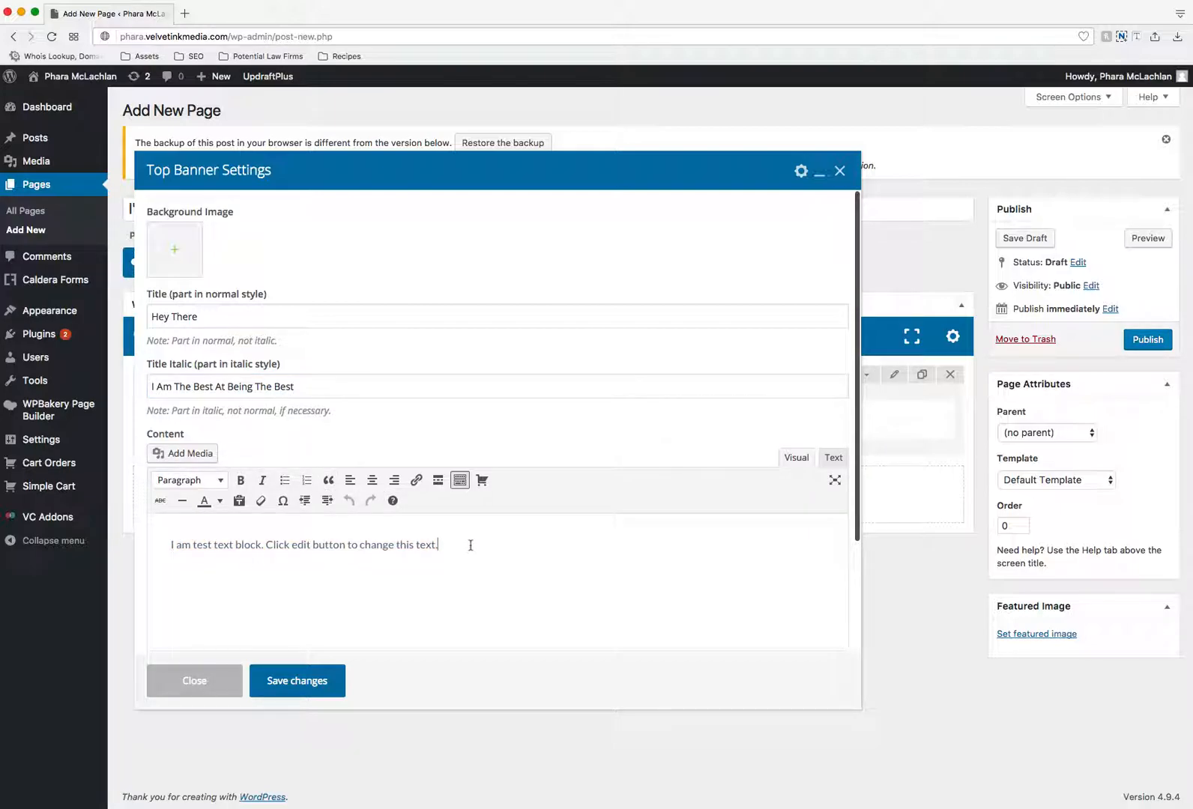
pyautogui.press('super+v')
pyautogui.press('super+v')
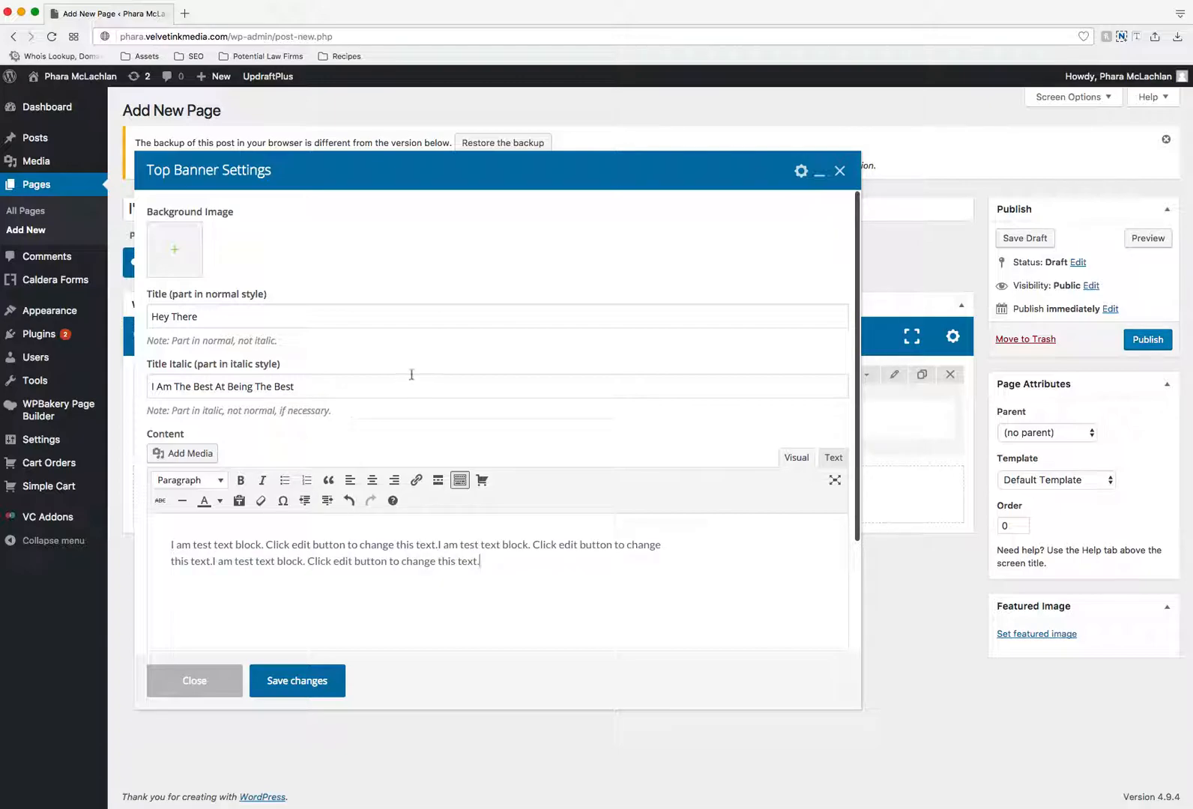
# - Set the banner's background image to pharaStore.jpg, the photo of a man holding a tablet, from the media library
pyautogui.click(174, 252)
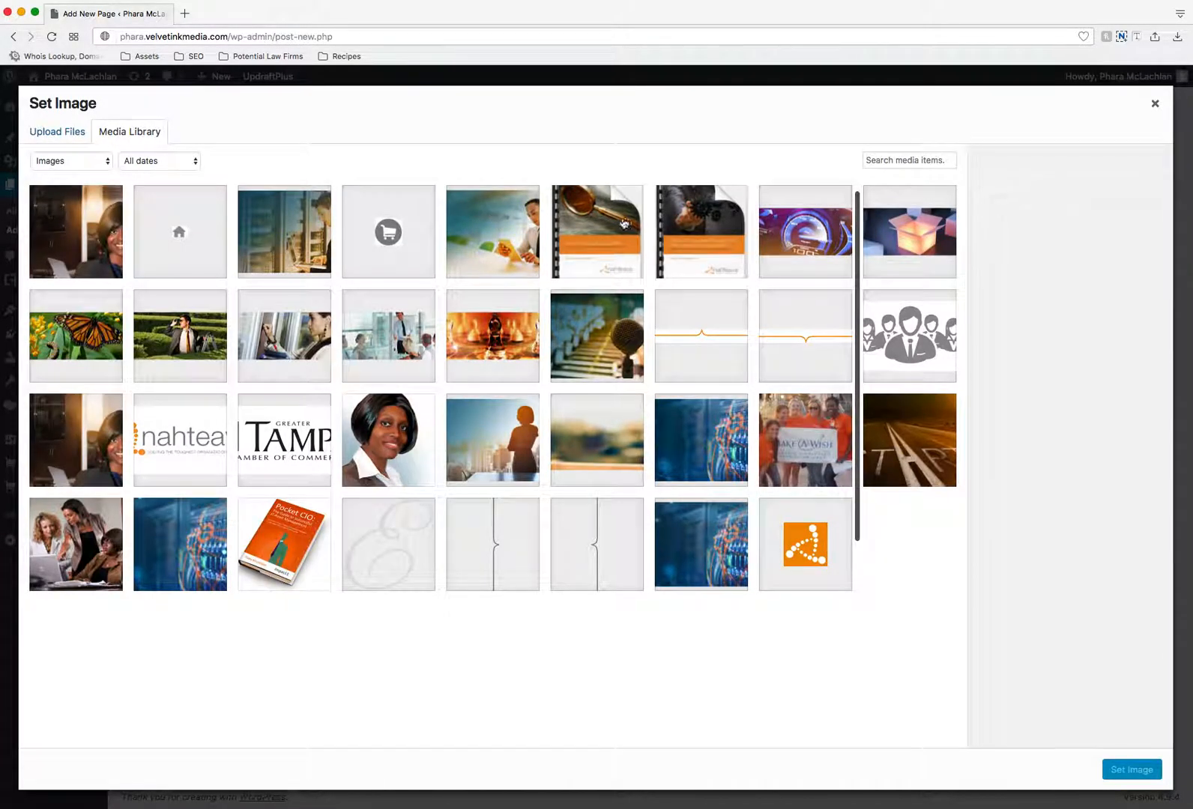
pyautogui.click(502, 241)
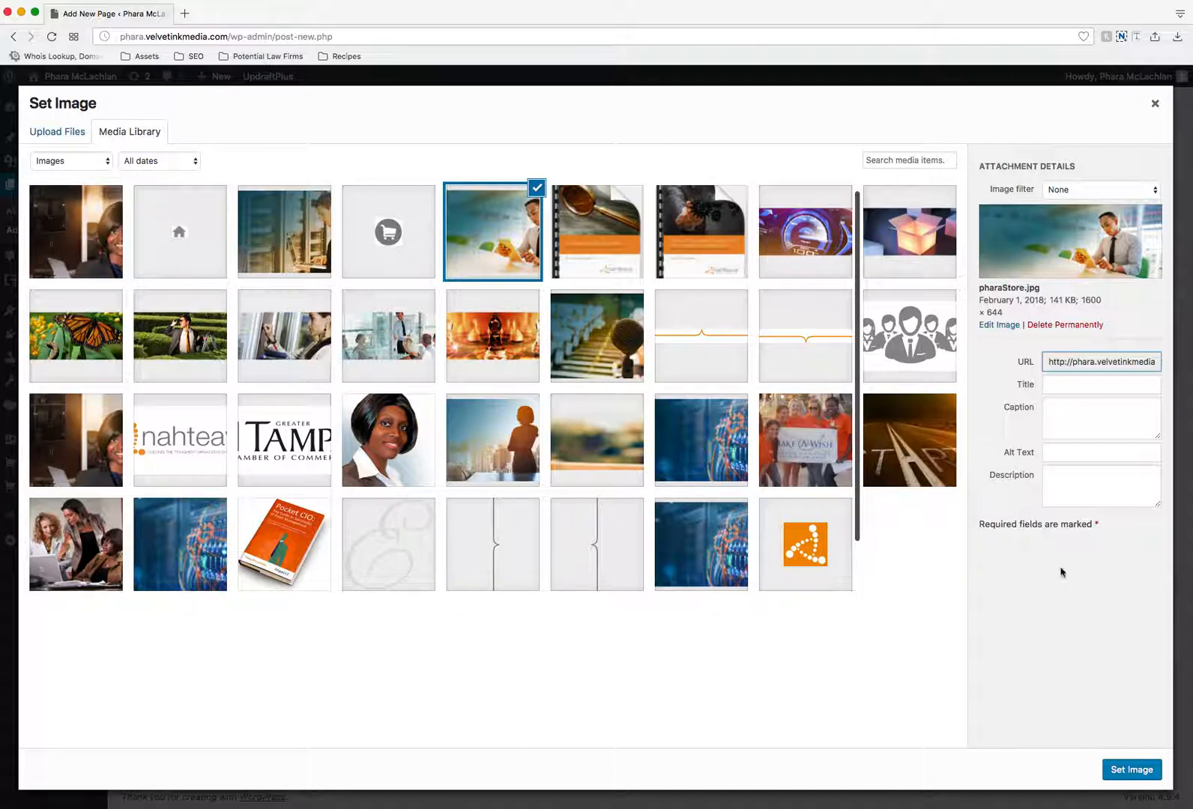
pyautogui.click(1122, 772)
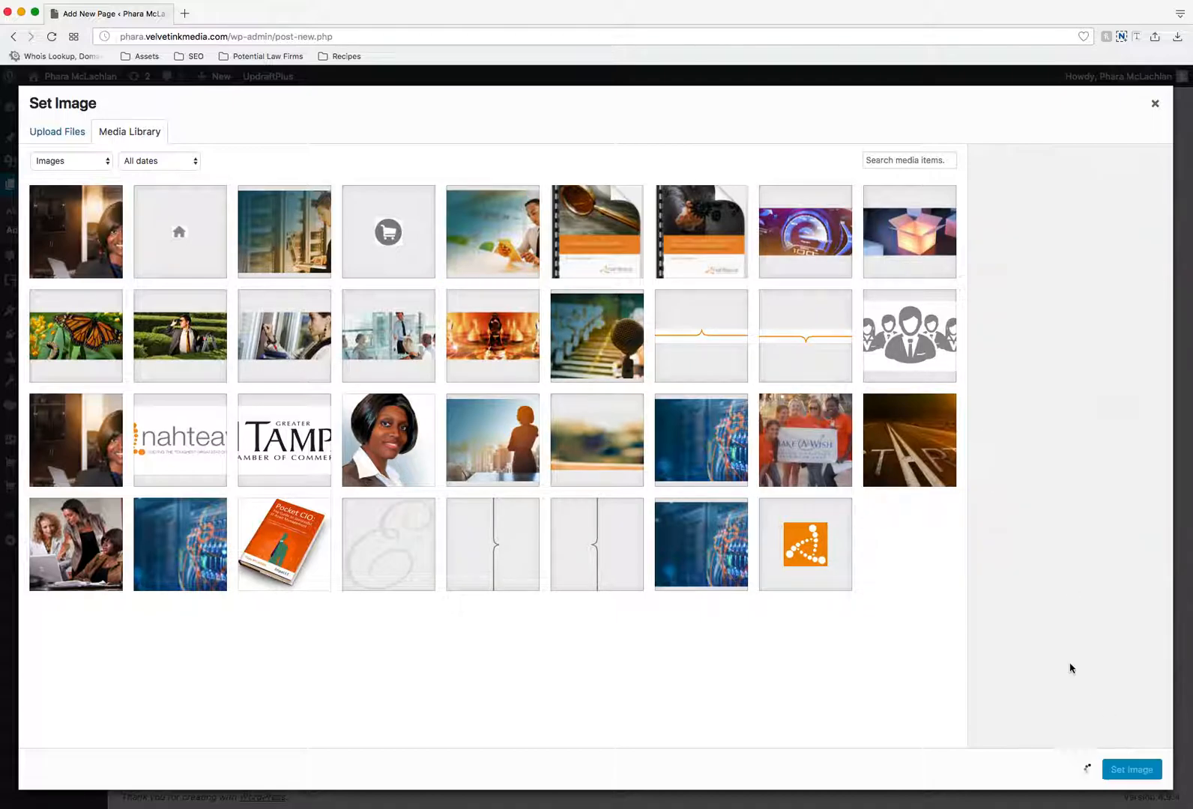
# - Set the banner's button text to "Learn More"
pyautogui.scroll(-3, 488, 458)
pyautogui.tripleClick(246, 579)
pyautogui.write('Iea')
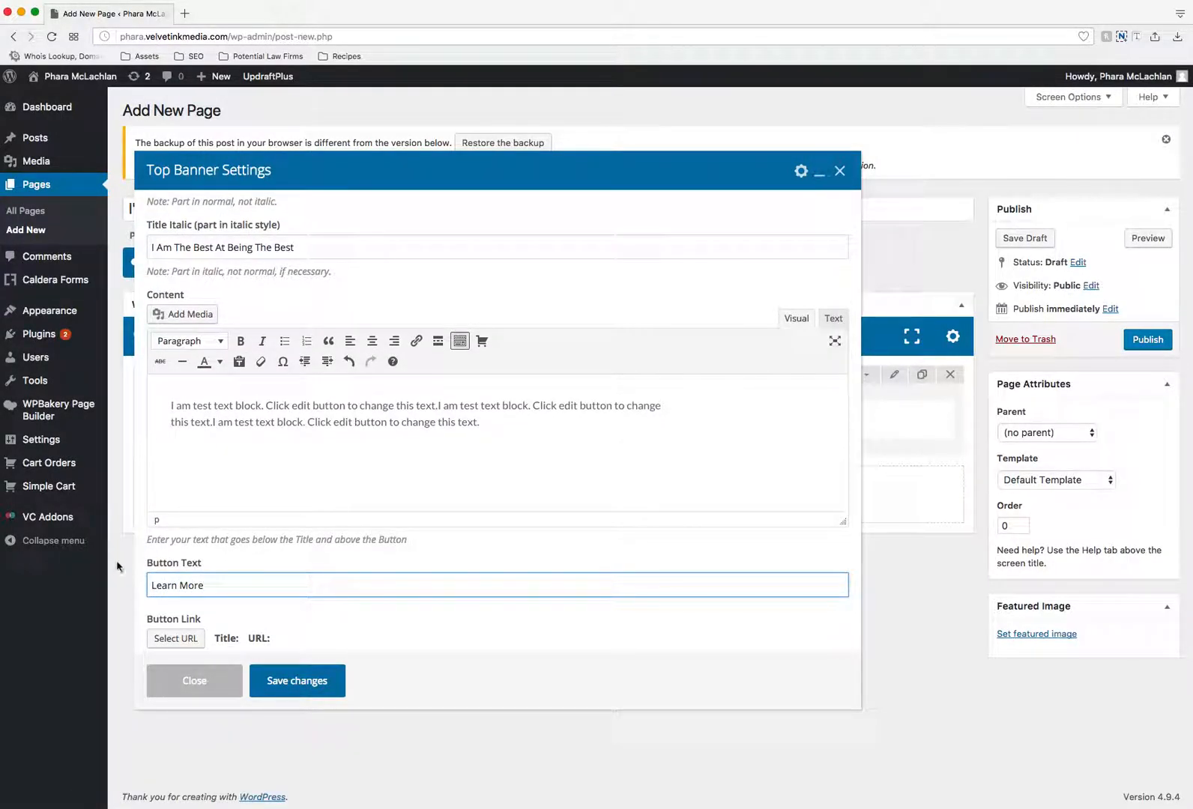
# - Link the banner's button to the Areas of Expertise page and save the banner settings
pyautogui.click(175, 639)
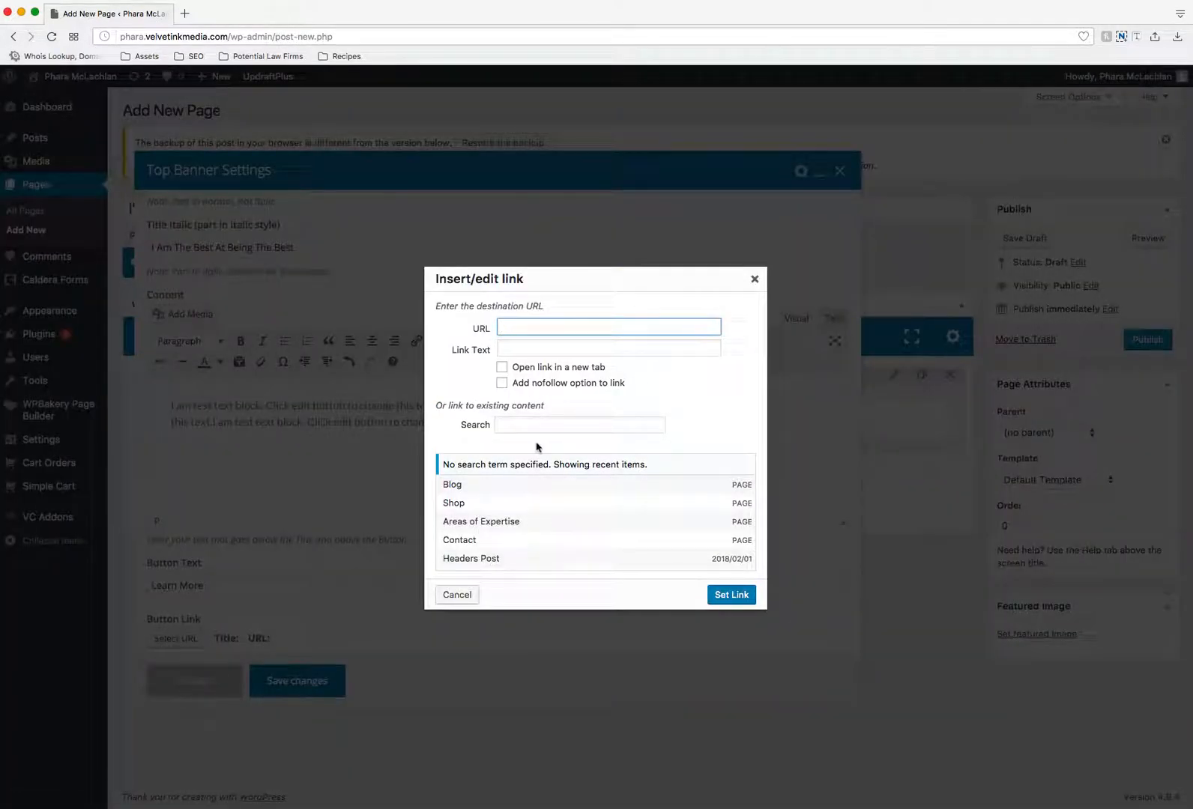
pyautogui.click(562, 524)
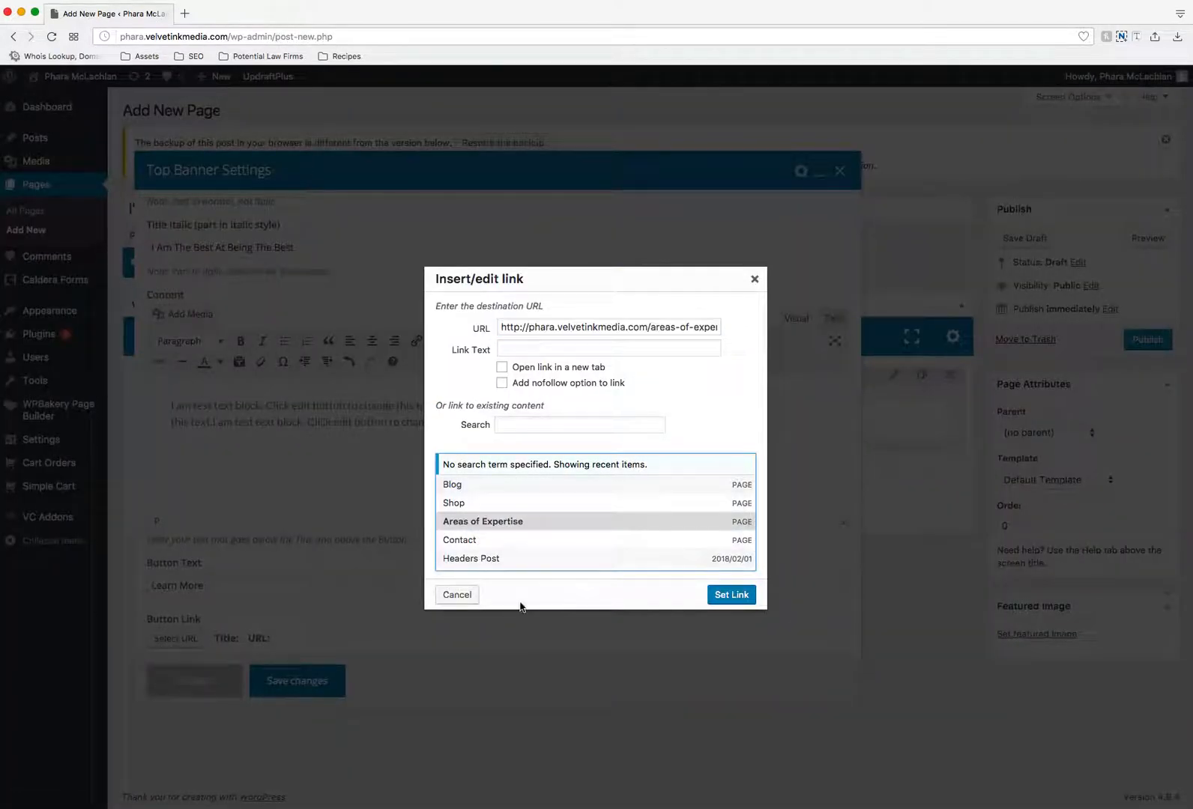
pyautogui.click(723, 596)
pyautogui.click(327, 677)
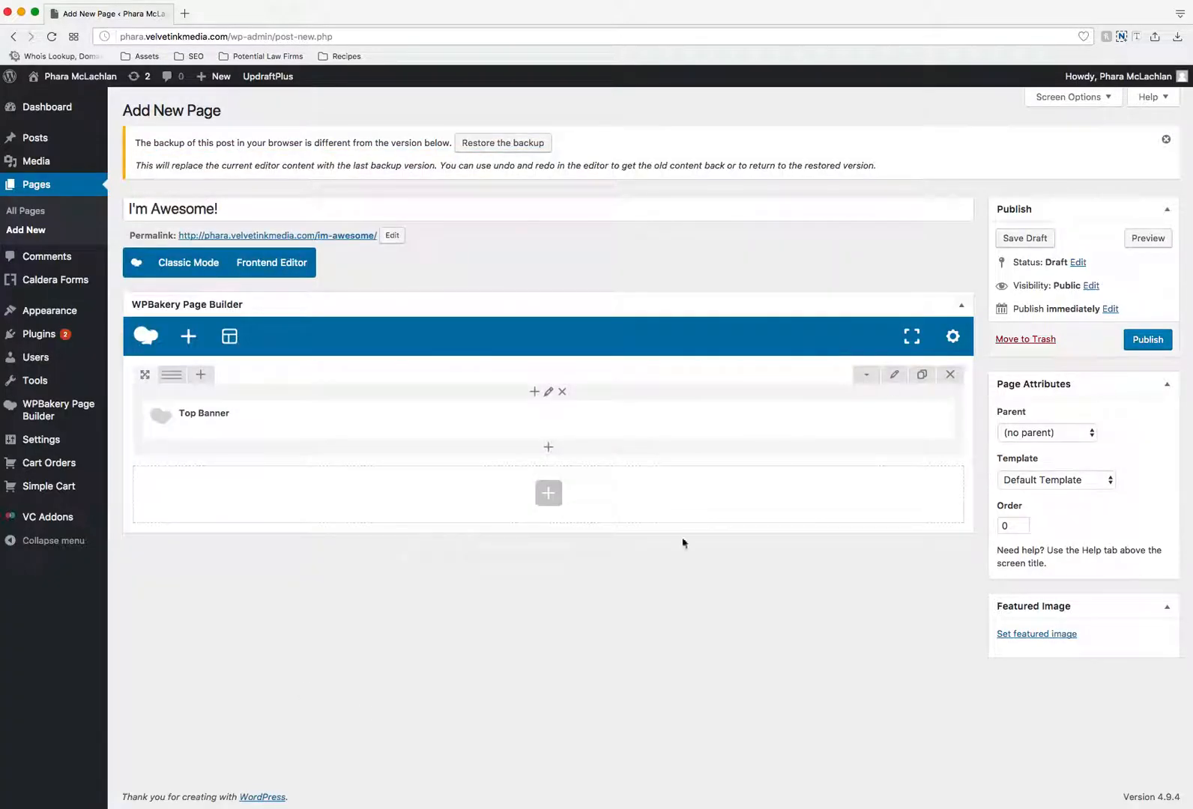
# - Publish the page and open its live version in a new tab
pyautogui.click(1143, 339)
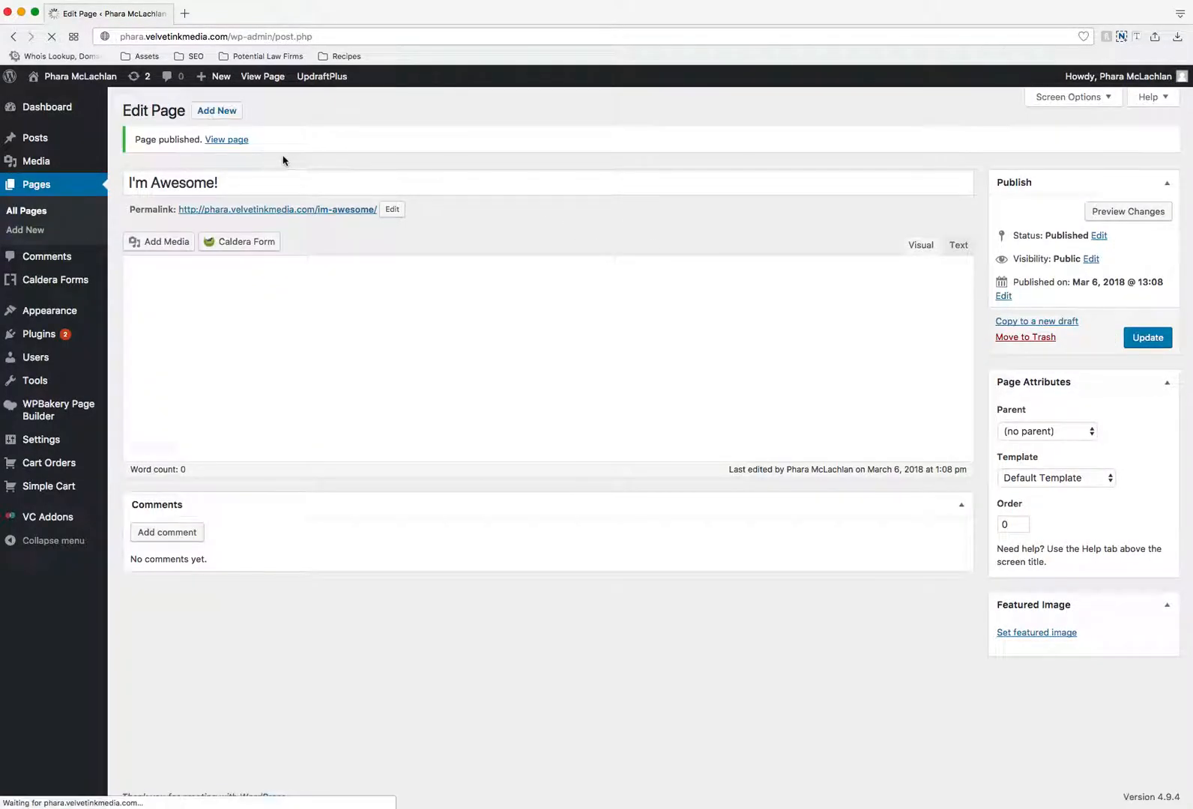
pyautogui.keyDown('super'); pyautogui.click(262, 82); pyautogui.keyUp('super')
pyautogui.click(236, 20)
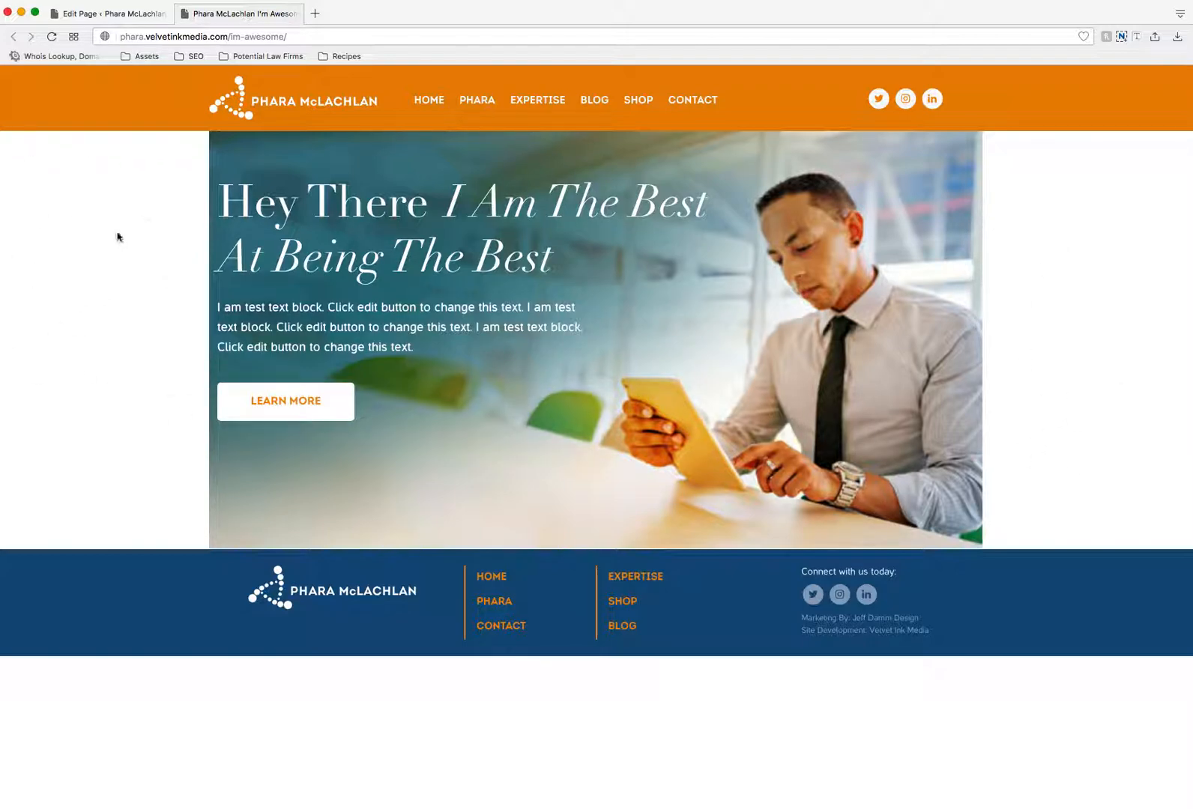
# - Back in the page editor, set the banner row's stretch to "Stretch row and content (no paddings)", save the row and update the page
pyautogui.click(88, 13)
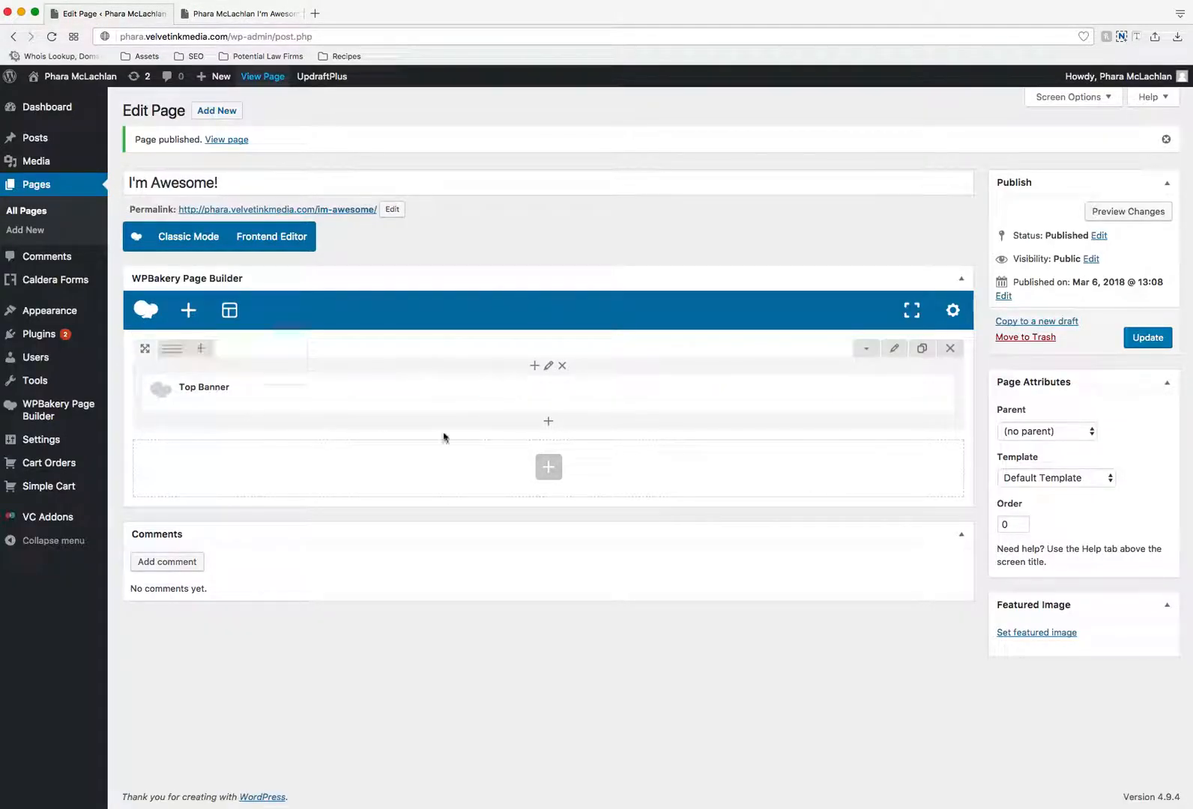
pyautogui.click(902, 356)
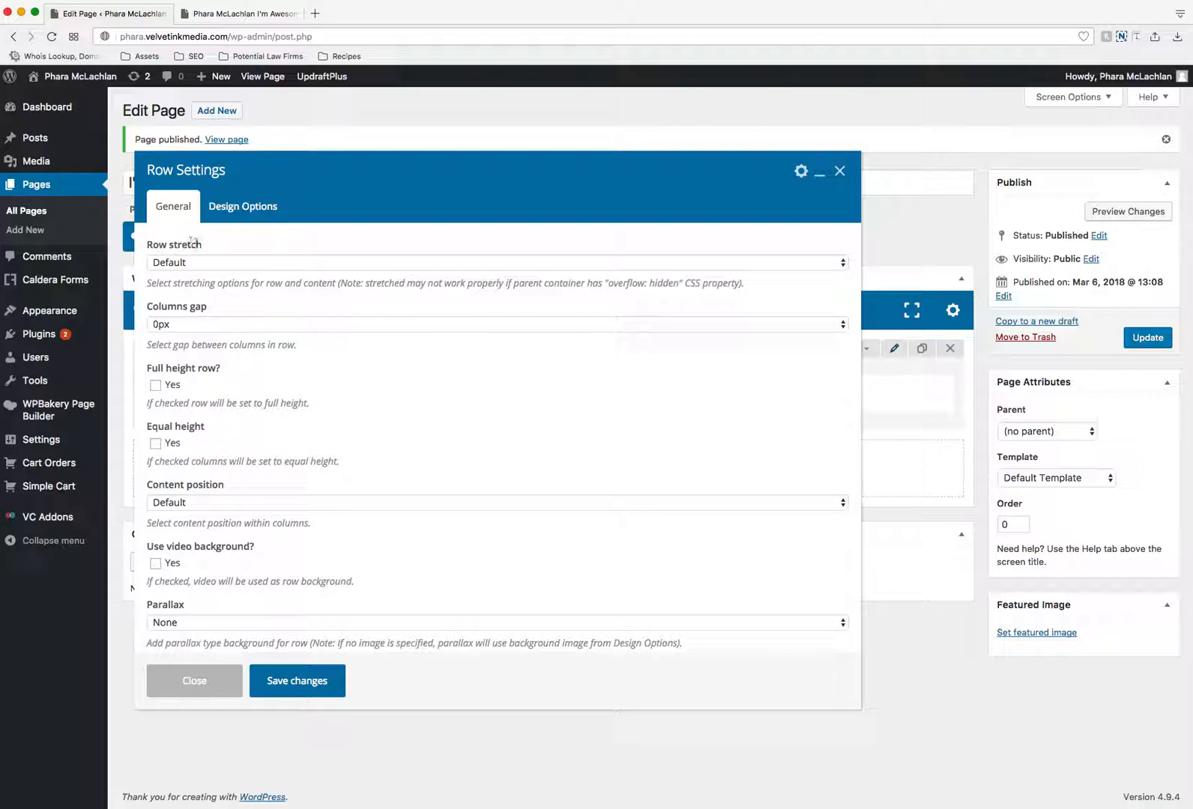
pyautogui.click(255, 264)
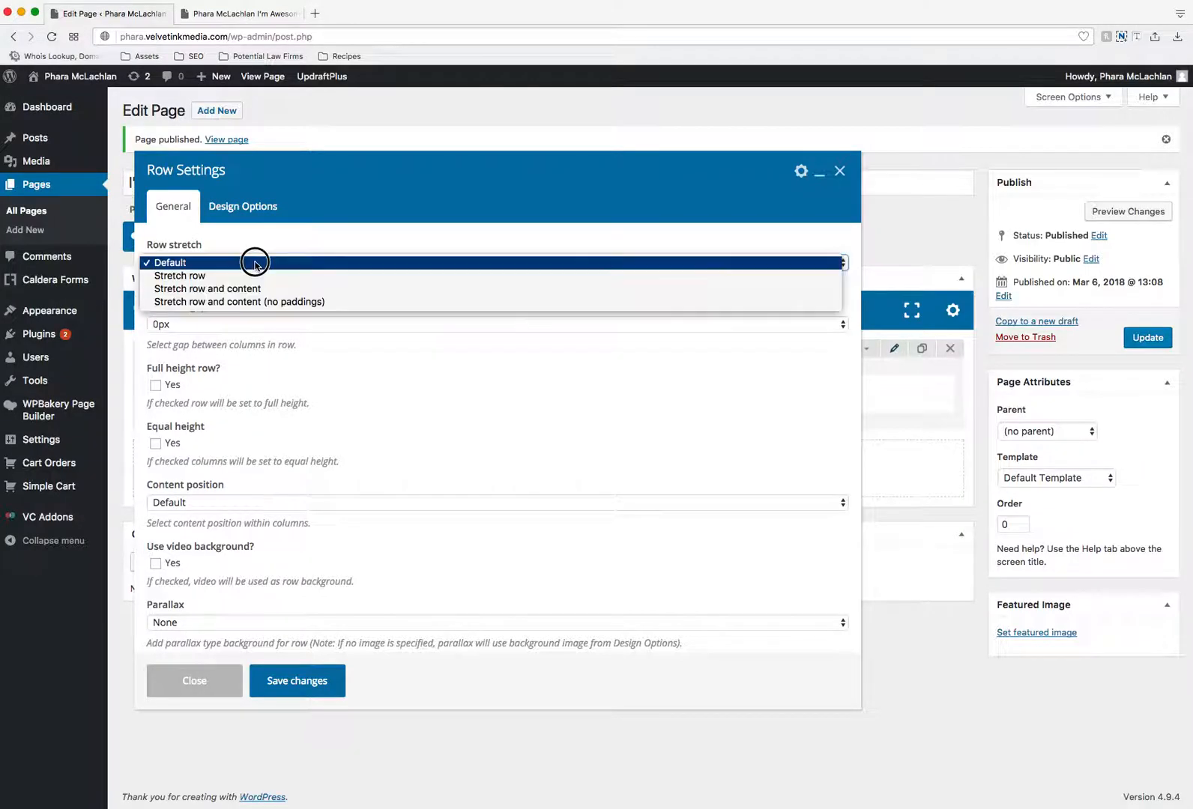
pyautogui.click(294, 302)
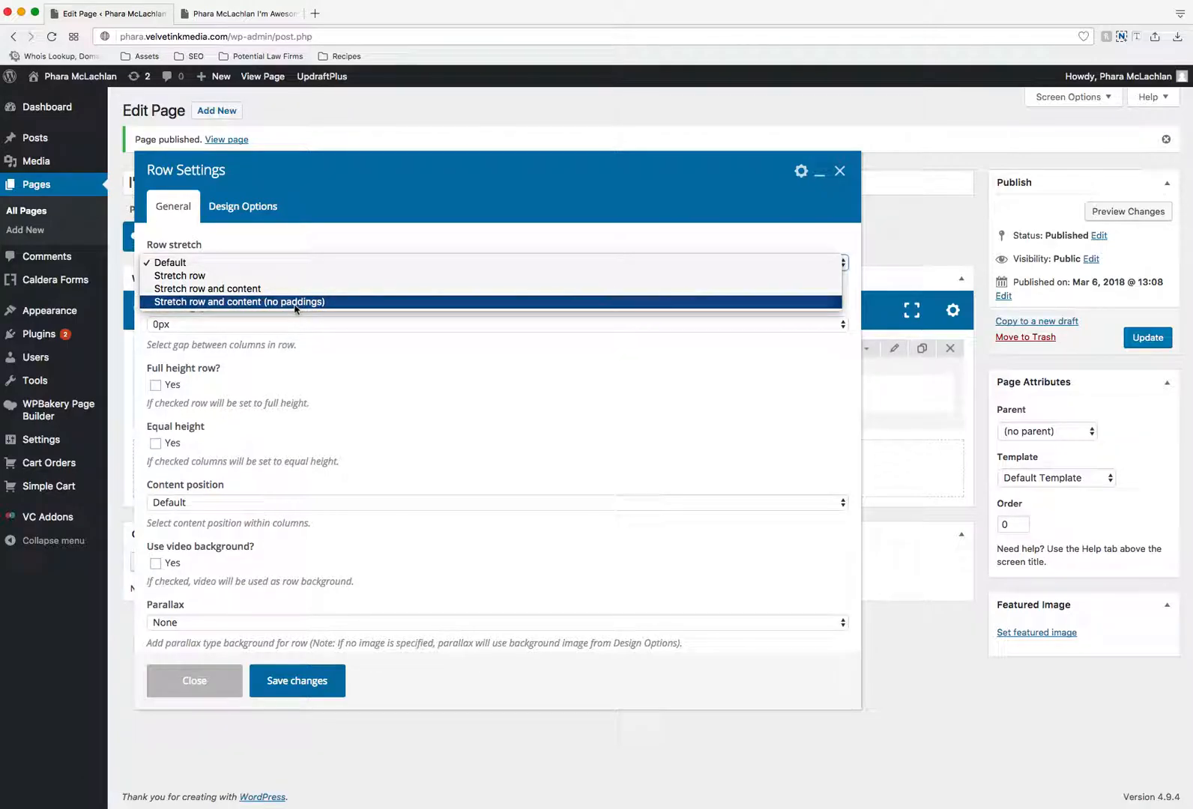
pyautogui.click(308, 678)
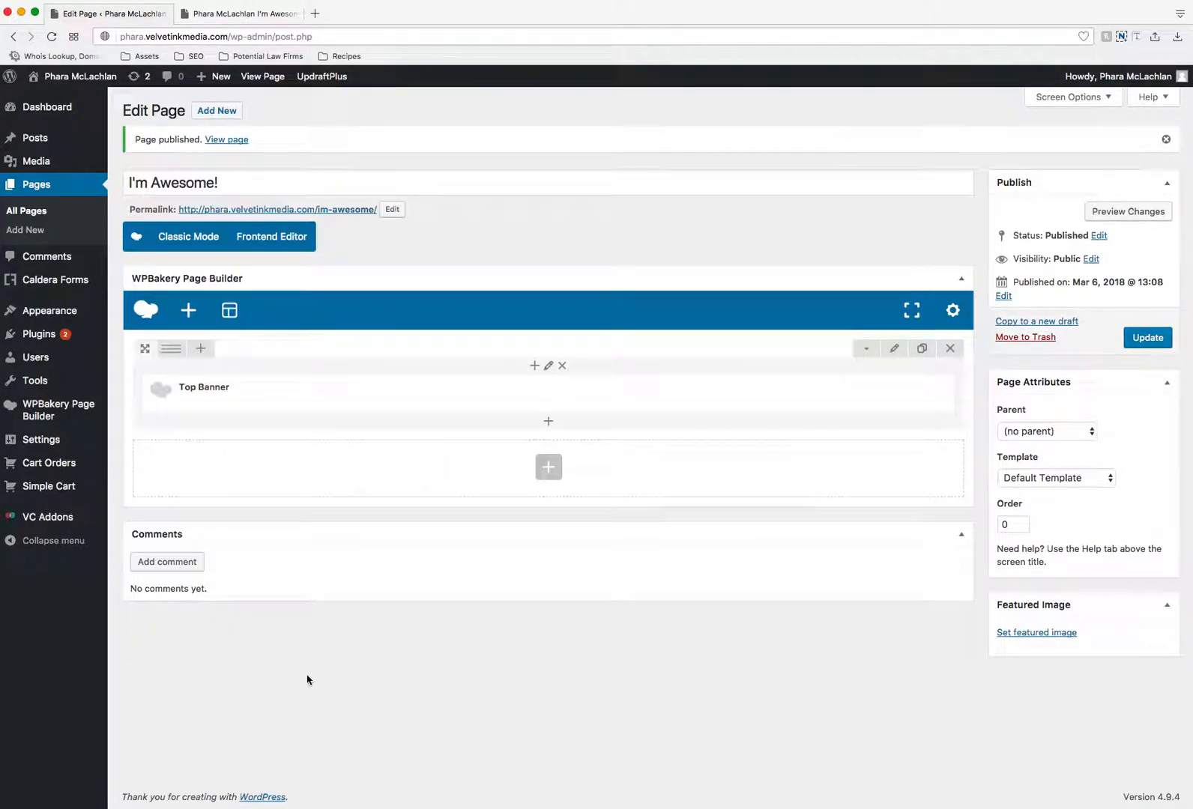
# - Check the updated live page, test the banner's Learn More link and return to the page
pyautogui.click(245, 14)
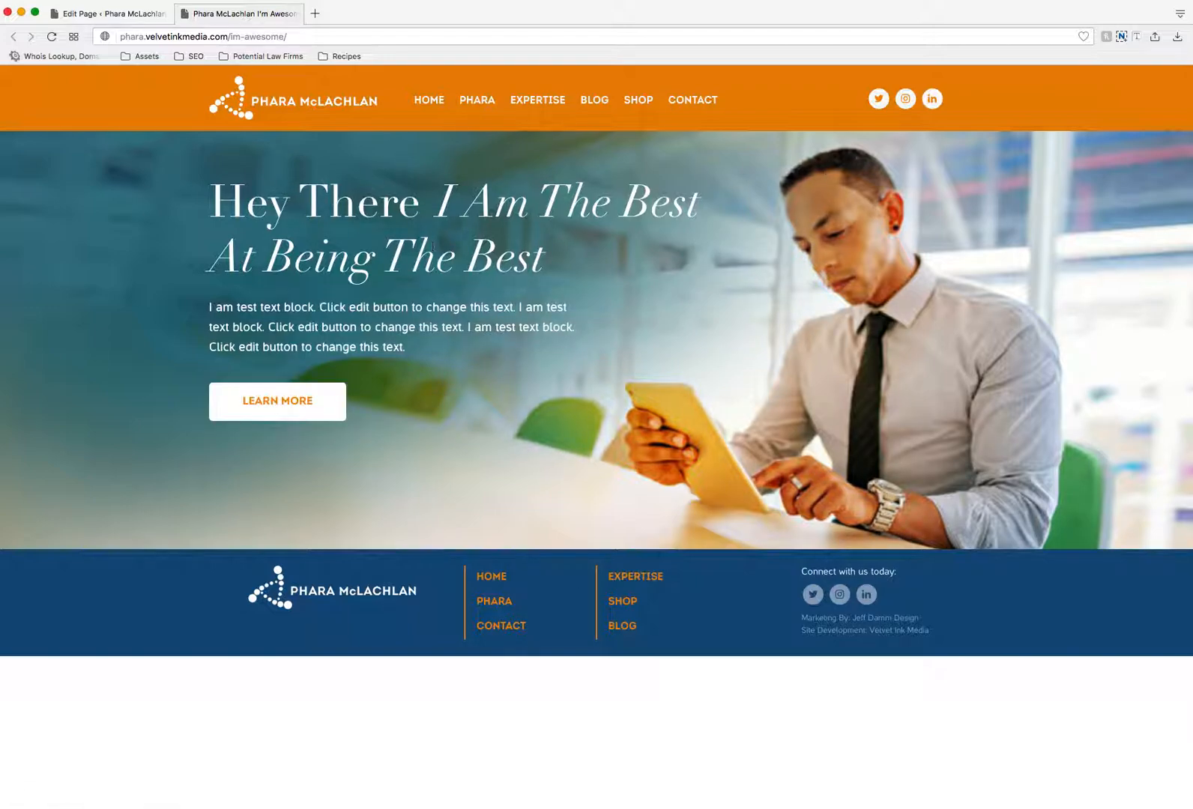
pyautogui.click(304, 414)
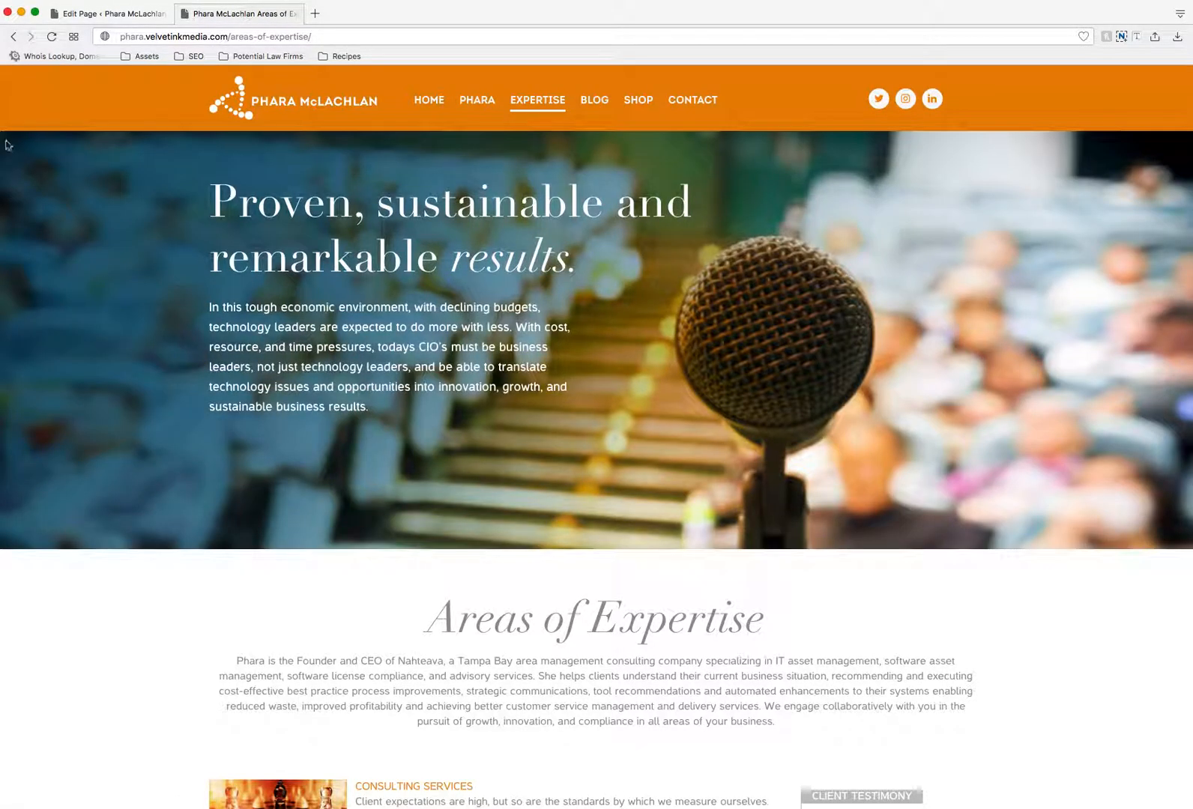
pyautogui.click(13, 36)
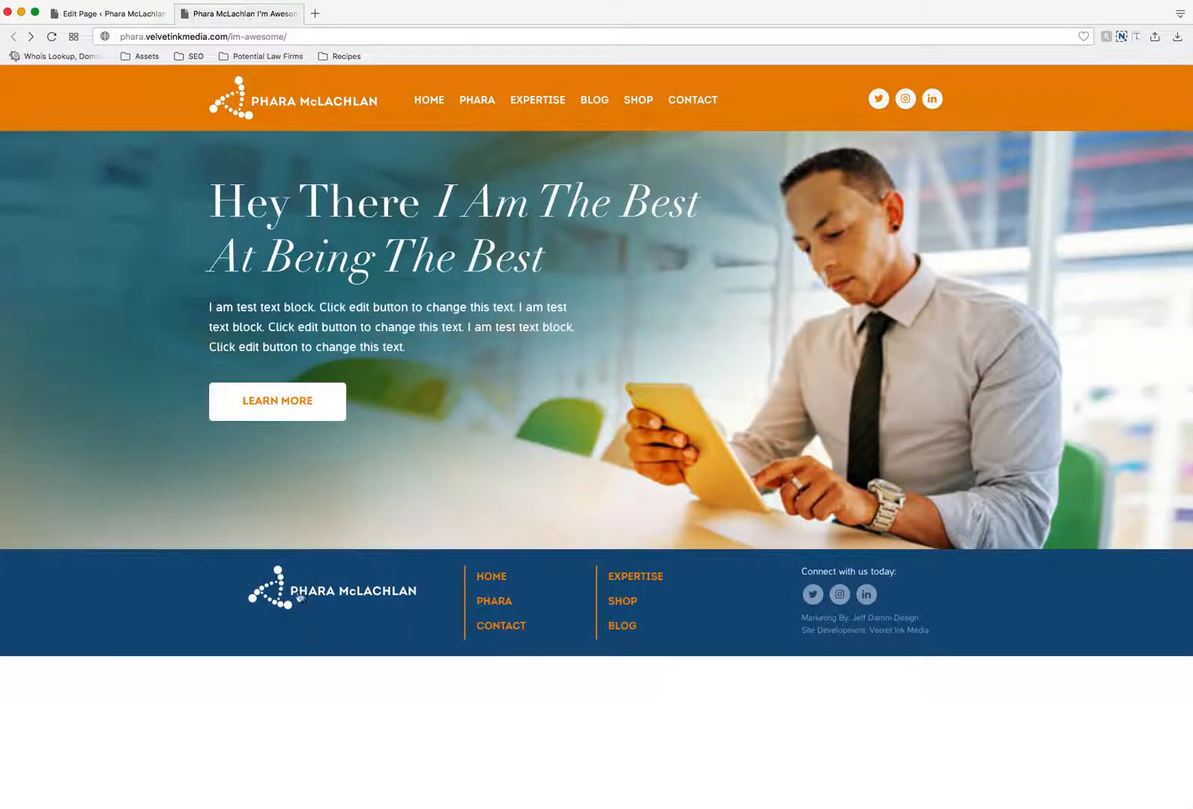
# - Back in the page editor, add a new row below the Top Banner row and view its general settings without changing them
pyautogui.click(135, 14)
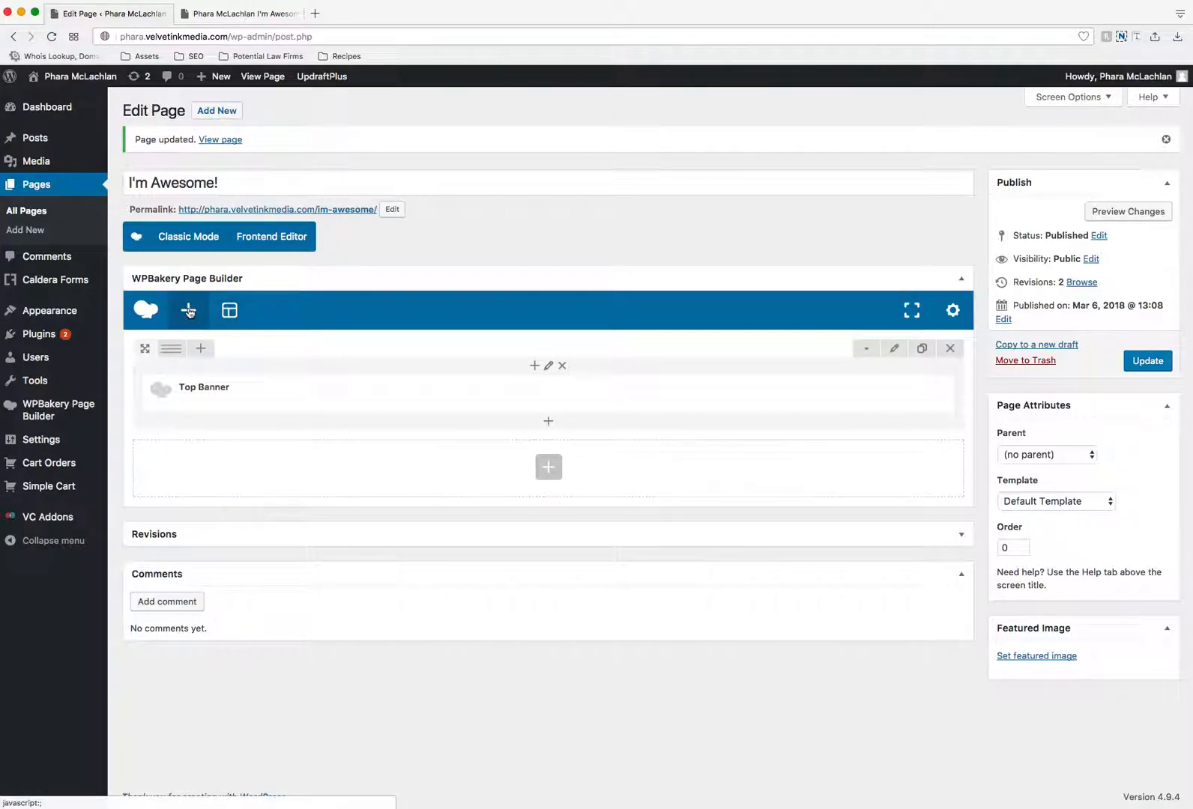
pyautogui.click(541, 474)
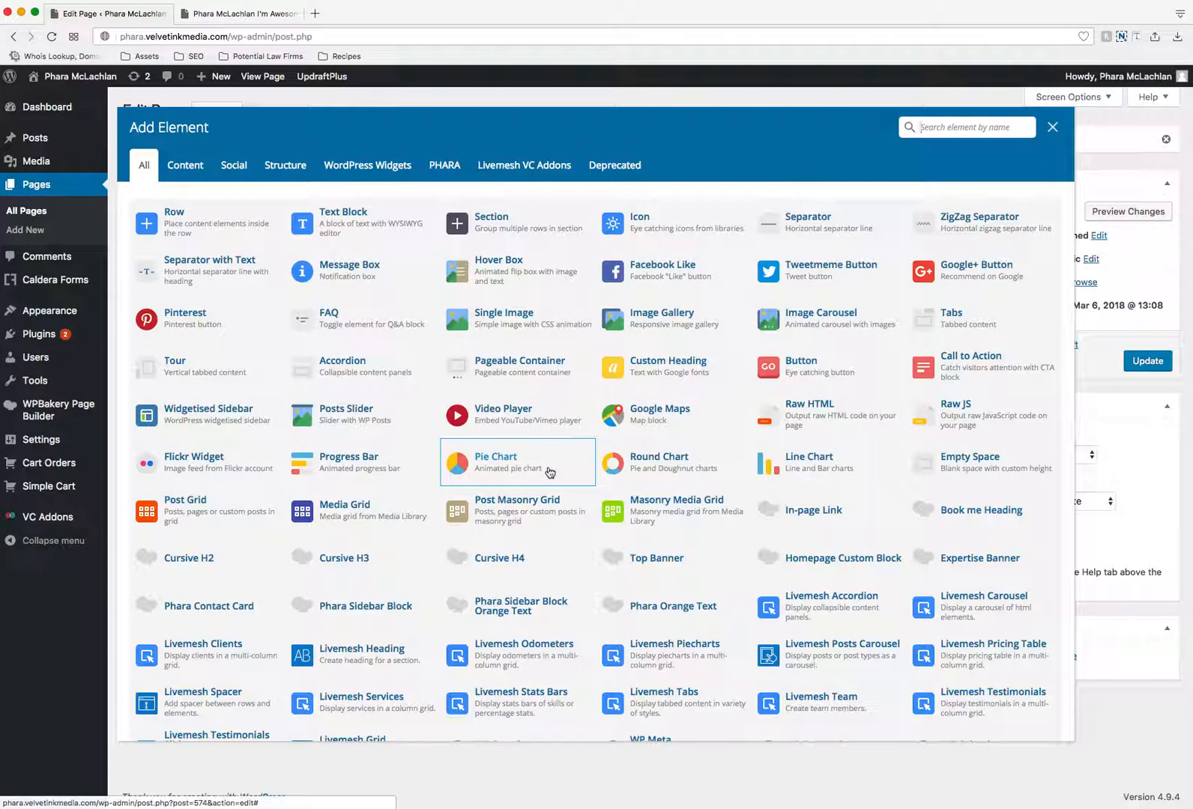
pyautogui.click(196, 222)
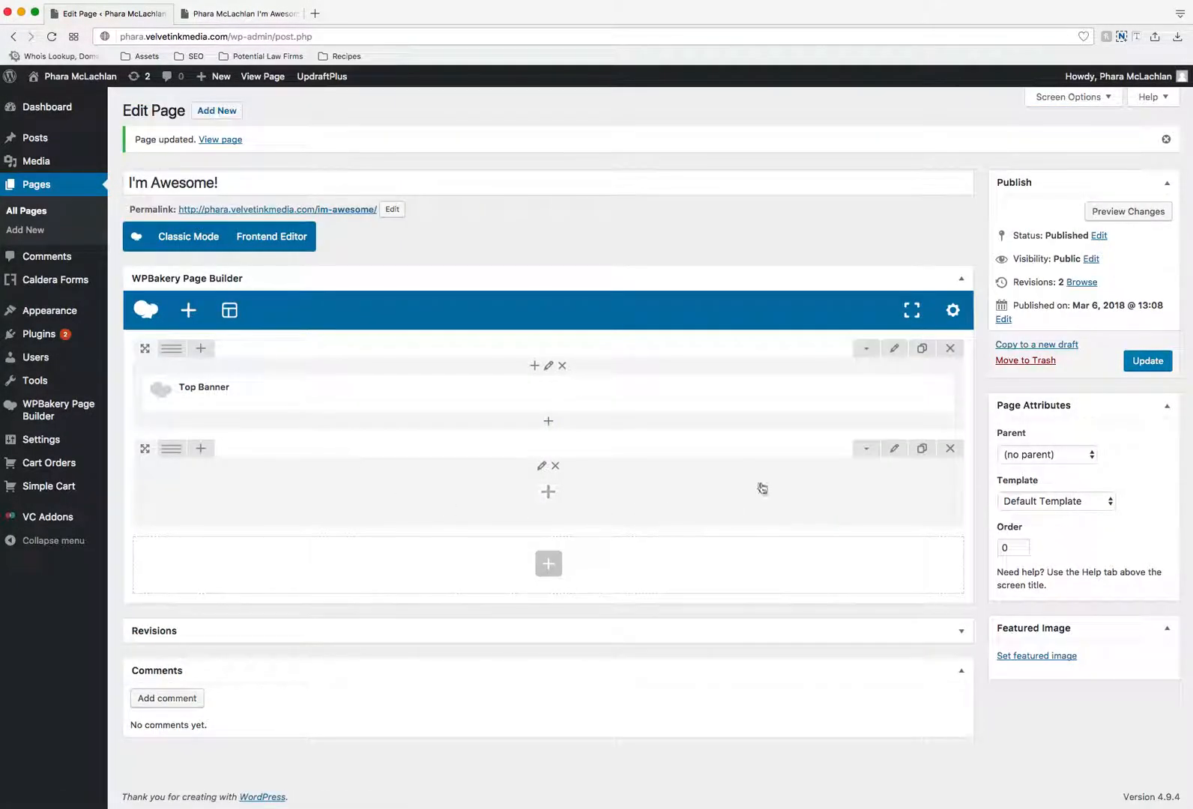
pyautogui.click(894, 450)
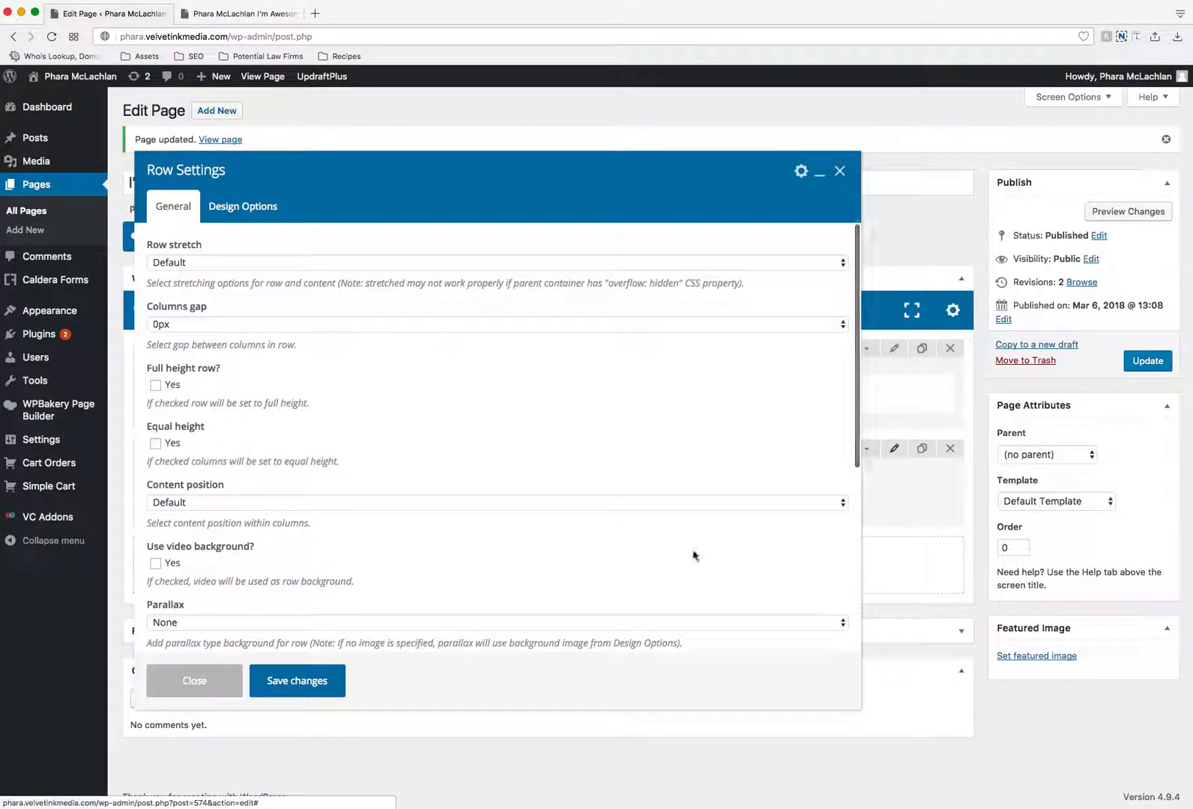
pyautogui.click(168, 681)
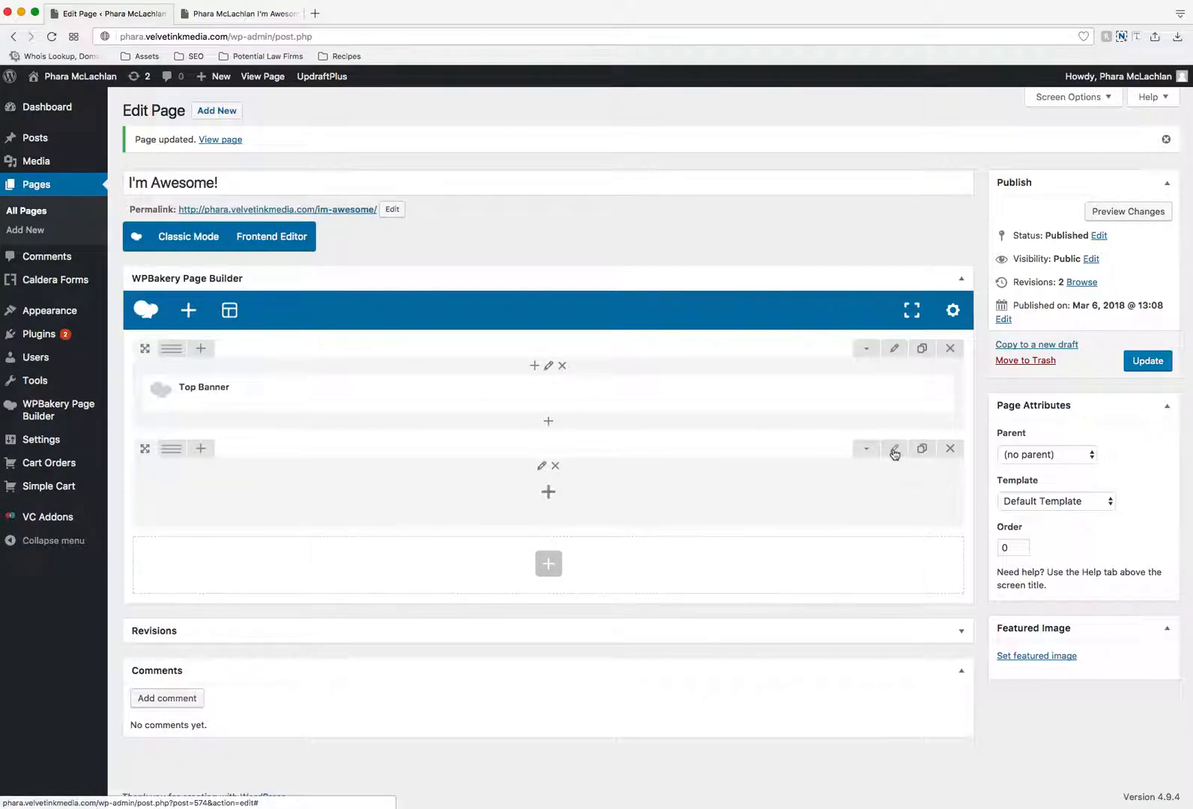
# - Add a Text Block to the new row and append "I am test text block. Click edit button to change this text." to its default text
pyautogui.click(547, 491)
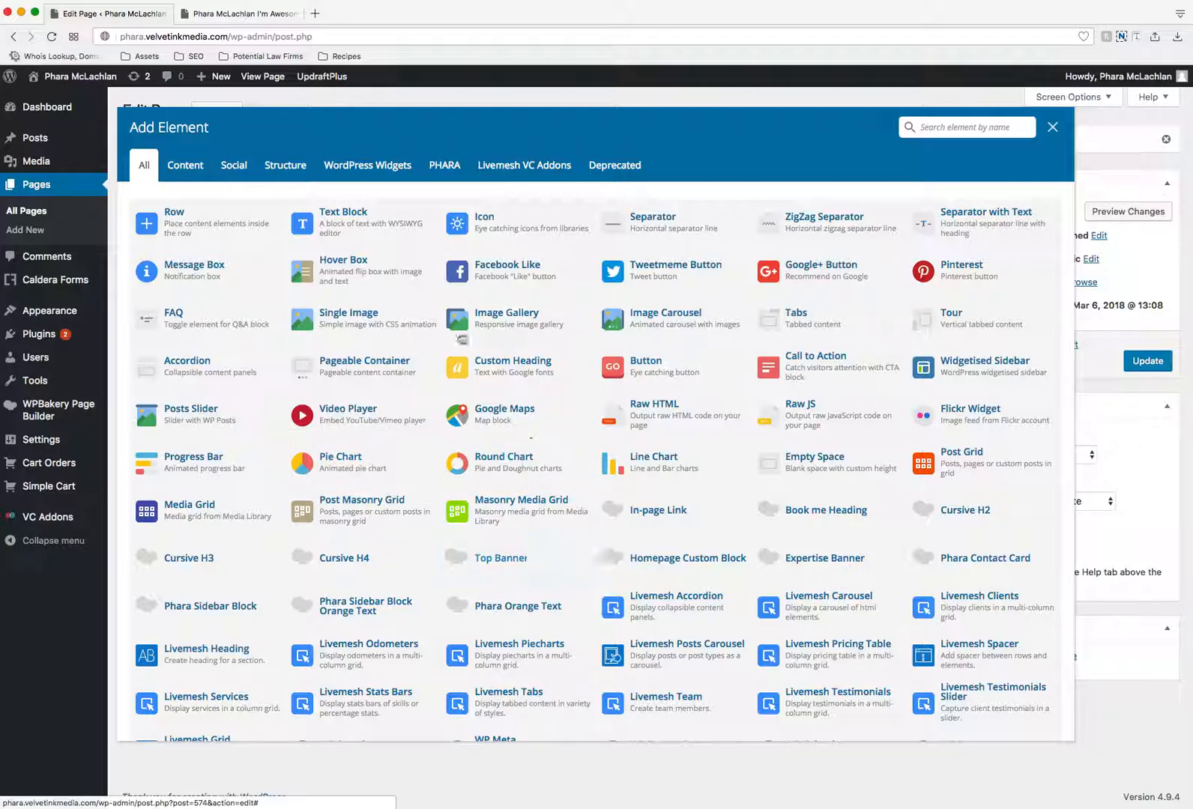
pyautogui.click(354, 226)
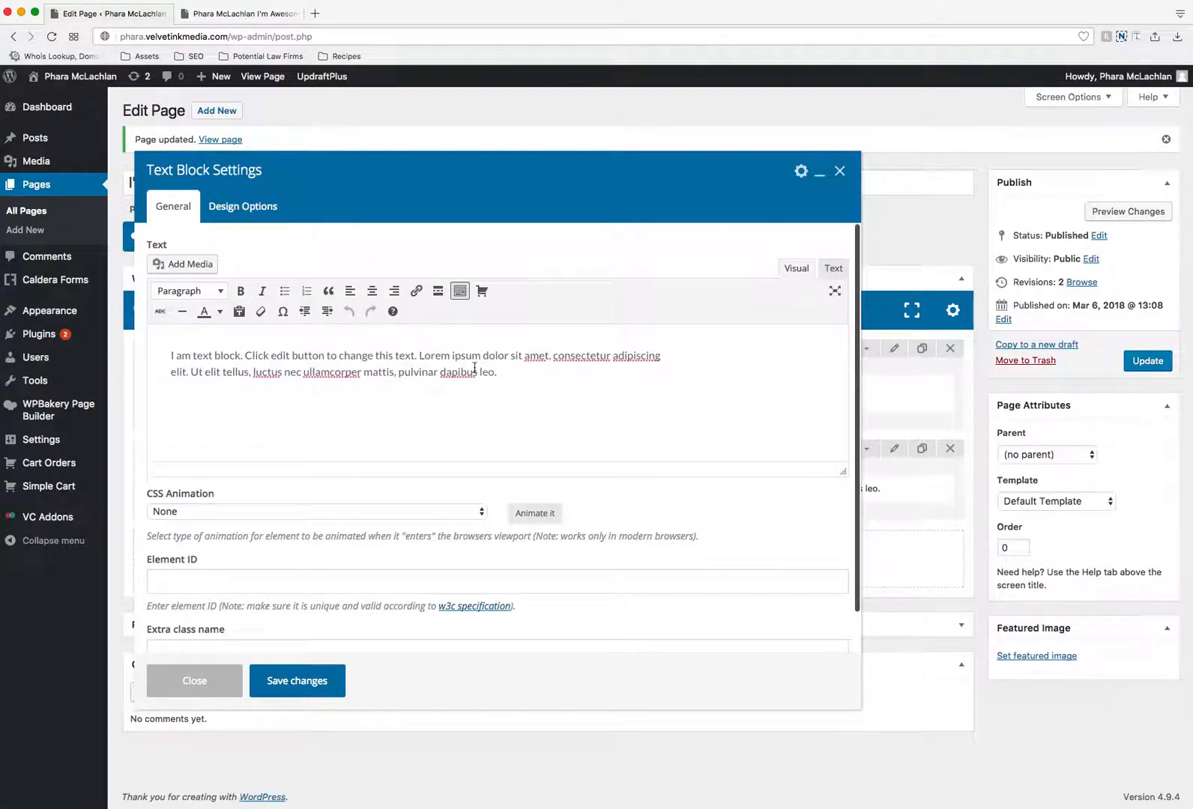
pyautogui.write('I am test text block. Click edit button to change this text.')
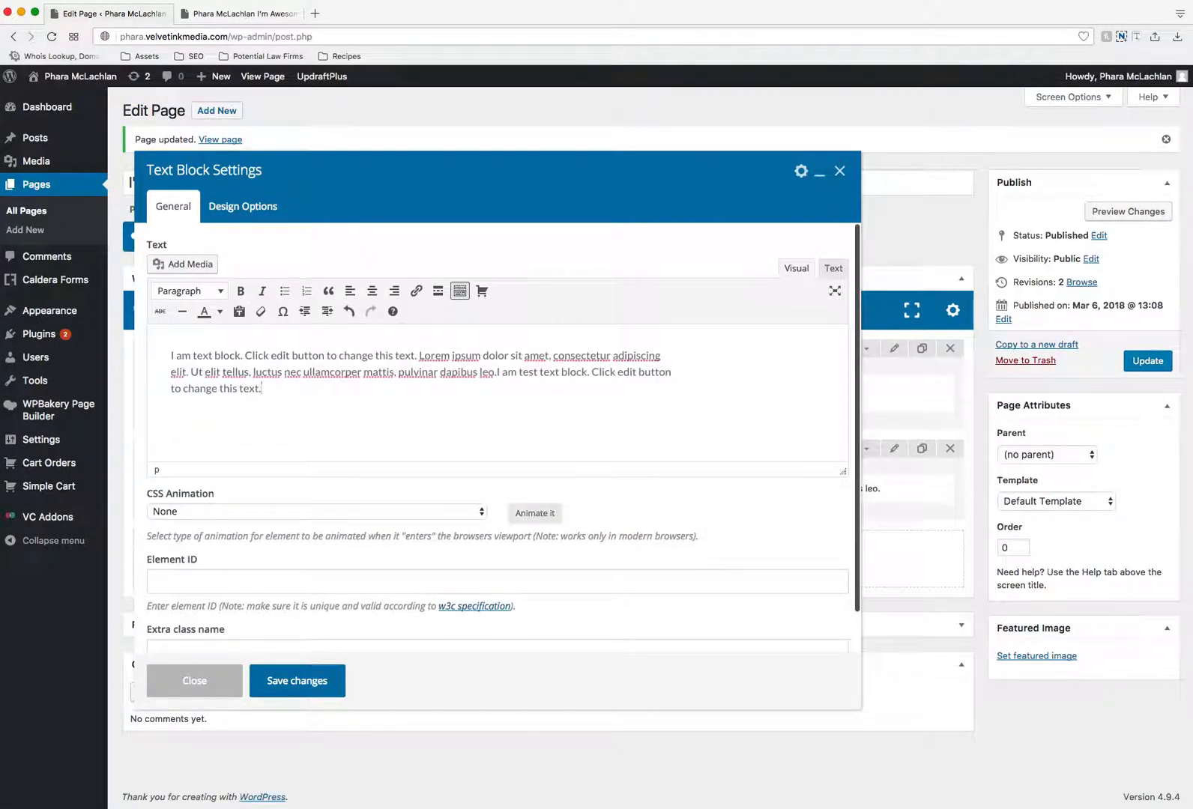
# - Copy the text block's whole text, paste it repeatedly to fill out the paragraph, and save the block
pyautogui.moveTo(290, 392); pyautogui.dragTo(167, 358)
pyautogui.press('super+c')
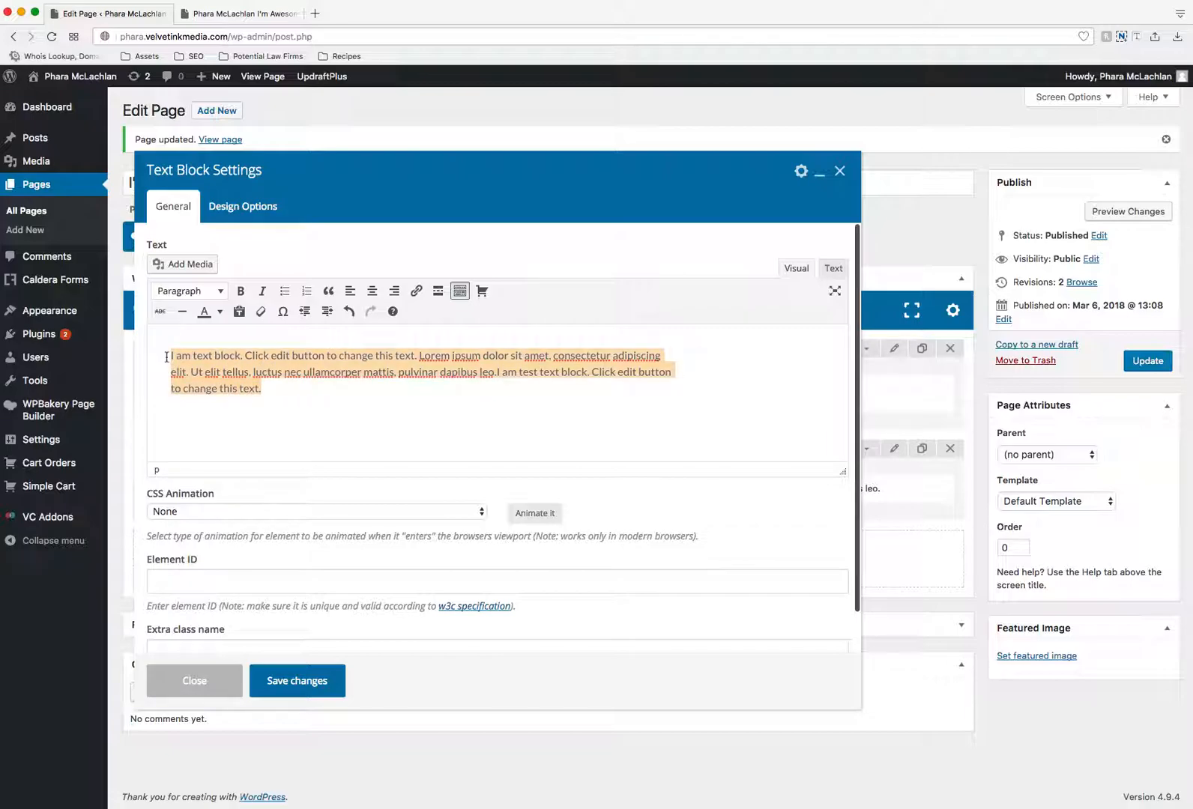
pyautogui.press('super+v')
pyautogui.press('super+v')
pyautogui.press('super+v')
pyautogui.press('super+v')
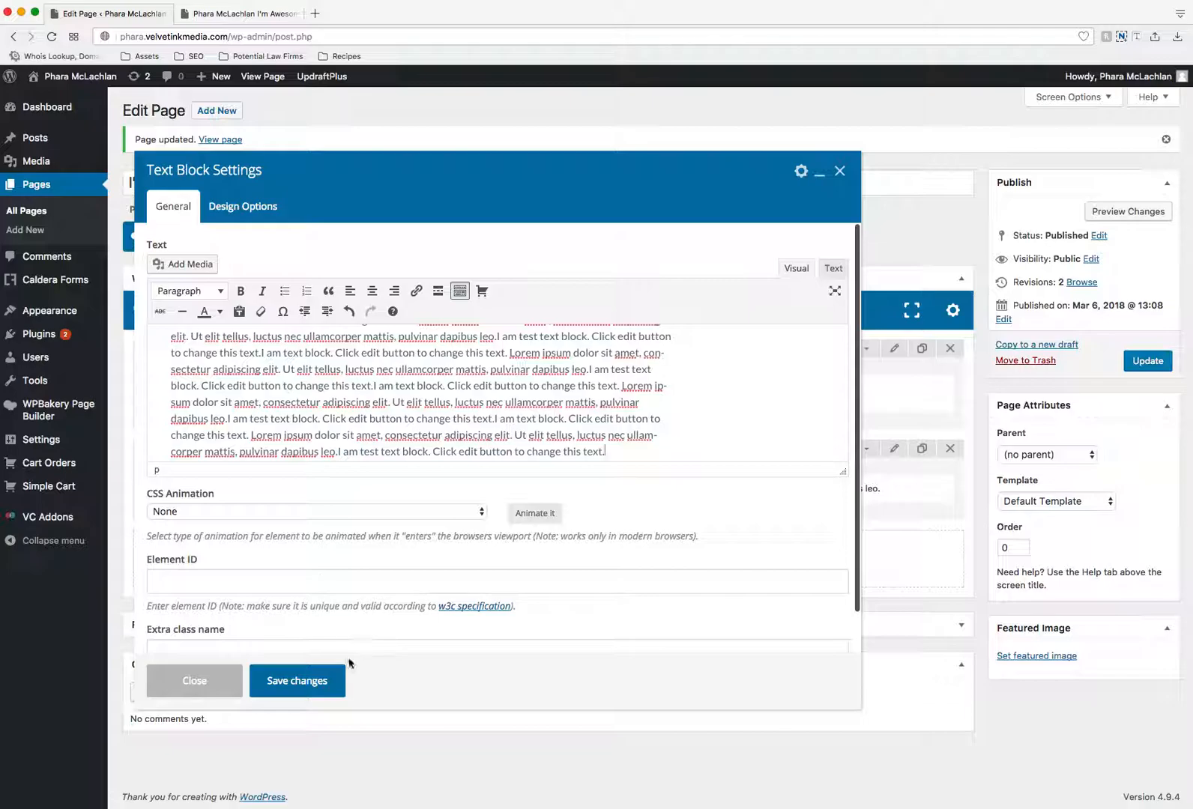
pyautogui.click(308, 681)
# - Update the page and reload its live version to check the new text below the banner
pyautogui.click(1147, 361)
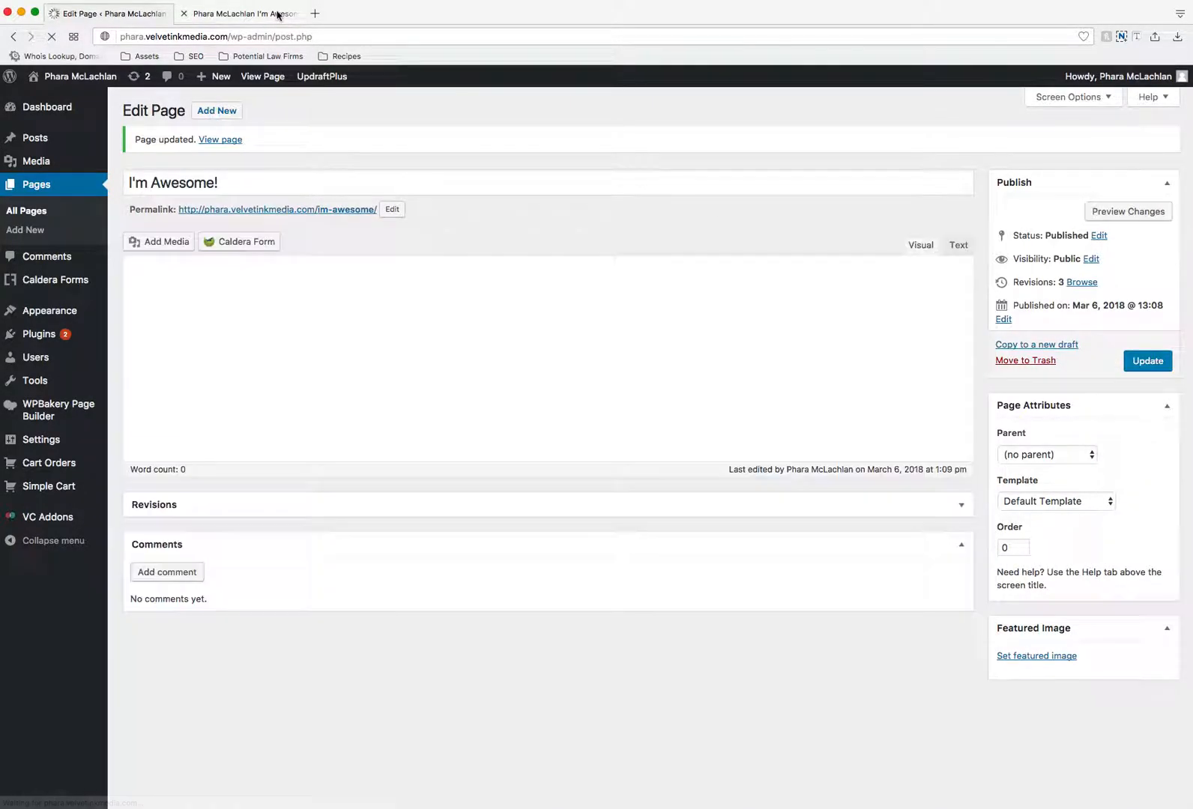
pyautogui.click(277, 15)
pyautogui.click(50, 36)
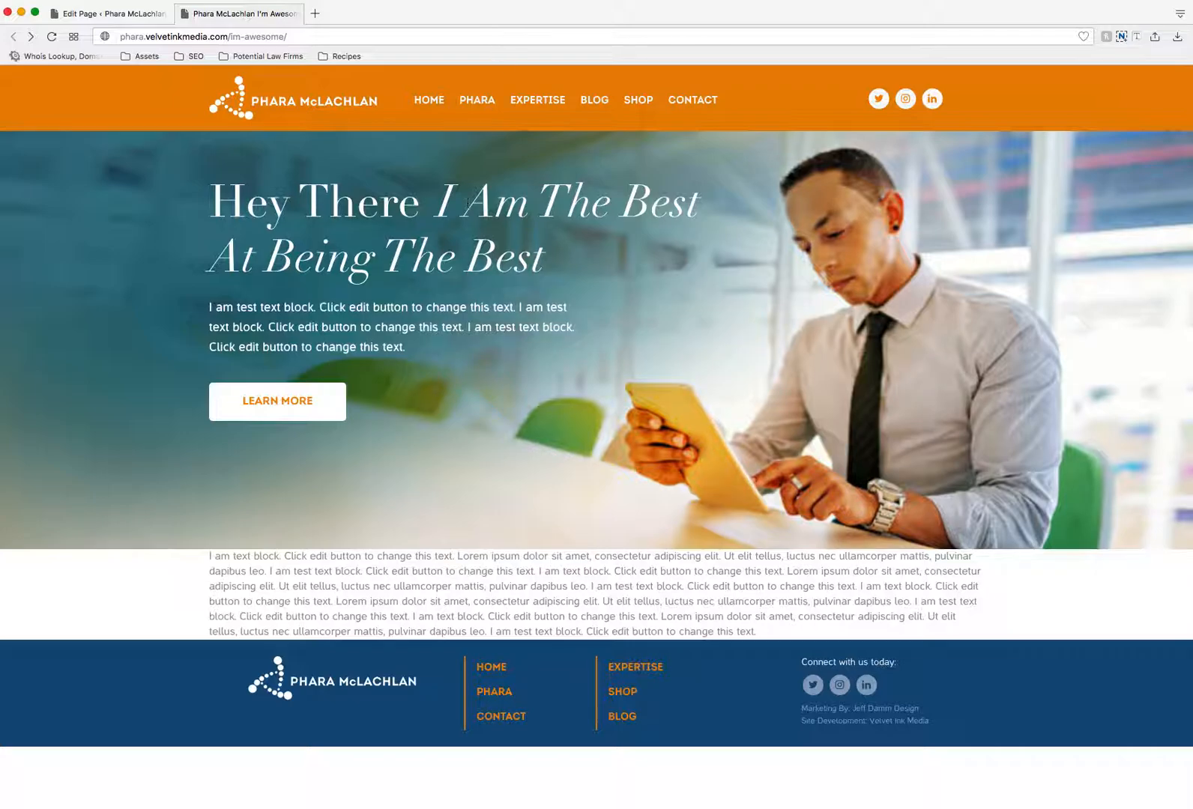
# - Back in the page editor, set the text row's top and bottom margins to 5% and save the row settings
pyautogui.click(133, 13)
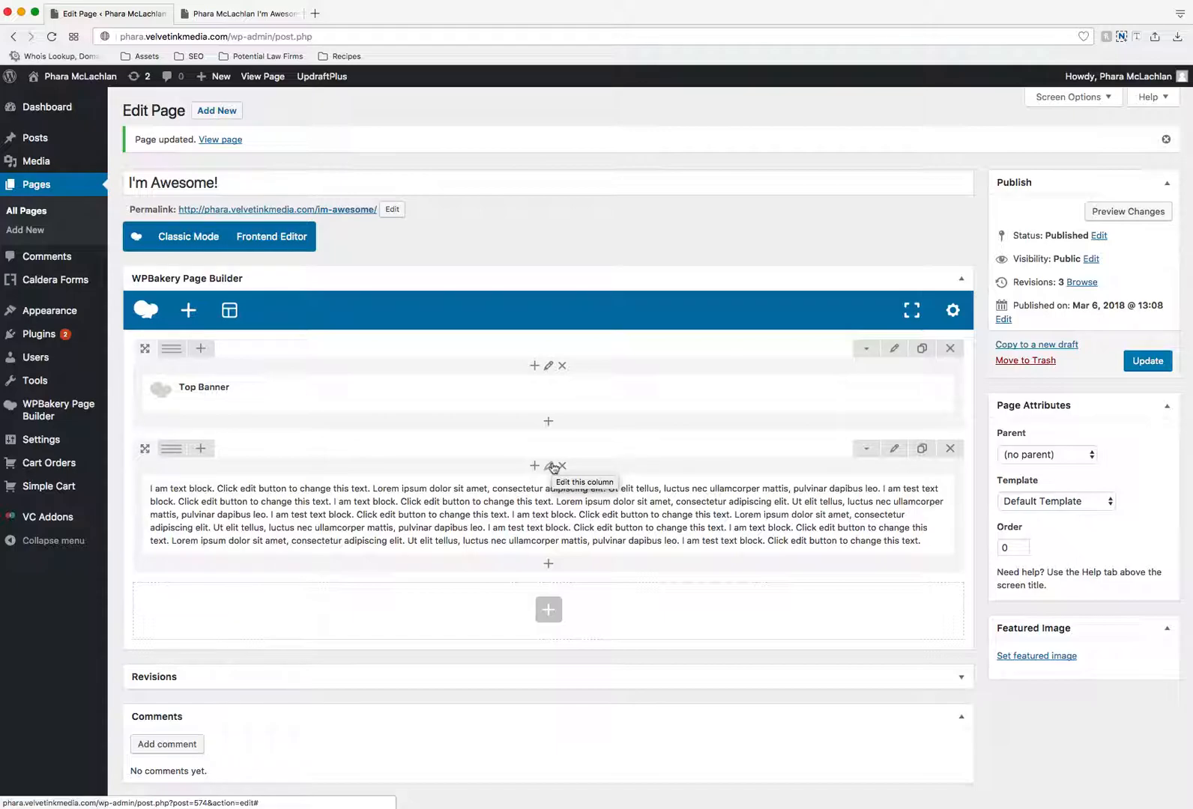
pyautogui.click(891, 449)
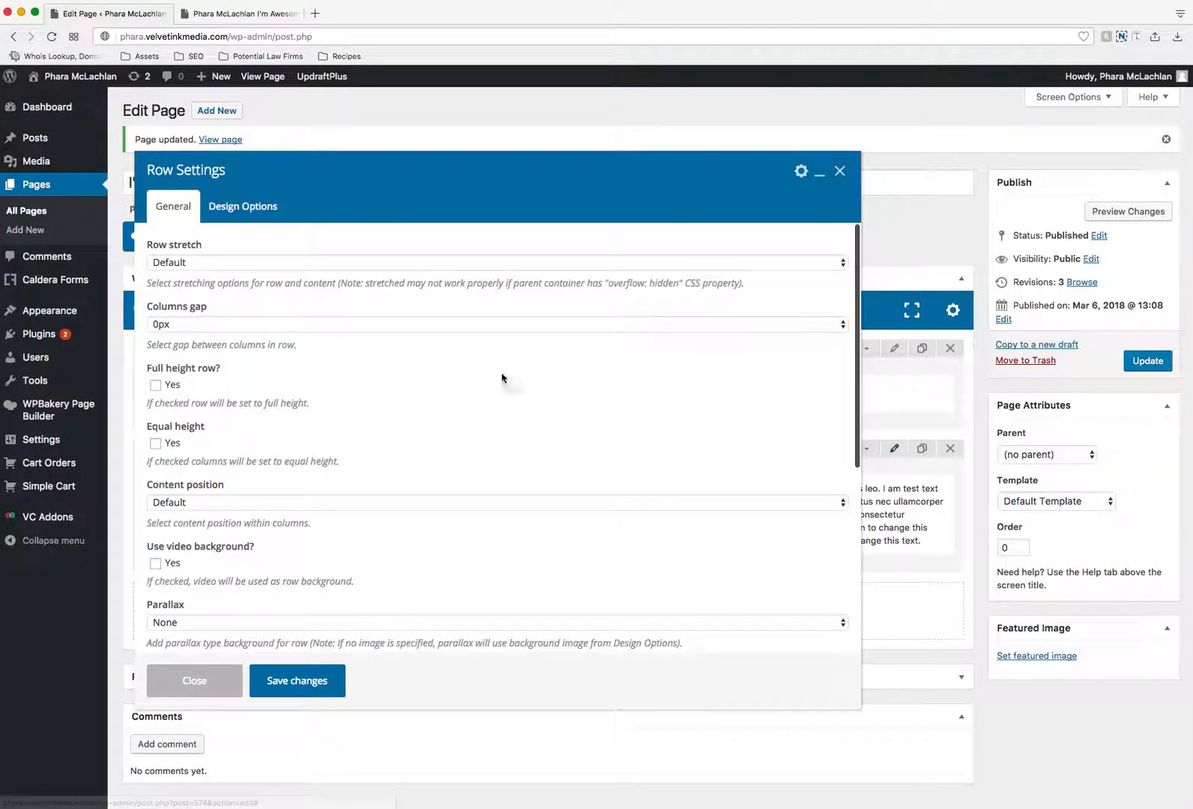
pyautogui.click(242, 210)
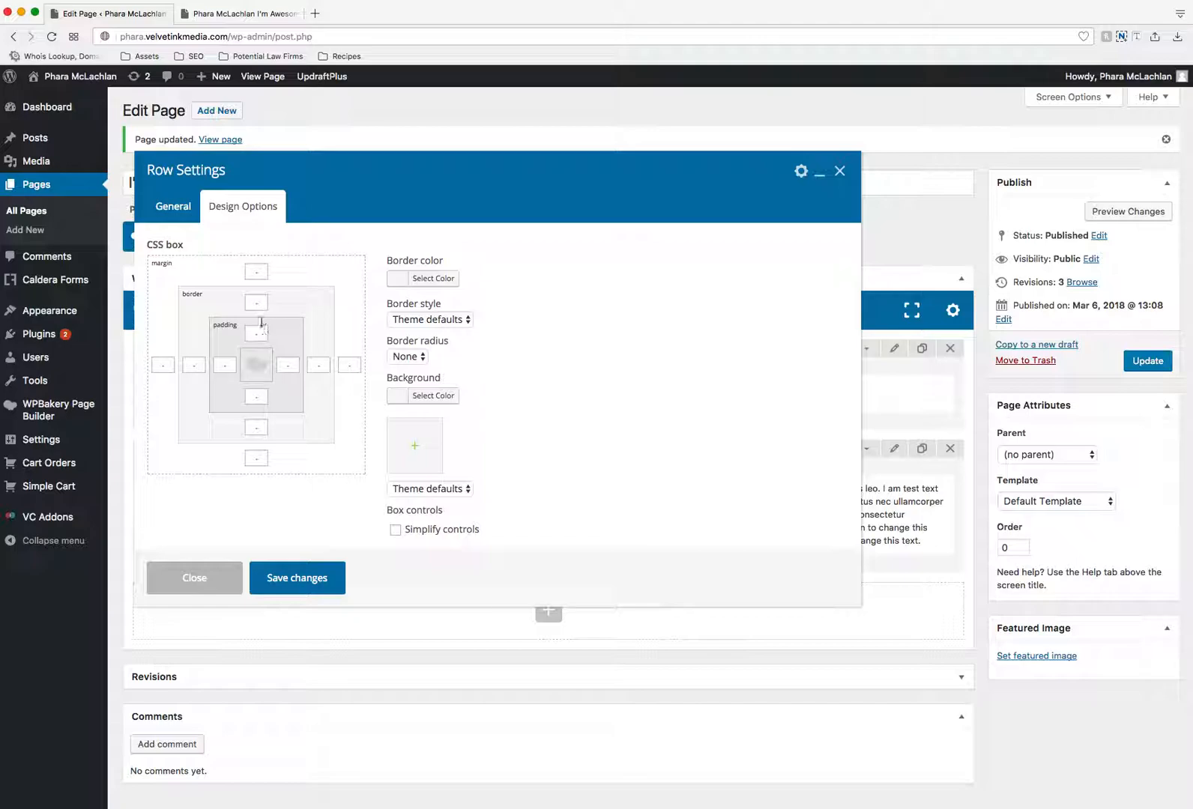
pyautogui.click(258, 274)
pyautogui.click(253, 456)
pyautogui.click(324, 581)
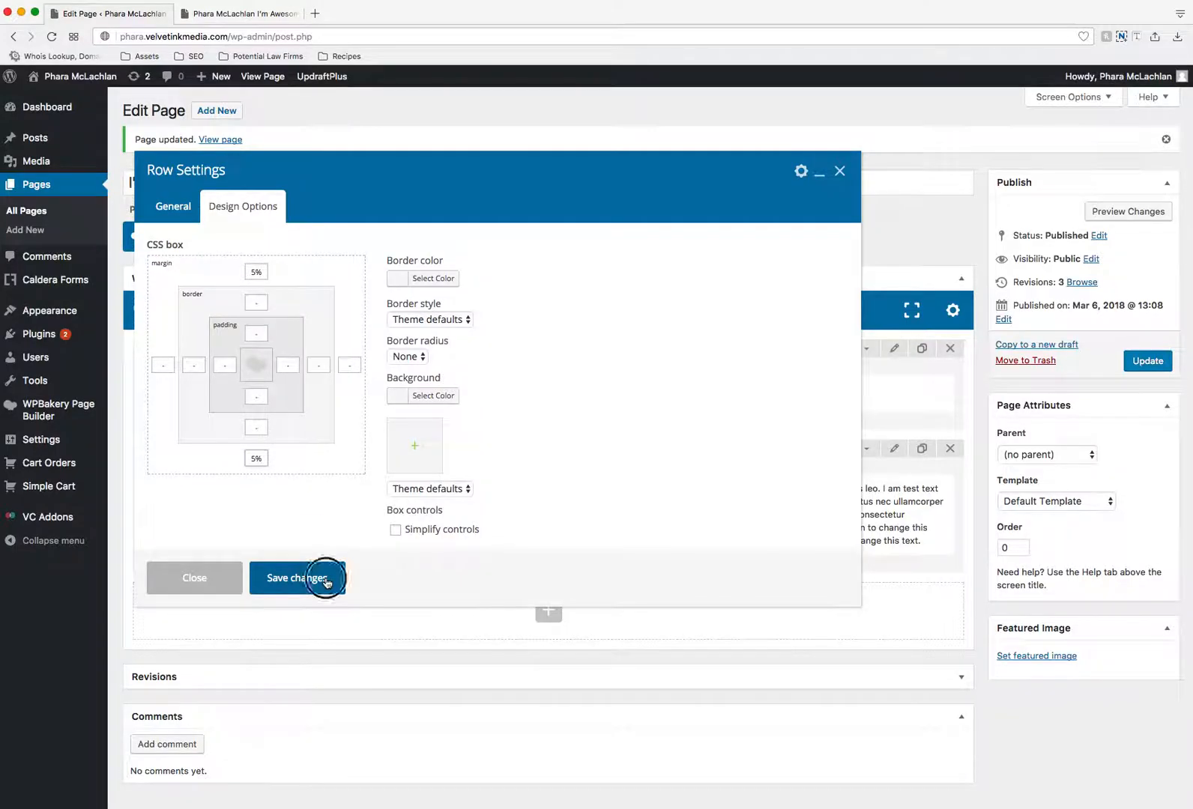
# - Update the page and reload its live version to check the spacing around the text row
pyautogui.click(1147, 361)
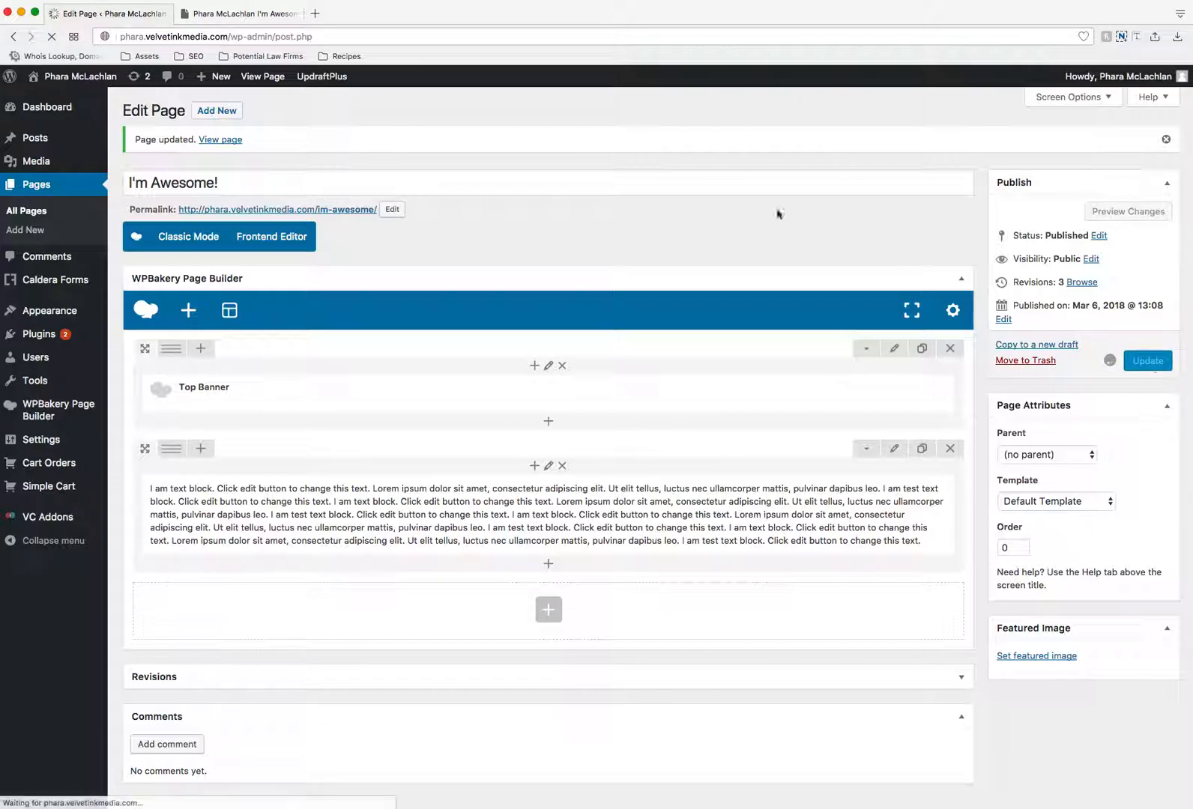
pyautogui.click(247, 14)
pyautogui.click(50, 36)
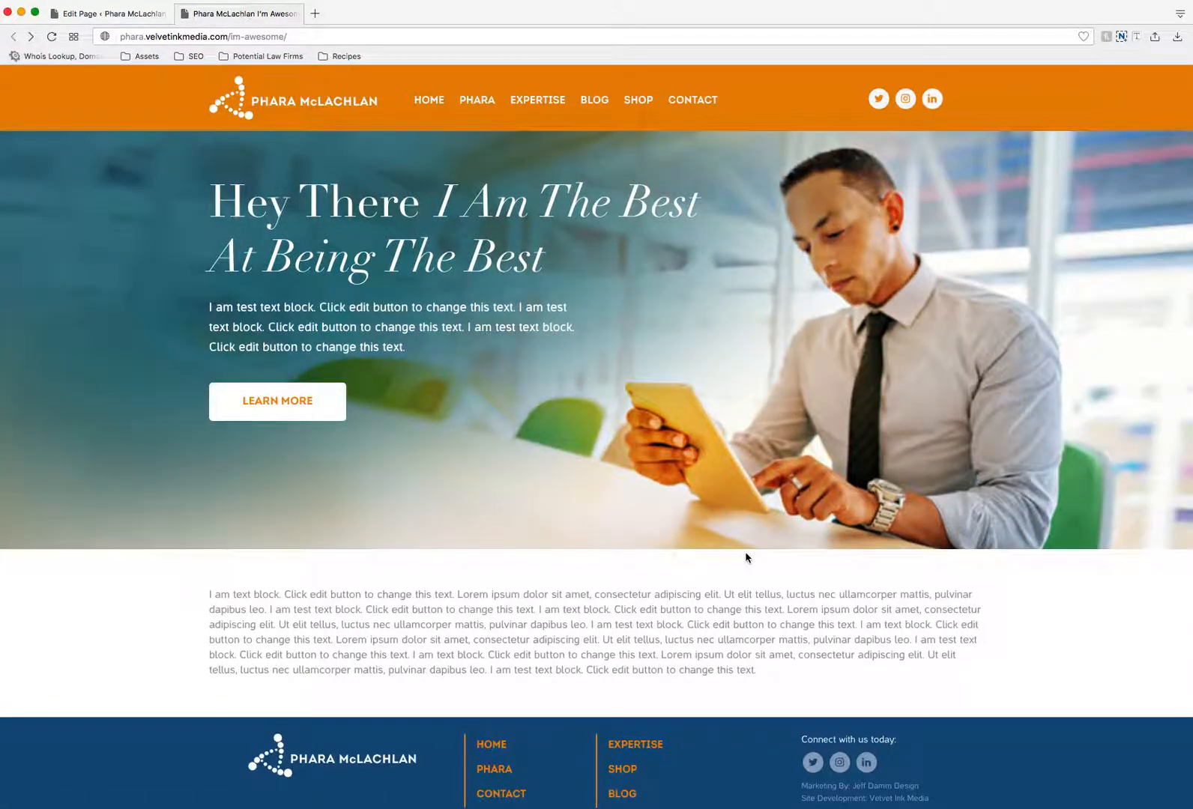
# - Back in the page editor, increase the text row's top and bottom margins and save the row settings
pyautogui.click(54, 13)
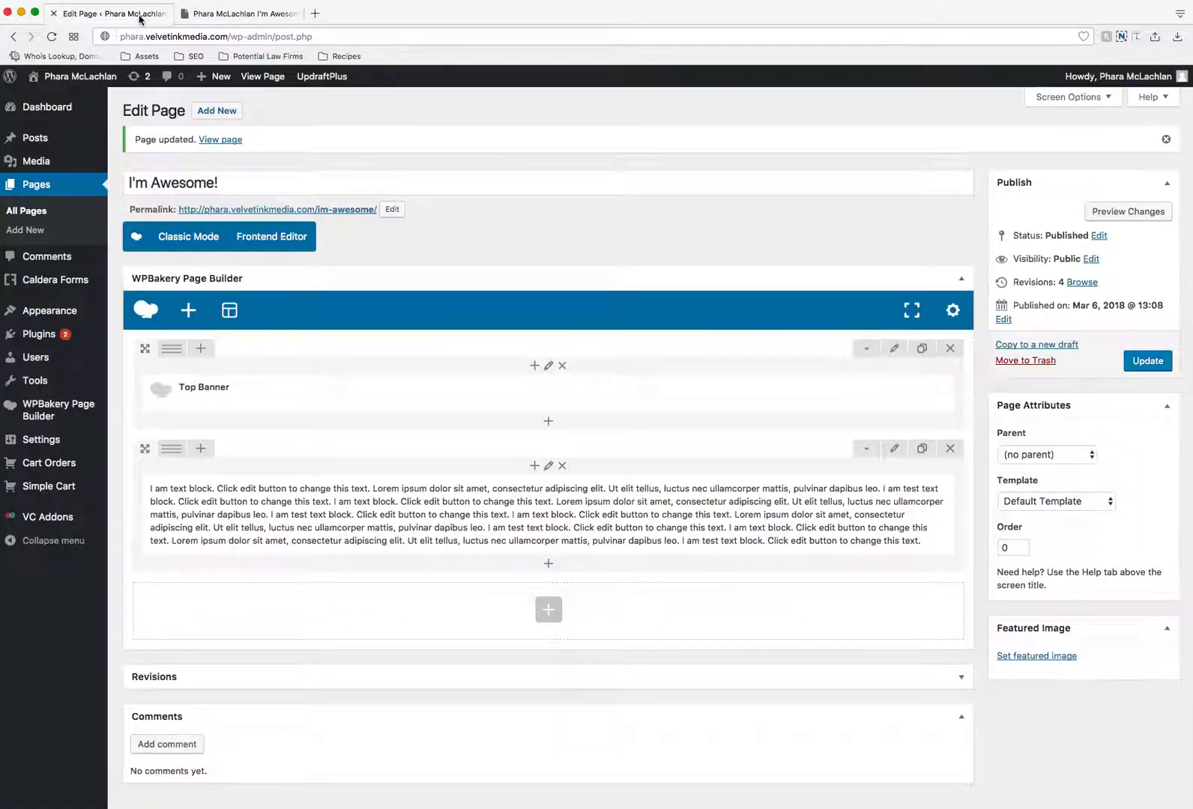
pyautogui.click(894, 448)
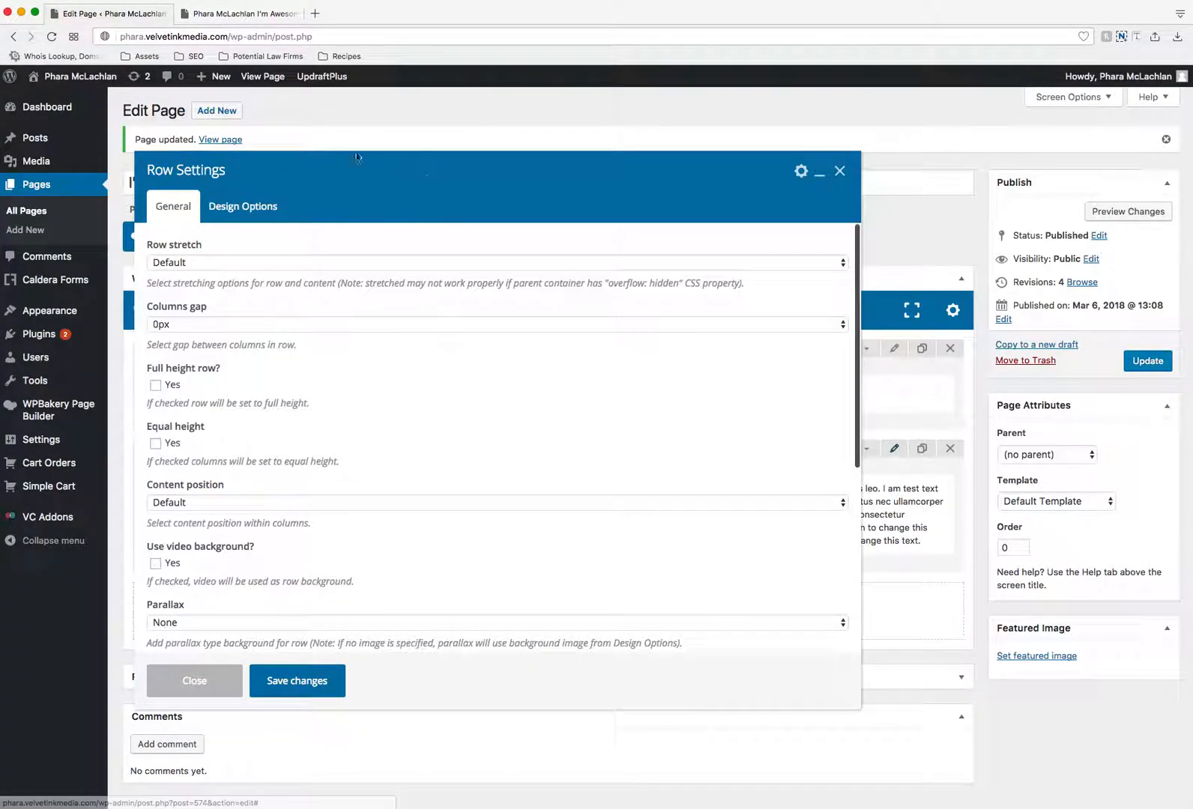
pyautogui.click(256, 210)
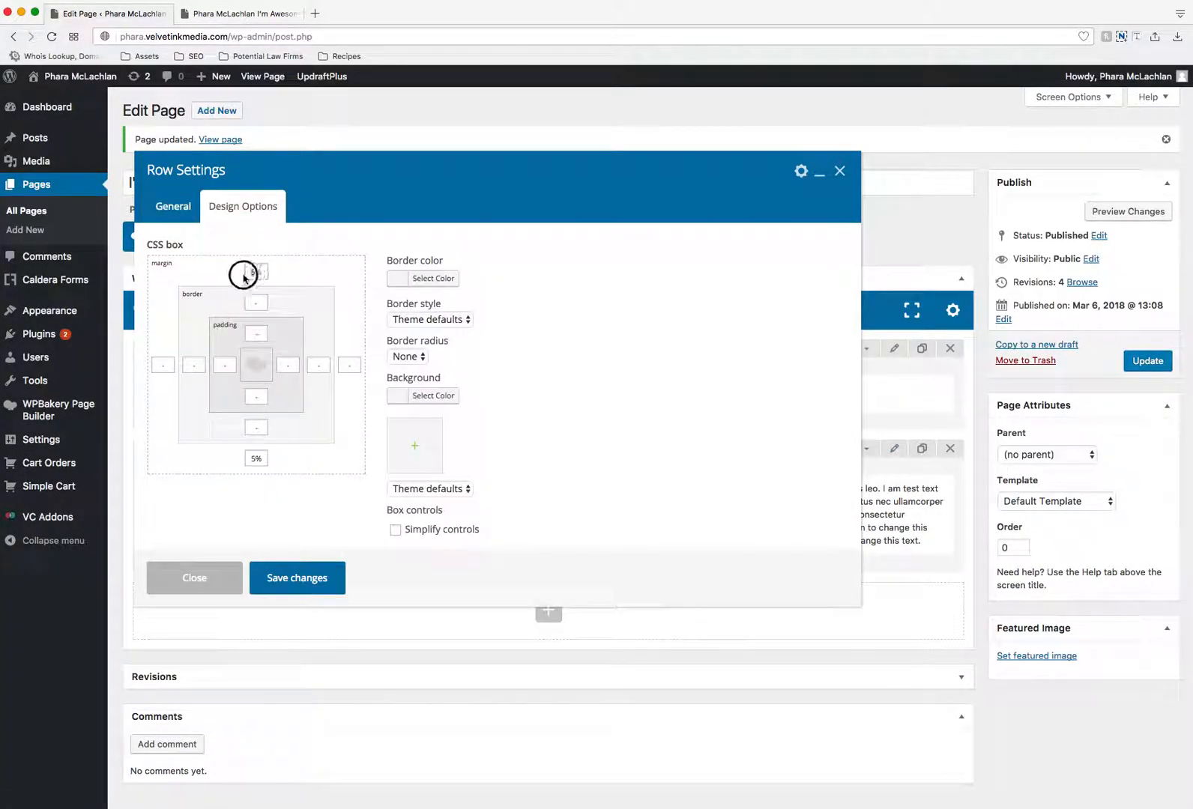
pyautogui.moveTo(257, 457); pyautogui.dragTo(248, 457)
pyautogui.click(307, 581)
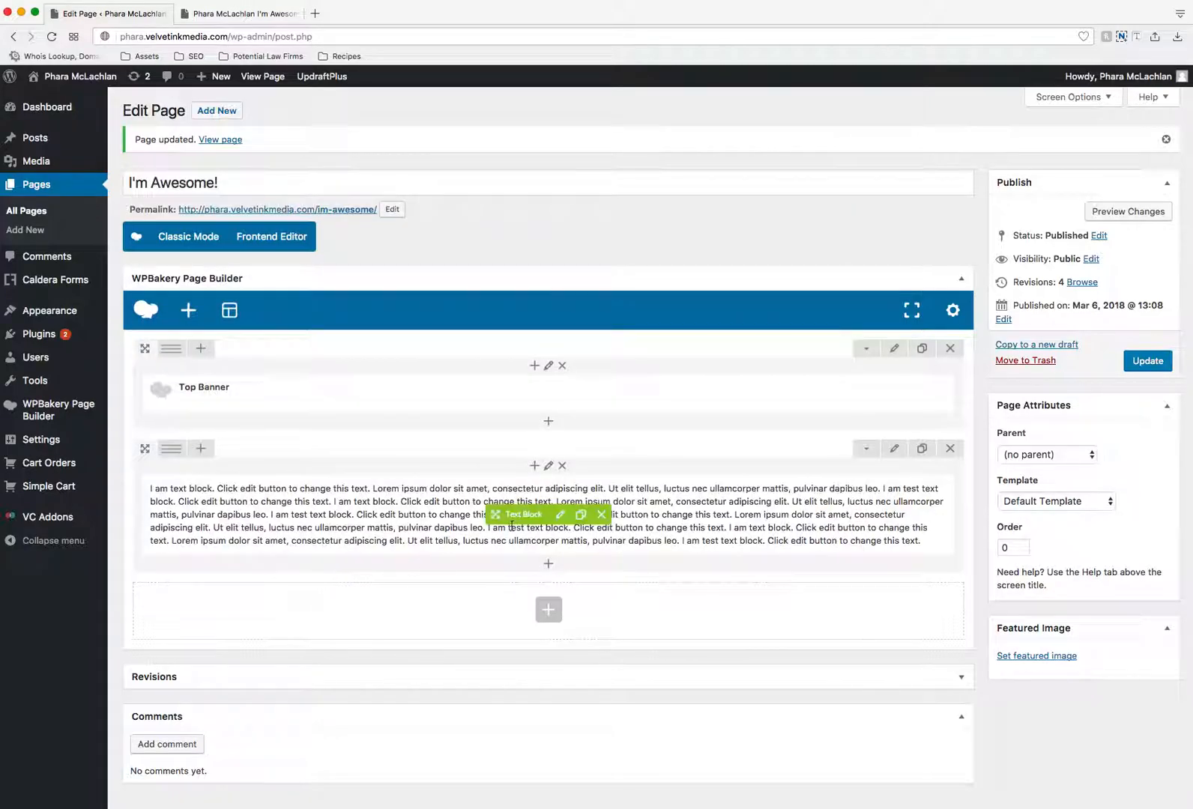
# - Edit the text block and insert "Title Goes Here" as a separate line above the paragraph
pyautogui.click(562, 517)
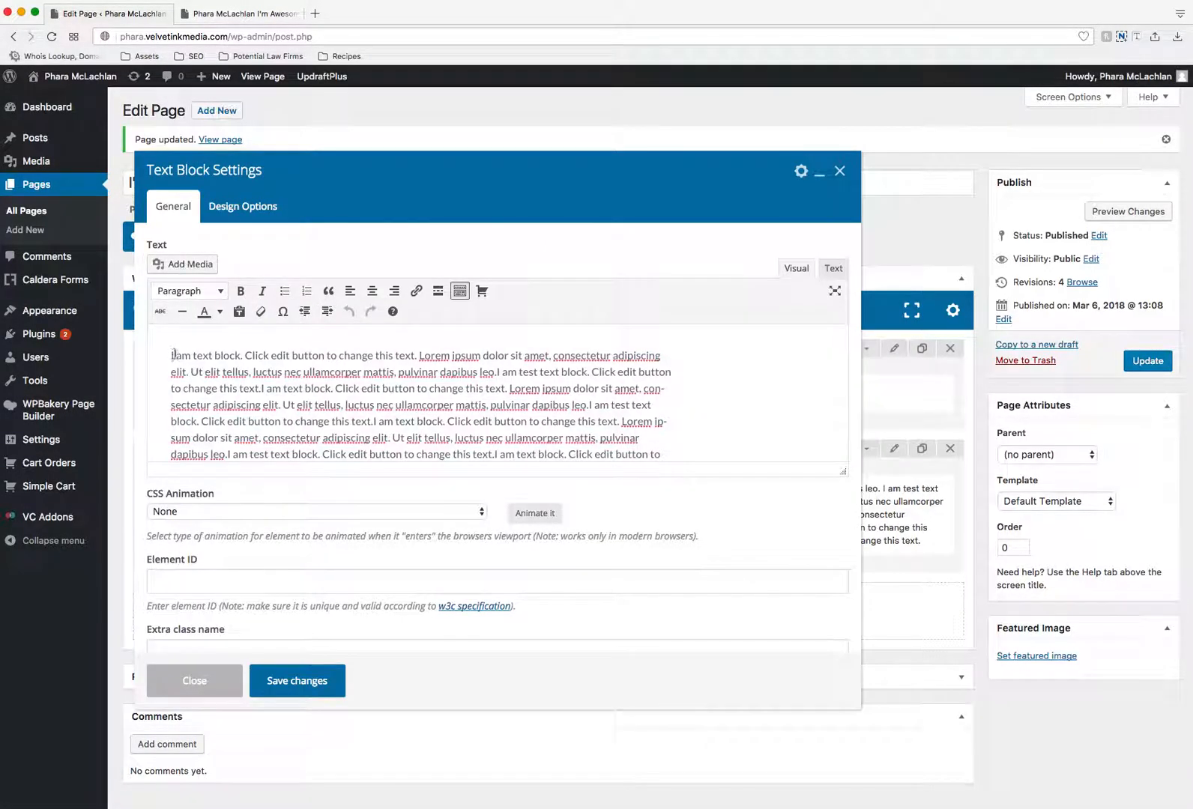
pyautogui.click(174, 343)
pyautogui.write('Title ')
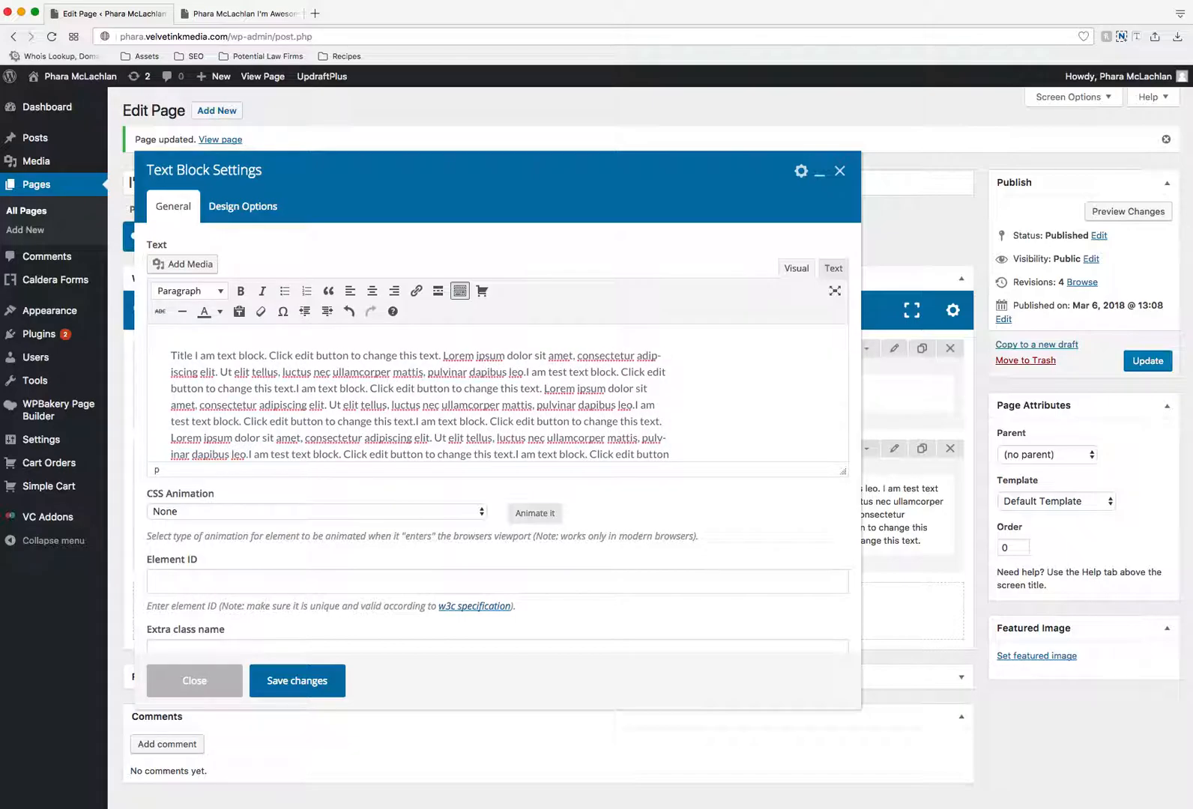
pyautogui.write('Goes HereI')
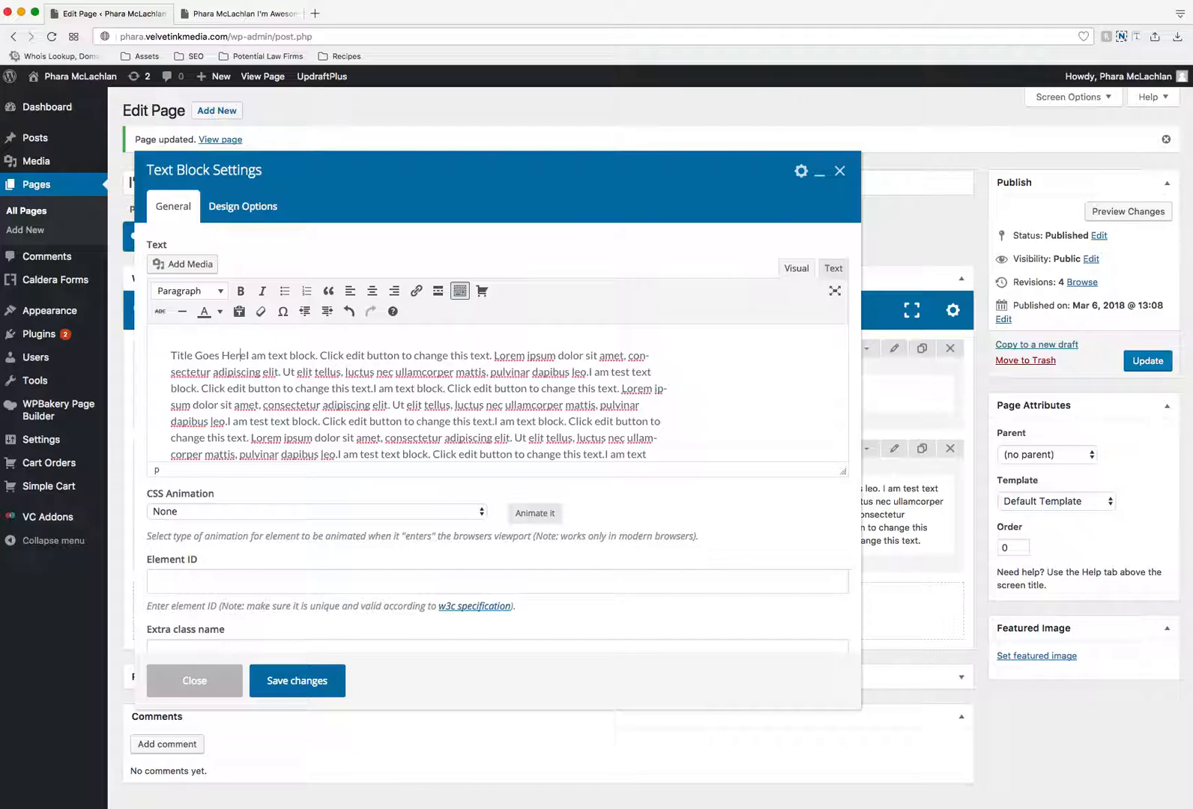
pyautogui.press('Return')
pyautogui.scroll(-1, 248, 357)
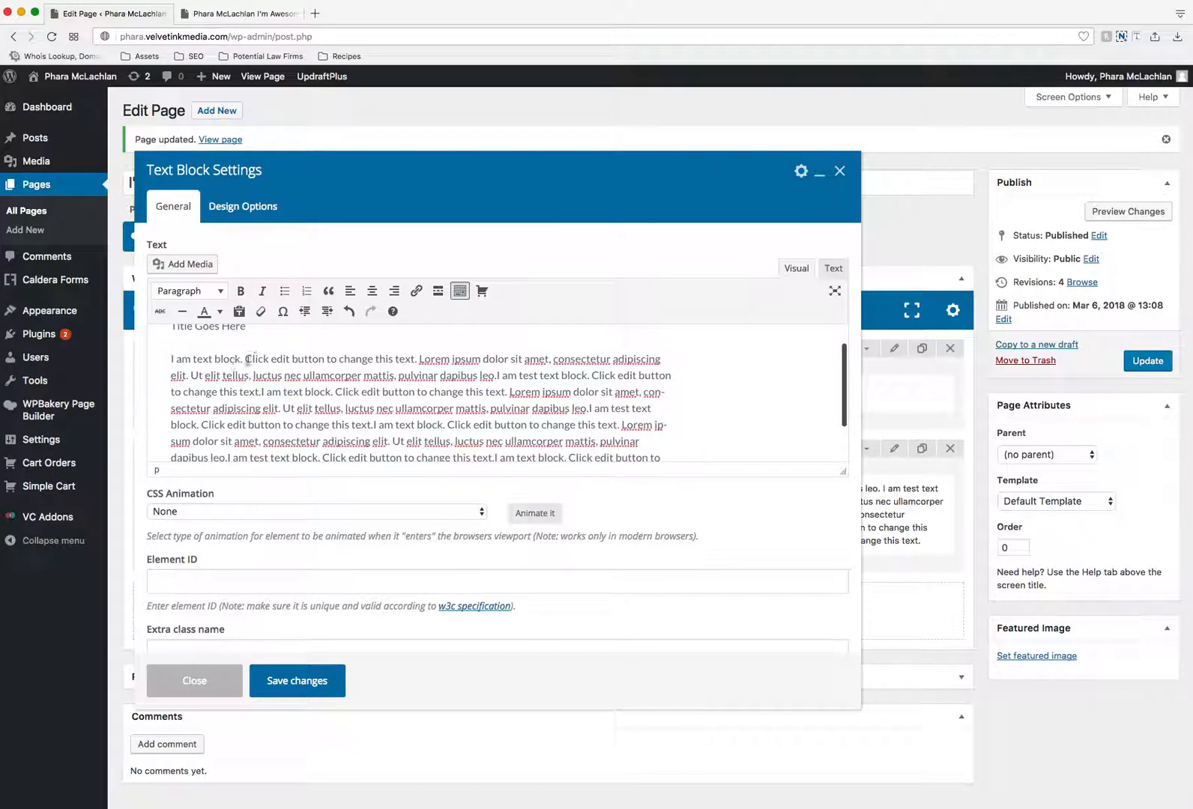
pyautogui.scroll(1, 248, 358)
# - Format the "Title Goes Here" line as Heading 1 and save the text block
pyautogui.moveTo(259, 350); pyautogui.dragTo(153, 351)
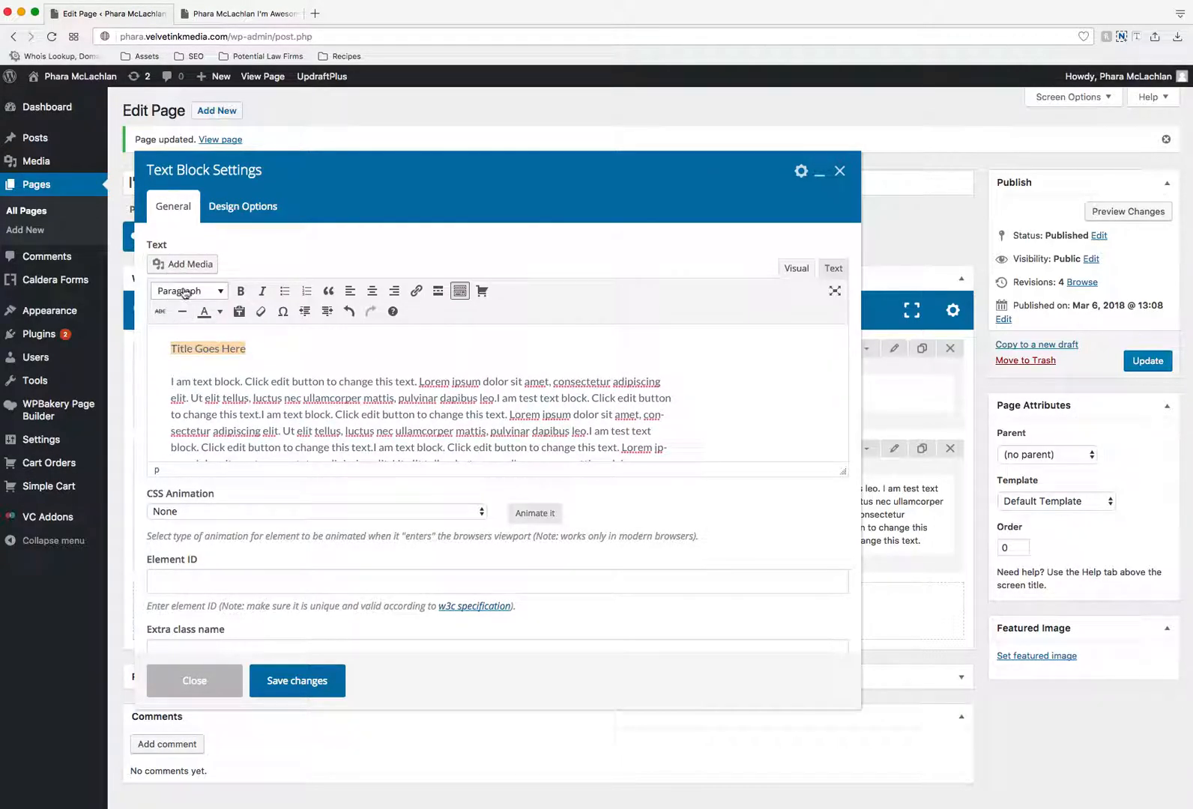
pyautogui.click(183, 292)
pyautogui.click(211, 354)
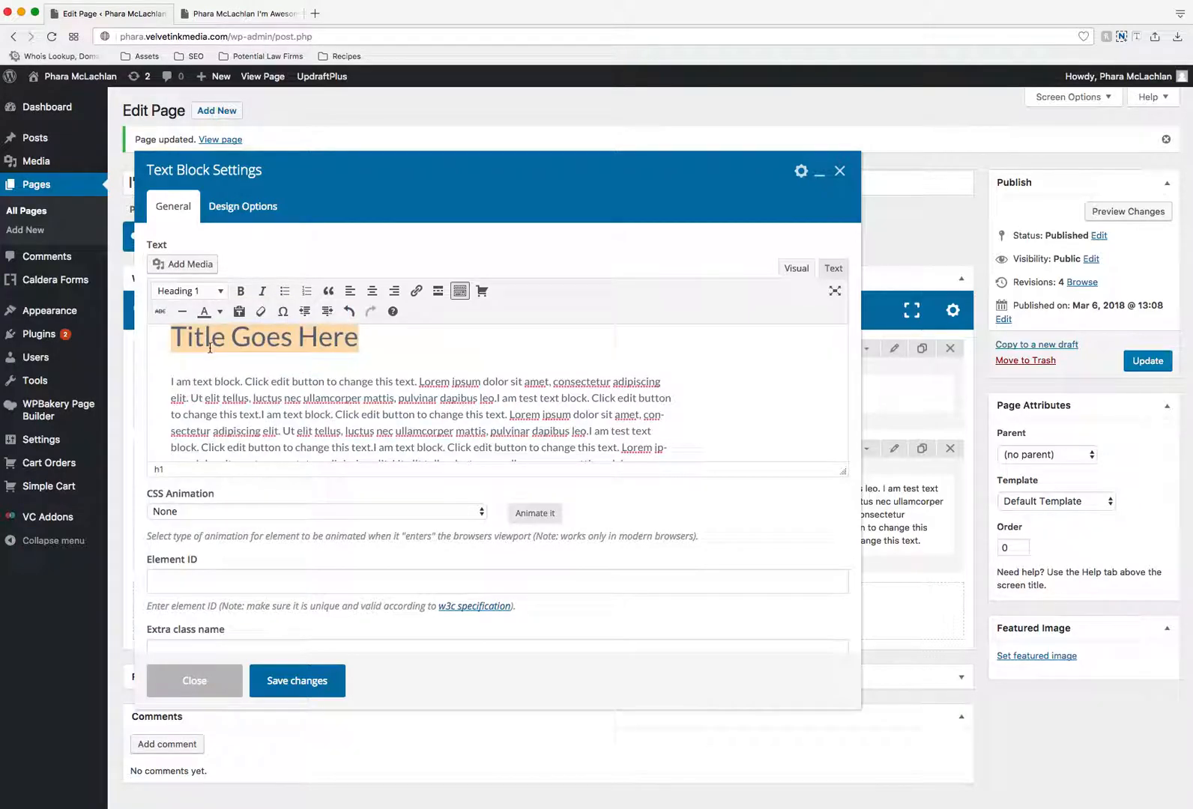
pyautogui.click(314, 681)
# - Update the page and reload its live version to check the heading and the wider spacing
pyautogui.click(1142, 361)
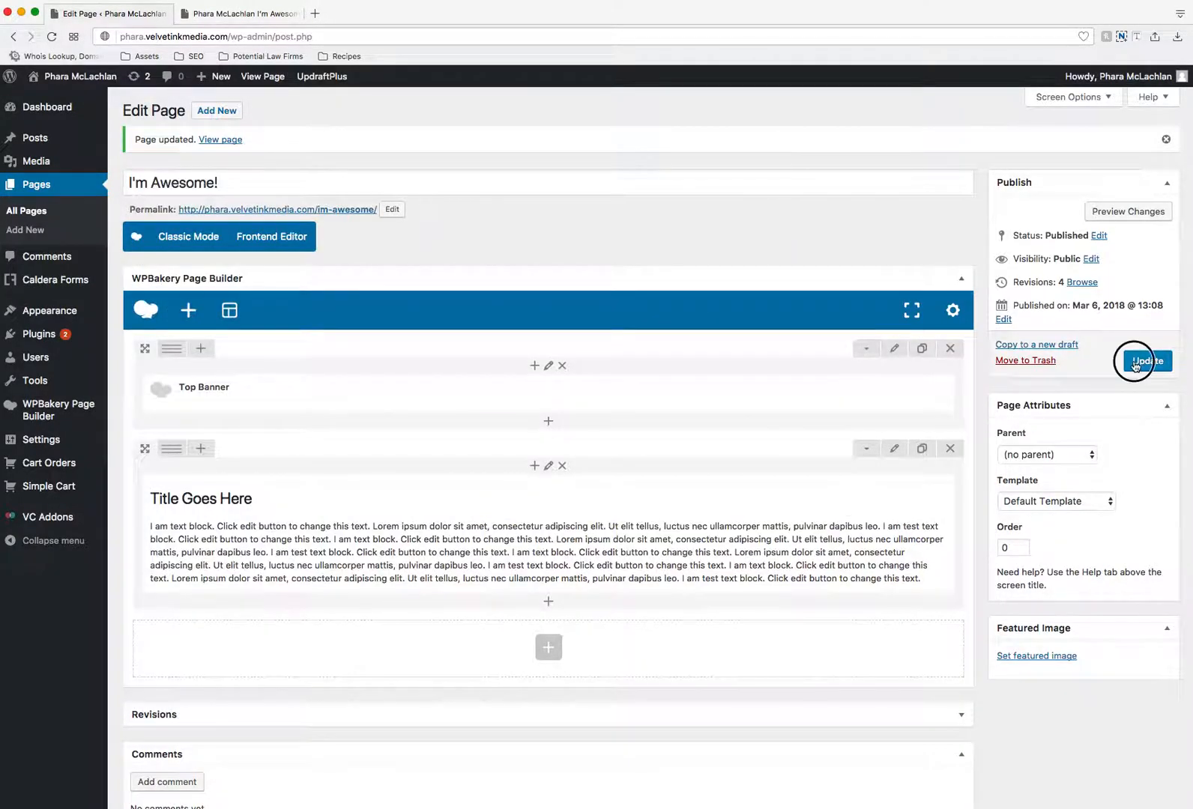
pyautogui.click(239, 14)
pyautogui.click(50, 37)
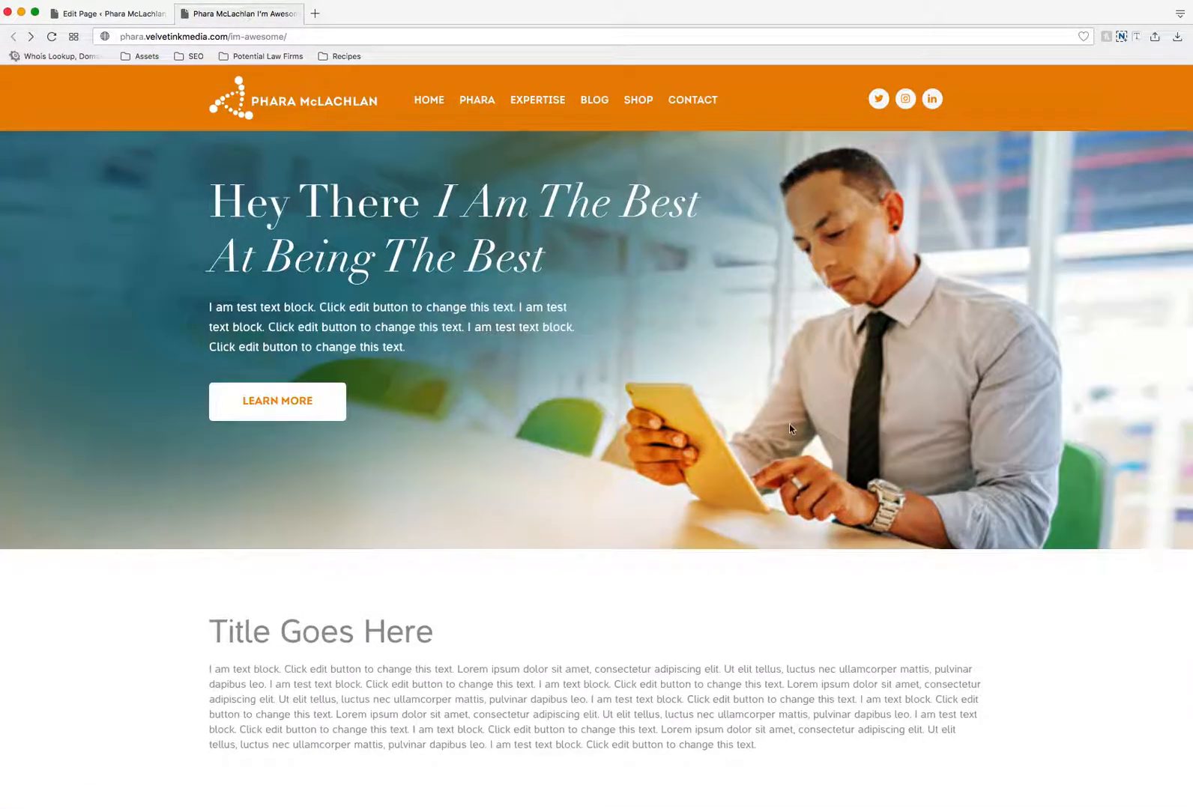
pyautogui.scroll(-3, 789, 428)
pyautogui.scroll(2, 789, 428)
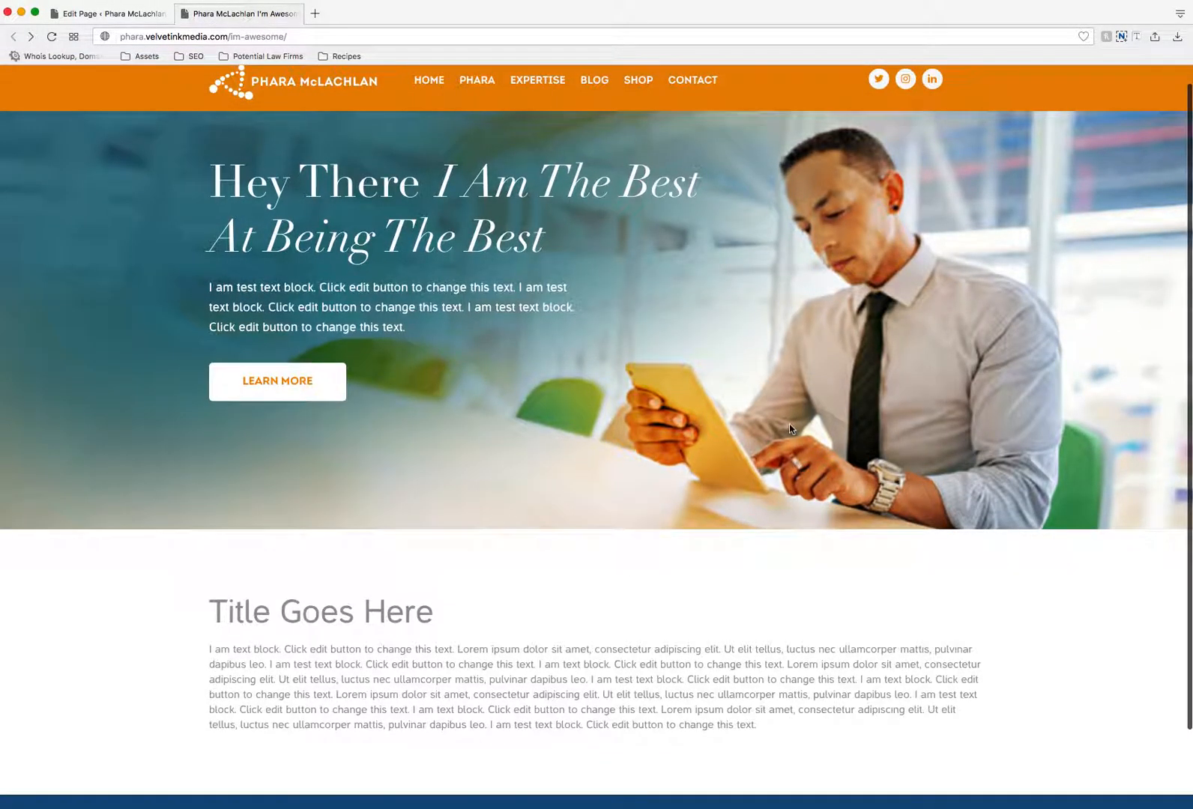
# - Return to the page editor and duplicate the row containing the "Title Goes Here" text block
pyautogui.click(111, 17)
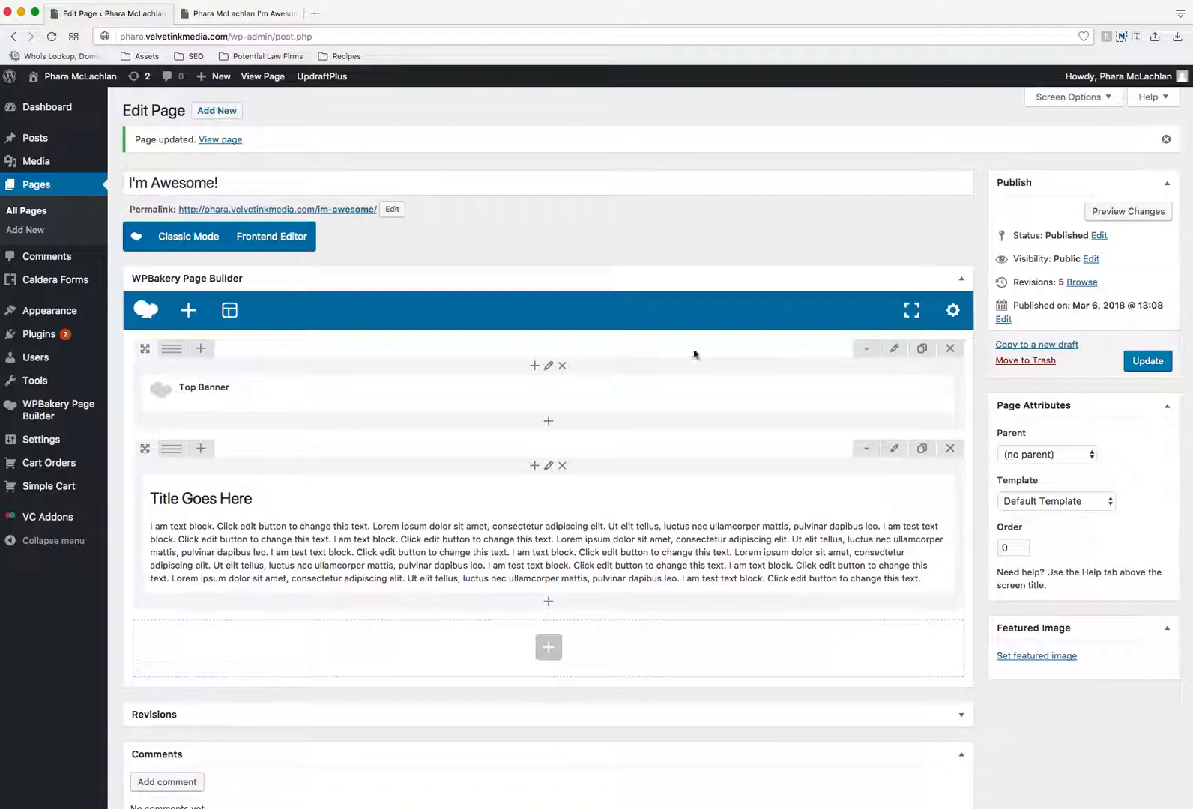
pyautogui.moveTo(640, 537)
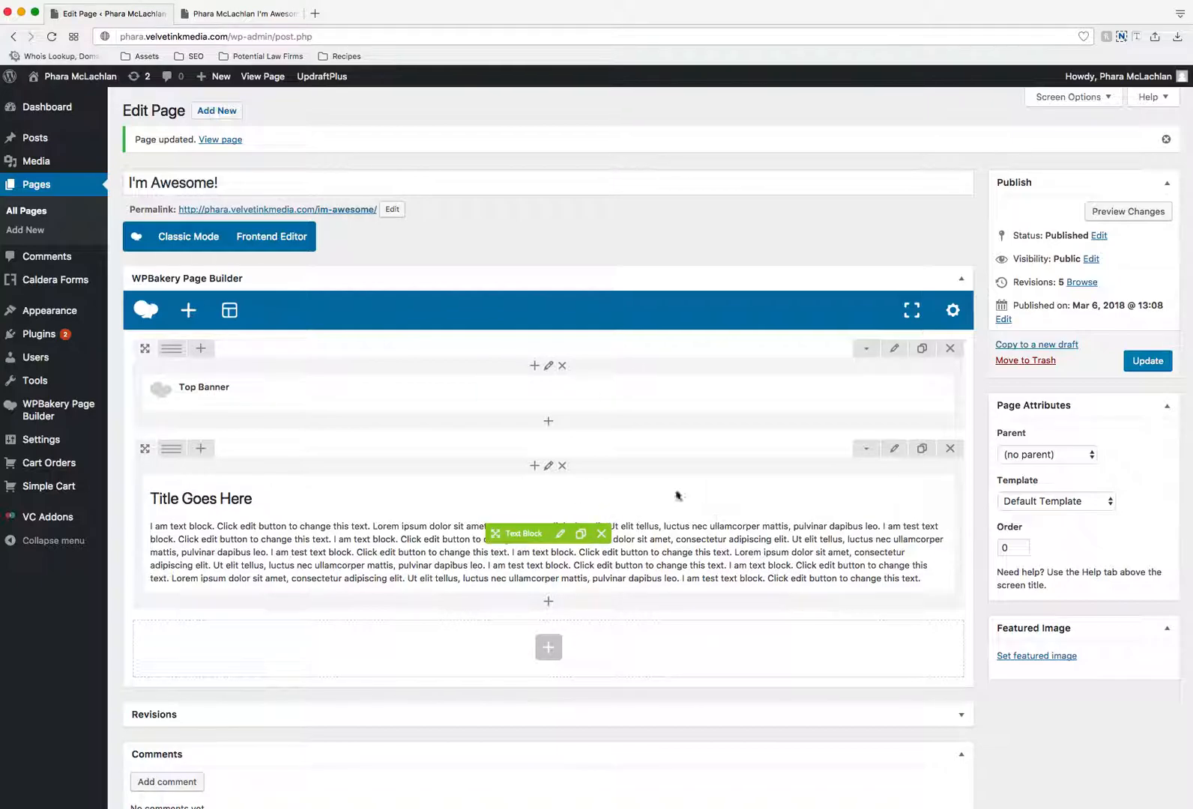
pyautogui.moveTo(574, 511)
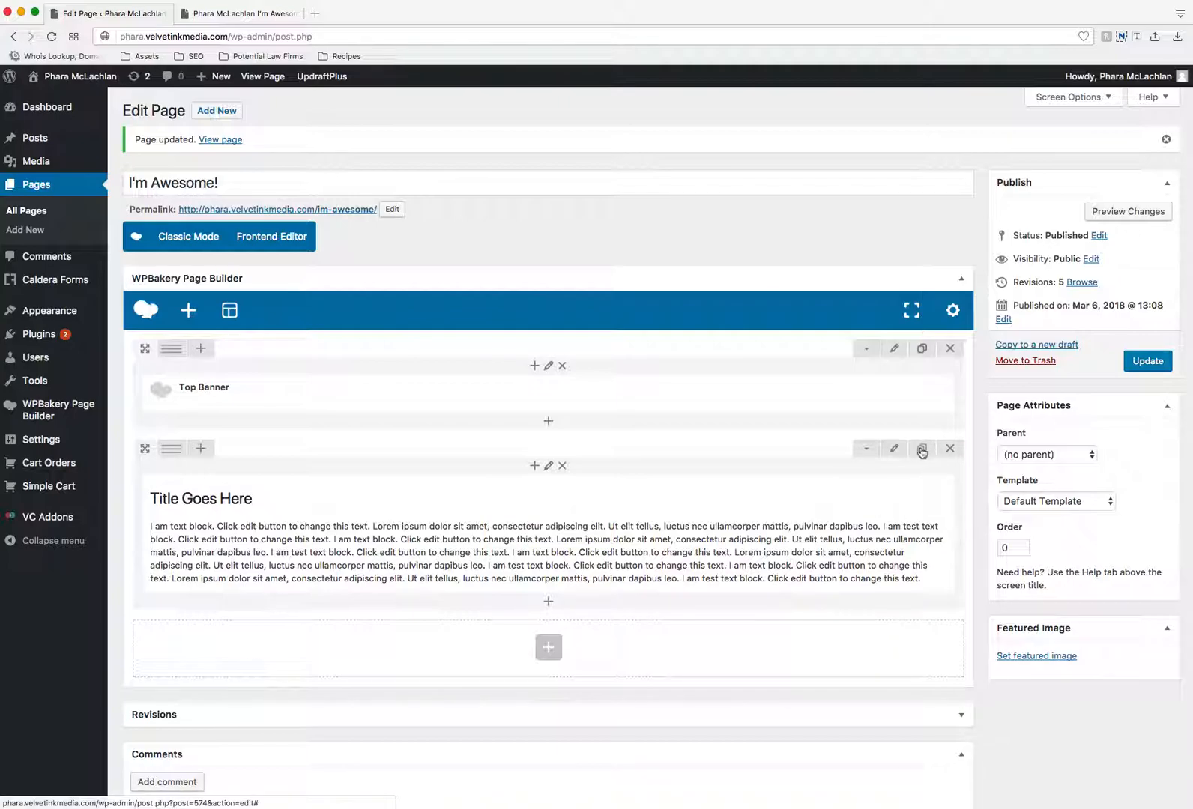
pyautogui.click(921, 449)
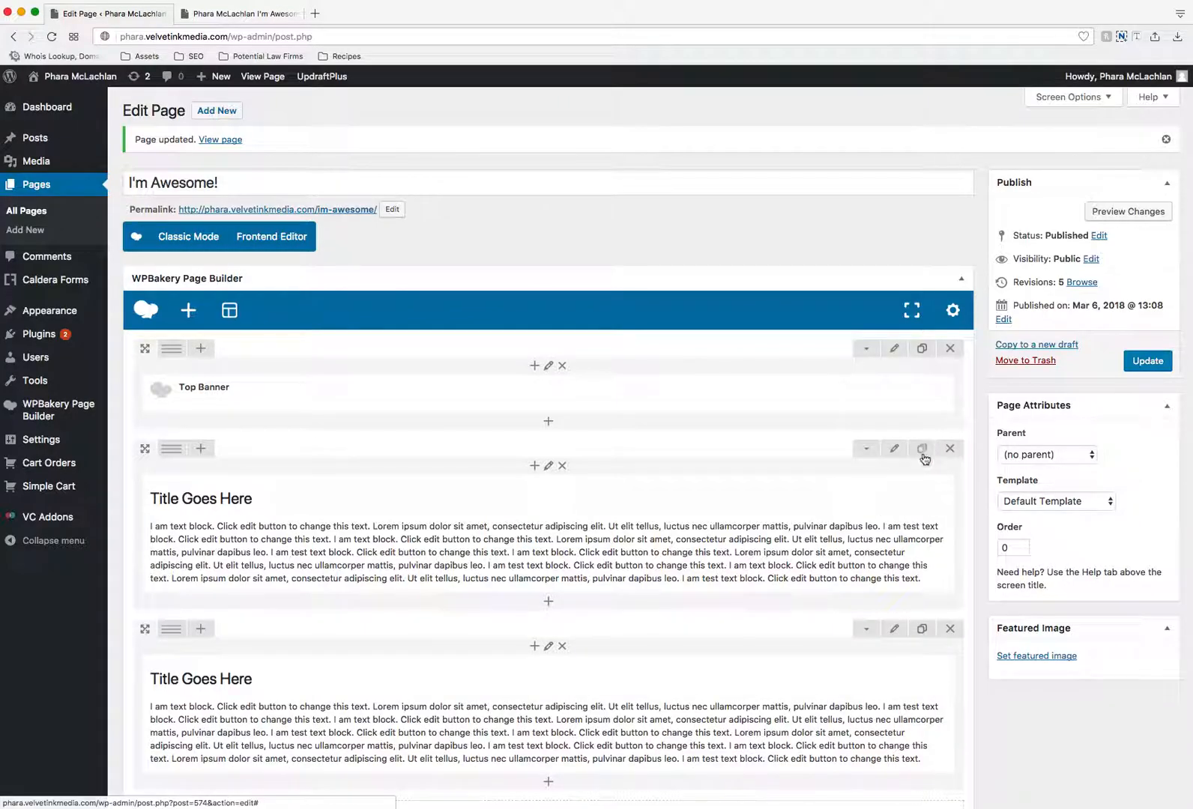
# - Check the live page, then split the lower "Title Goes Here" row into three equal columns
pyautogui.scroll(-2, 926, 454)
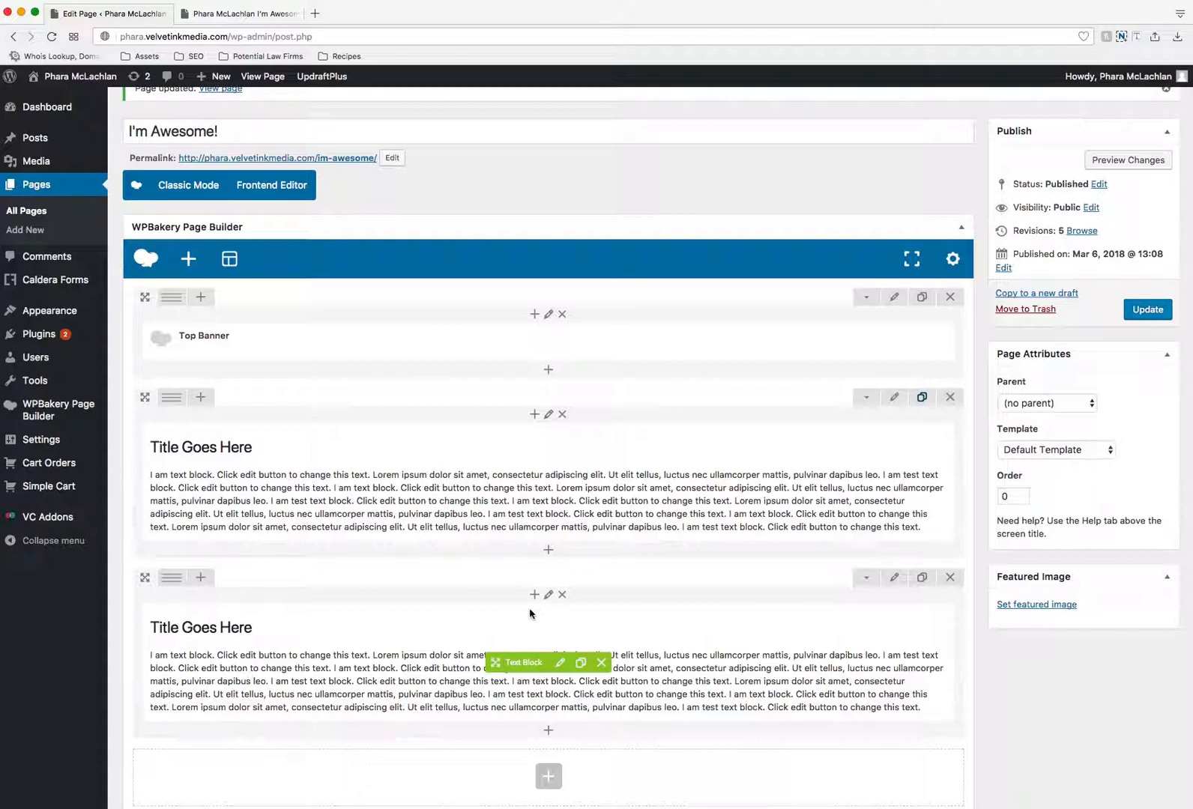
pyautogui.click(219, 14)
pyautogui.scroll(-2, 597, 435)
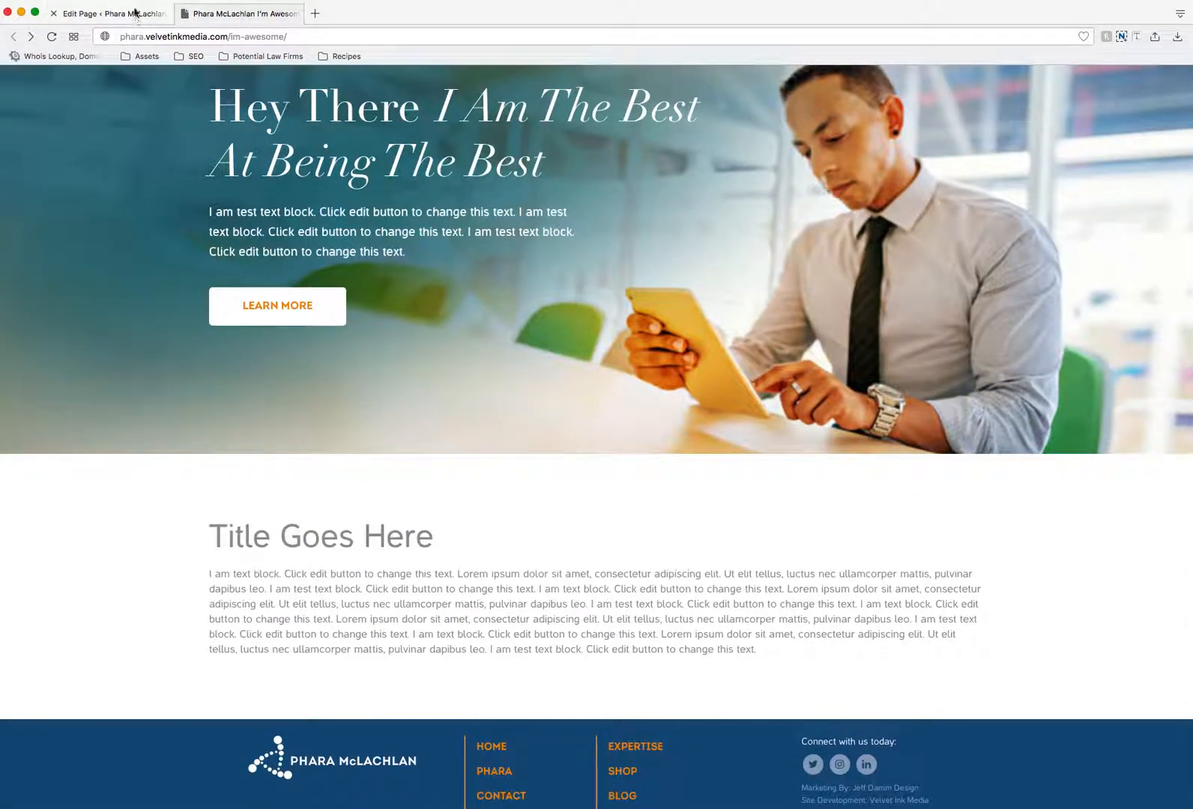
pyautogui.click(136, 13)
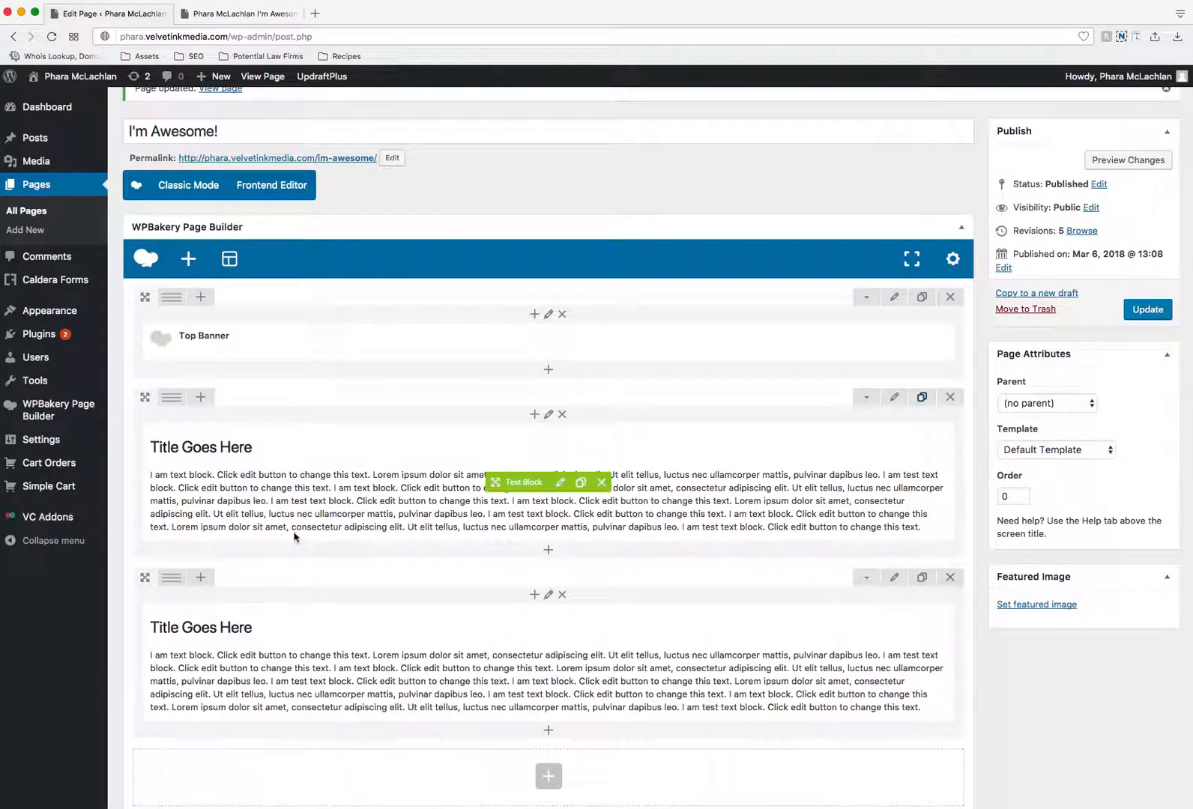
pyautogui.moveTo(180, 581)
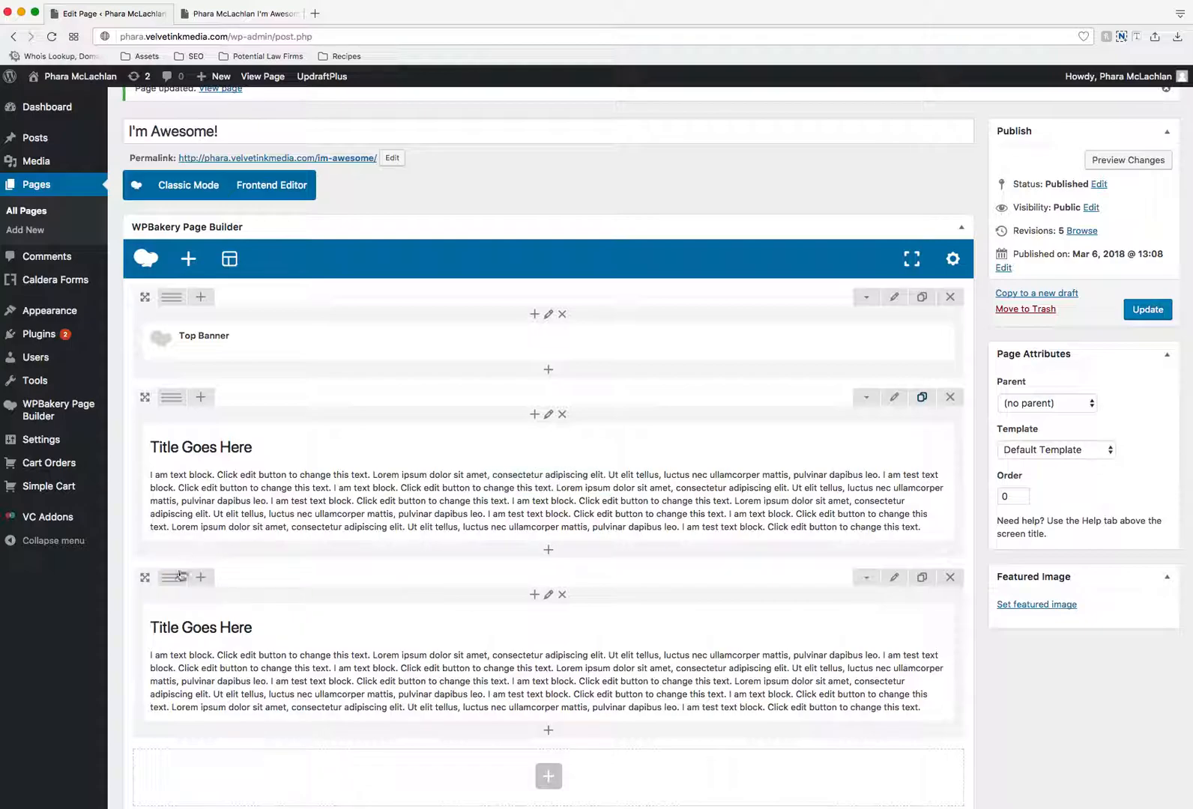
pyautogui.scroll(-3, 177, 509)
pyautogui.moveTo(178, 496)
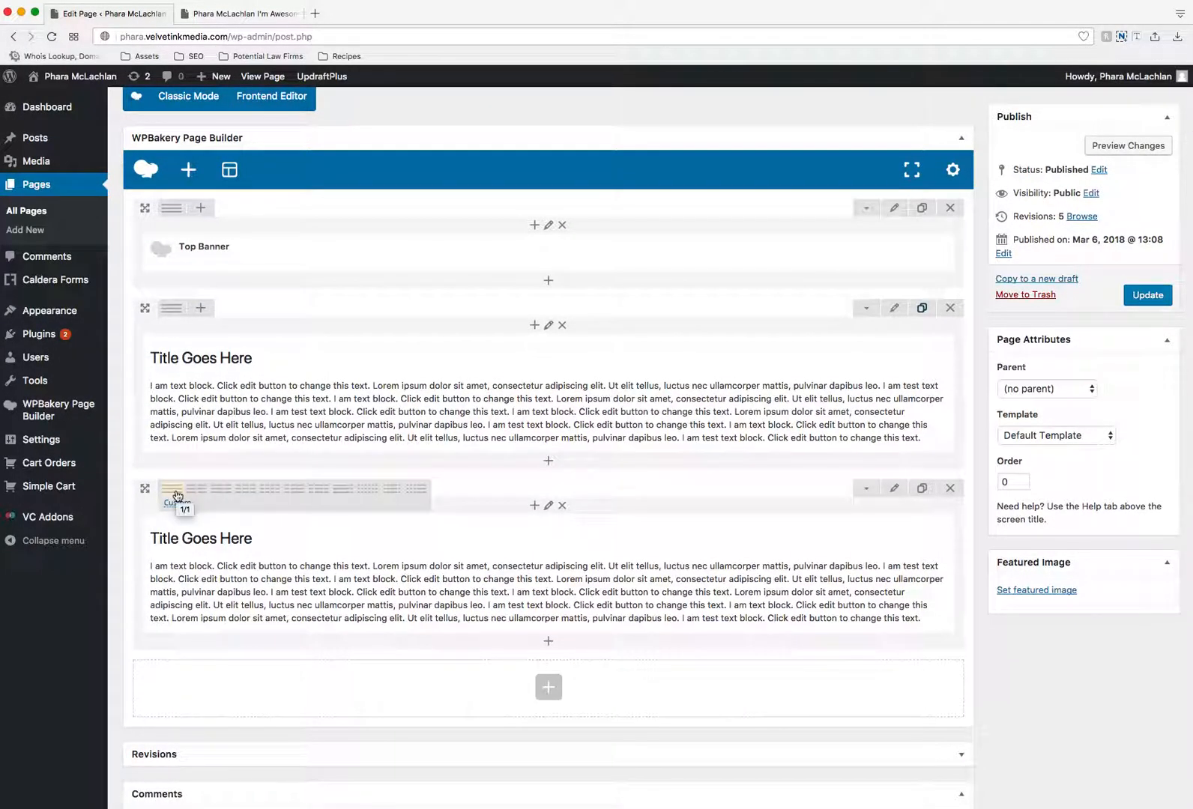
pyautogui.click(248, 493)
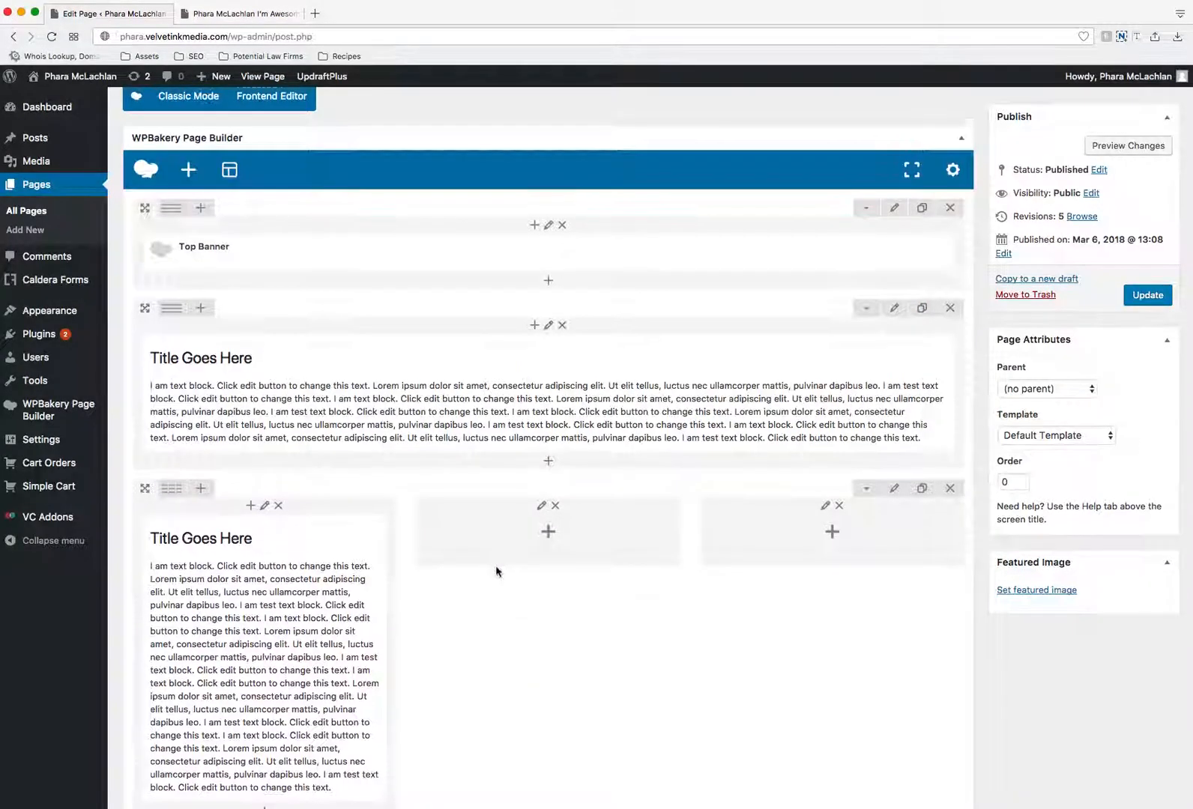
# - Edit the text block in the first of the three columns and shorten its paragraph to end at "consectetur adipiscing elit."
pyautogui.scroll(-4, 599, 548)
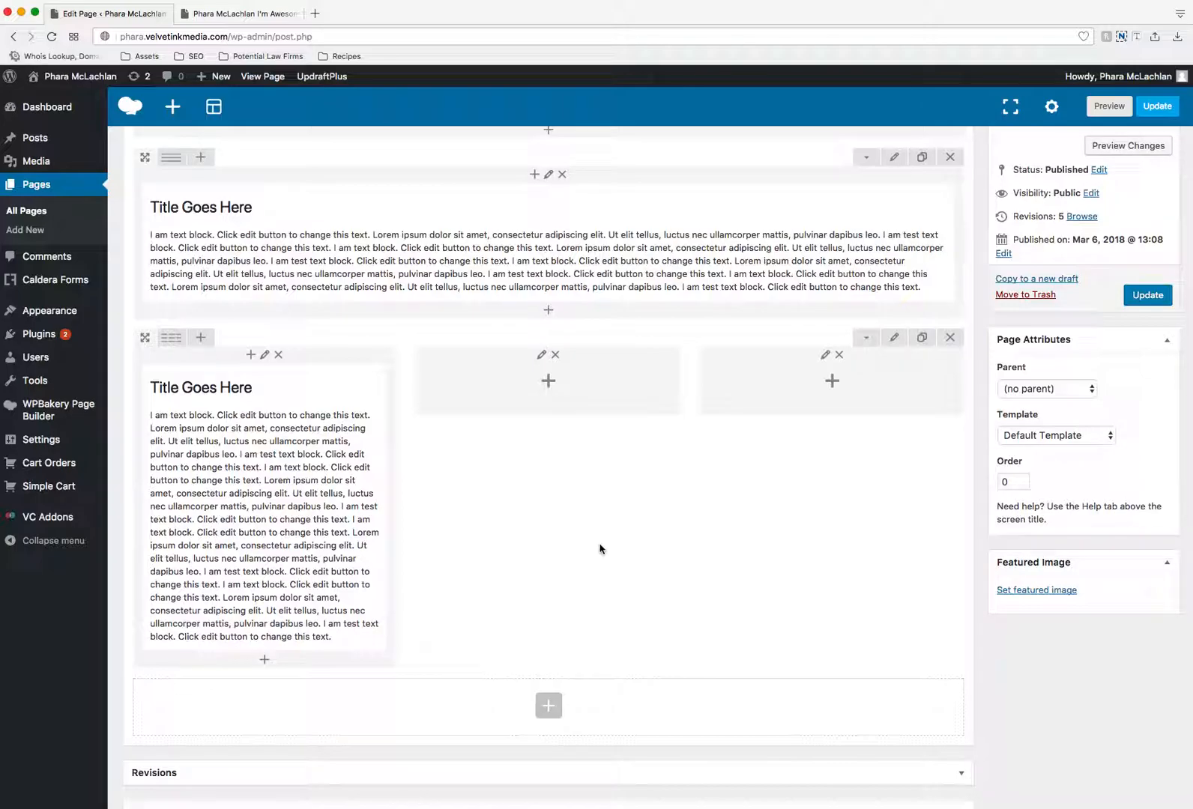
pyautogui.click(277, 509)
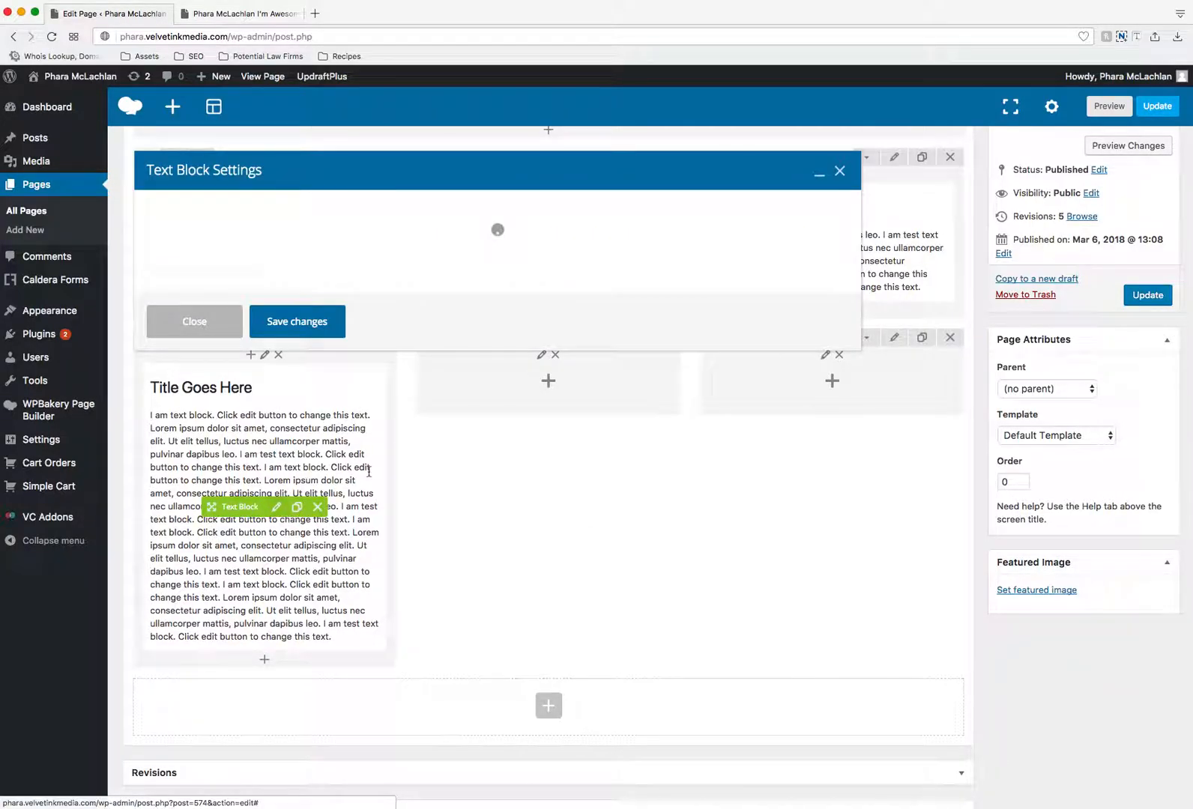
pyautogui.scroll(-5, 565, 440)
pyautogui.moveTo(565, 440); pyautogui.dragTo(284, 325)
pyautogui.press('BackSpace')
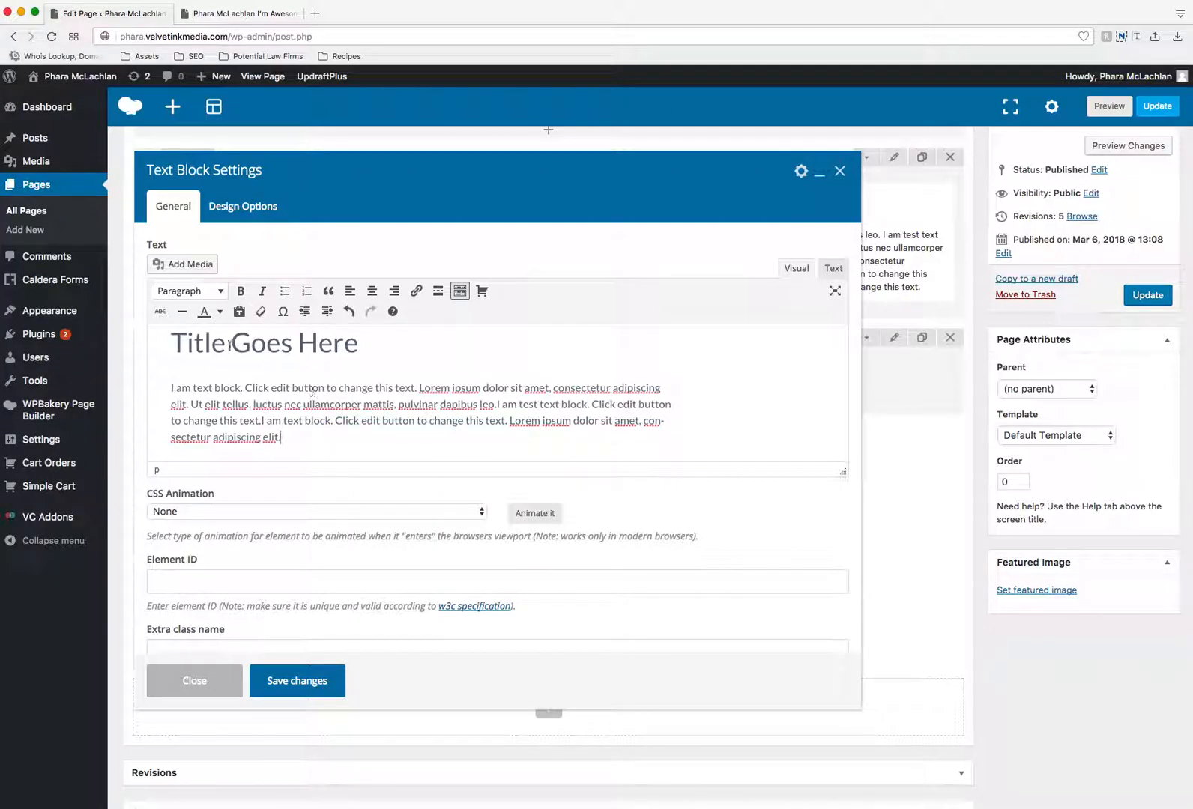
# - Format the "Title Goes Here" line in this text block as Heading 4 and save the block
pyautogui.moveTo(171, 342); pyautogui.dragTo(361, 341)
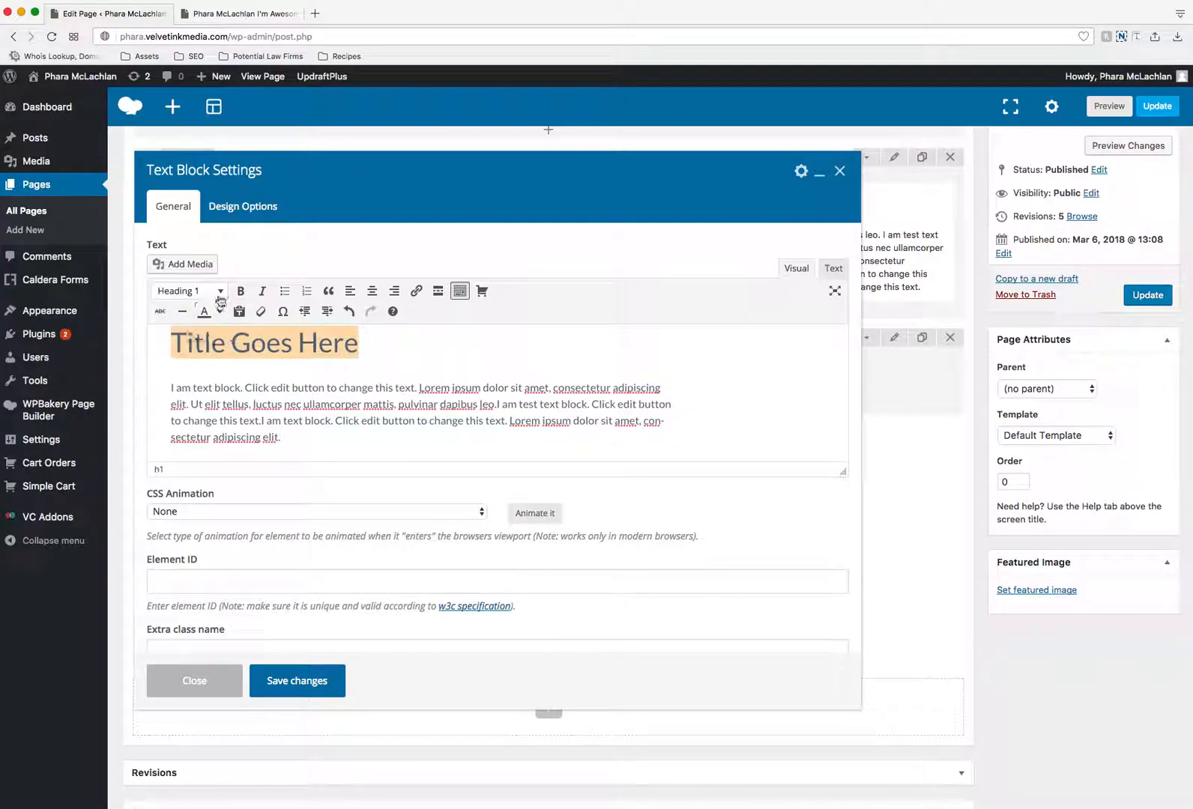
pyautogui.click(196, 292)
pyautogui.click(196, 439)
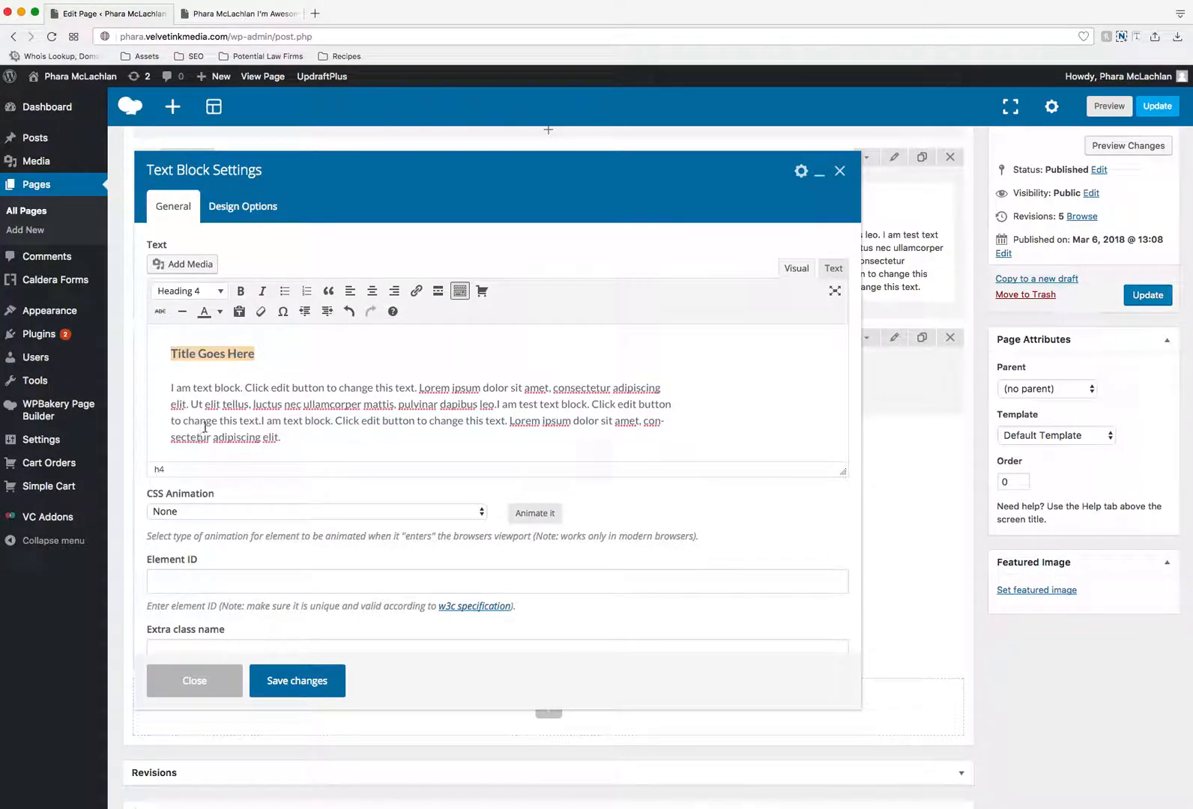
pyautogui.click(327, 681)
# - Duplicate the shortened text block and place the copies so that each of the three columns holds one
pyautogui.moveTo(351, 421)
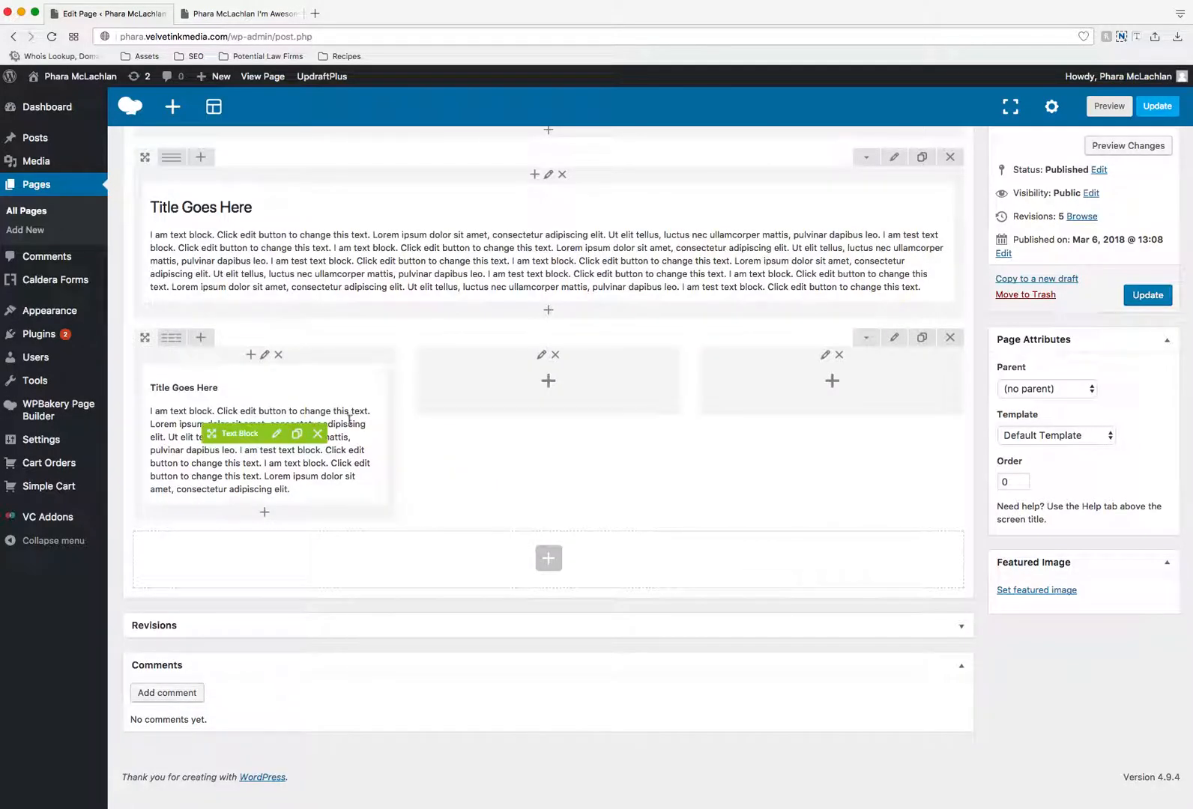
pyautogui.click(296, 434)
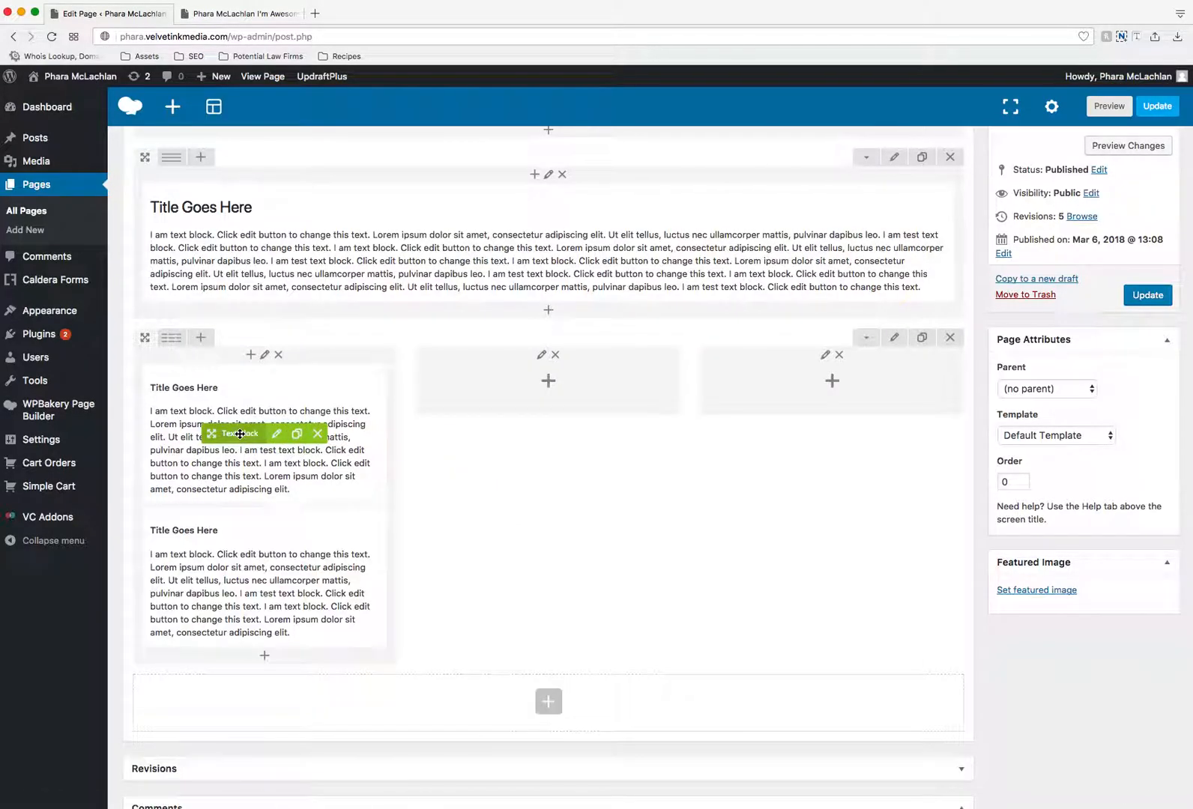
pyautogui.moveTo(239, 433)
pyautogui.mouseDown()
pyautogui.moveTo(389, 426)
pyautogui.moveTo(523, 394)
pyautogui.moveTo(778, 413)
pyautogui.moveTo(815, 398)
pyautogui.mouseUp()
pyautogui.click(581, 433)
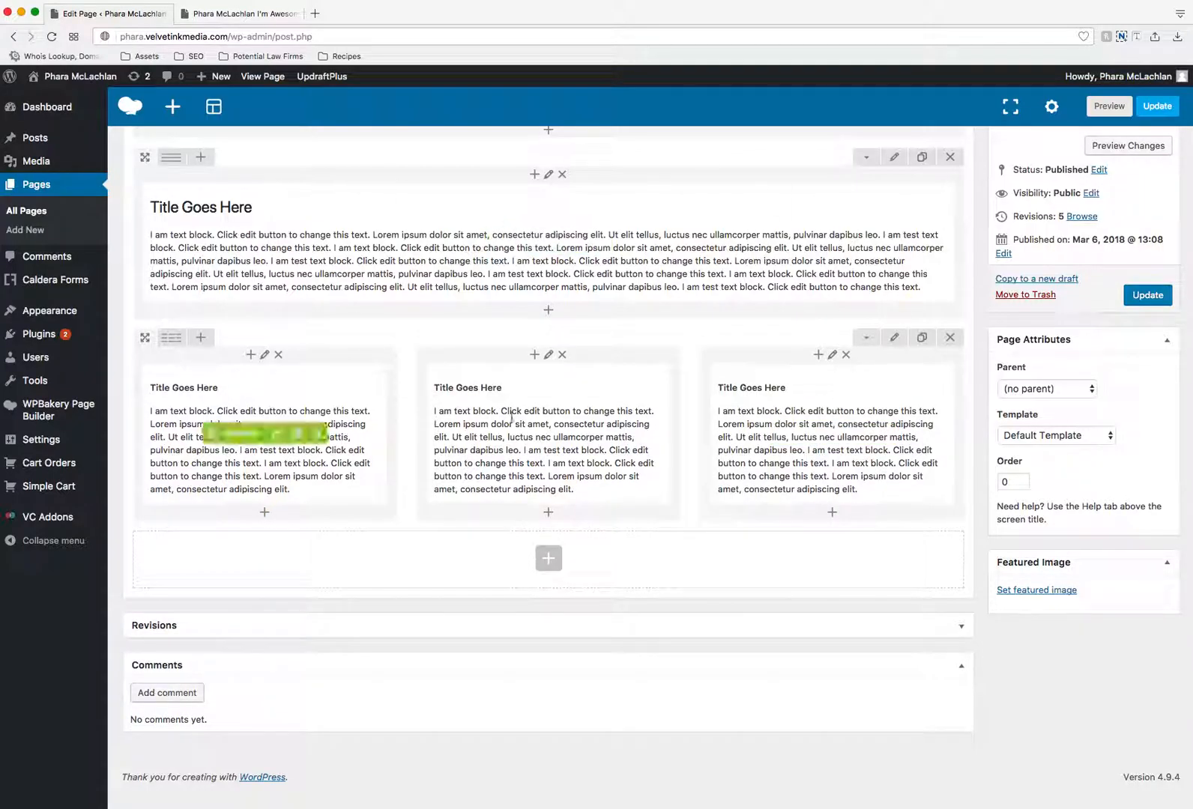
# - Update the page and reload its live version to check the three-column row
pyautogui.click(1143, 297)
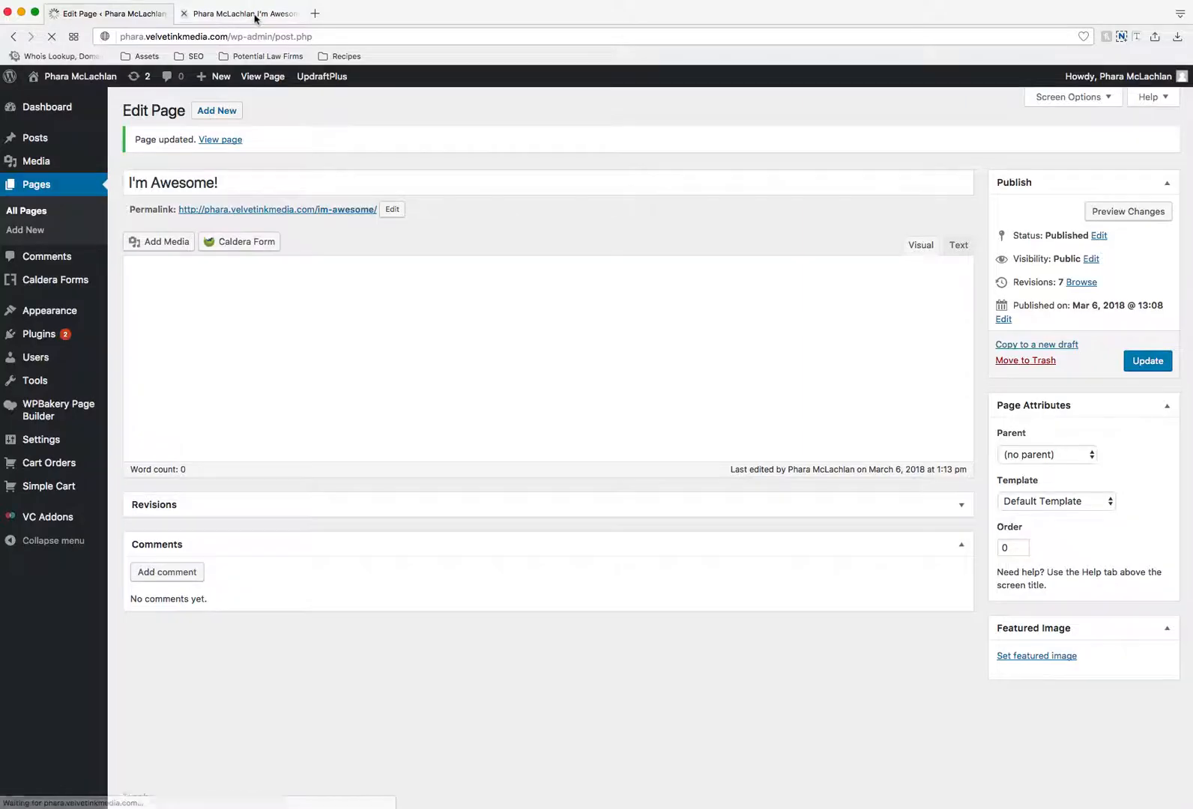
pyautogui.click(243, 13)
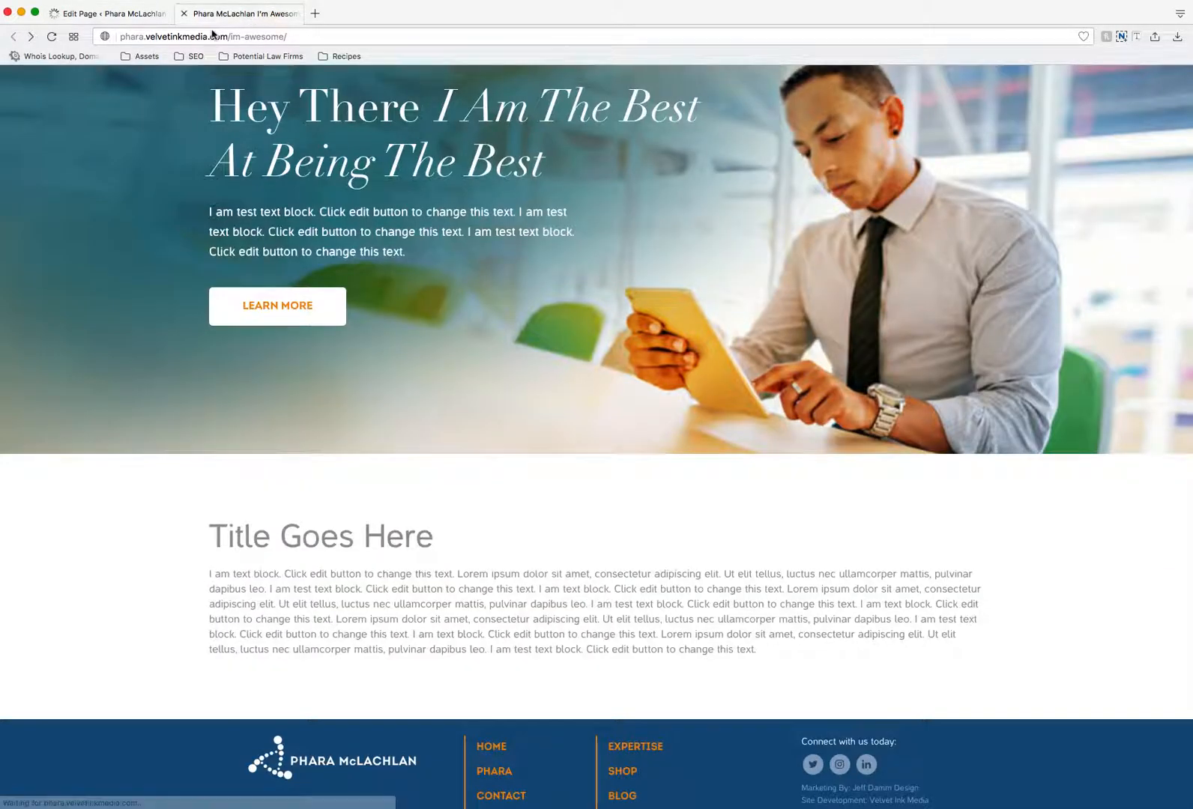
pyautogui.click(51, 36)
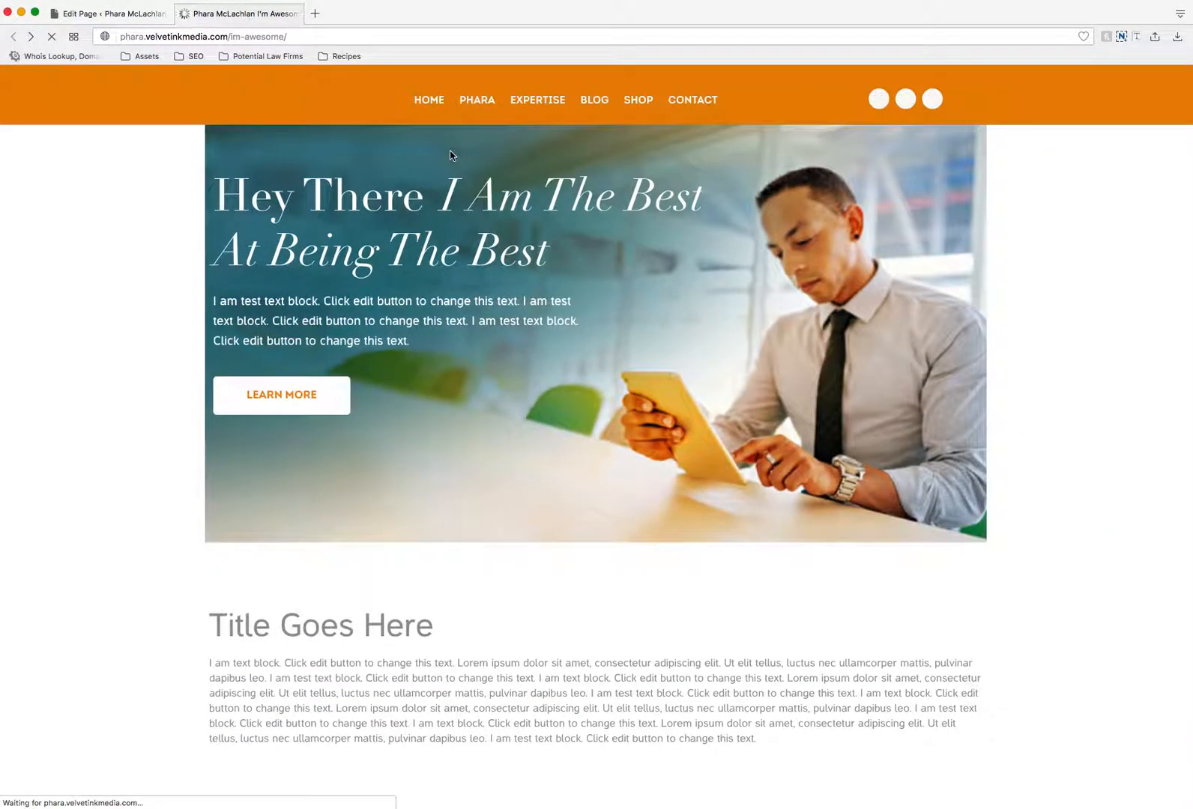
pyautogui.scroll(-1, 659, 302)
pyautogui.scroll(-5, 659, 302)
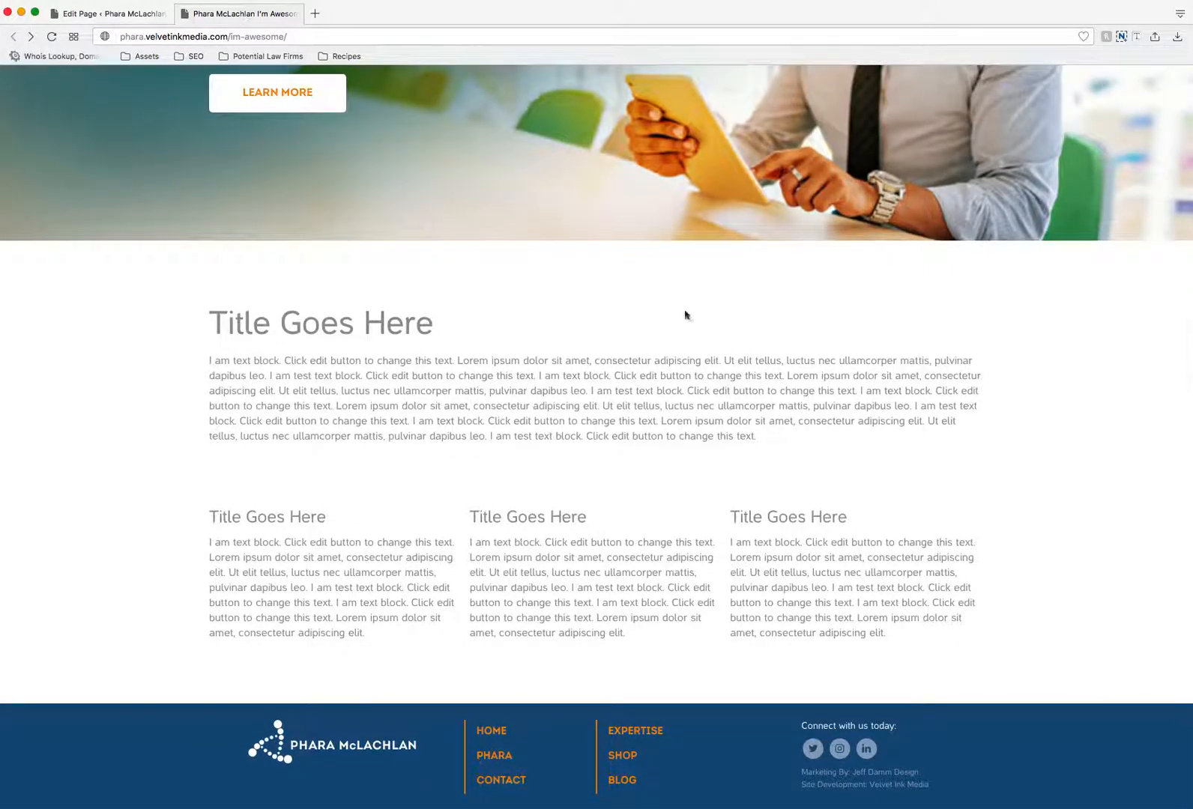
# - Return to the page editor, set the three-column row's background color to #f4f4f4, and save the row settings
pyautogui.click(123, 15)
pyautogui.scroll(-2, 740, 583)
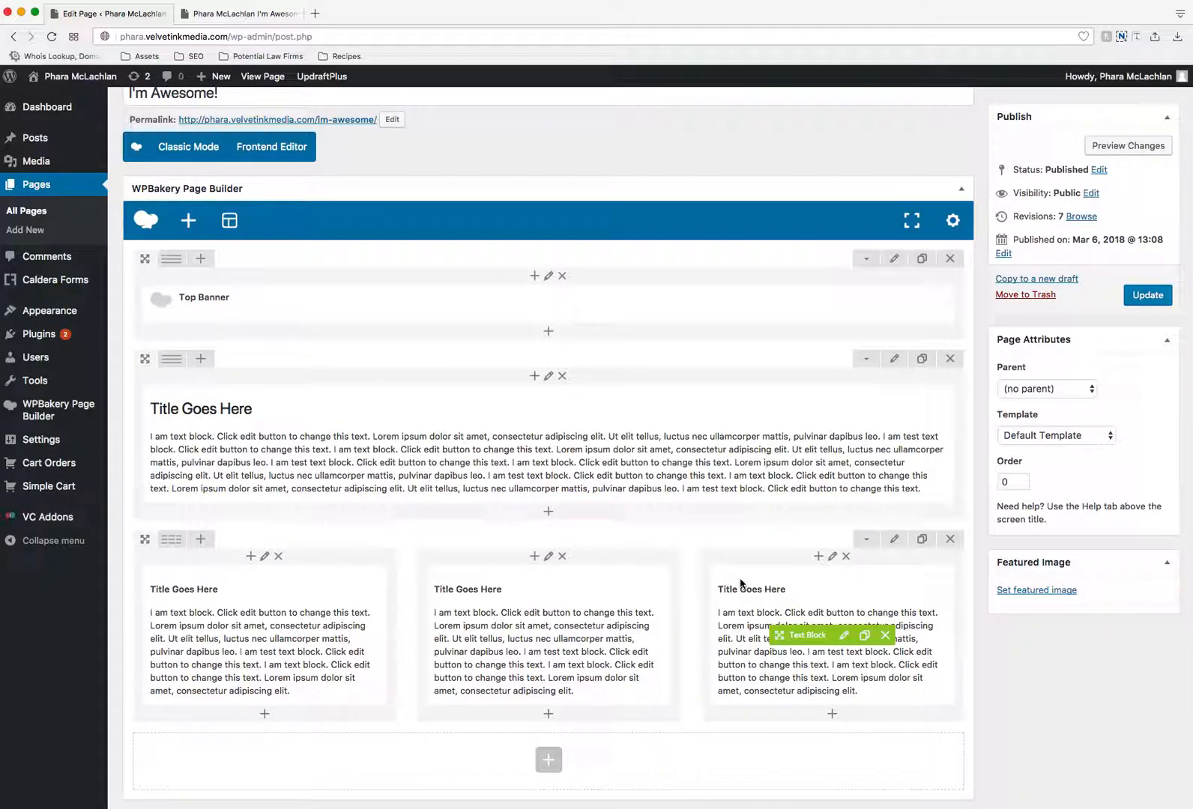
pyautogui.scroll(1, 740, 583)
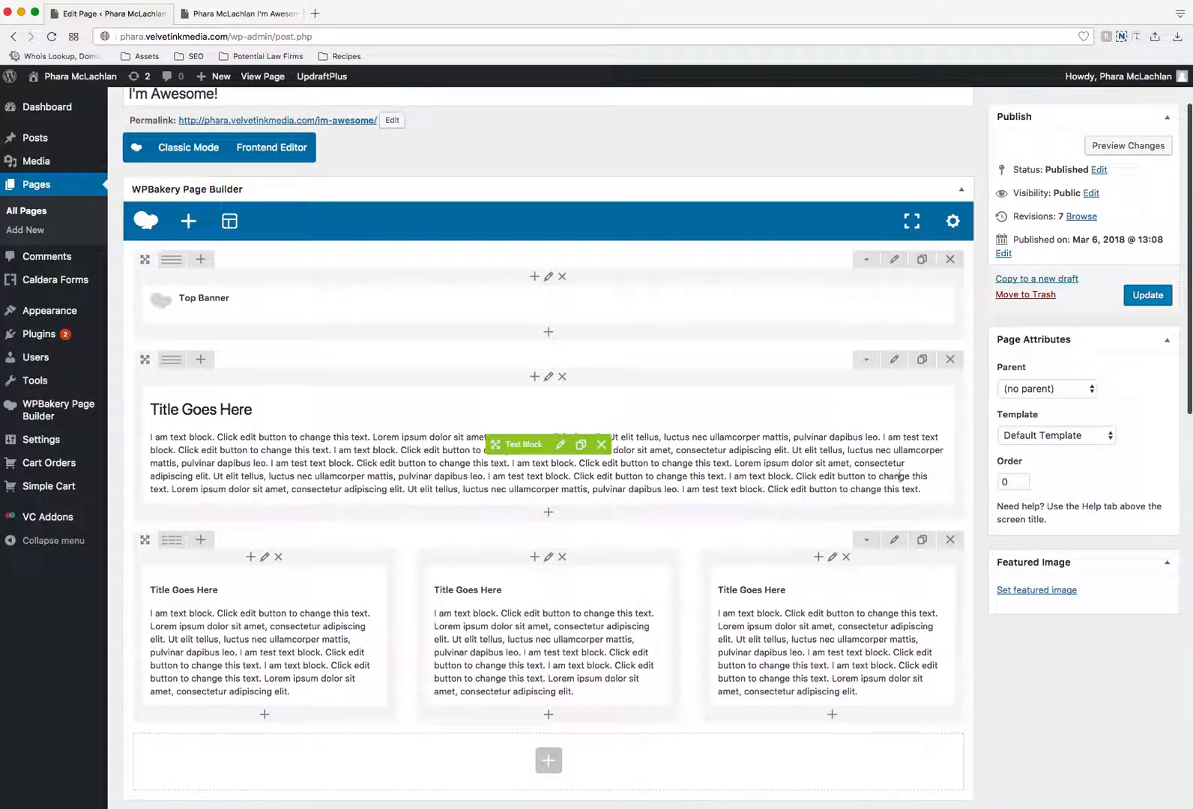
pyautogui.click(892, 541)
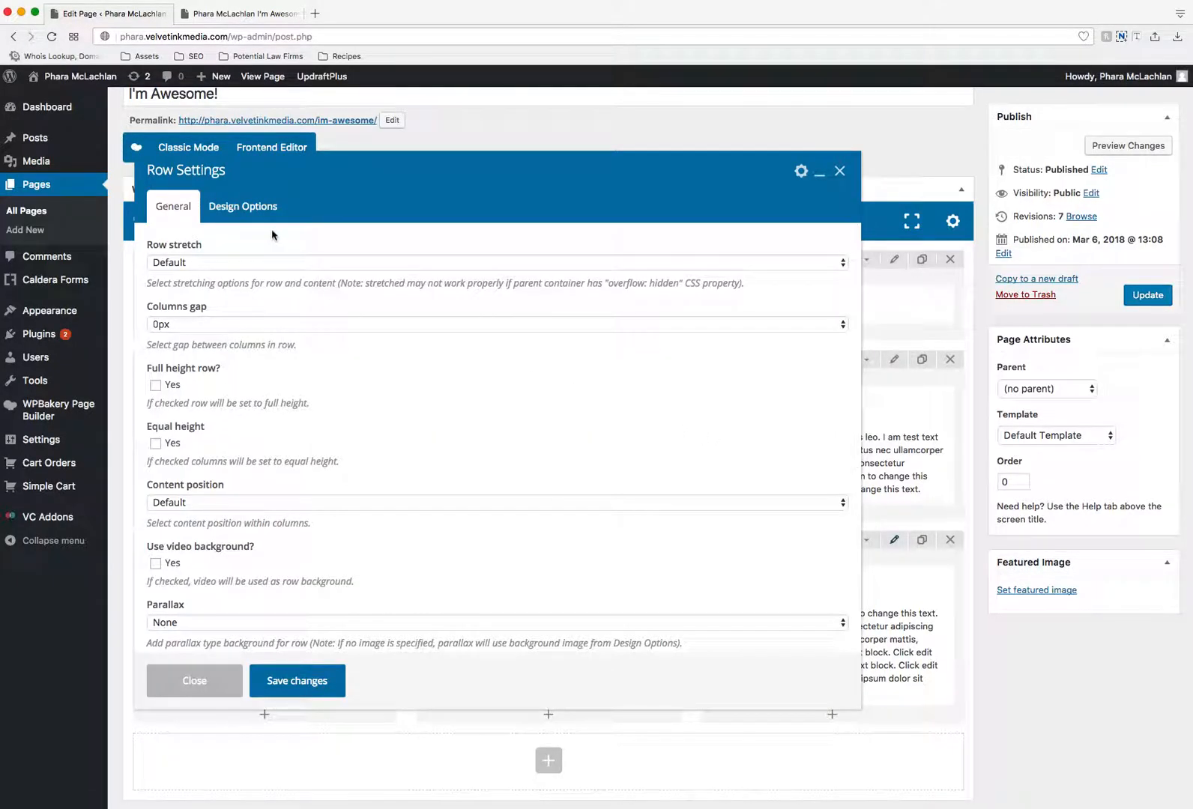
pyautogui.click(263, 216)
pyautogui.click(403, 403)
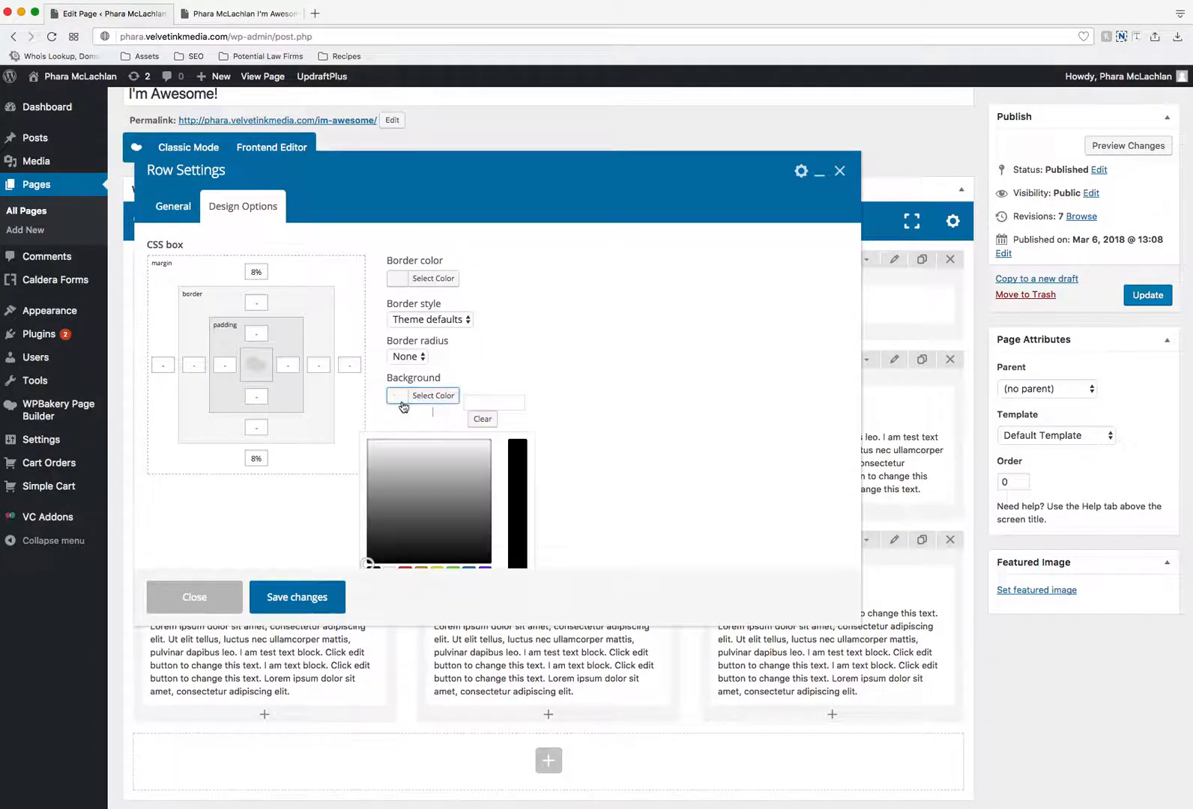
pyautogui.click(379, 449)
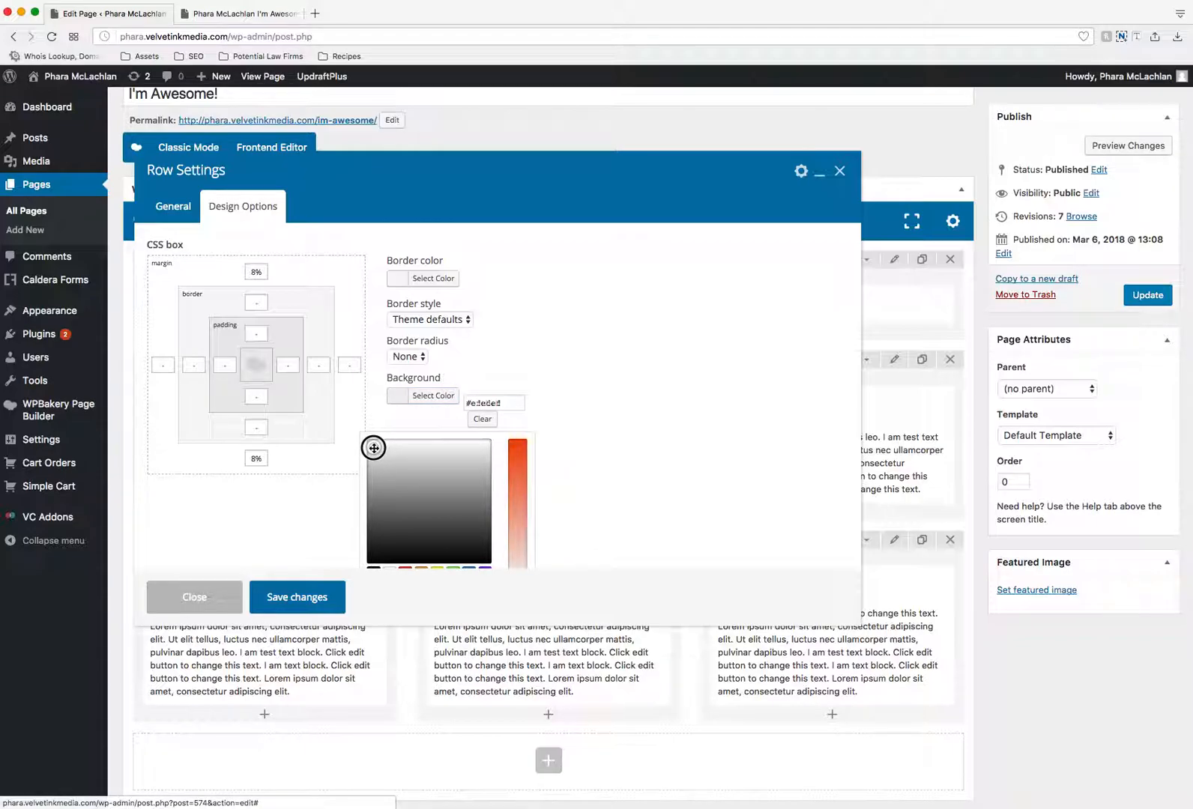
pyautogui.moveTo(374, 448); pyautogui.dragTo(370, 445)
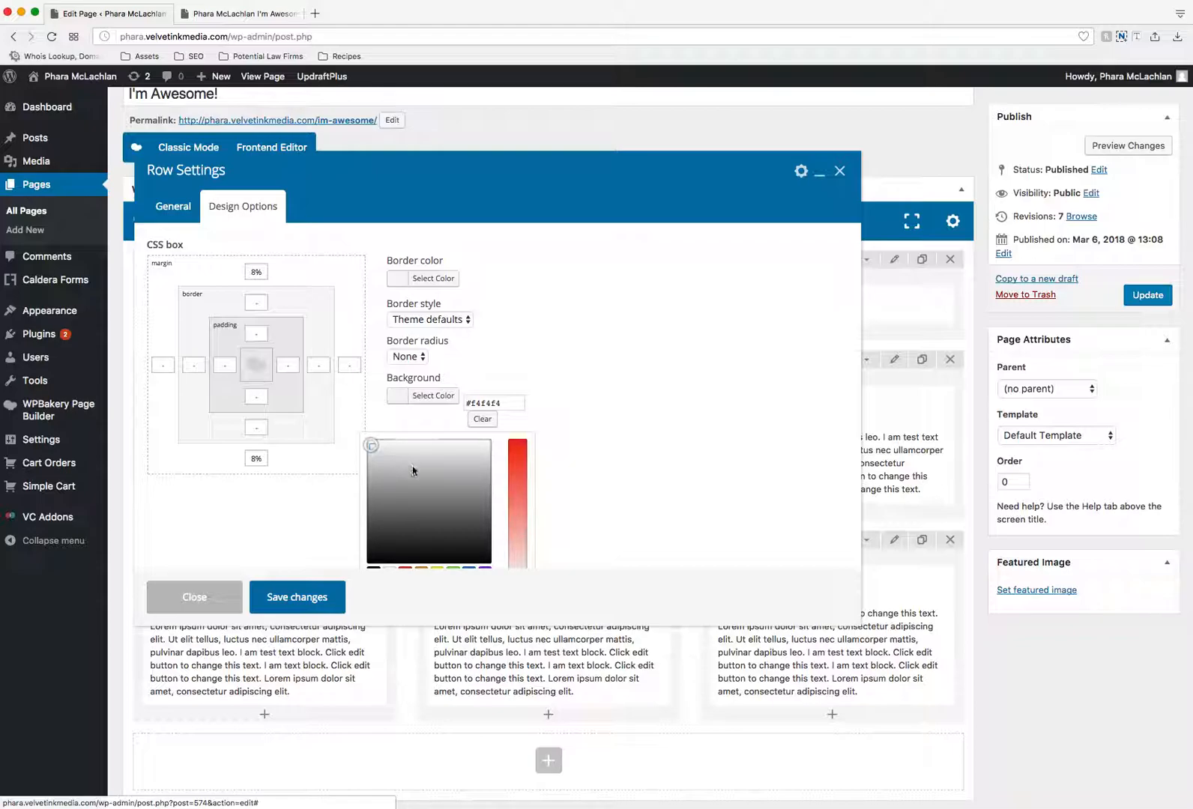
pyautogui.click(641, 463)
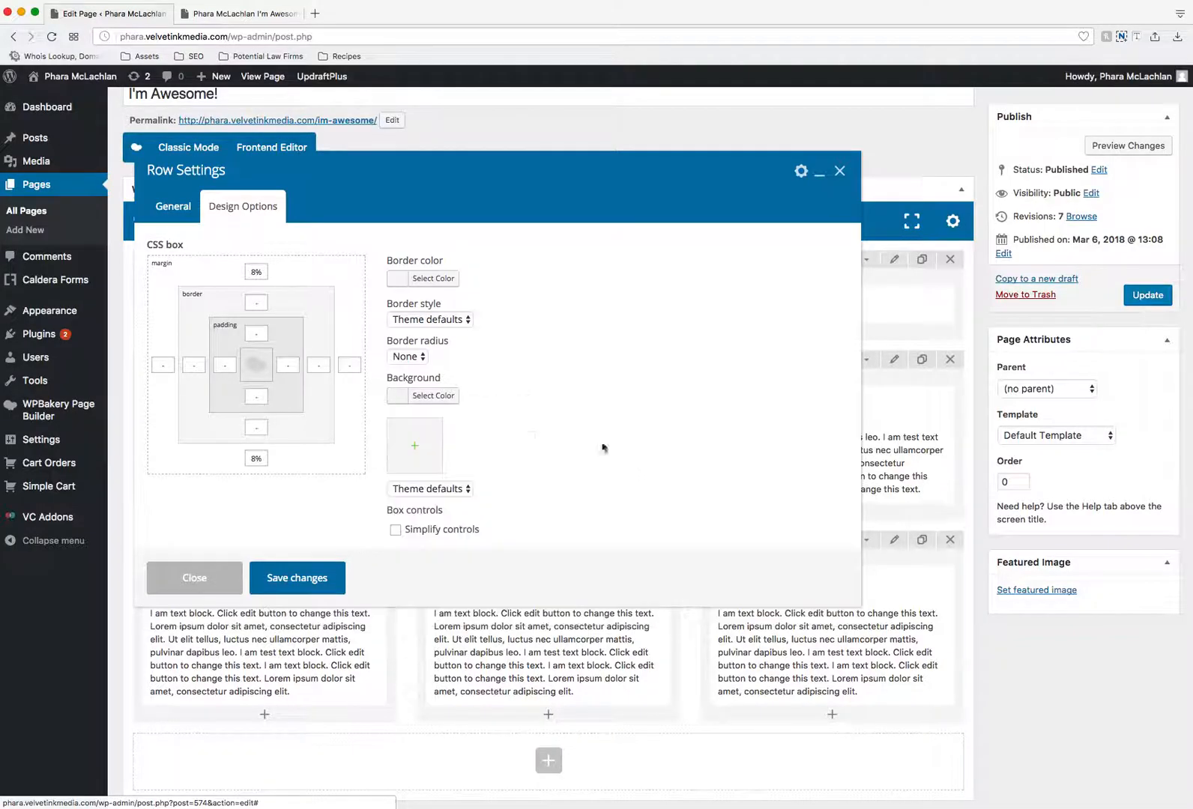
pyautogui.click(297, 597)
# - Update the page and reload its live version to check the row's light gray background
pyautogui.click(1165, 297)
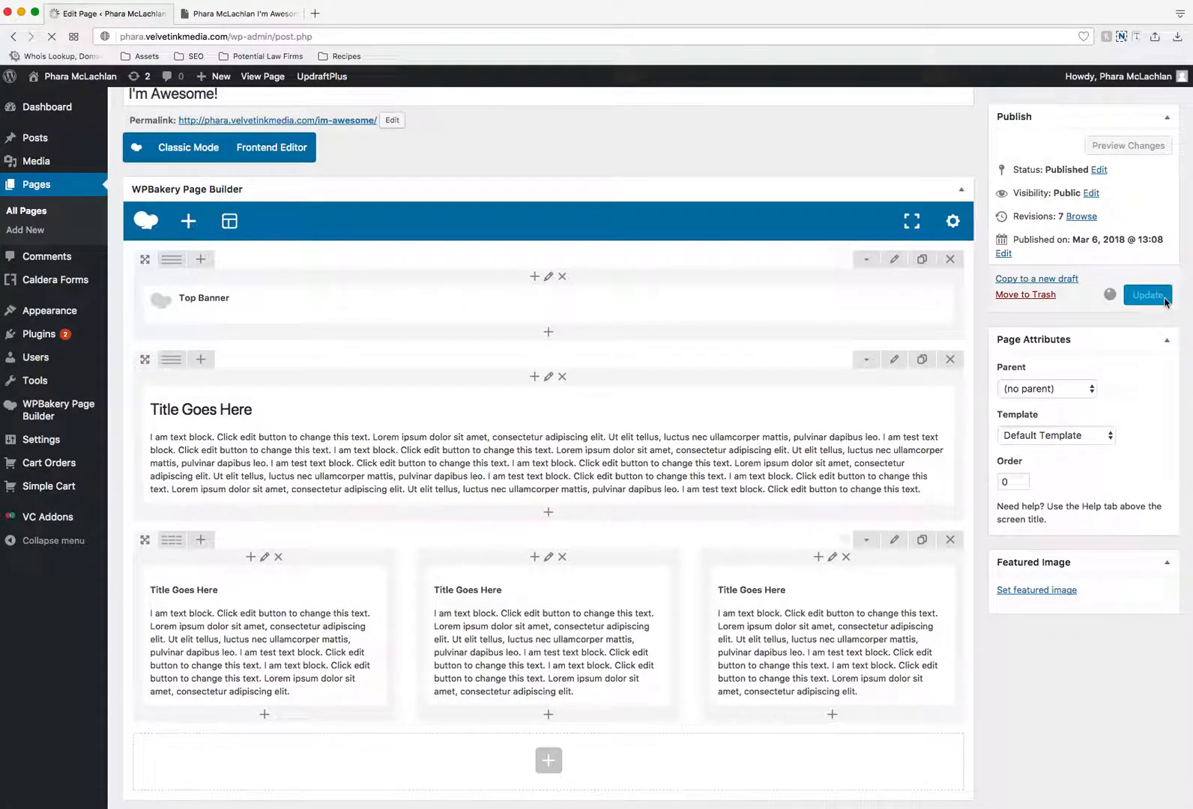
pyautogui.click(247, 14)
pyautogui.click(52, 36)
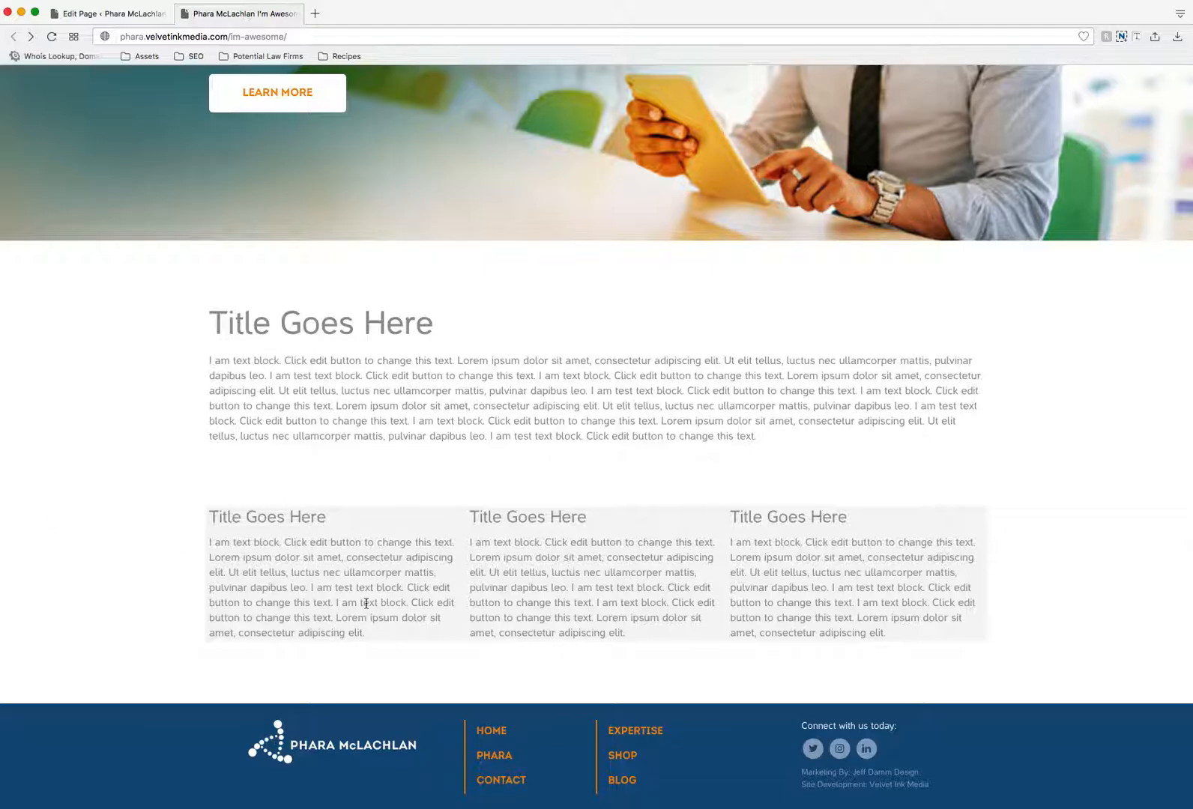
# - Return to the page editor, set the three-column row's stretch to "Stretch row and content (no paddings)", and save the row settings
pyautogui.click(150, 6)
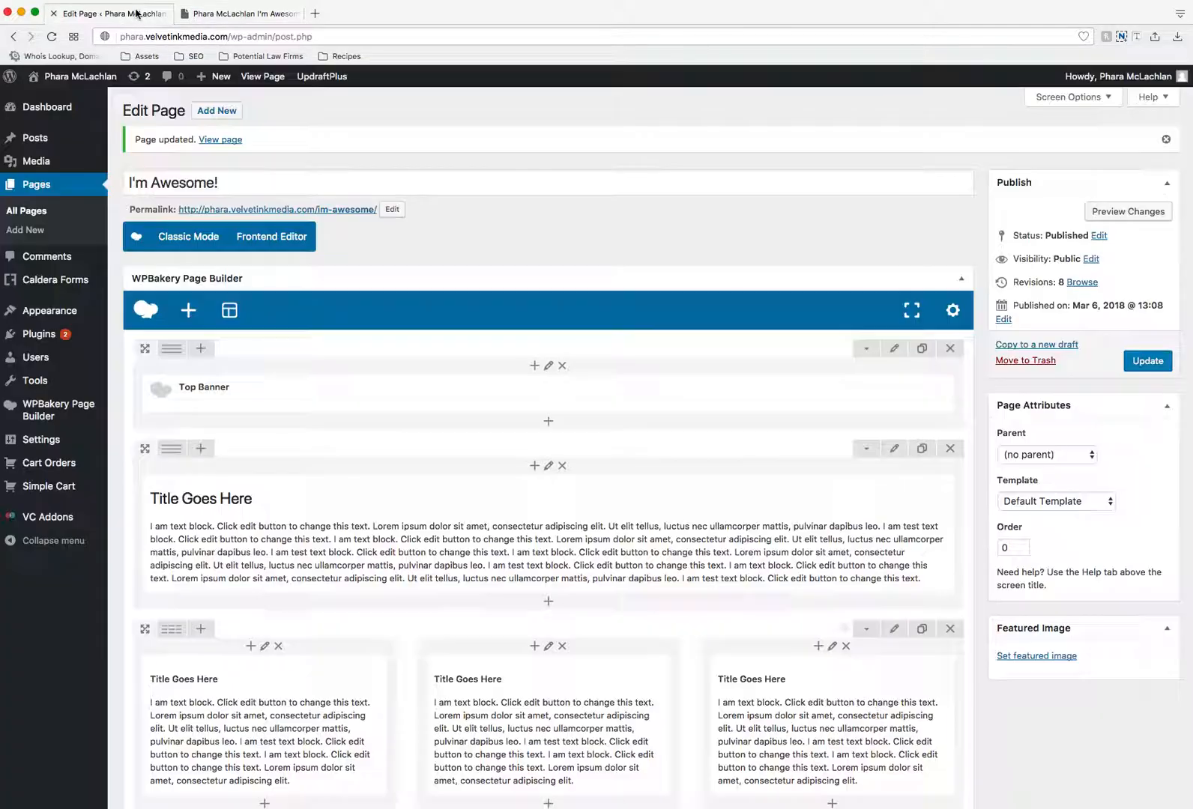
pyautogui.scroll(-2, 586, 506)
pyautogui.click(891, 557)
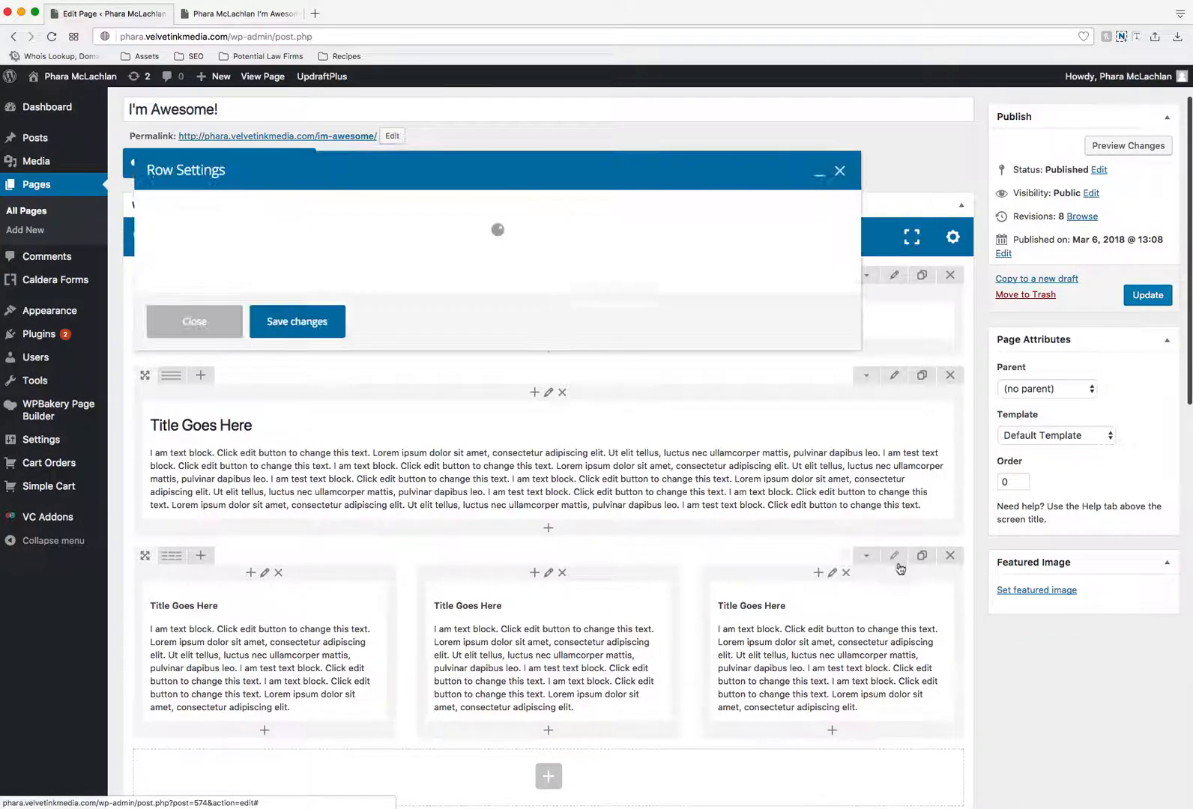
pyautogui.click(207, 216)
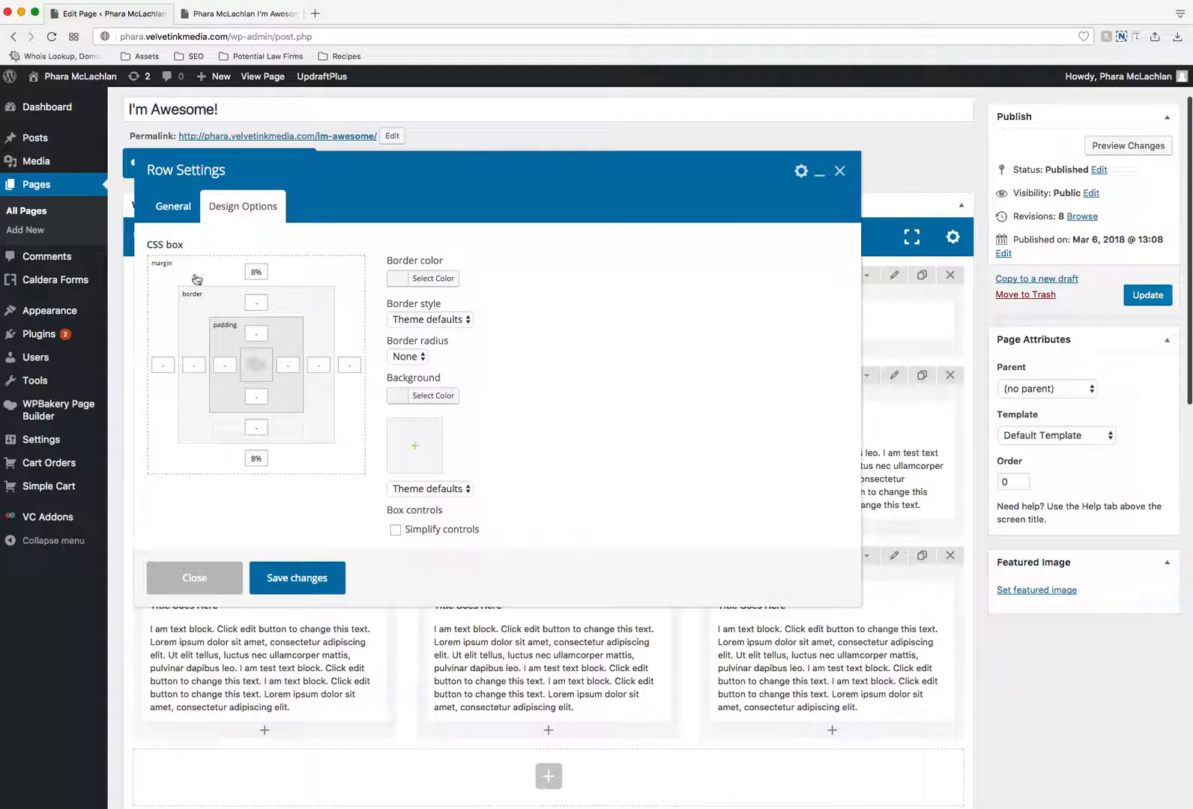
pyautogui.click(184, 217)
pyautogui.click(239, 266)
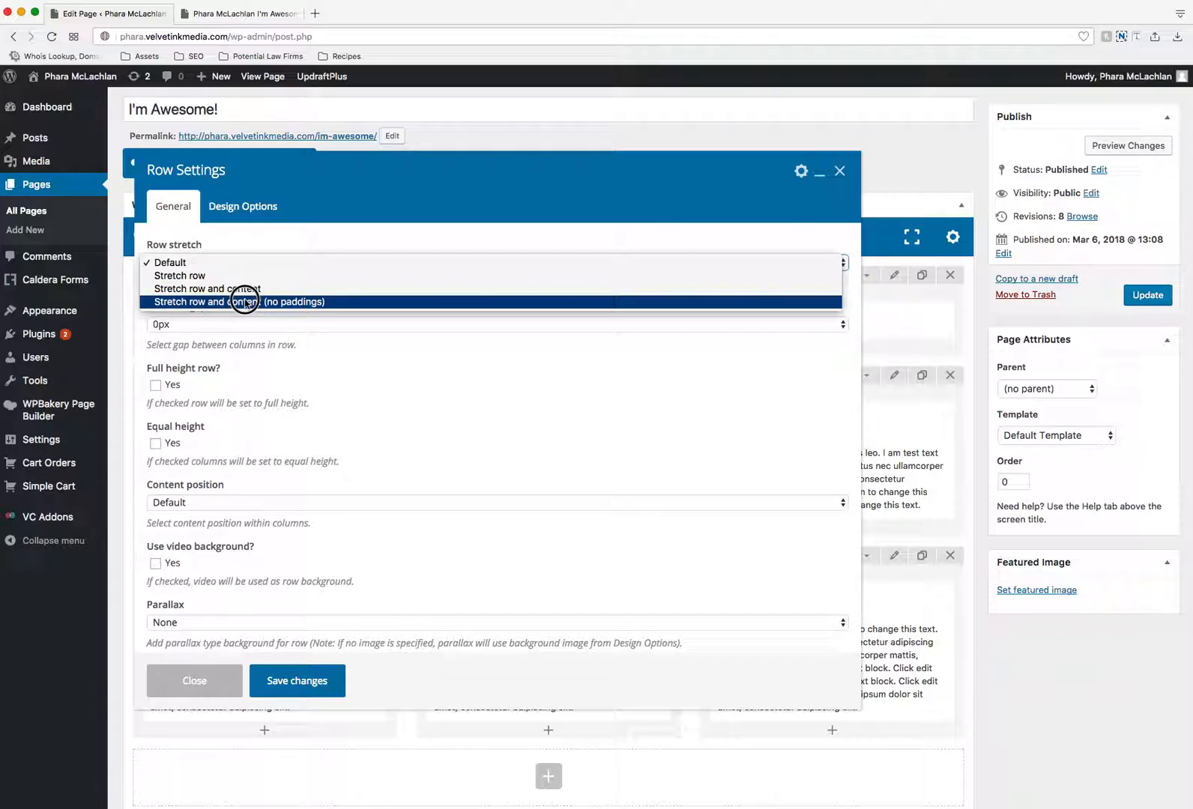
pyautogui.click(245, 301)
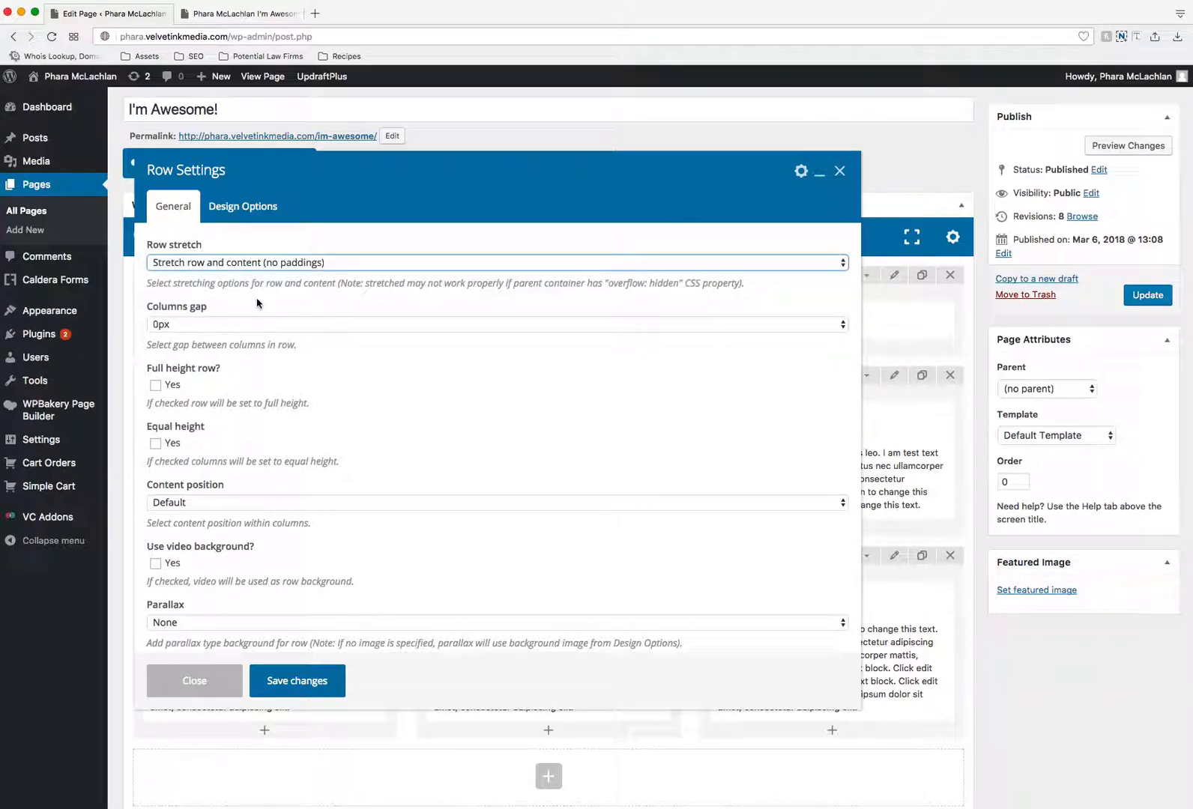
pyautogui.click(299, 681)
# - Update the page and check the stretched three-column row on its live version
pyautogui.click(1148, 294)
pyautogui.click(274, 13)
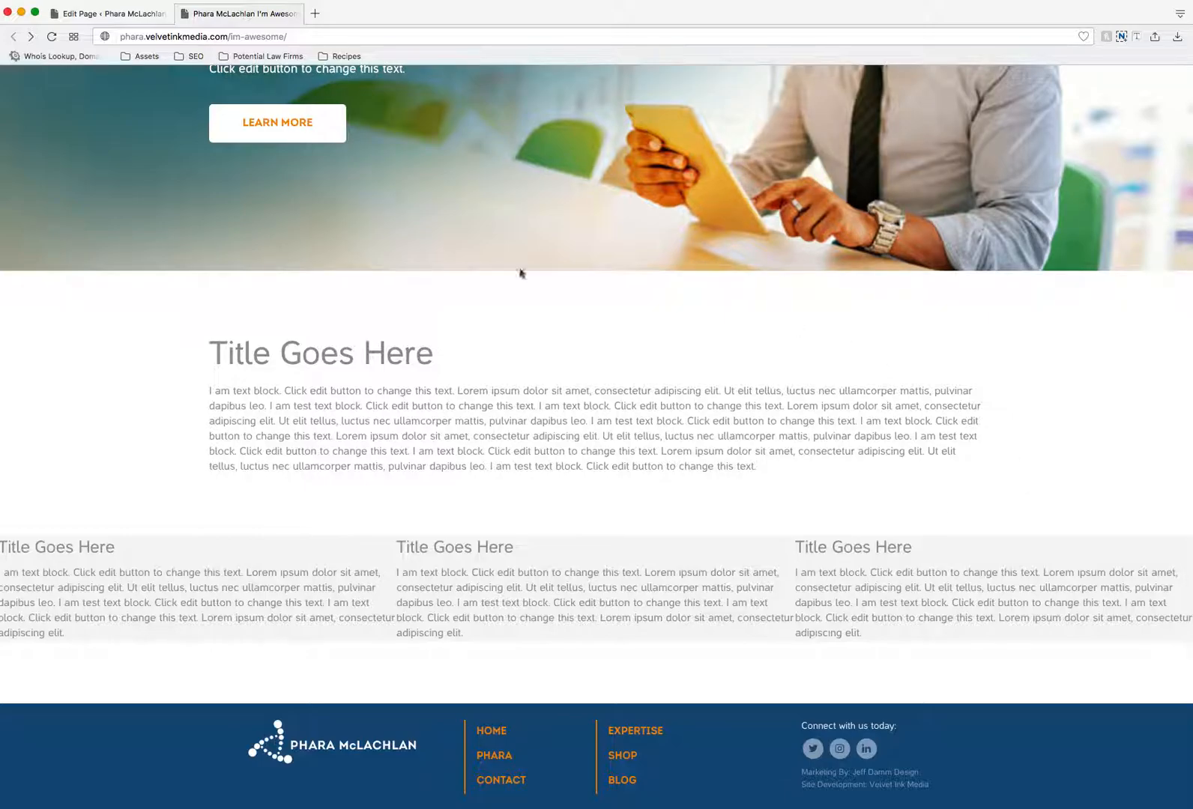
# - Return to the page editor, set the three-column row's stretch to "Stretch row", and save the row settings
pyautogui.click(54, 11)
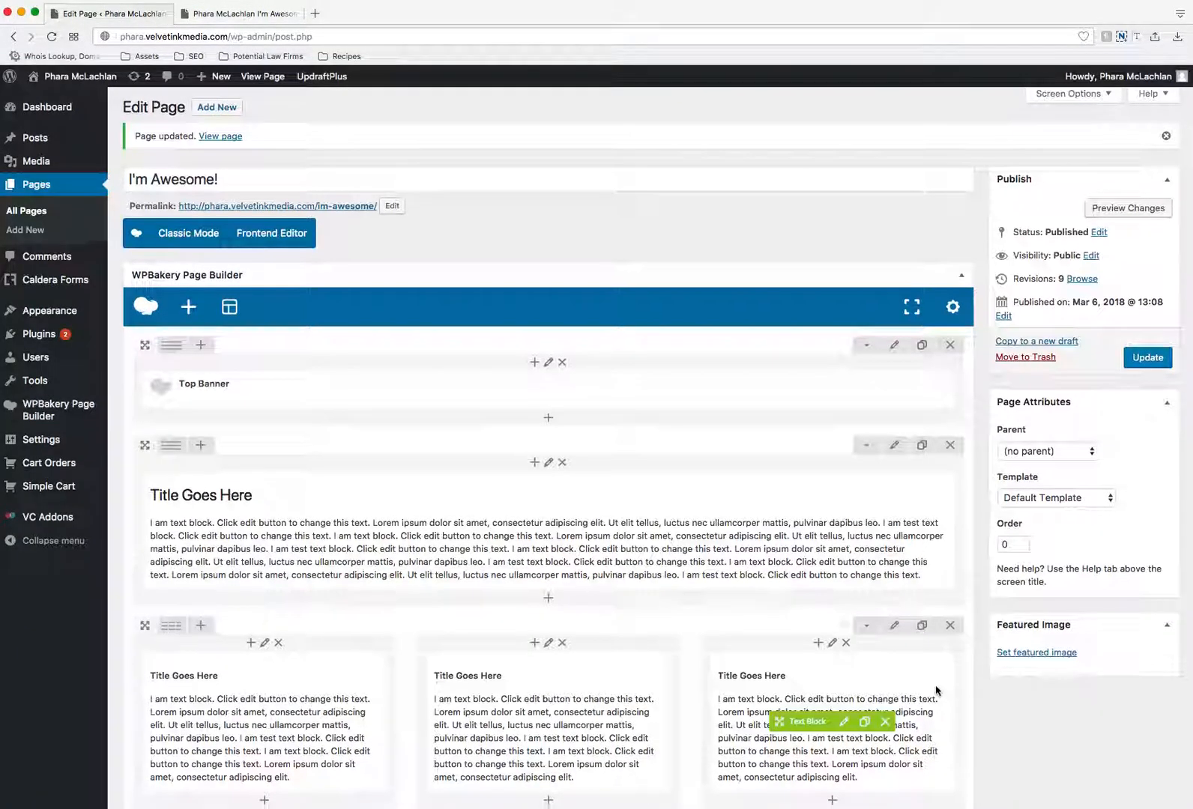
pyautogui.click(894, 587)
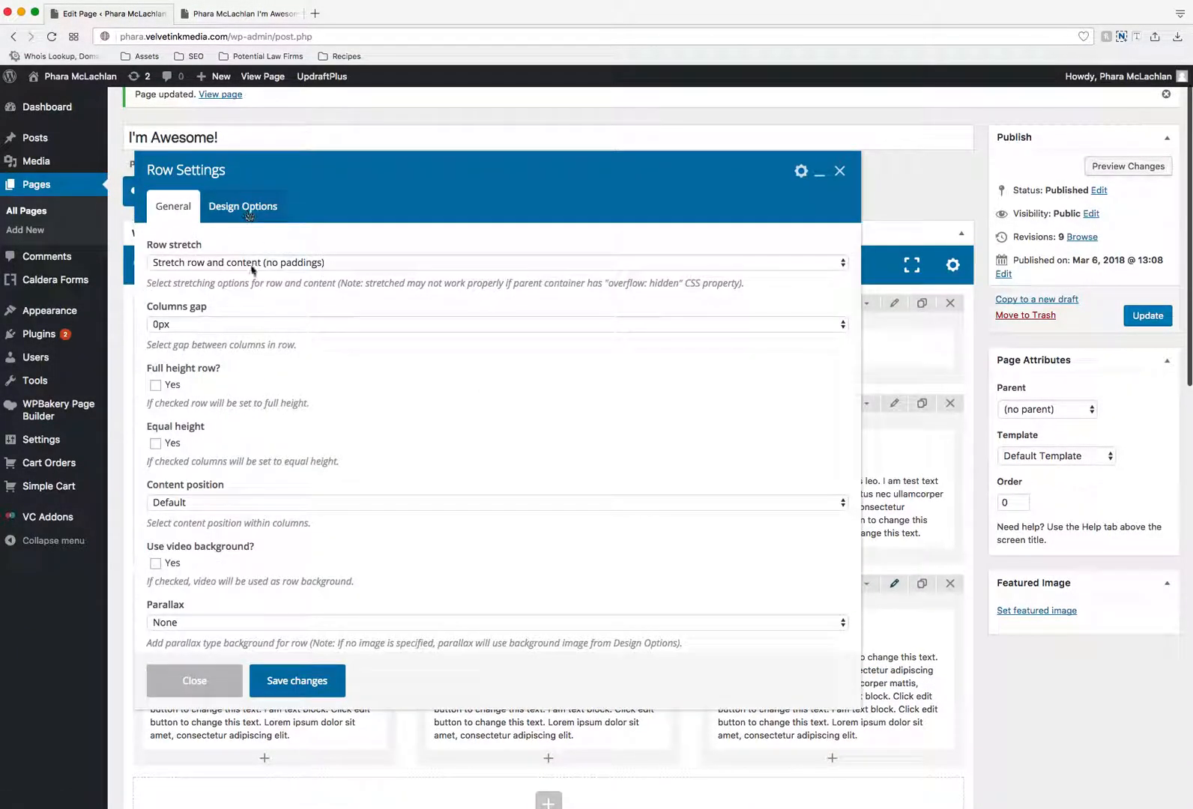
pyautogui.click(252, 262)
pyautogui.click(252, 249)
pyautogui.click(250, 261)
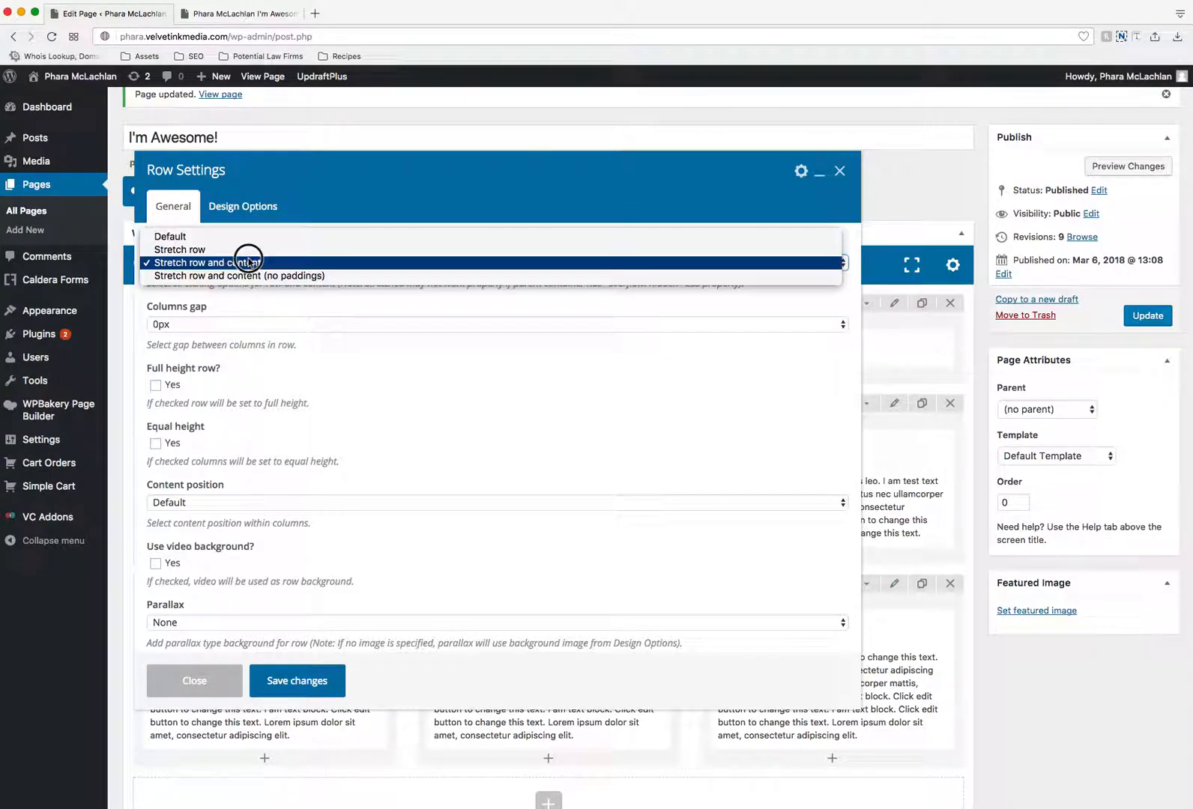
pyautogui.click(249, 250)
pyautogui.click(299, 681)
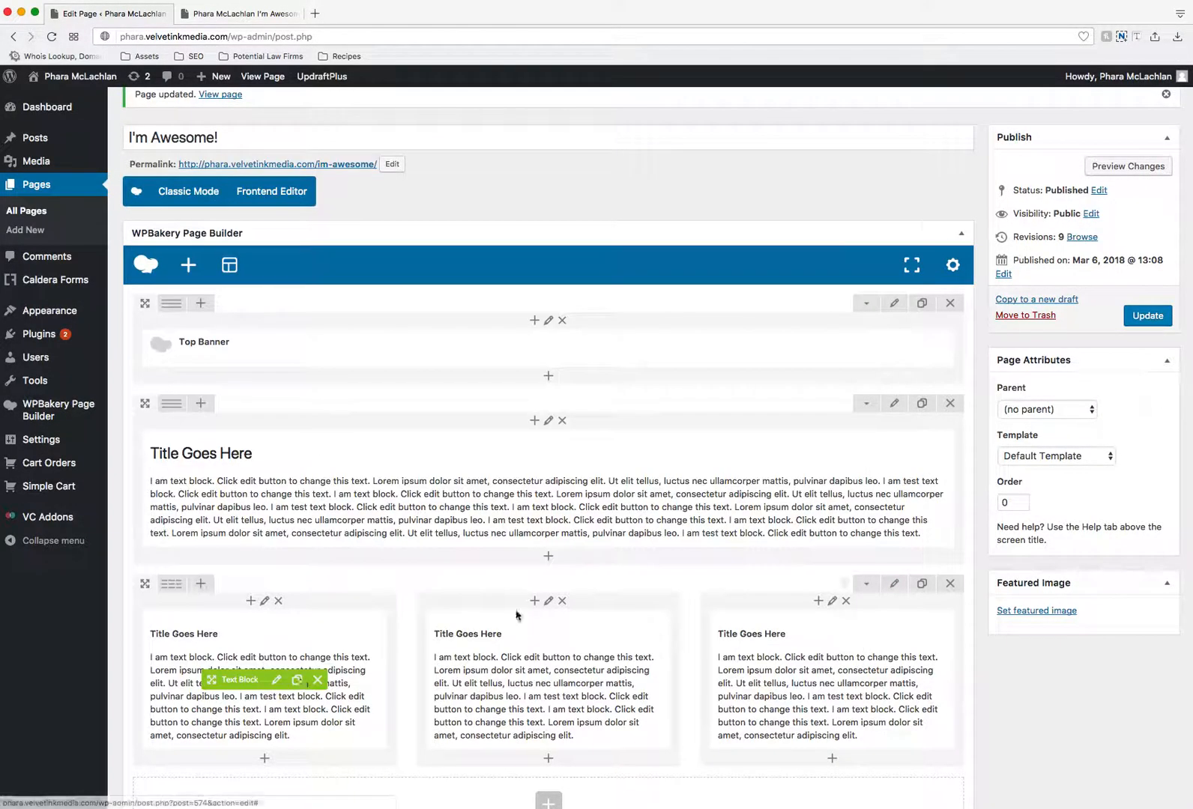
# - Update the page and reload its live version to check the three-column row's stretched background and contained columns
pyautogui.click(1147, 315)
pyautogui.click(247, 15)
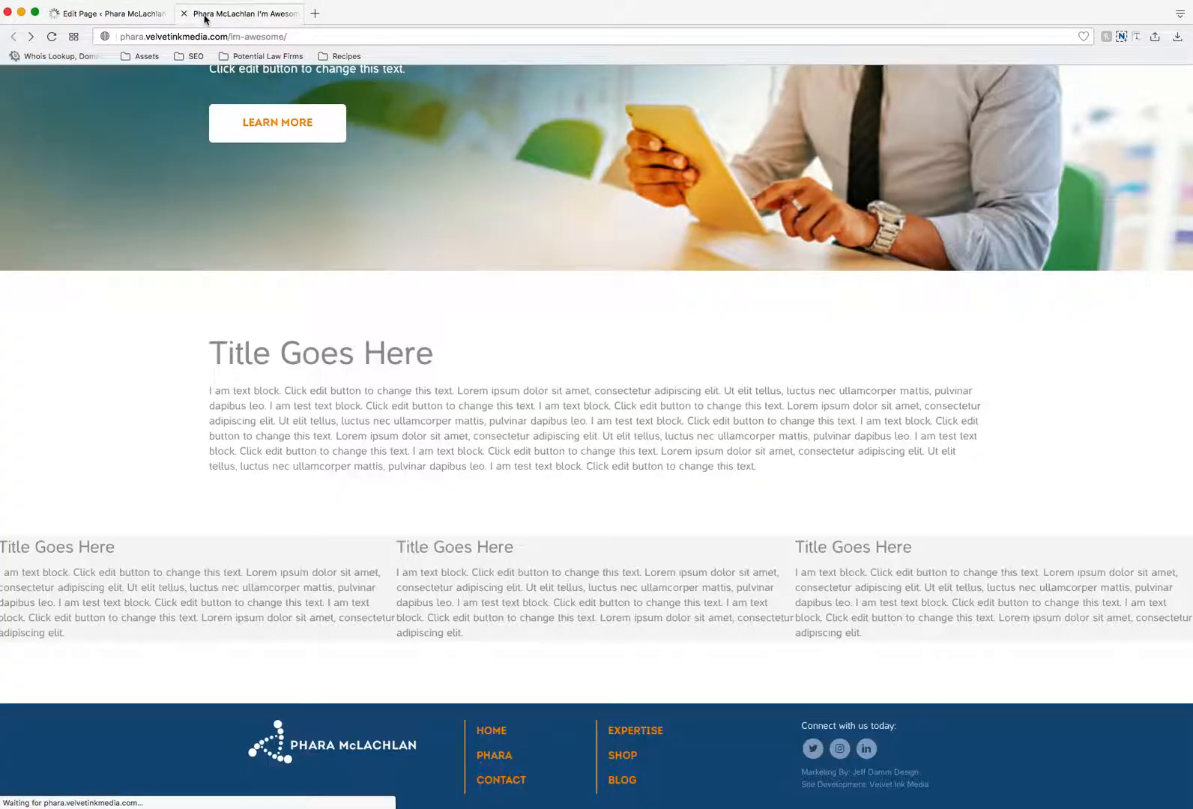
pyautogui.press('super+r')
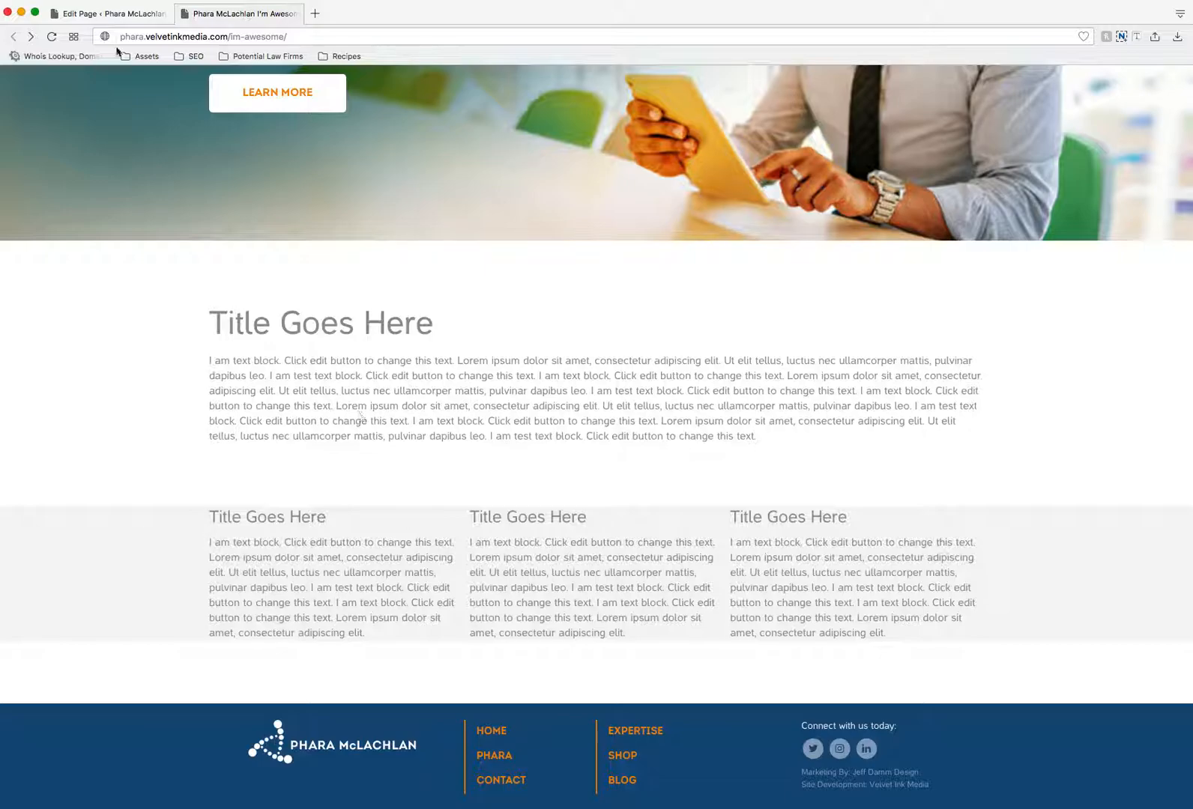
# - Open the three-column row's design options in the editor and examine the heading text and gray row's spacing on the live page
pyautogui.click(114, 13)
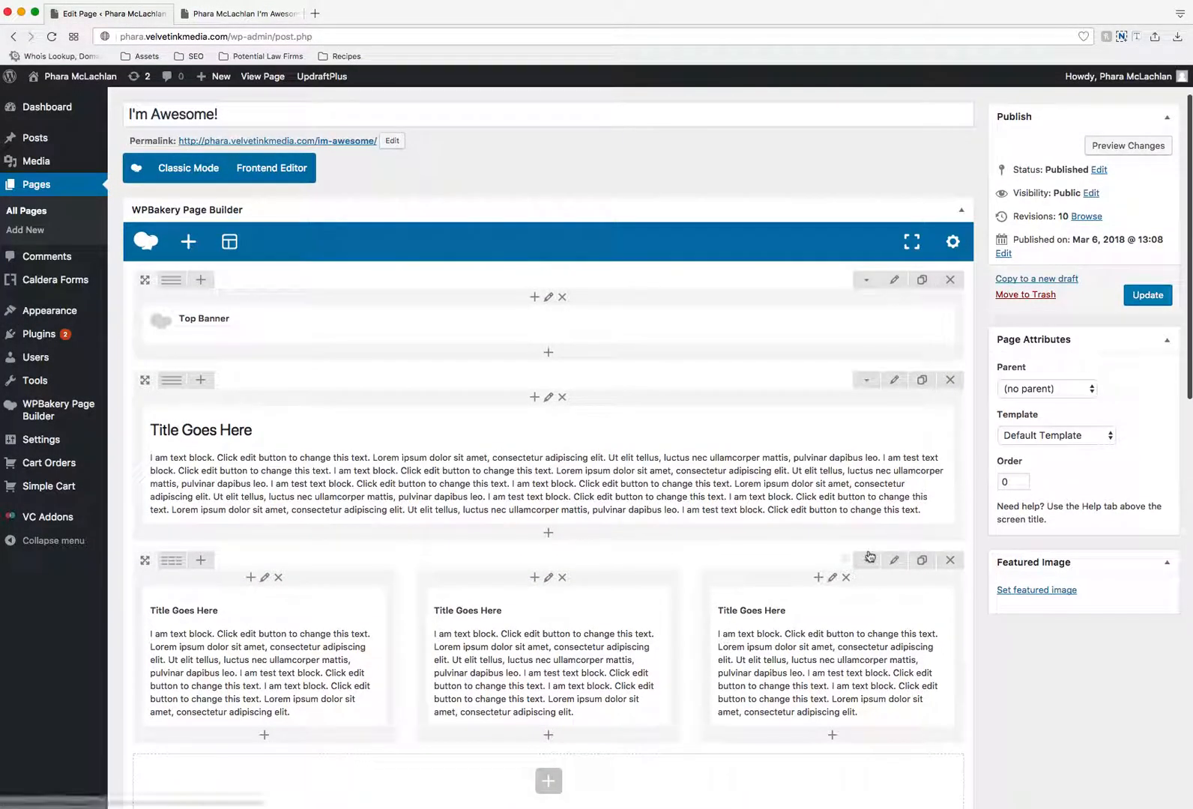
pyautogui.click(894, 561)
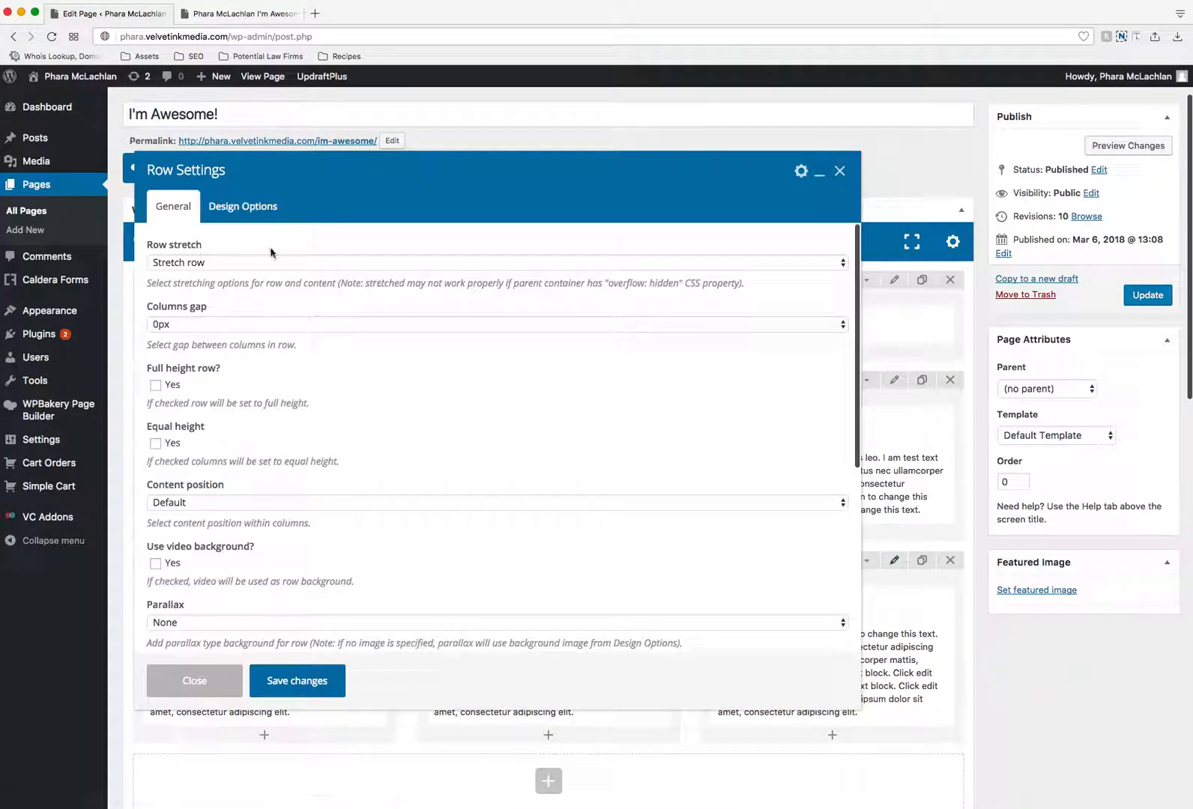
pyautogui.click(247, 209)
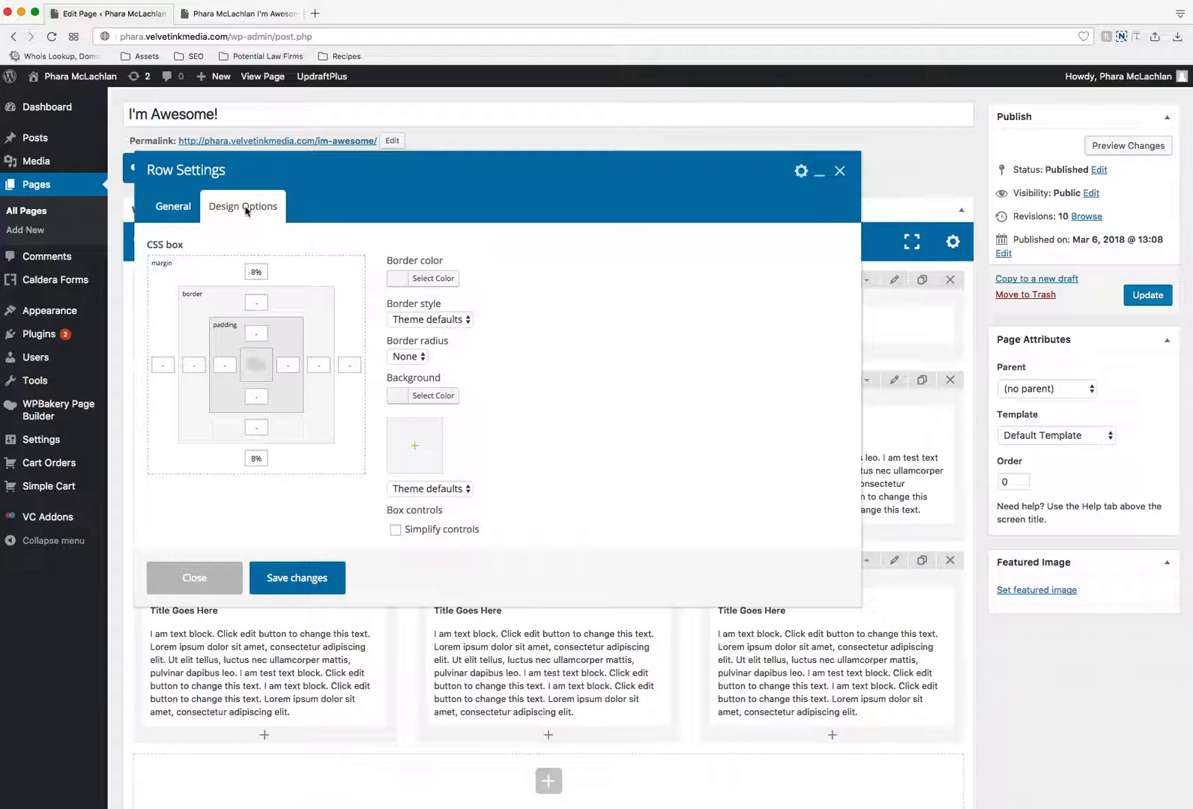
pyautogui.click(229, 13)
pyautogui.moveTo(199, 311); pyautogui.dragTo(767, 443)
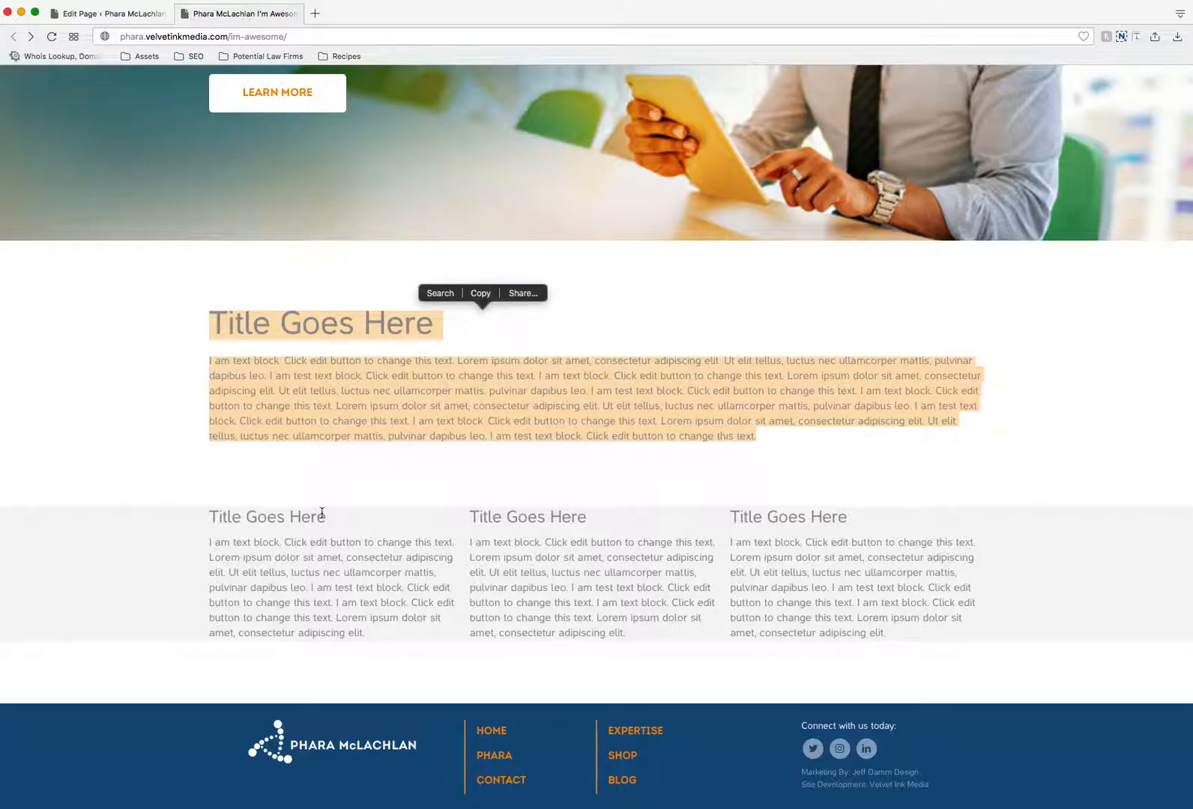
pyautogui.click(23, 516)
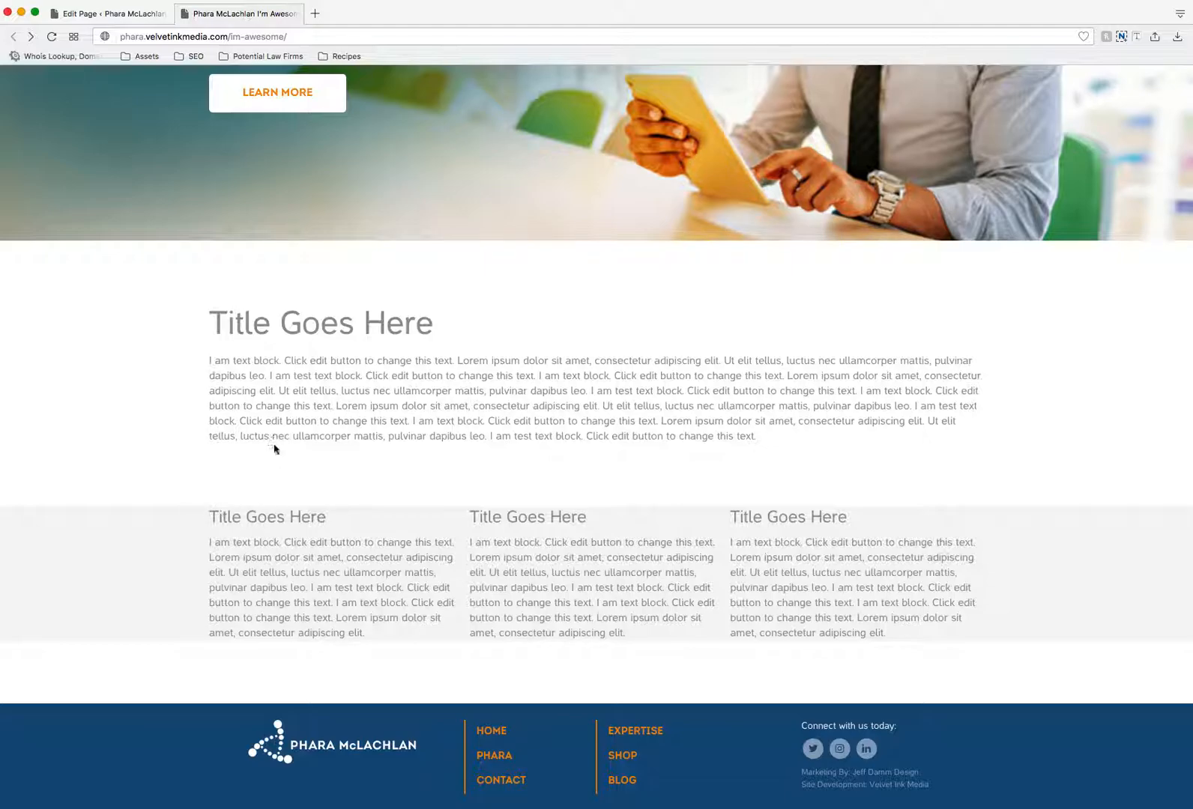
# - Clear the three-column row's top and bottom margins, set its top and bottom padding to 8%, and save the row settings
pyautogui.click(112, 13)
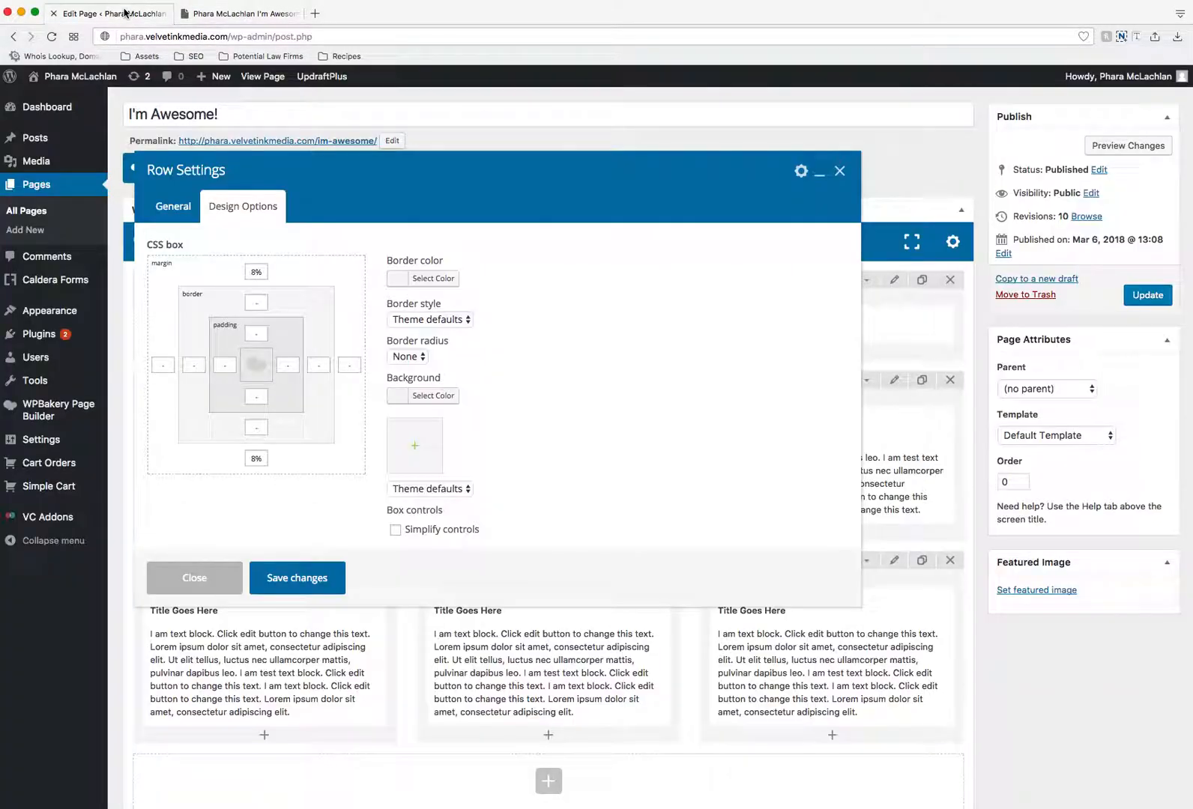
pyautogui.click(254, 271)
pyautogui.doubleClick(263, 271)
pyautogui.press('BackSpace')
pyautogui.click(257, 458)
pyautogui.click(257, 335)
pyautogui.click(255, 397)
pyautogui.write('8%')
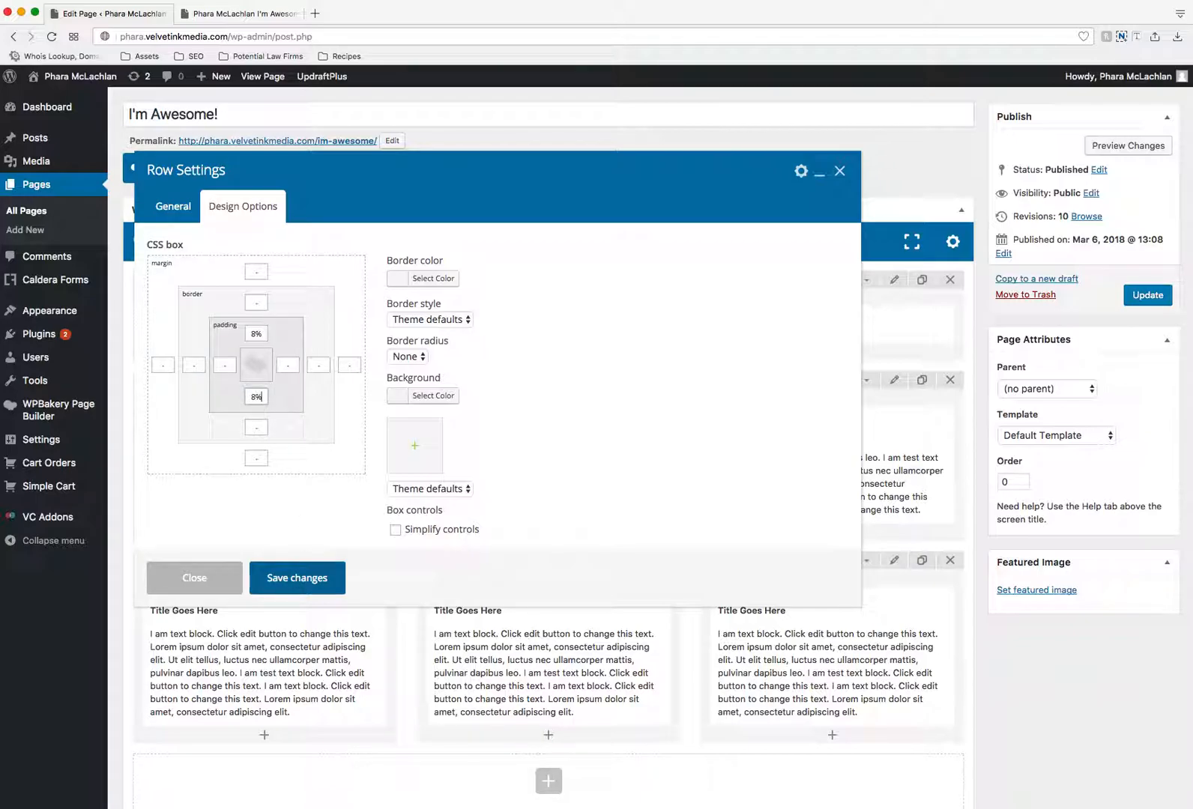
pyautogui.click(298, 579)
# - Update the page and reload its live version to check the padding inside the gray three-column row
pyautogui.click(1145, 295)
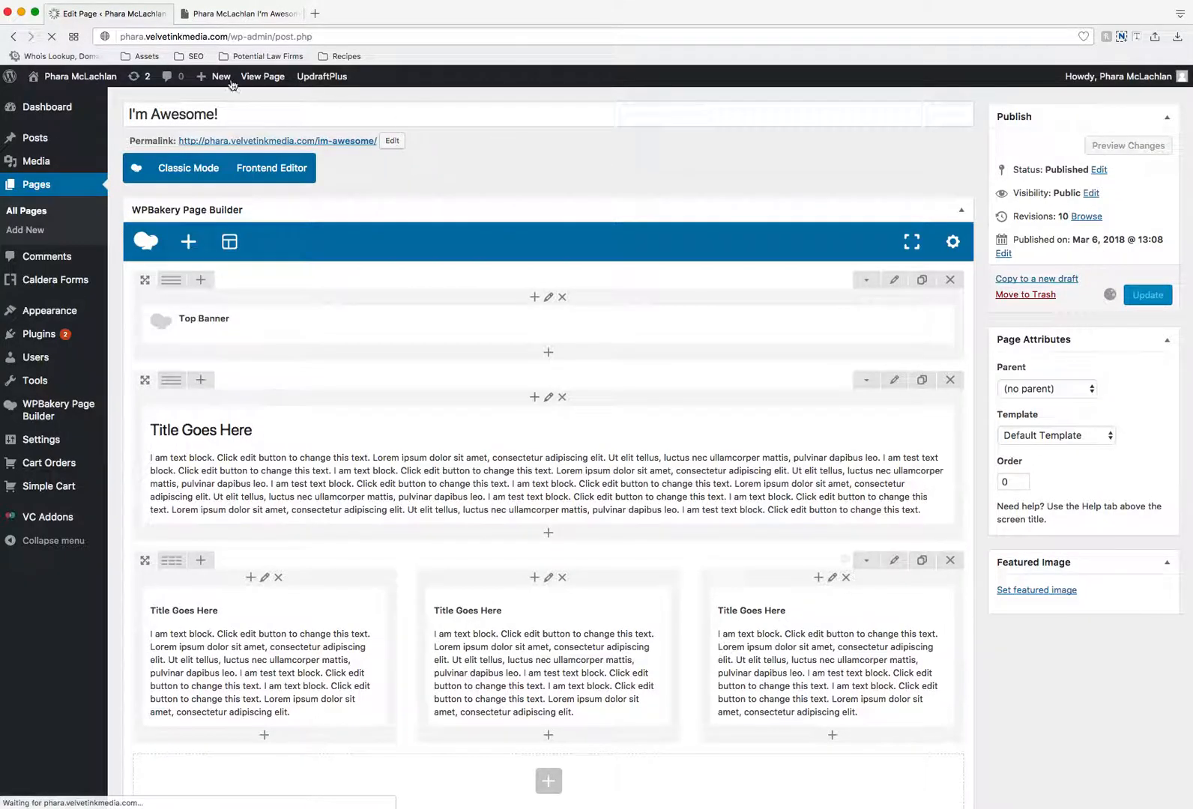
pyautogui.click(244, 13)
pyautogui.click(51, 36)
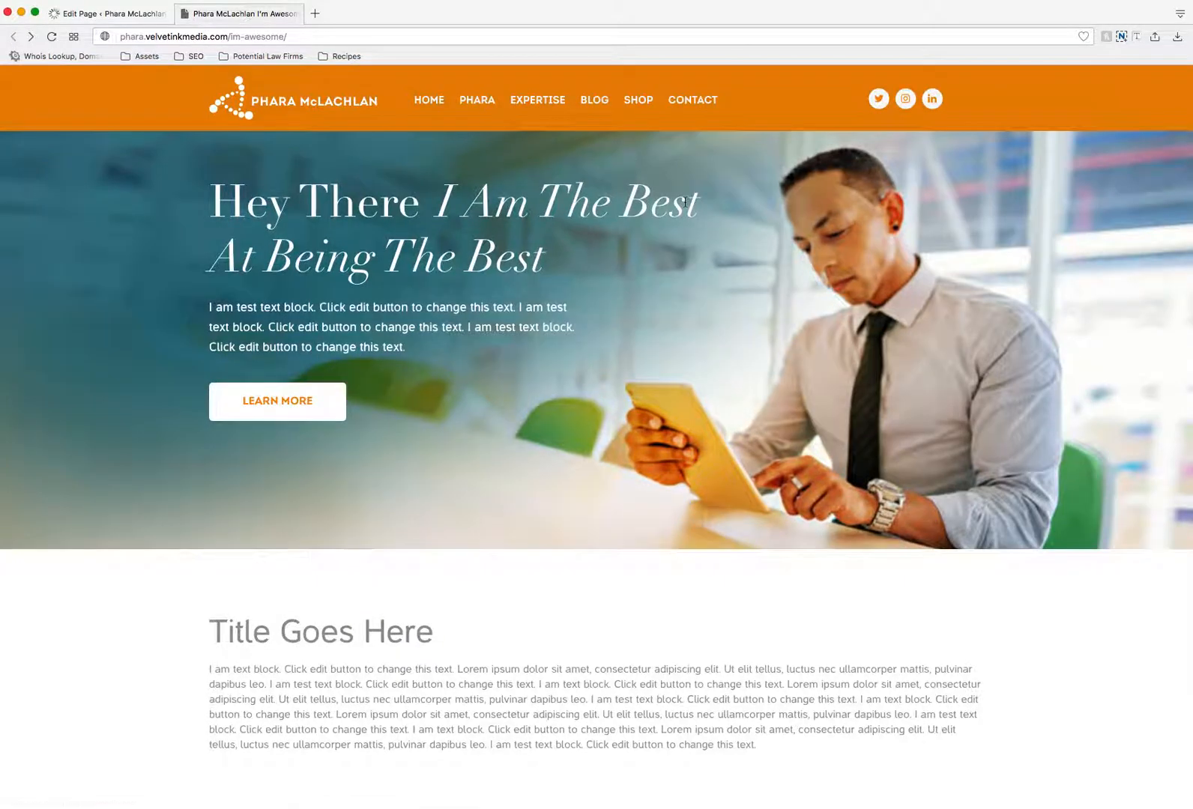
pyautogui.scroll(-5, 675, 214)
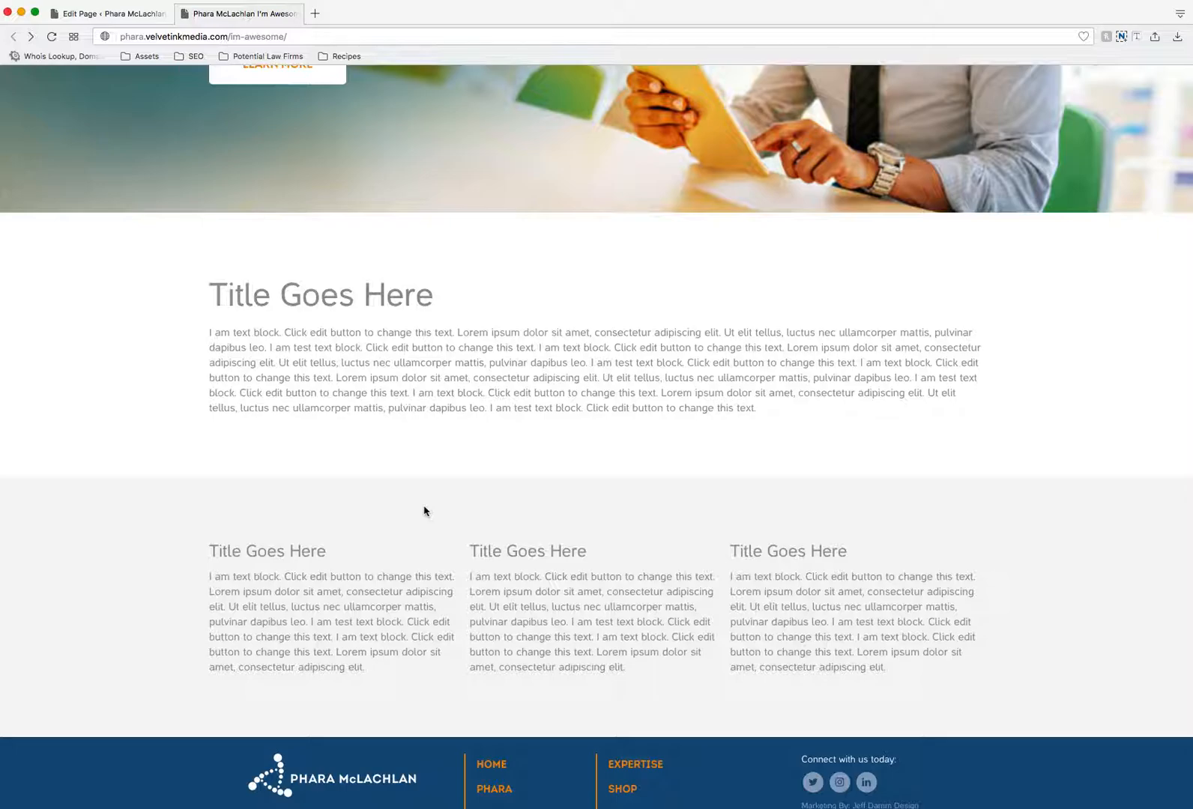
pyautogui.click(110, 13)
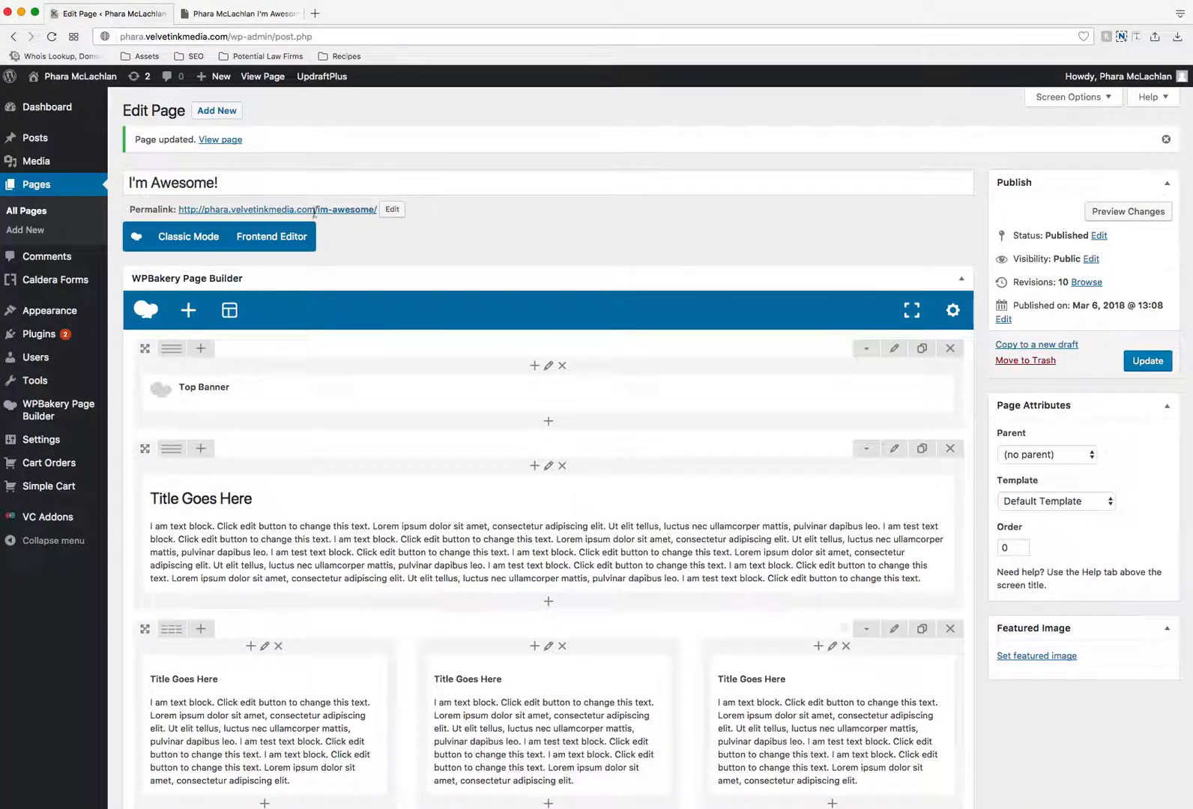
pyautogui.scroll(-5, 424, 334)
pyautogui.scroll(5, 423, 333)
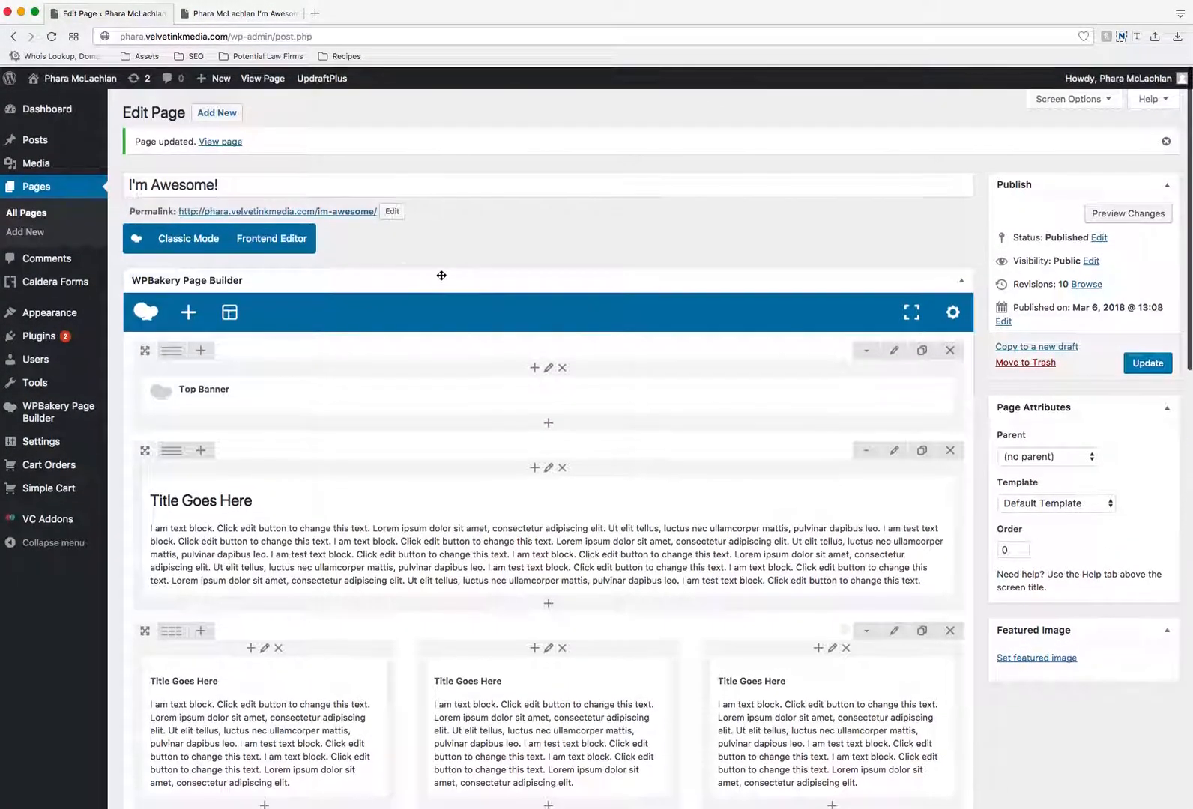
pyautogui.scroll(-2, 431, 279)
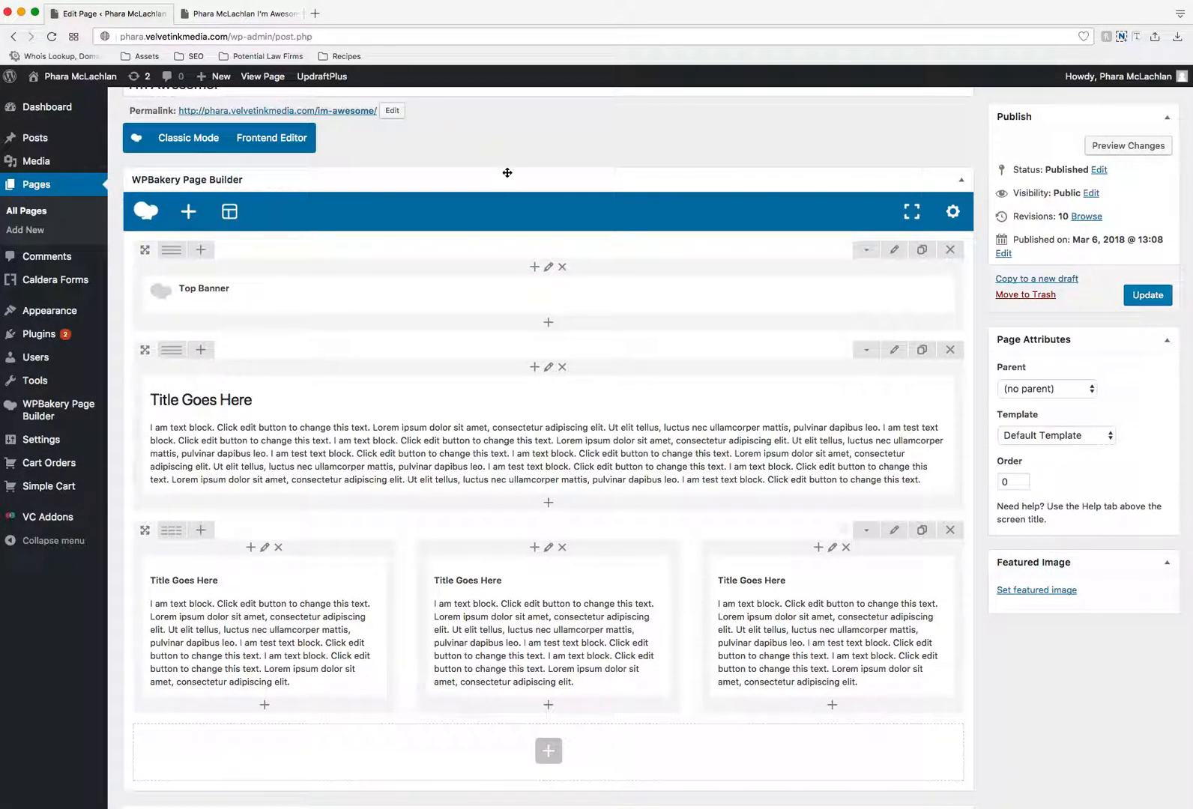
pyautogui.scroll(2, 541, 209)
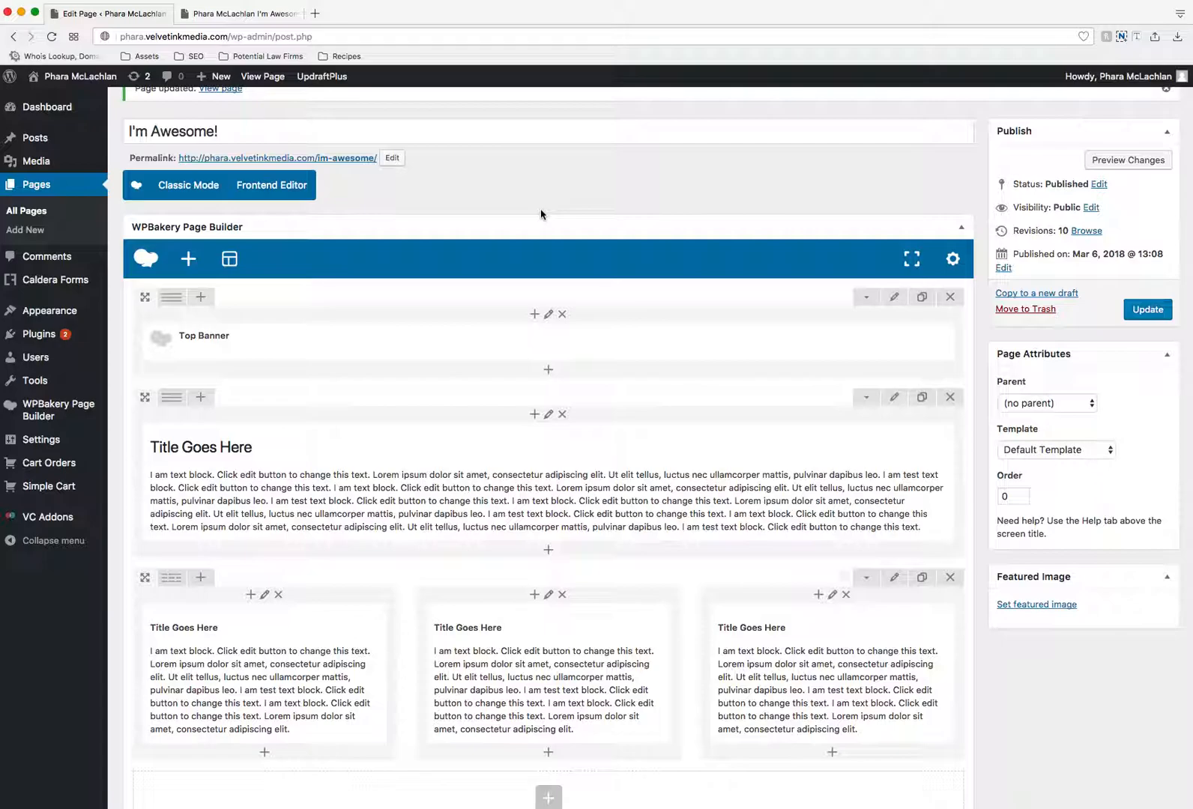
pyautogui.scroll(-5, 541, 214)
pyautogui.click(537, 656)
# - Review the live page up to its header, open the site's Expertise page, and examine its "Areas of Expertise" heading and intro paragraph
pyautogui.click(248, 14)
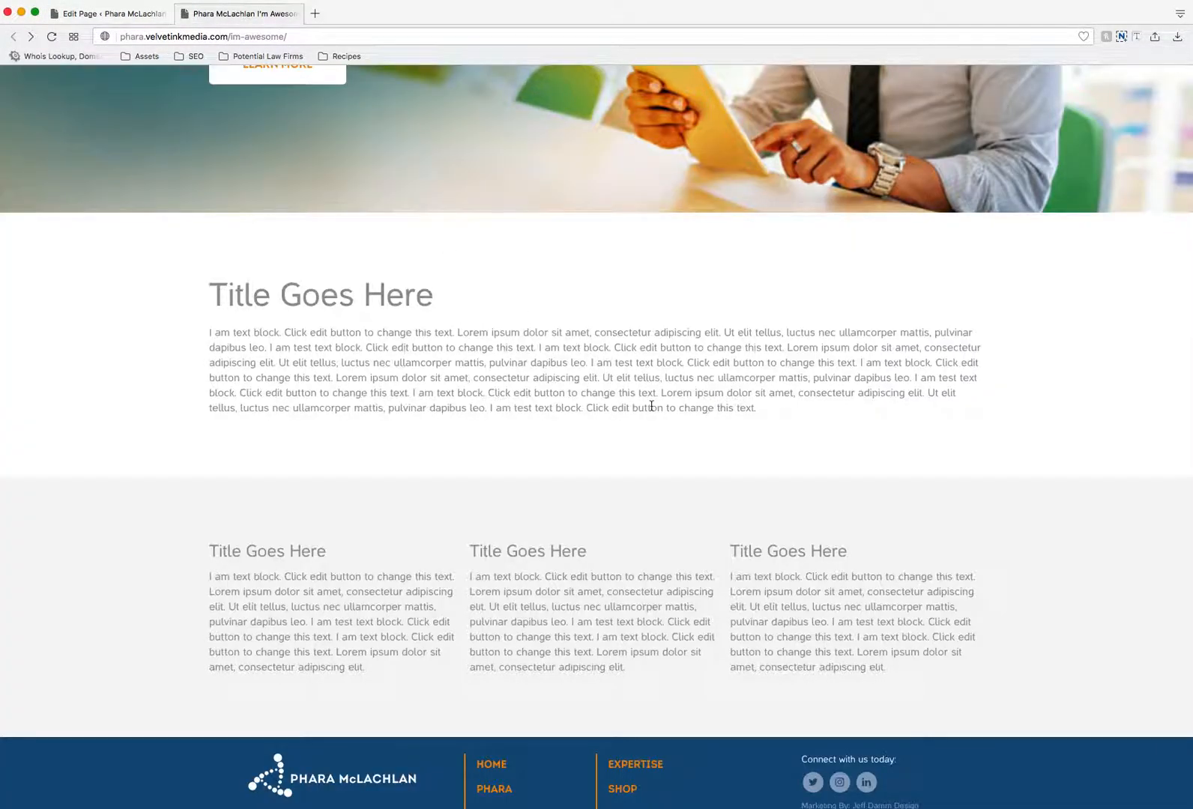
pyautogui.scroll(5, 651, 406)
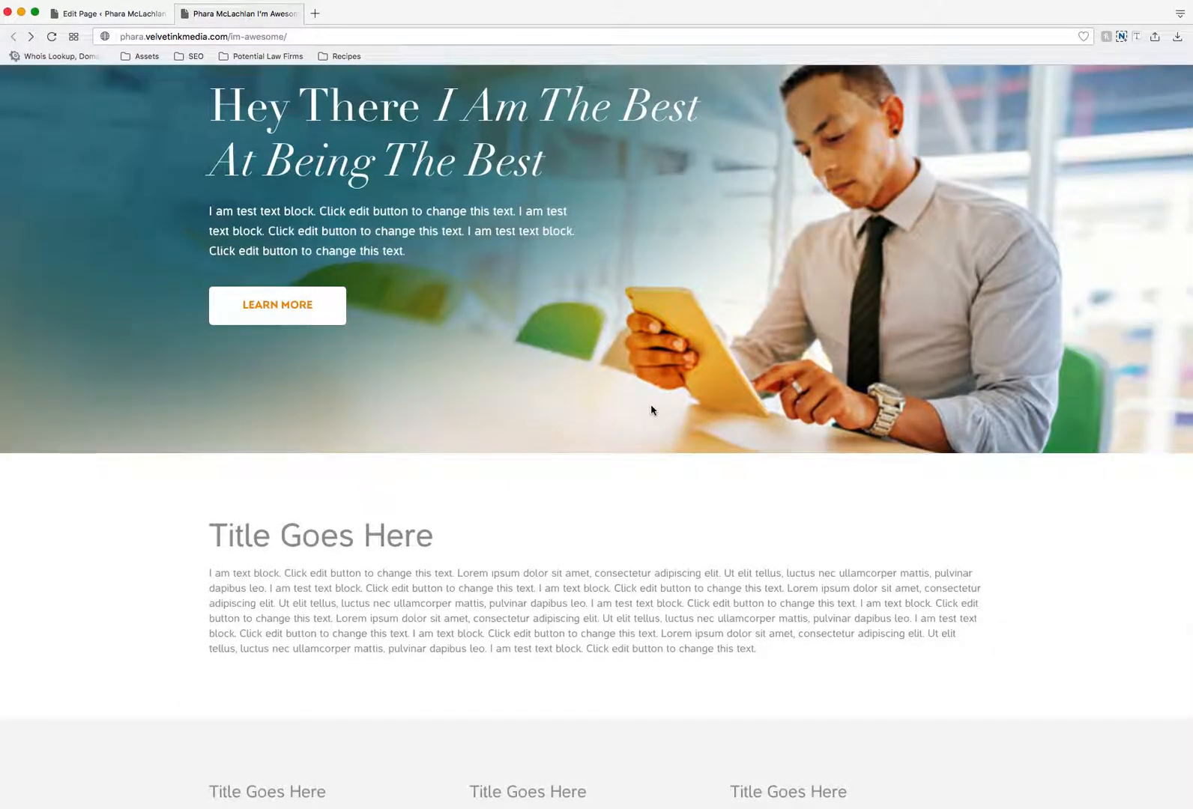
pyautogui.scroll(2, 651, 410)
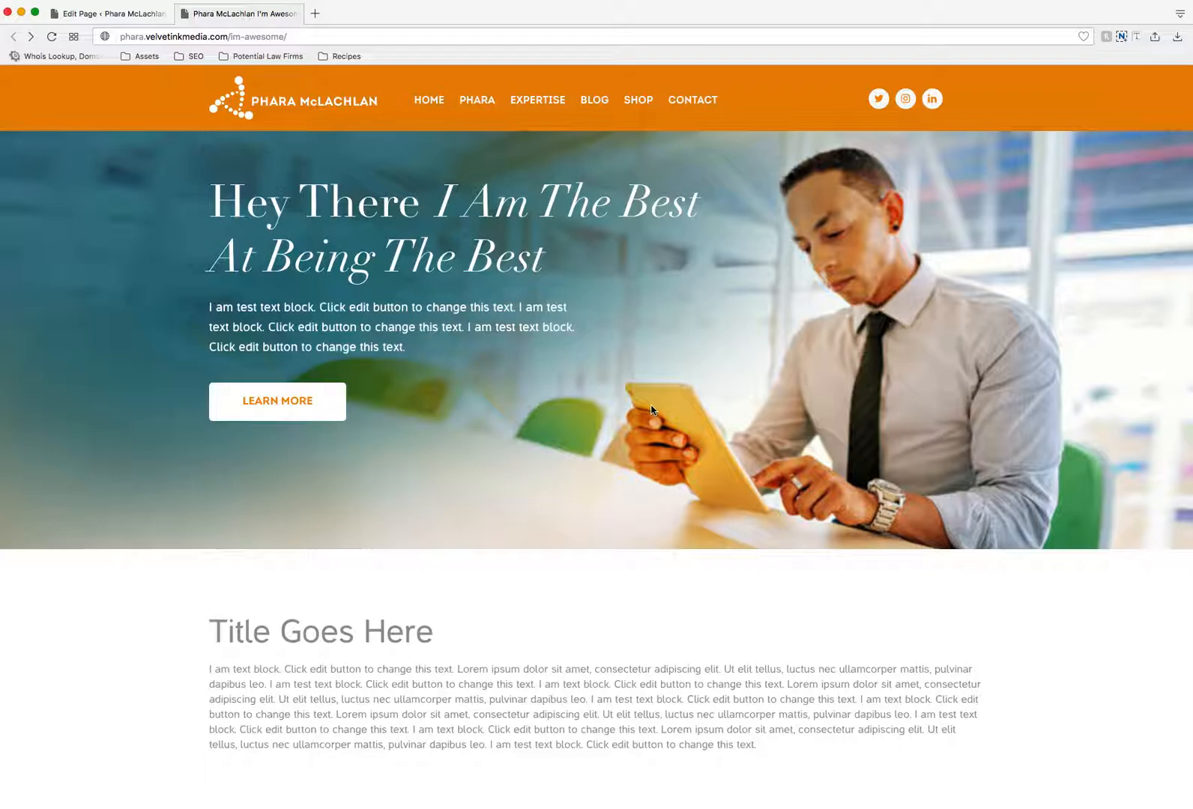
pyautogui.scroll(1, 651, 410)
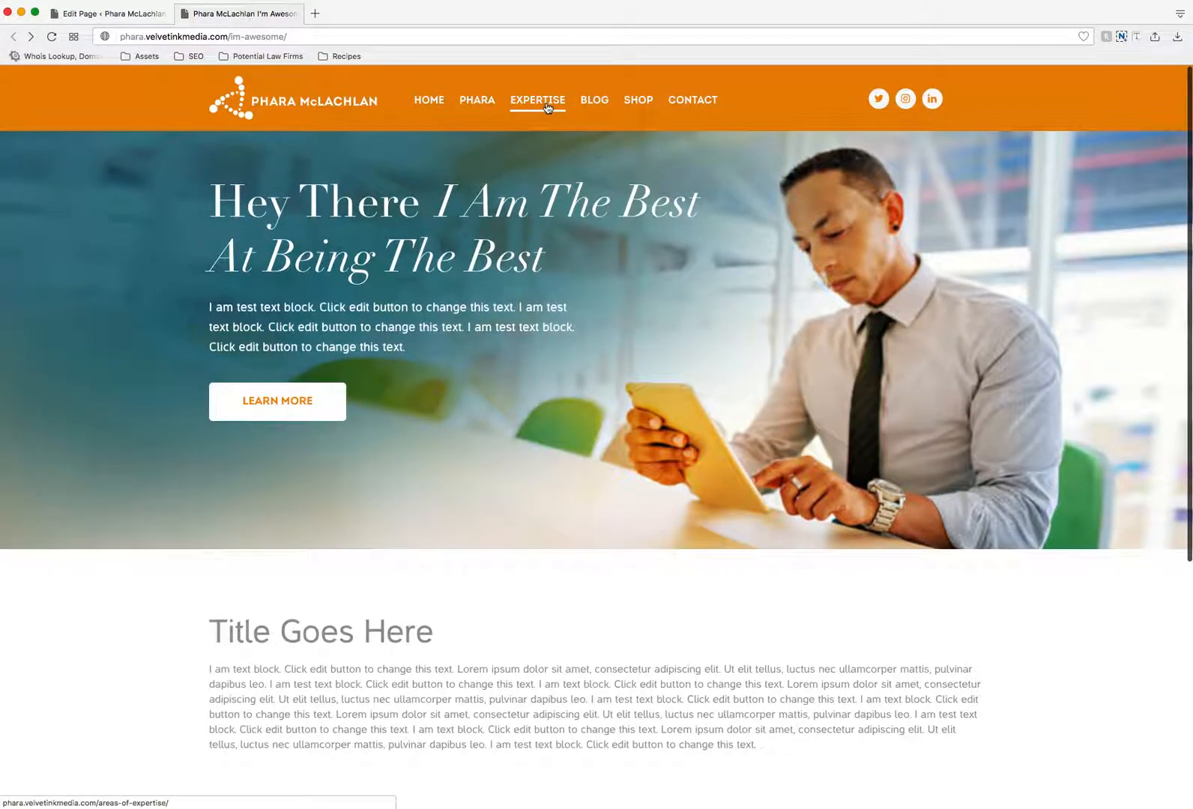
pyautogui.click(547, 109)
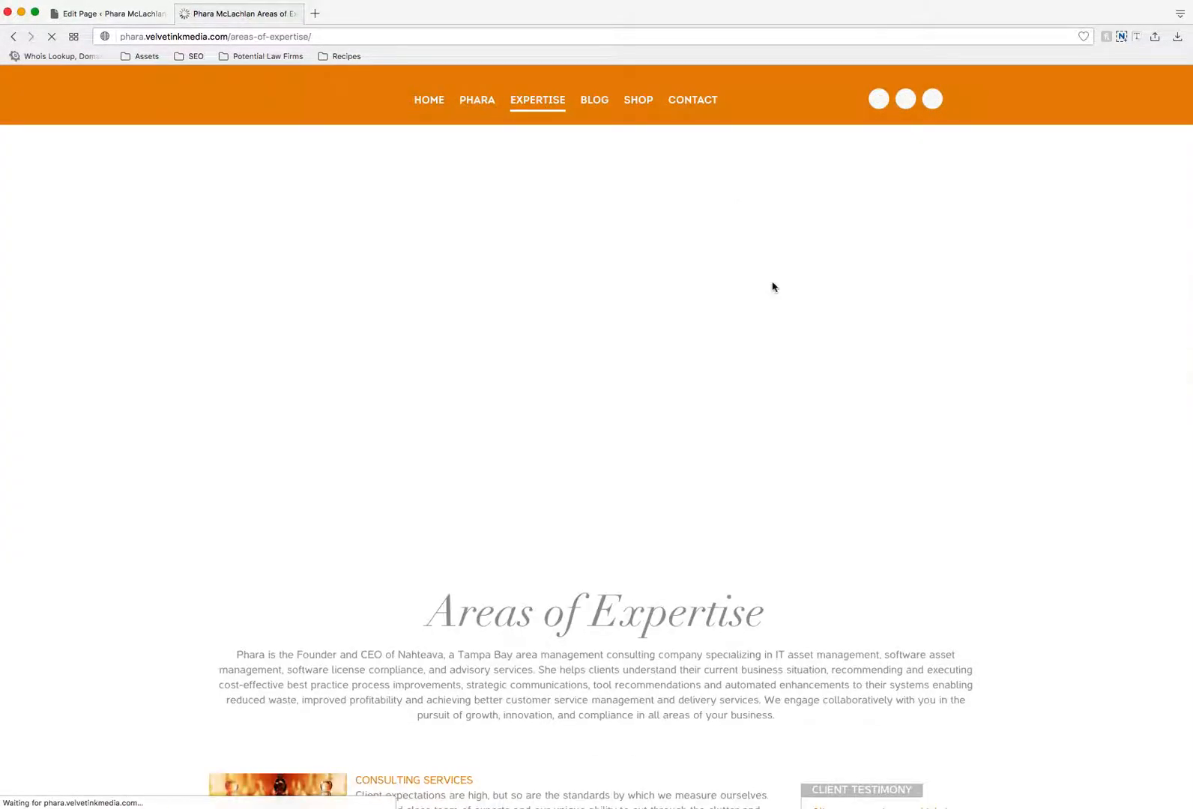
pyautogui.scroll(-1, 773, 287)
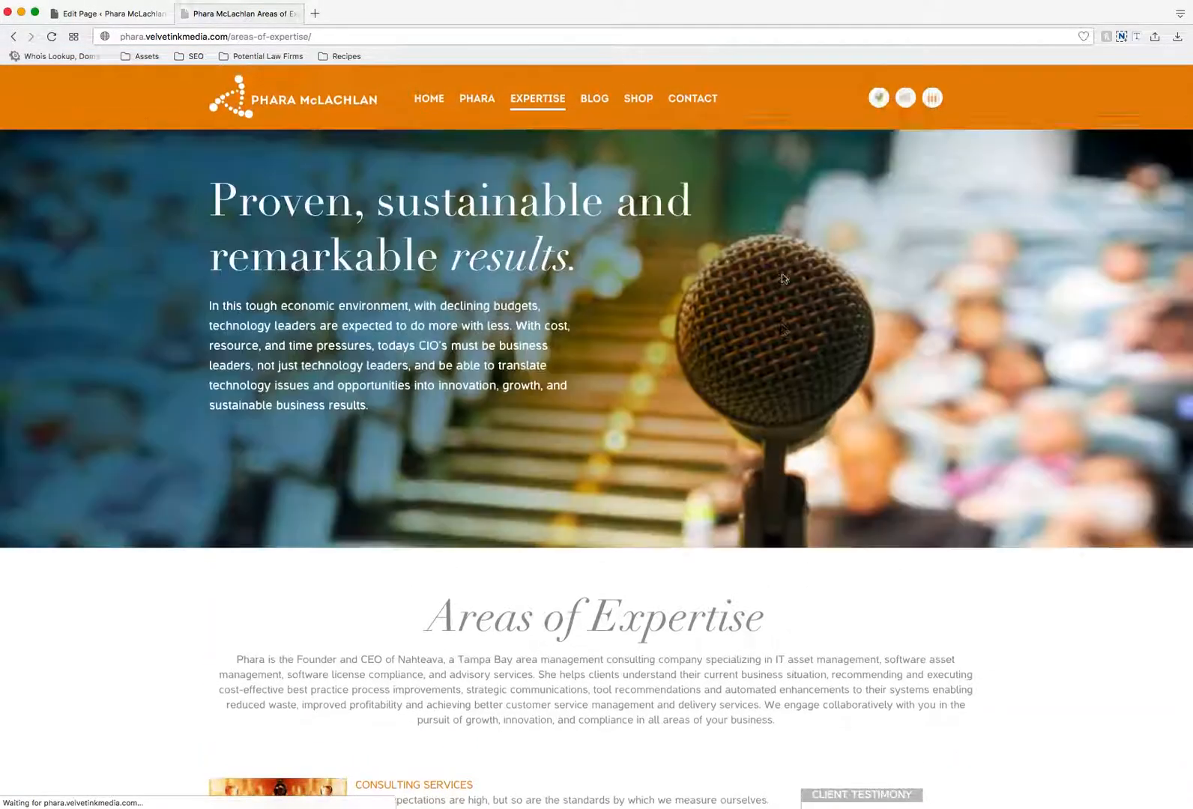
pyautogui.scroll(-2, 620, 494)
pyautogui.scroll(-1, 620, 495)
pyautogui.moveTo(434, 491); pyautogui.dragTo(341, 477)
pyautogui.scroll(-1, 777, 499)
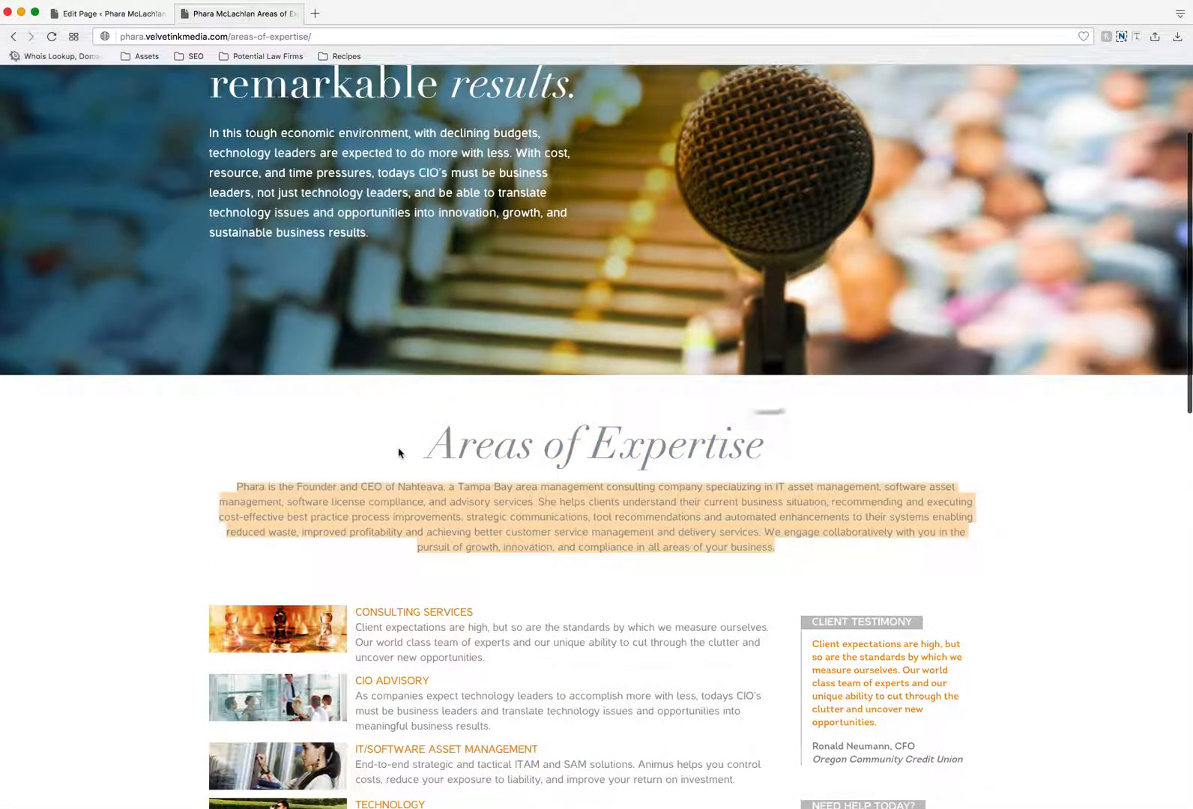
pyautogui.moveTo(439, 442); pyautogui.dragTo(761, 452)
pyautogui.scroll(-1, 550, 455)
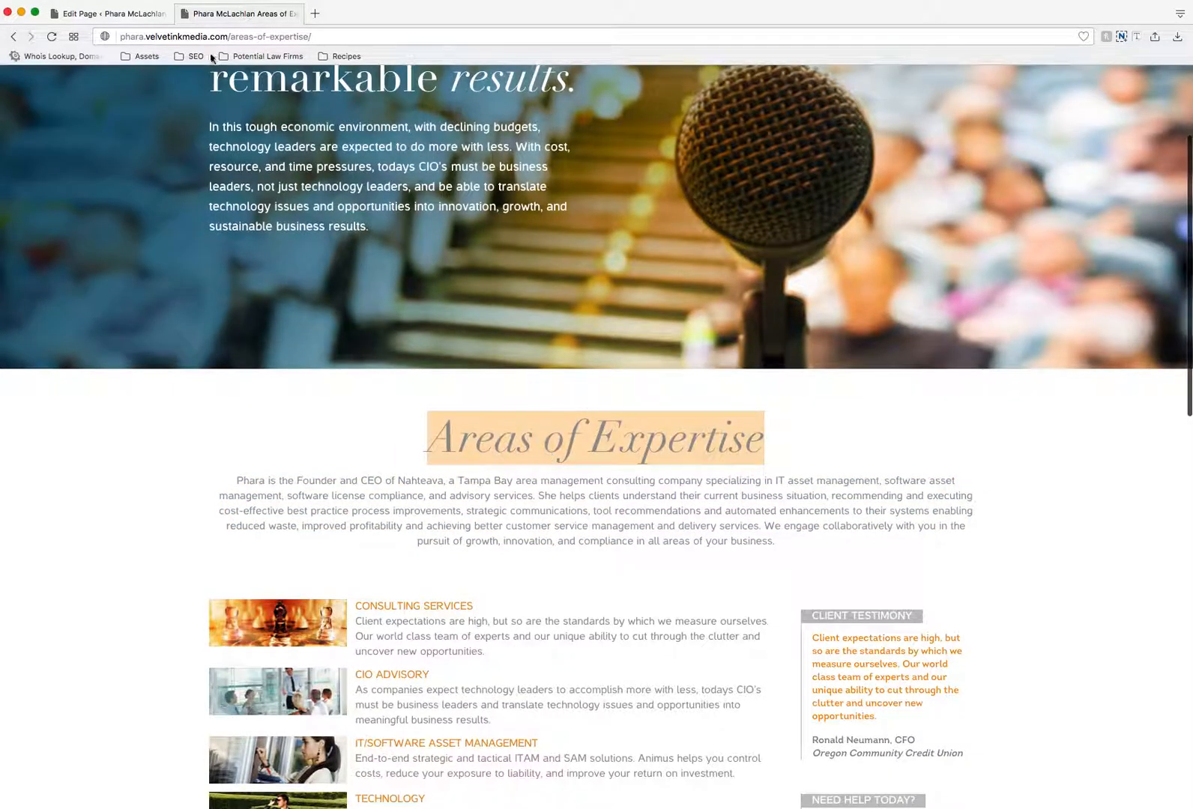
# - Return to the page editor and add an empty row below the three-column row
pyautogui.click(136, 14)
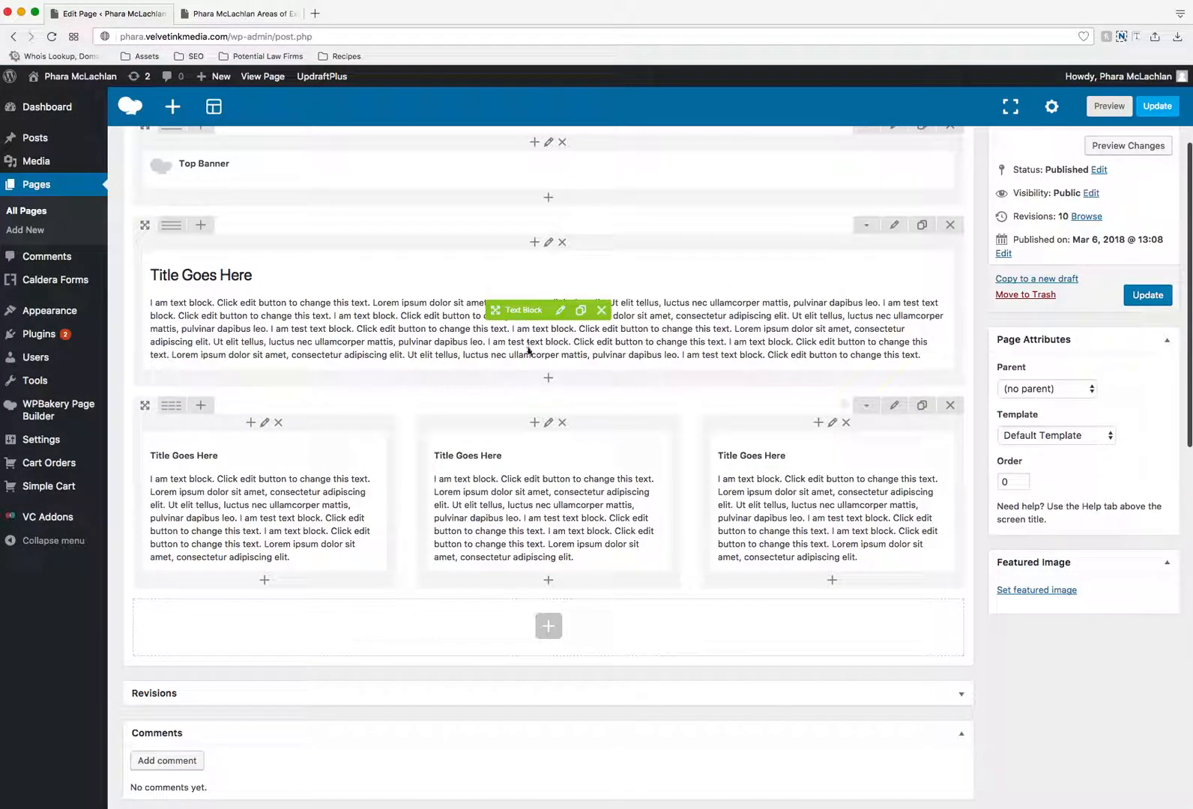
pyautogui.click(548, 625)
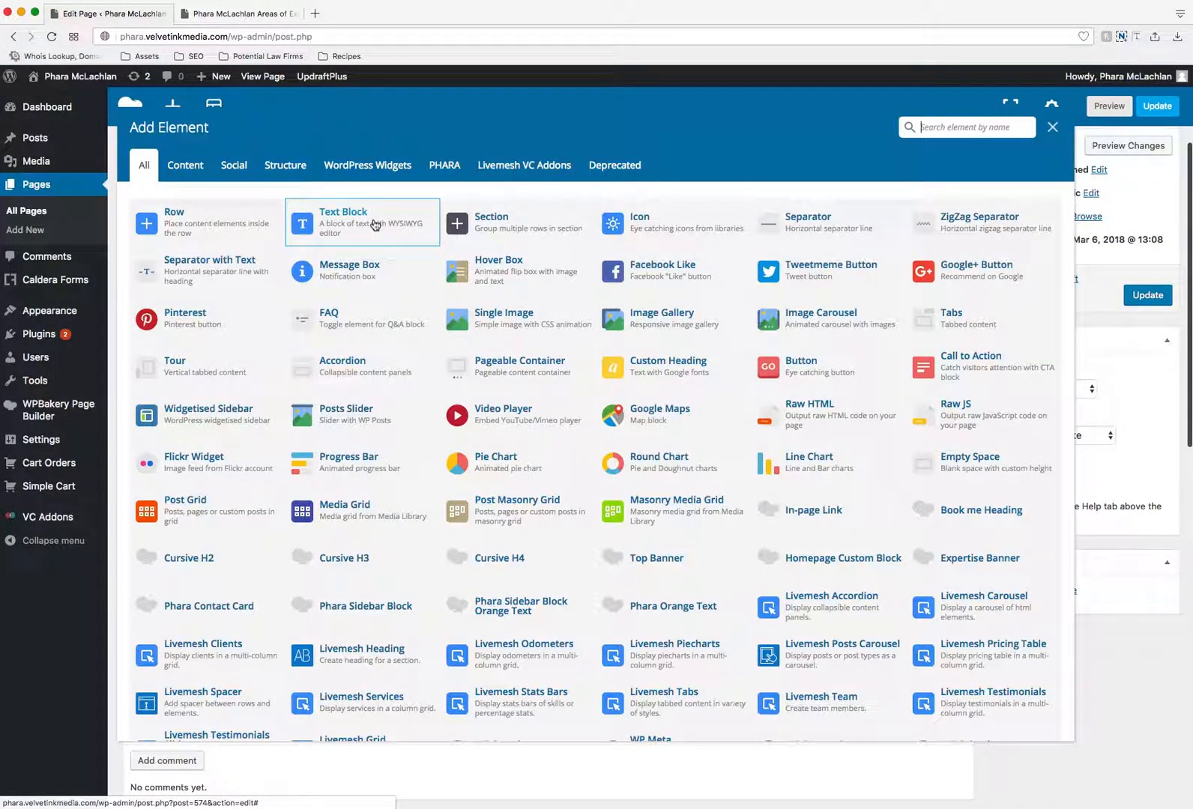
pyautogui.click(231, 220)
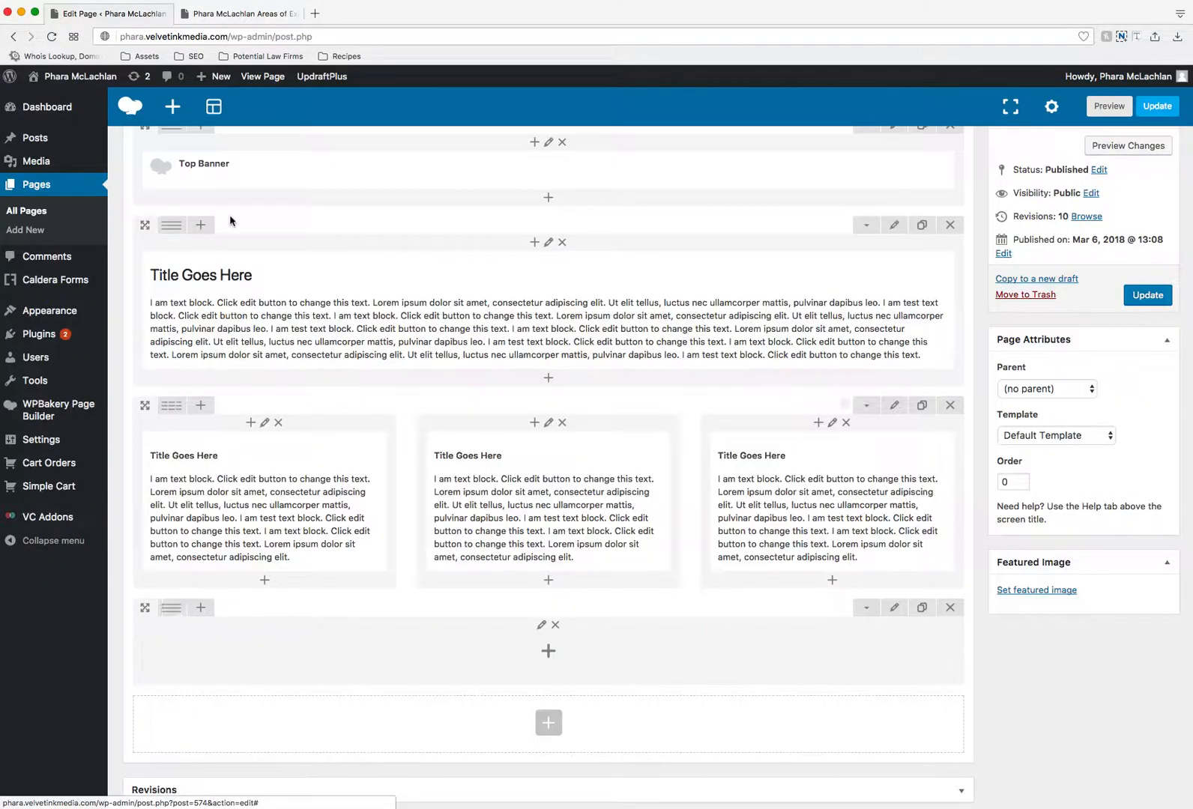
# - Set the new empty row's top margin to 5%, fill in its bottom margin, and save the row settings
pyautogui.click(894, 607)
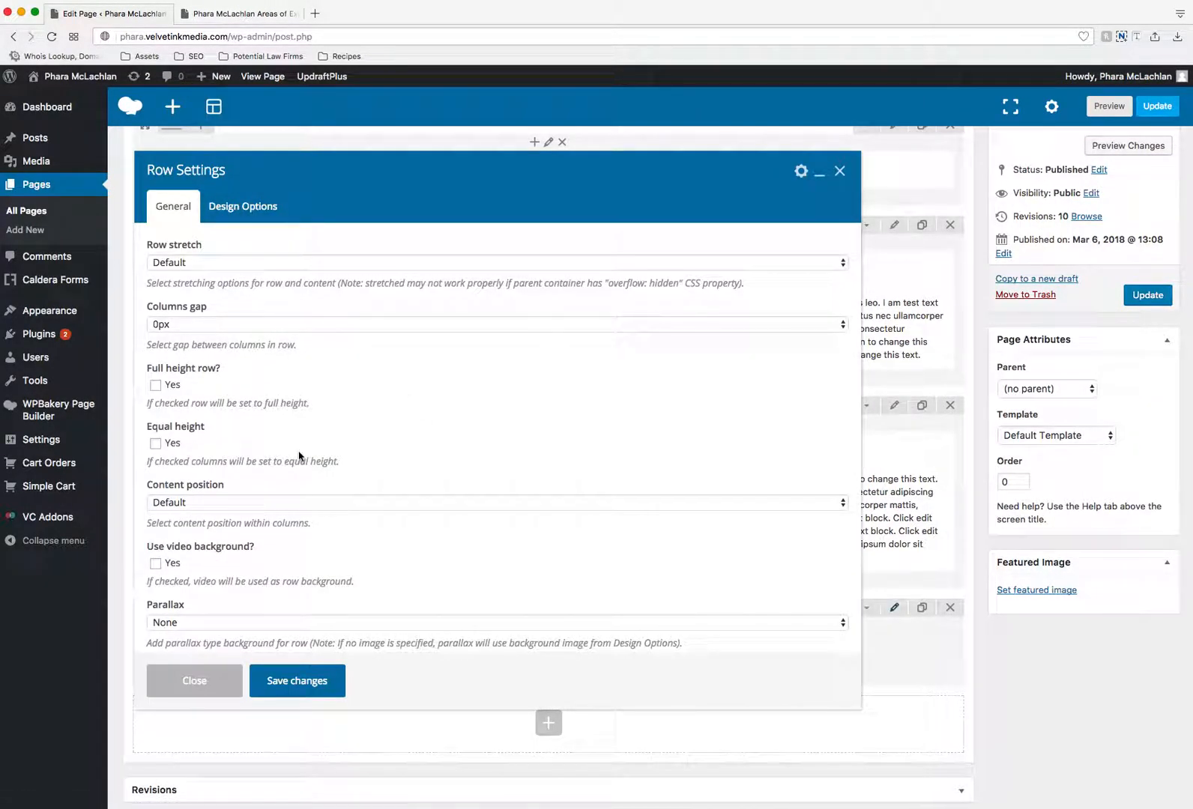
pyautogui.click(242, 216)
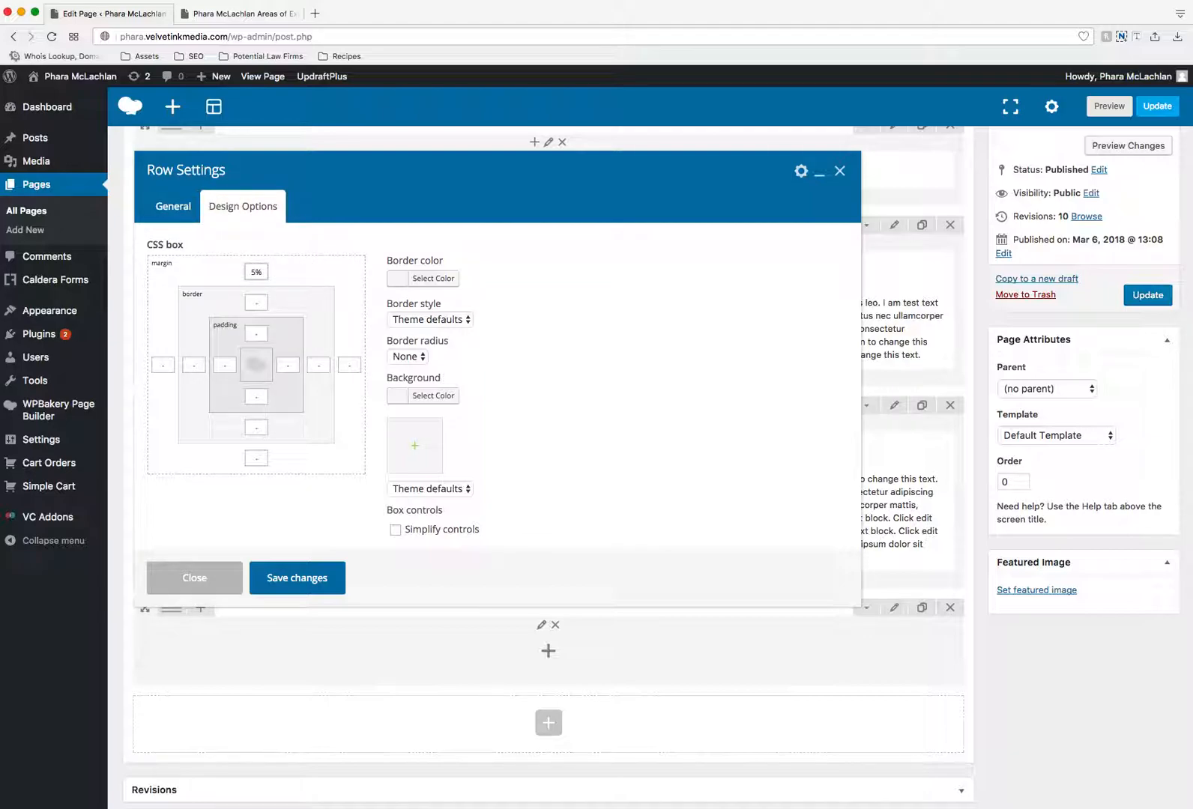
pyautogui.click(257, 455)
pyautogui.click(296, 582)
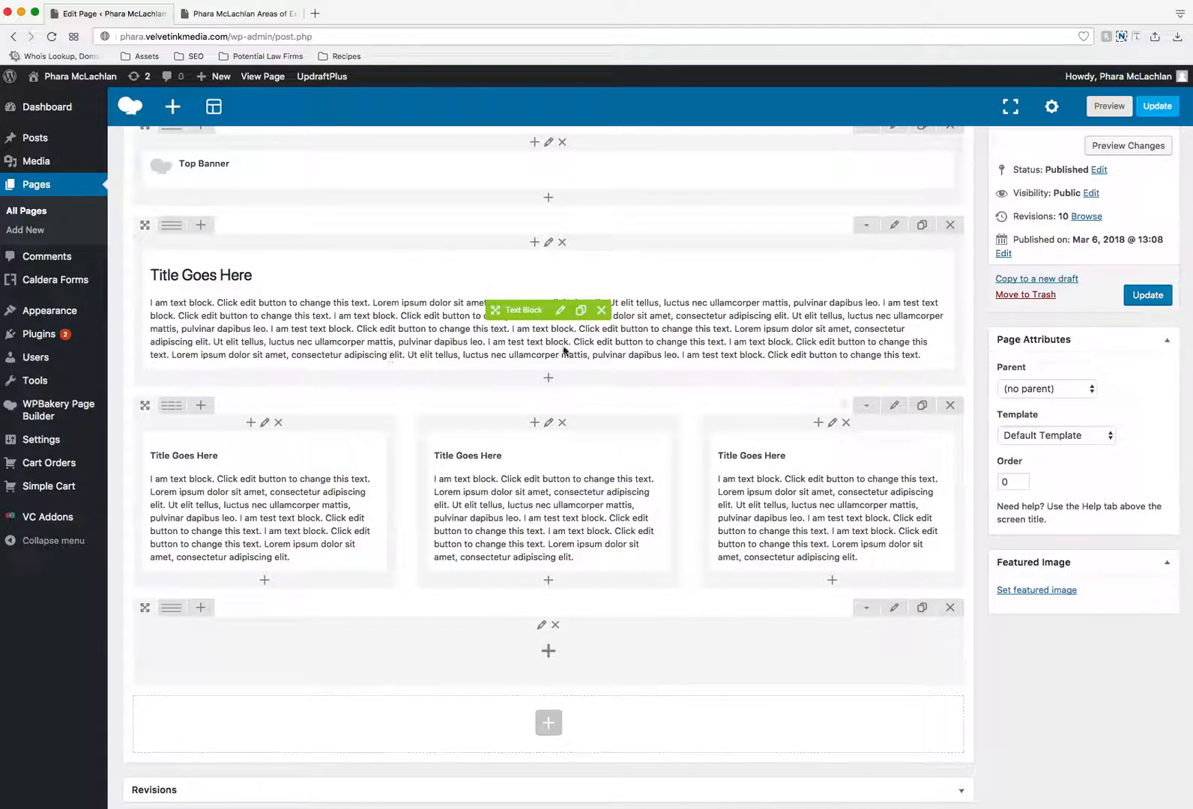
# - Duplicate the heading row's text block into the empty bottom row and delete the "Title Goes Here" heading from the copy
pyautogui.click(579, 312)
pyautogui.moveTo(525, 310)
pyautogui.mouseDown()
pyautogui.moveTo(510, 605)
pyautogui.moveTo(500, 476)
pyautogui.mouseUp()
pyautogui.click(560, 486)
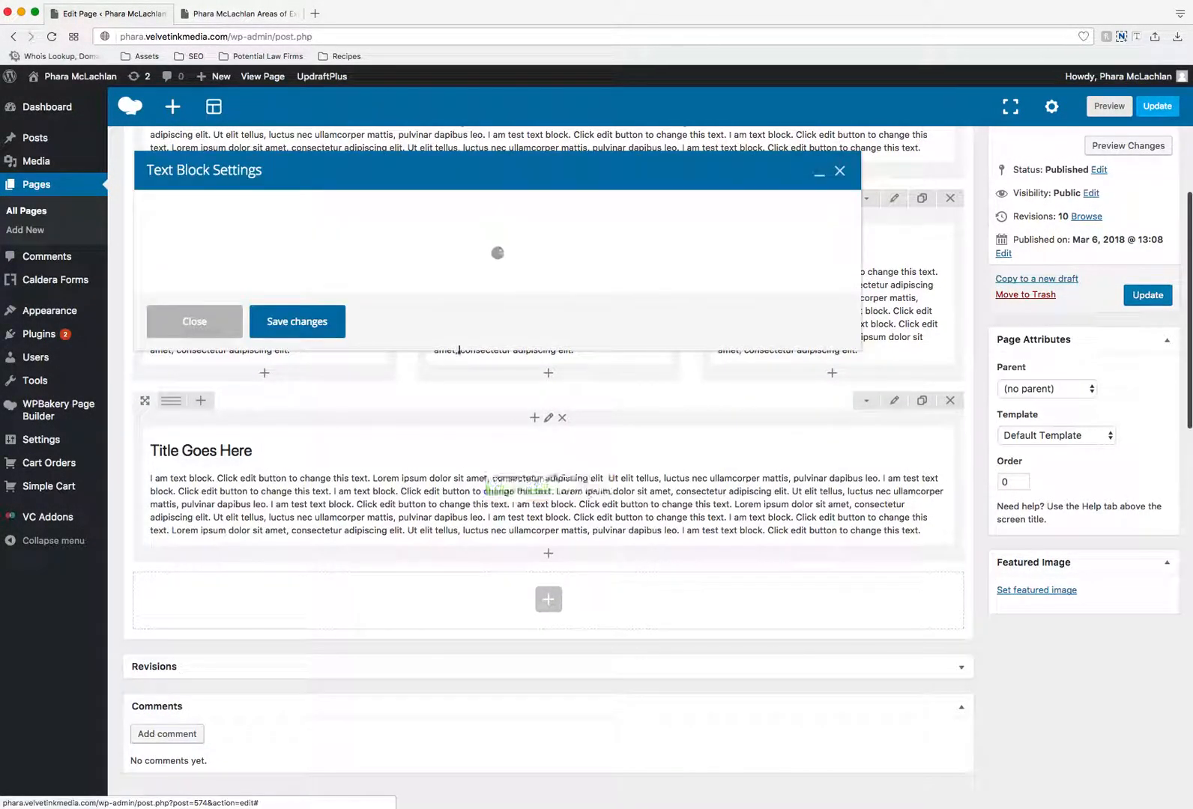
pyautogui.scroll(10, 375, 390)
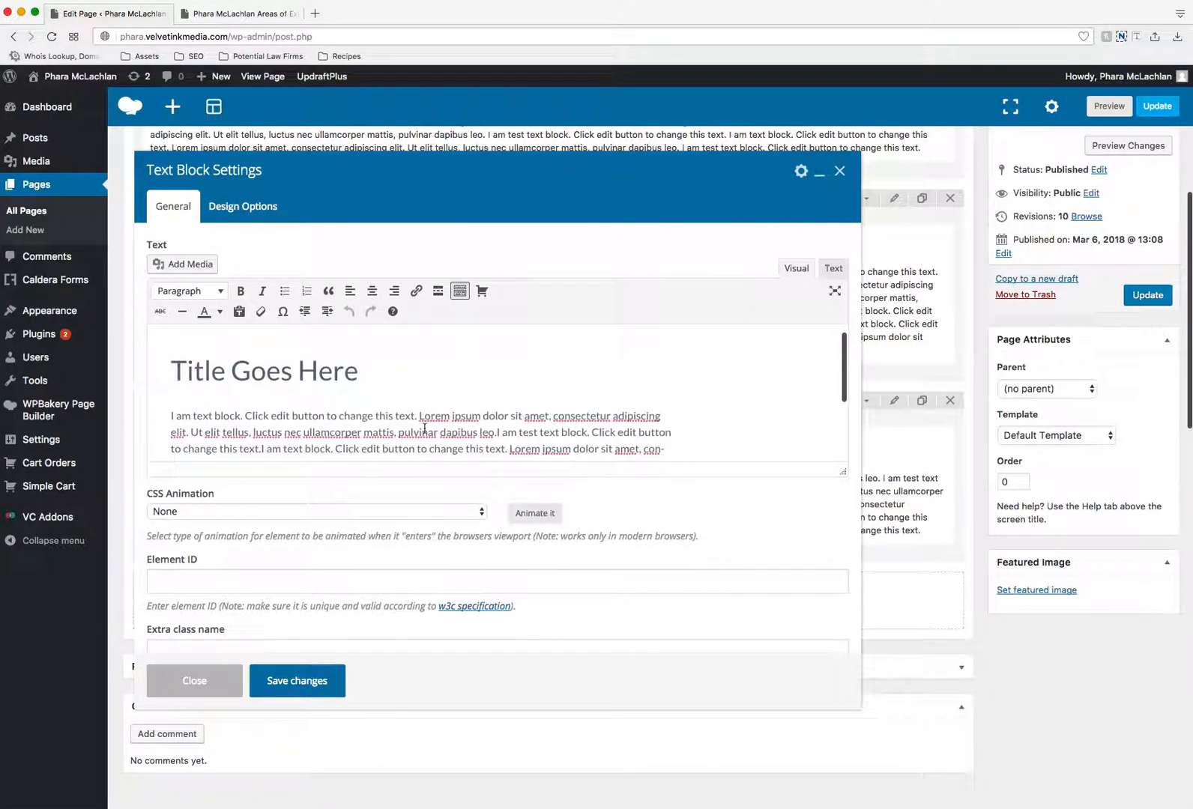
pyautogui.moveTo(360, 371); pyautogui.dragTo(166, 372)
pyautogui.press('BackSpace')
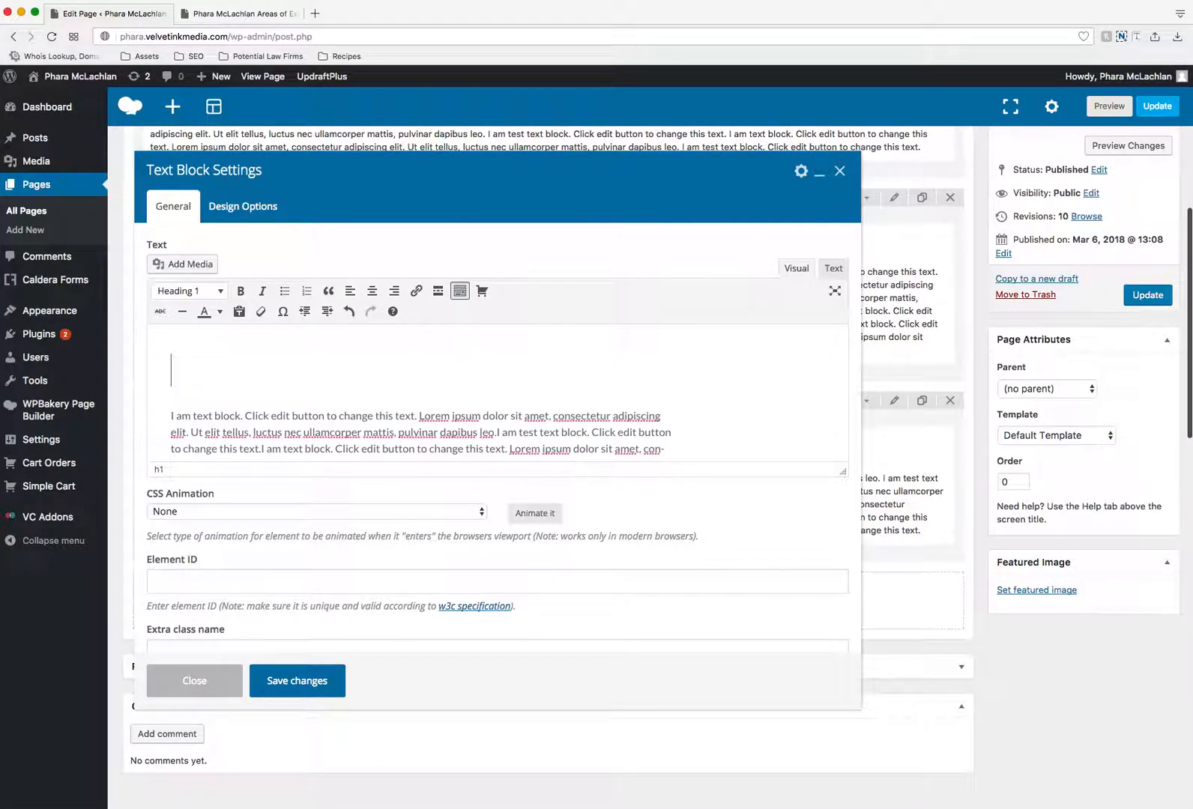
pyautogui.press('BackSpace')
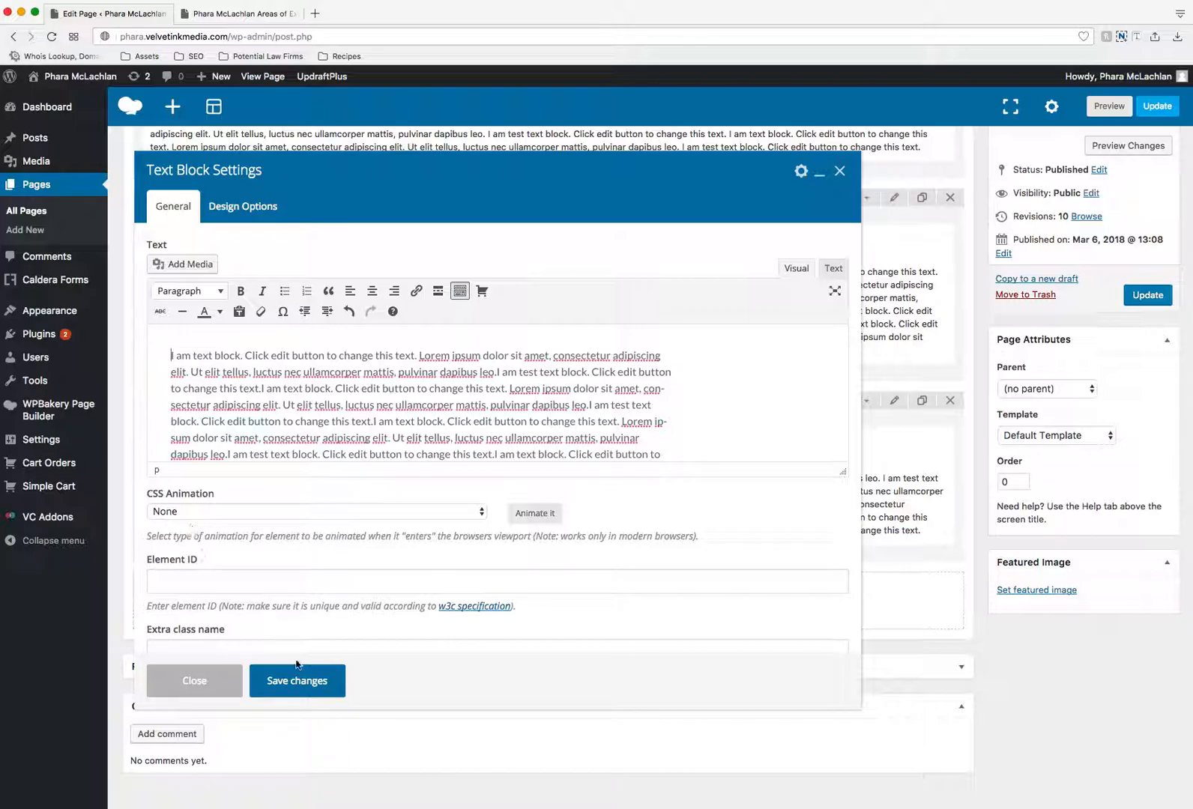
# - Center the bottom row's paragraph to match the intro text on the live Areas of Expertise page, and save the text block
pyautogui.click(219, 13)
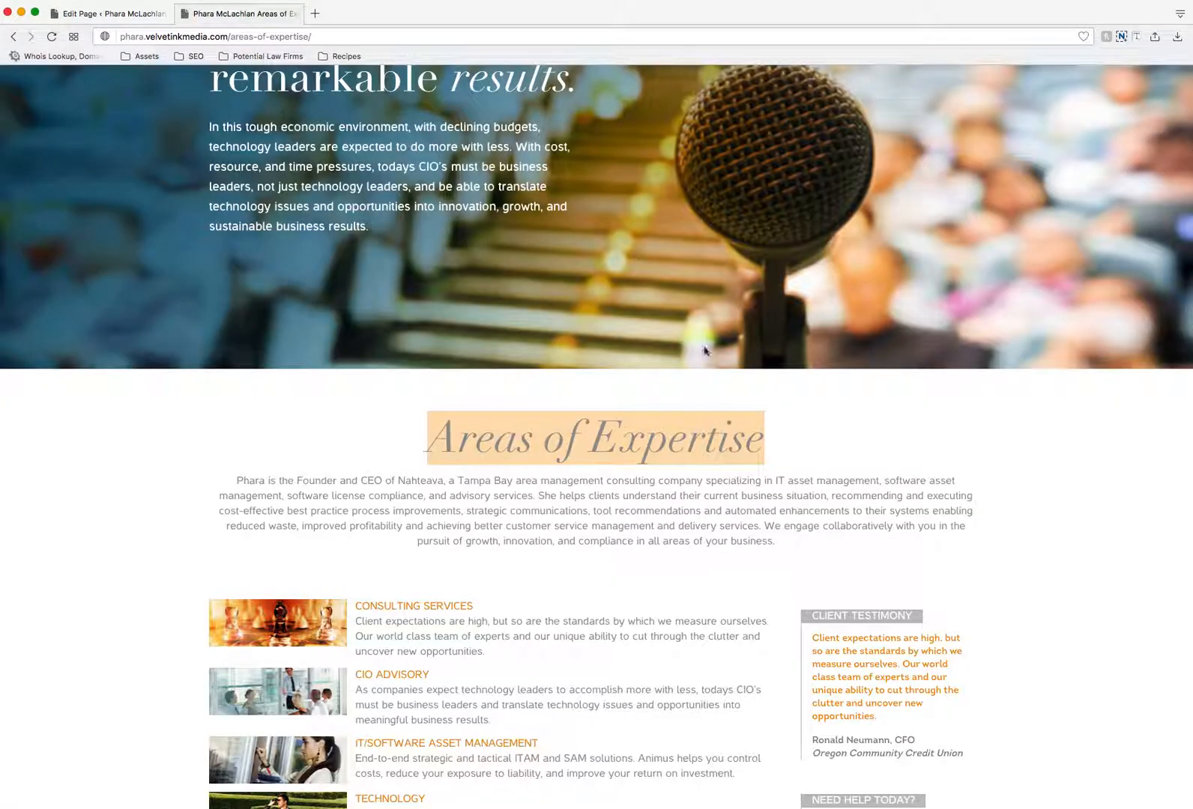
pyautogui.click(667, 448)
pyautogui.moveTo(823, 535); pyautogui.dragTo(234, 480)
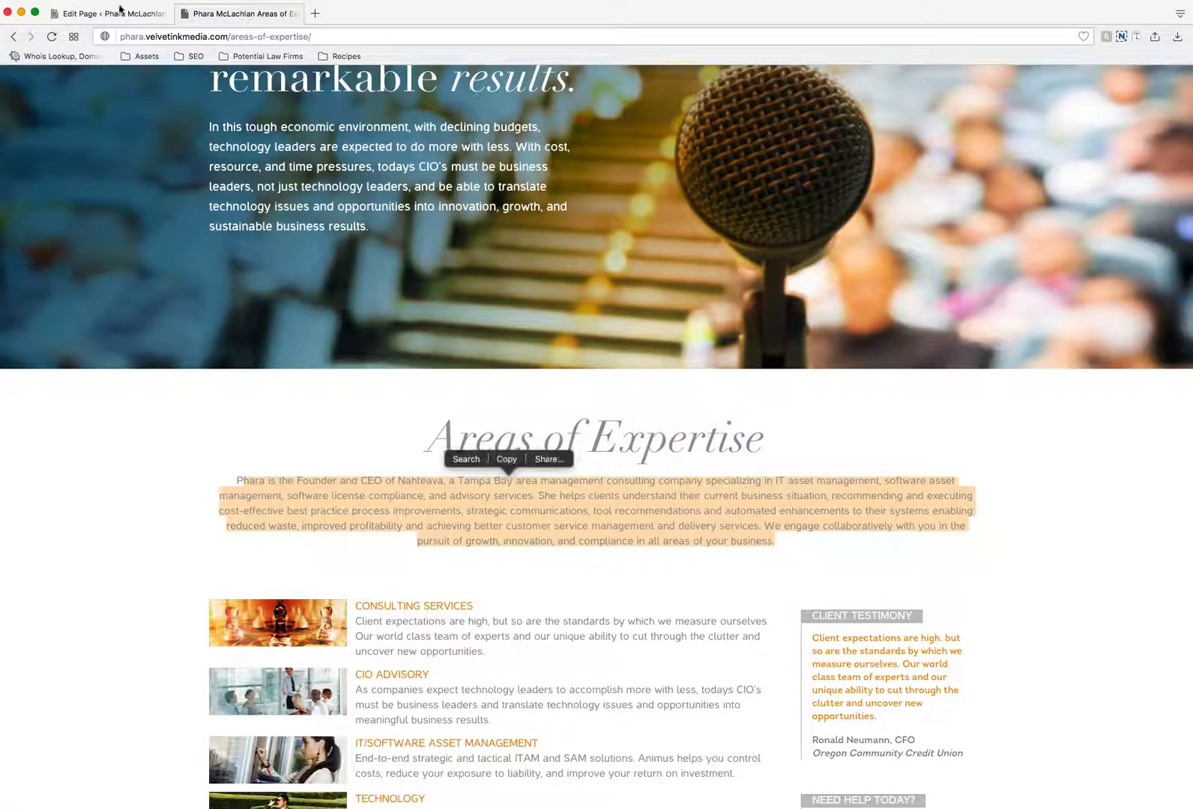
pyautogui.click(120, 12)
pyautogui.scroll(-1, 659, 438)
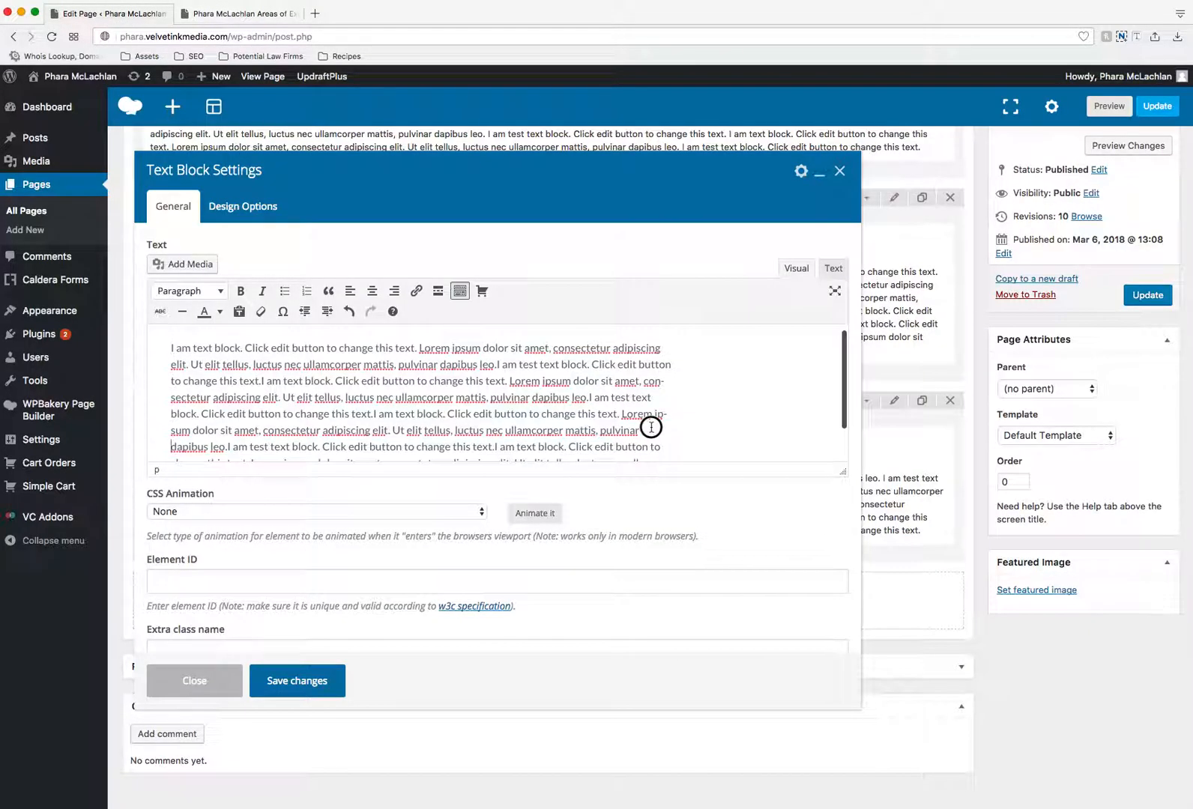
pyautogui.hotkey('ctrl', 'a')
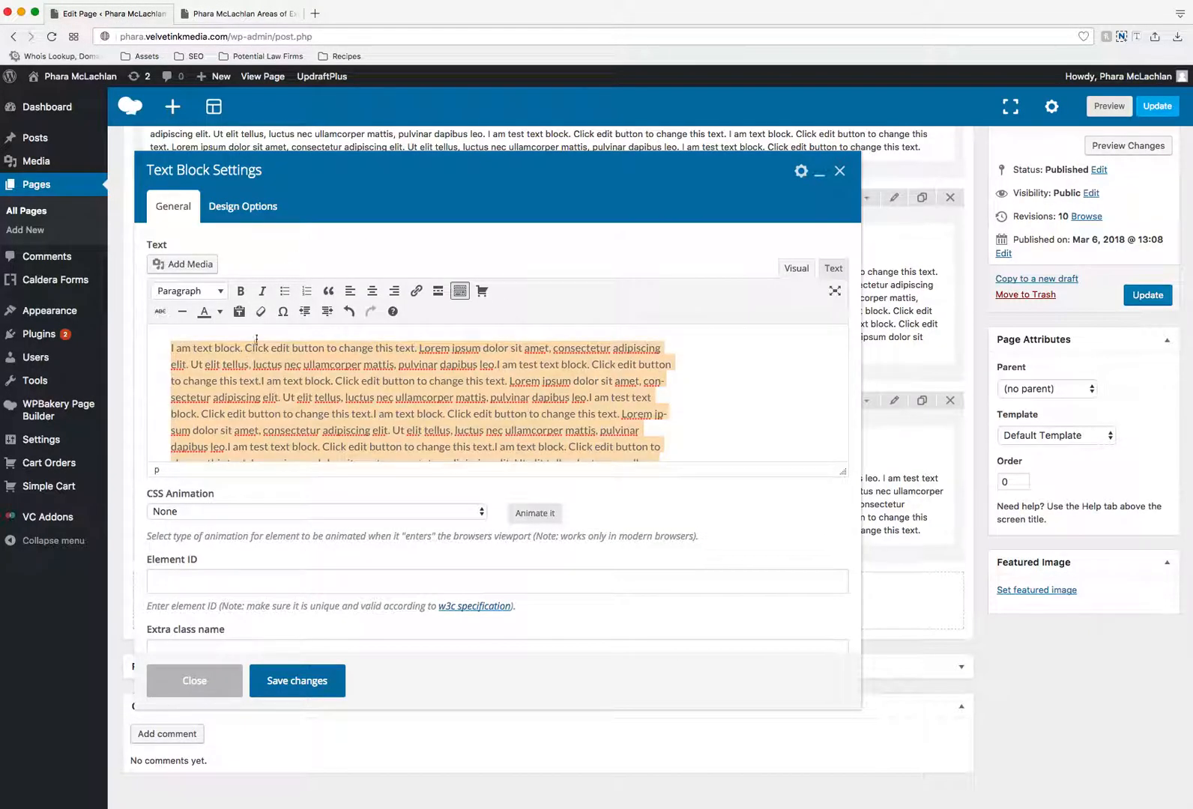
pyautogui.click(371, 293)
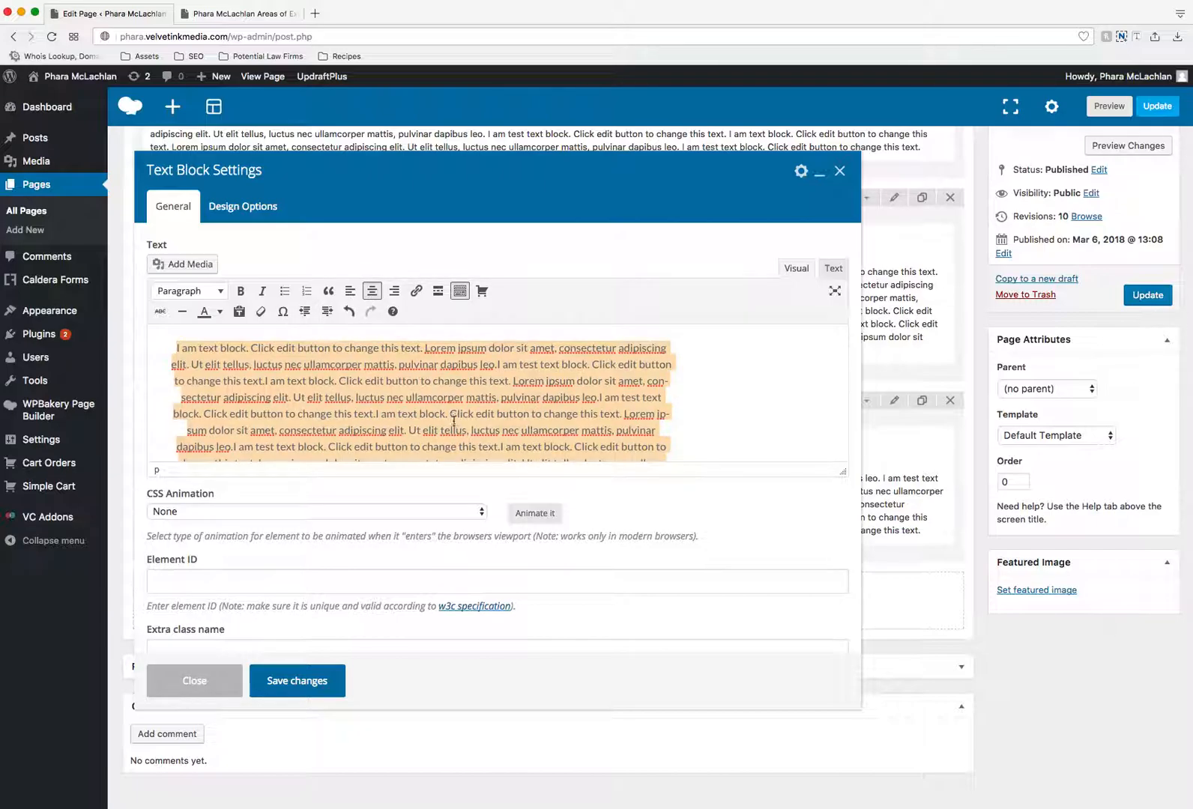
pyautogui.click(309, 682)
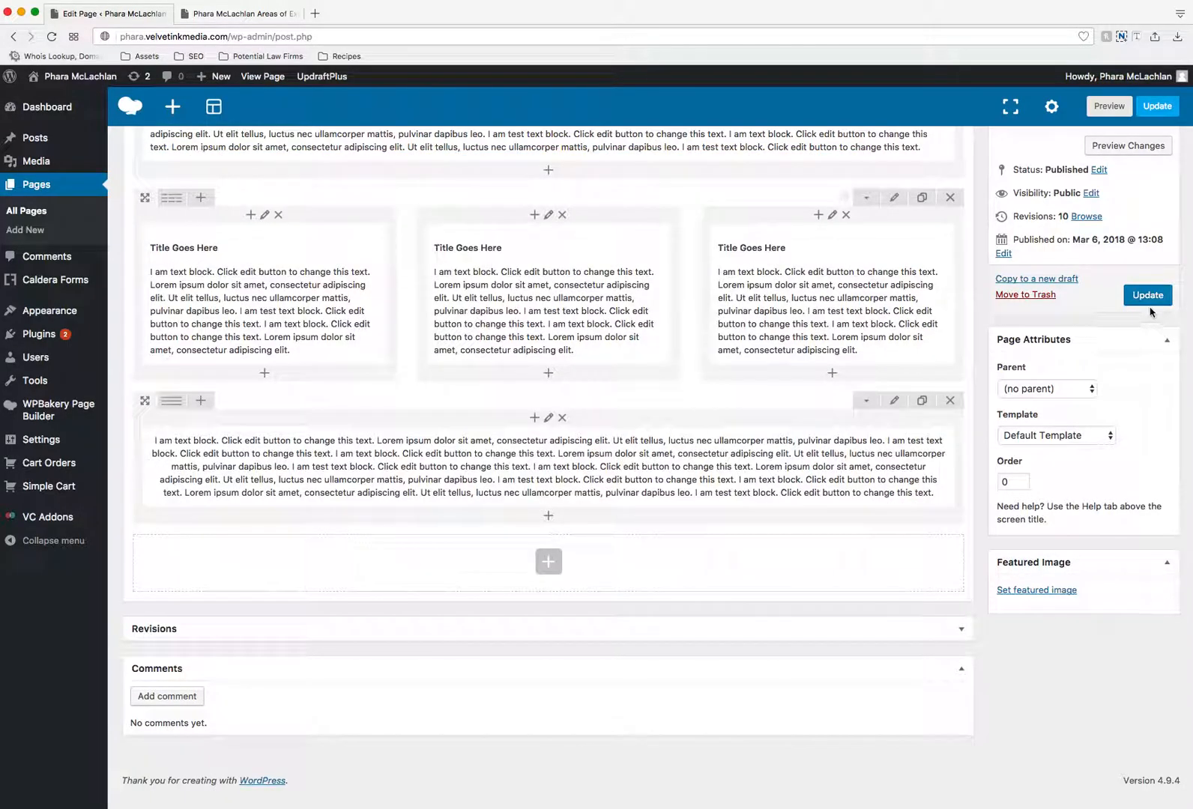
# - Update the page and return to its live version to review the centered paragraph below the gray row
pyautogui.click(1148, 297)
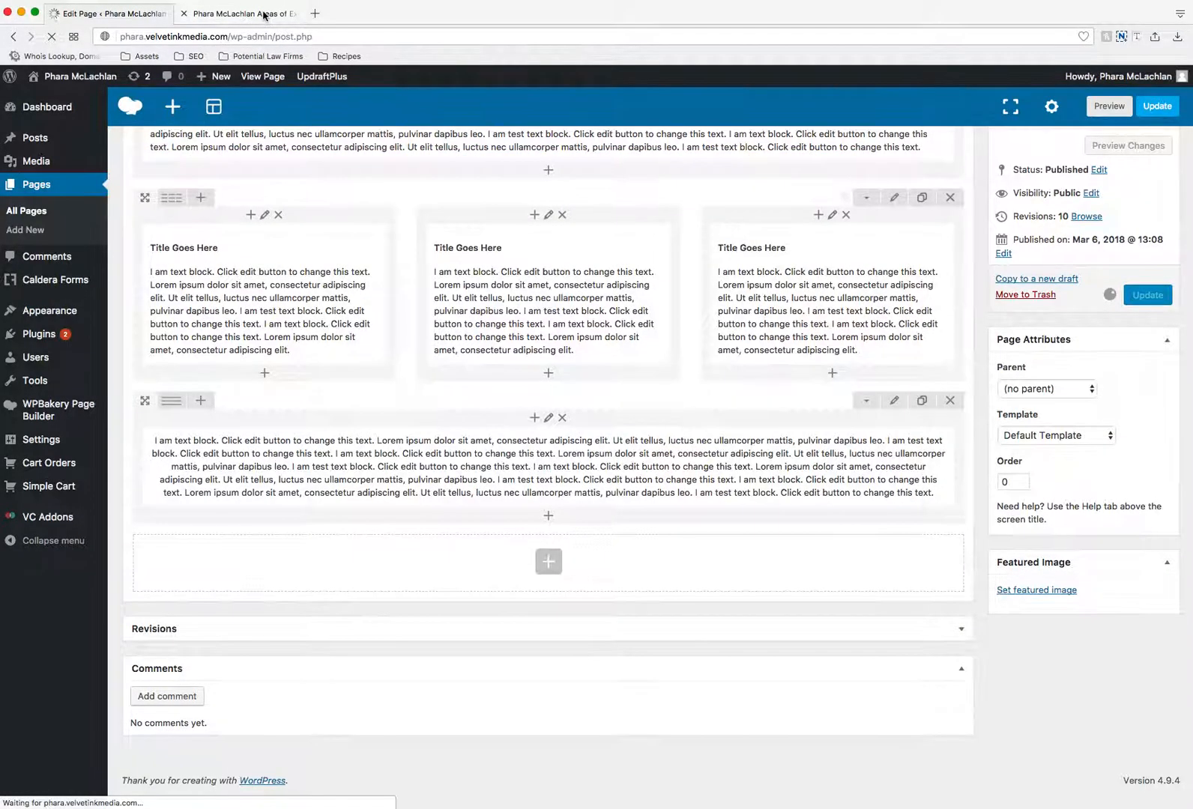
pyautogui.click(258, 13)
pyautogui.click(52, 38)
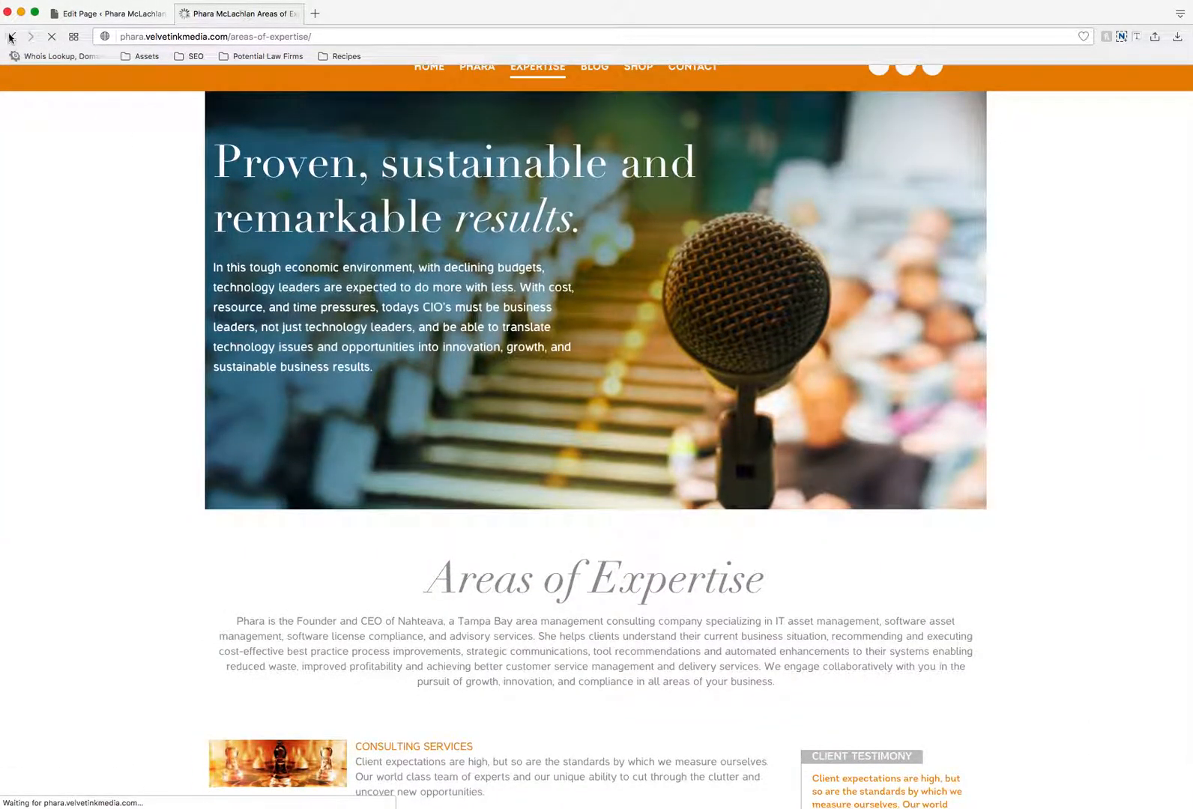
pyautogui.click(12, 36)
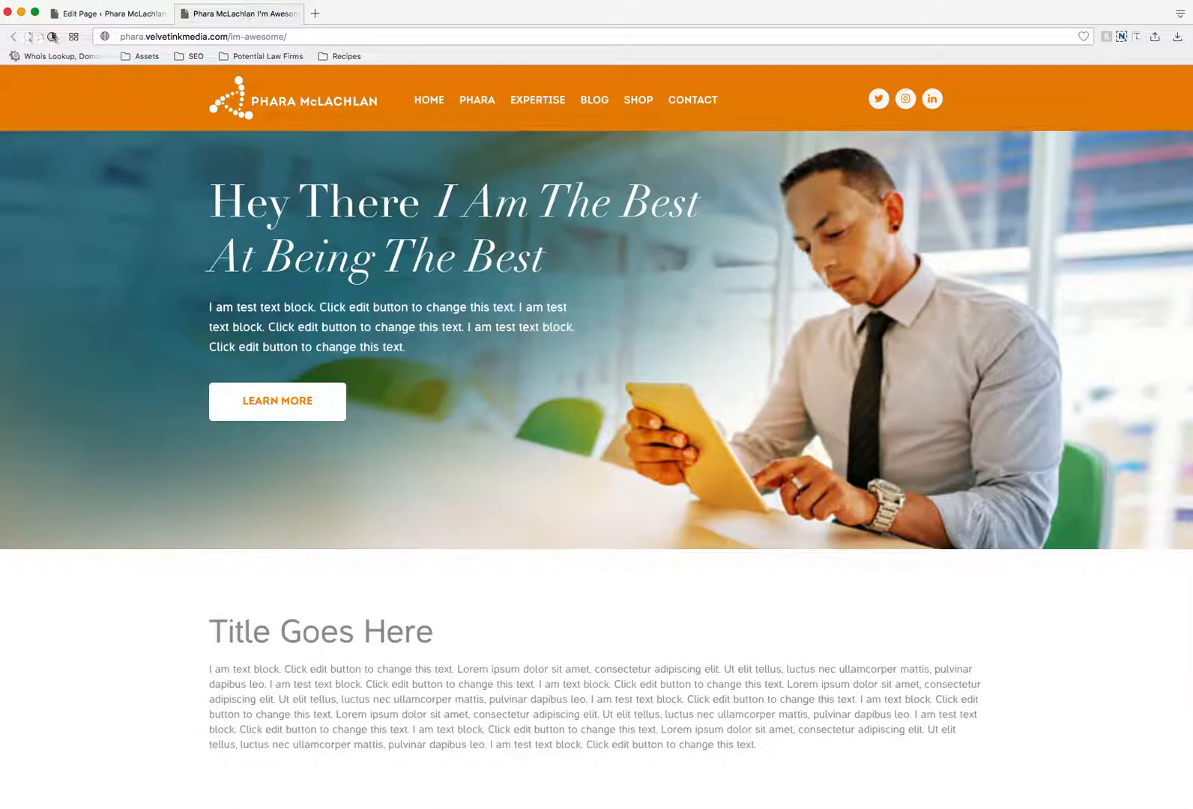
pyautogui.scroll(-10, 973, 387)
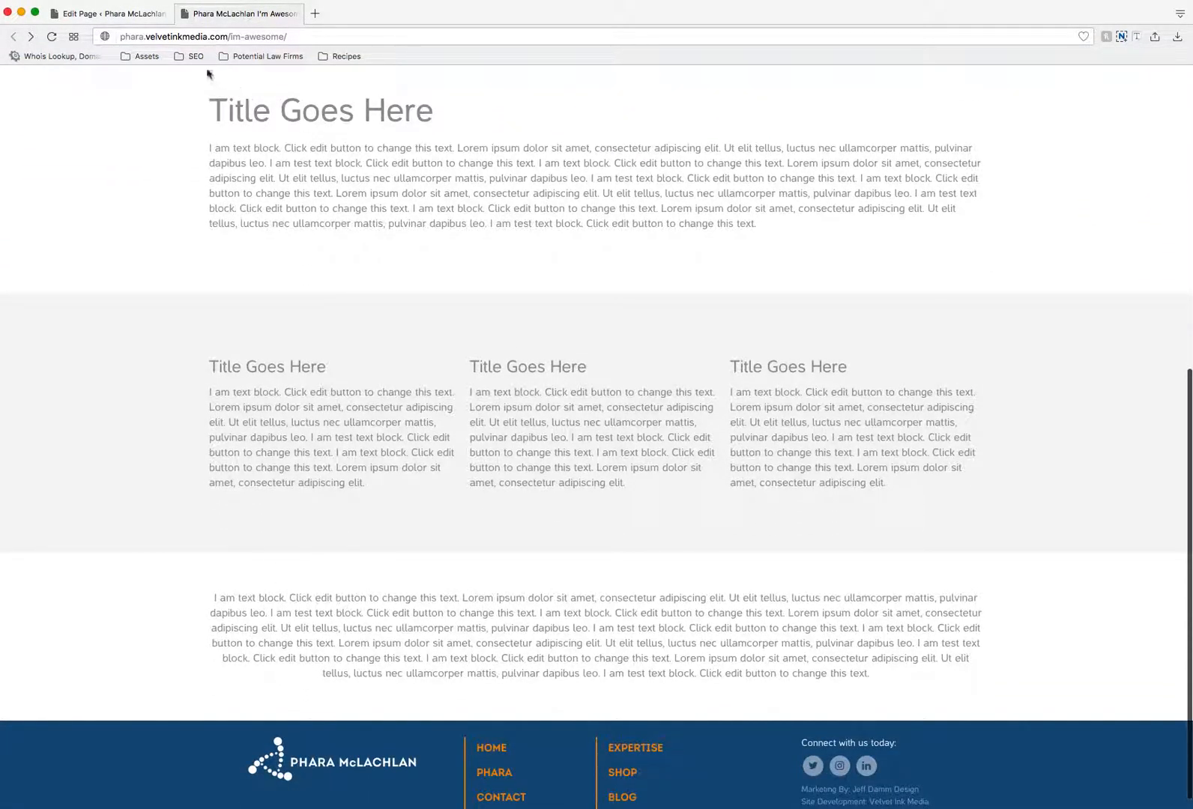
# - Return to the page editor and add a Cursive H2 element below the centered text block in the bottom row
pyautogui.click(112, 13)
pyautogui.scroll(-5, 460, 313)
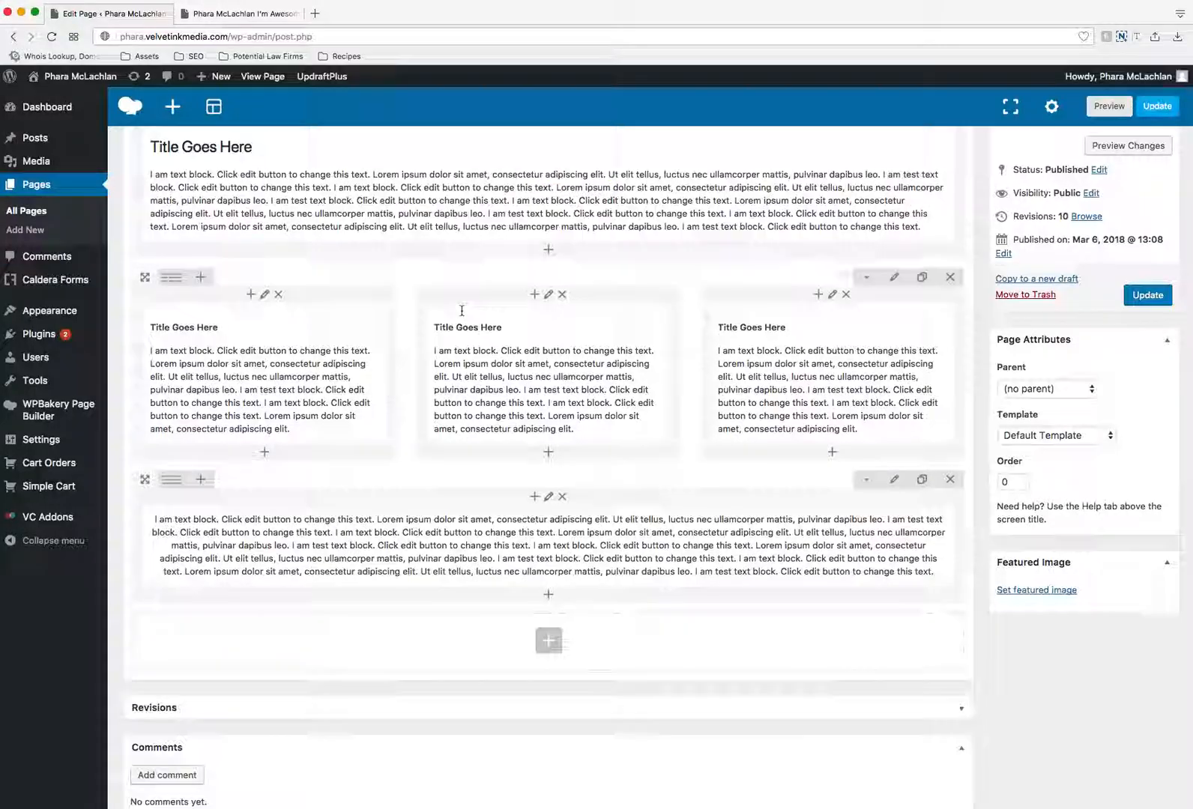
pyautogui.scroll(-1, 462, 310)
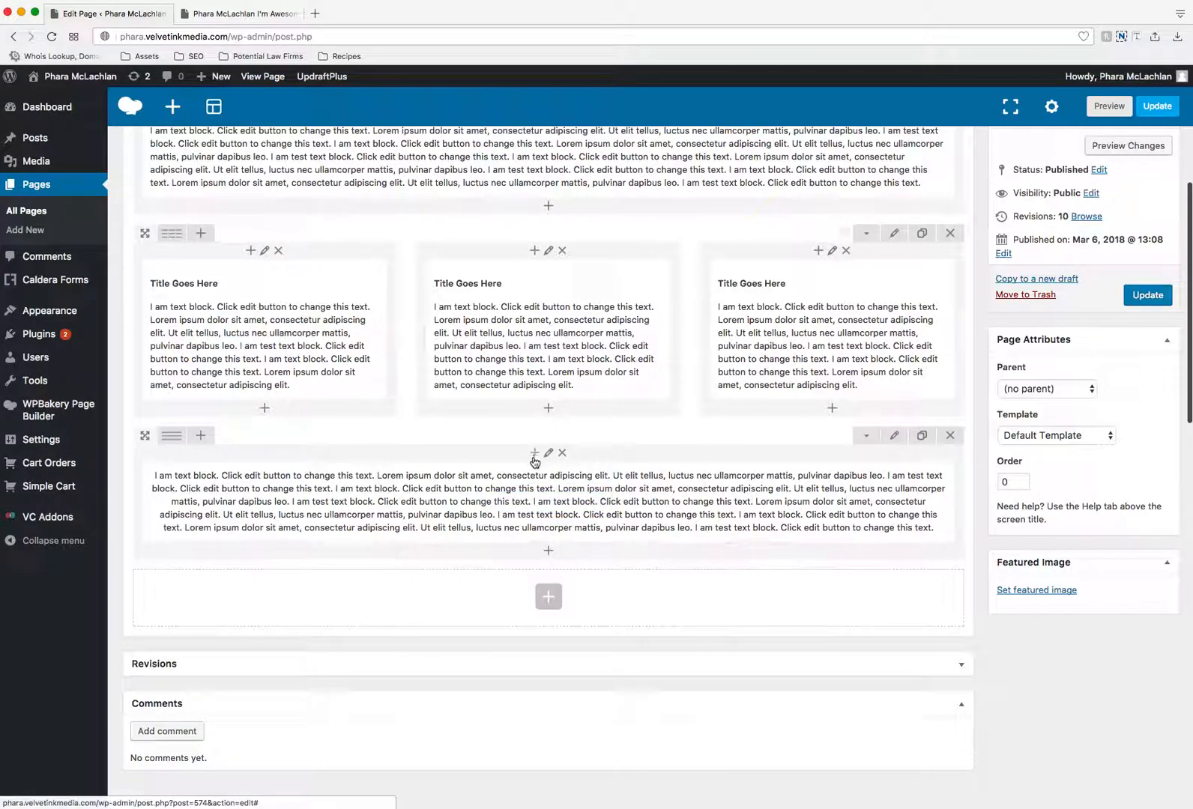
pyautogui.click(548, 551)
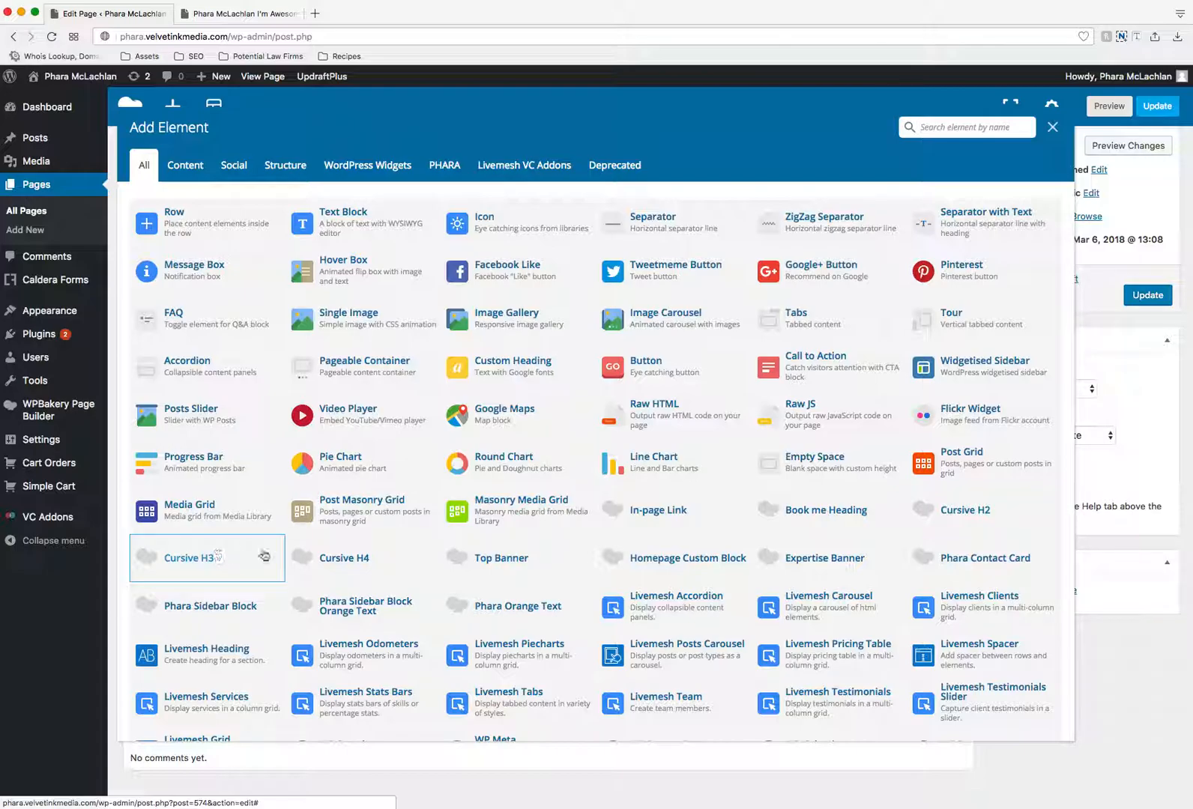
pyautogui.click(966, 511)
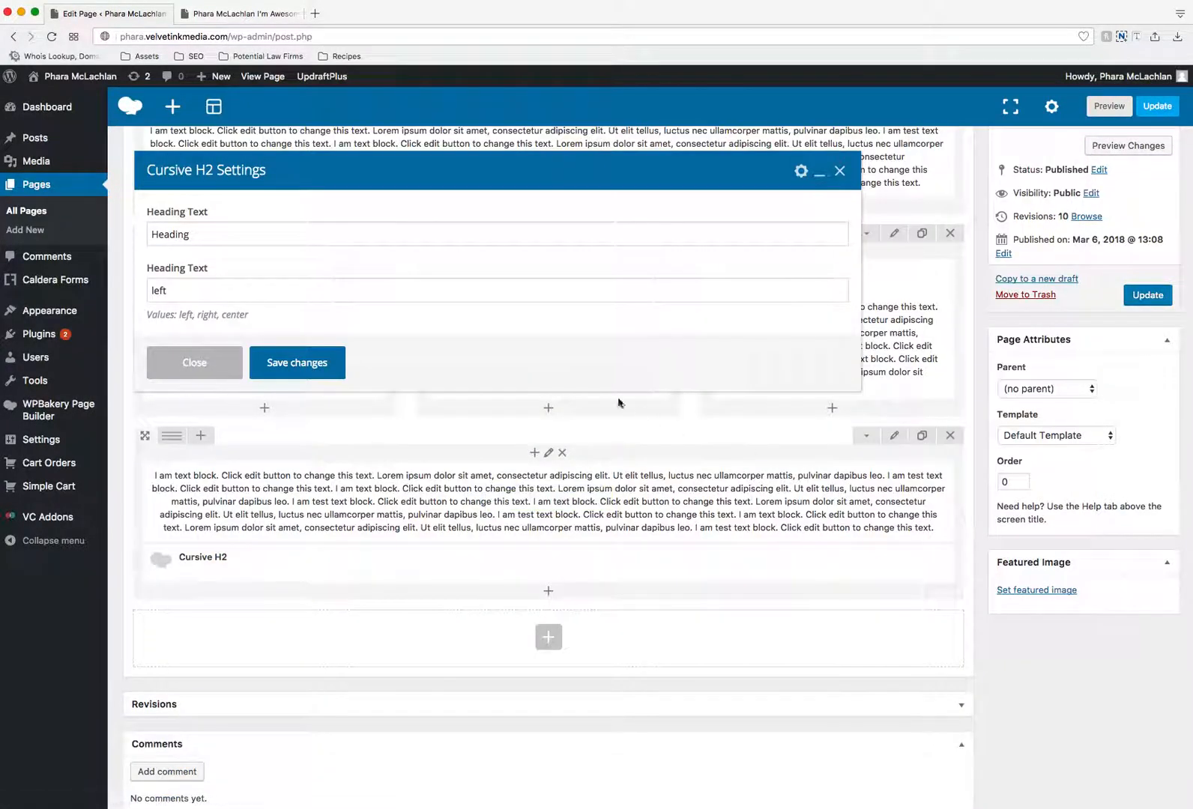
# - Set the Cursive H2 heading text to "Your Title Here" and its alignment value to "center", and save the element
pyautogui.doubleClick(179, 234)
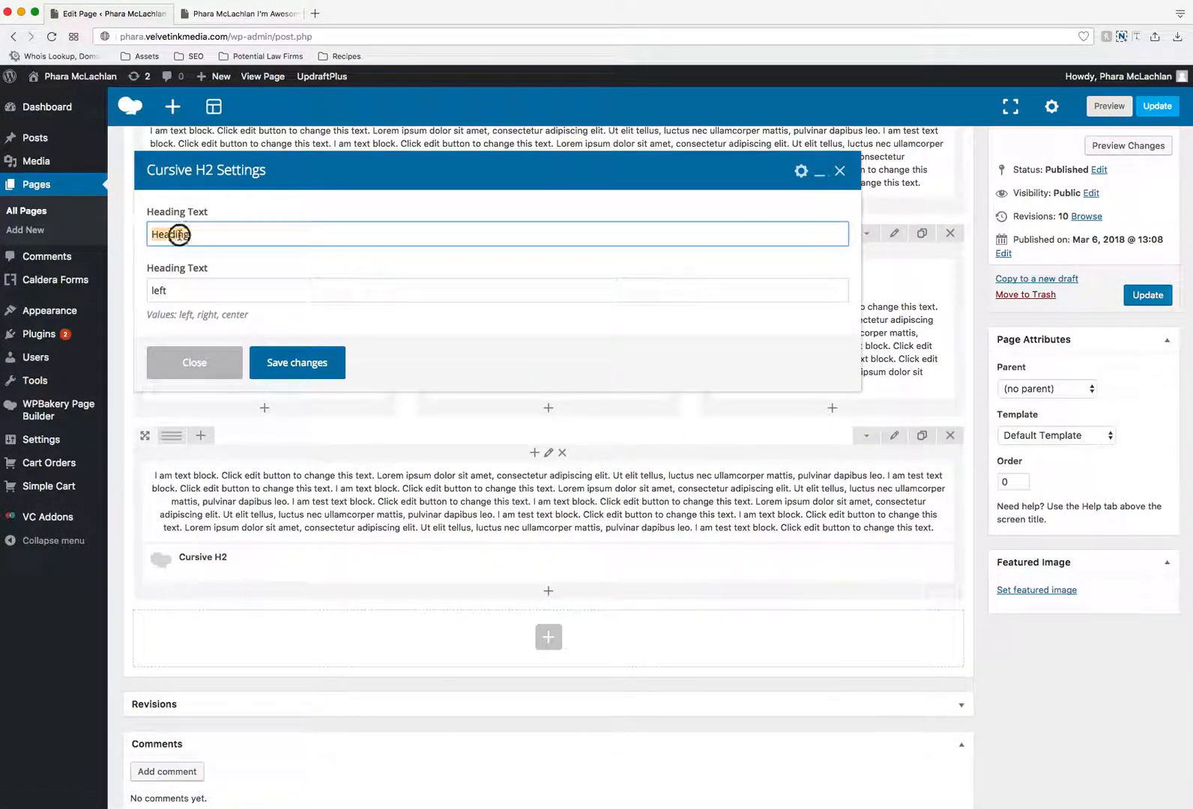
pyautogui.write('Your Title Here')
pyautogui.doubleClick(177, 284)
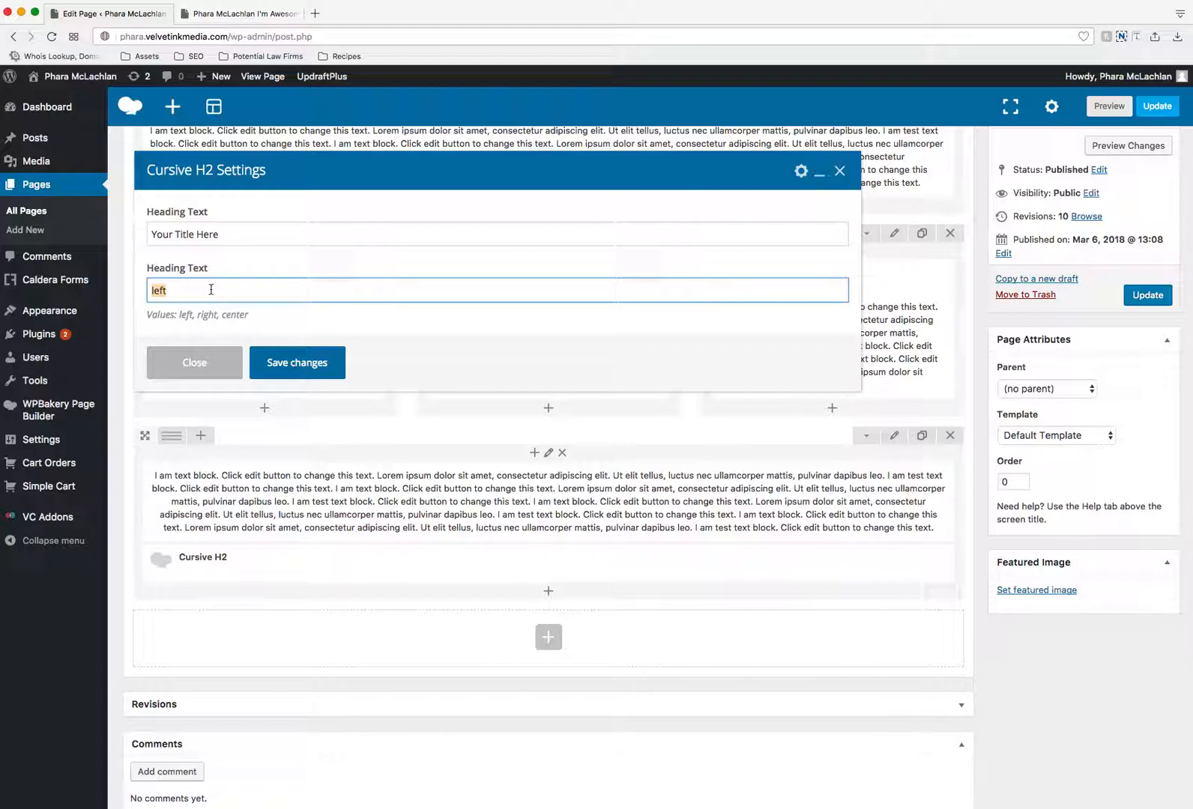
pyautogui.write('CEnter')
pyautogui.press('BackSpace')
pyautogui.press('BackSpace')
pyautogui.press('BackSpace')
pyautogui.press('BackSpace')
pyautogui.press('BackSpace')
pyautogui.press('BackSpace')
pyautogui.write('center')
pyautogui.click(299, 364)
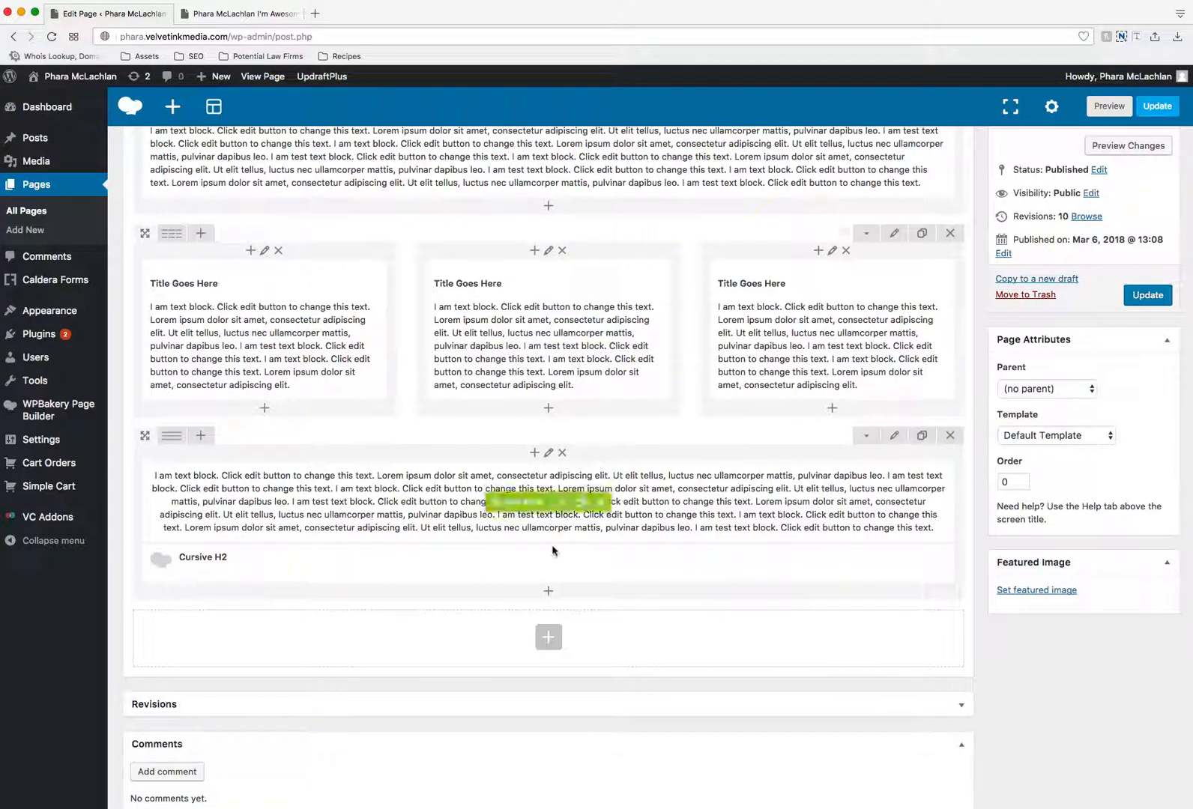
# - Move the Cursive H2 element above the centered text block, and update the page to check the heading on its live version
pyautogui.moveTo(495, 563); pyautogui.dragTo(516, 492)
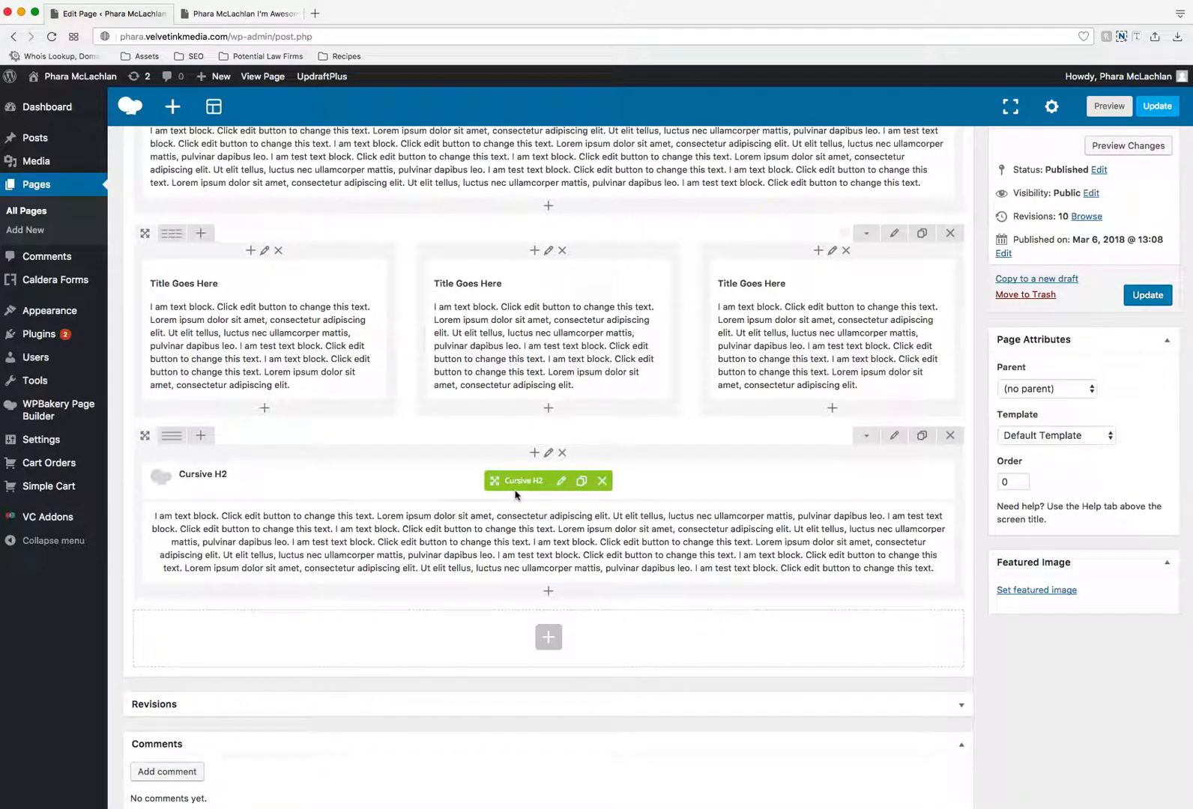
pyautogui.click(1147, 295)
pyautogui.click(247, 14)
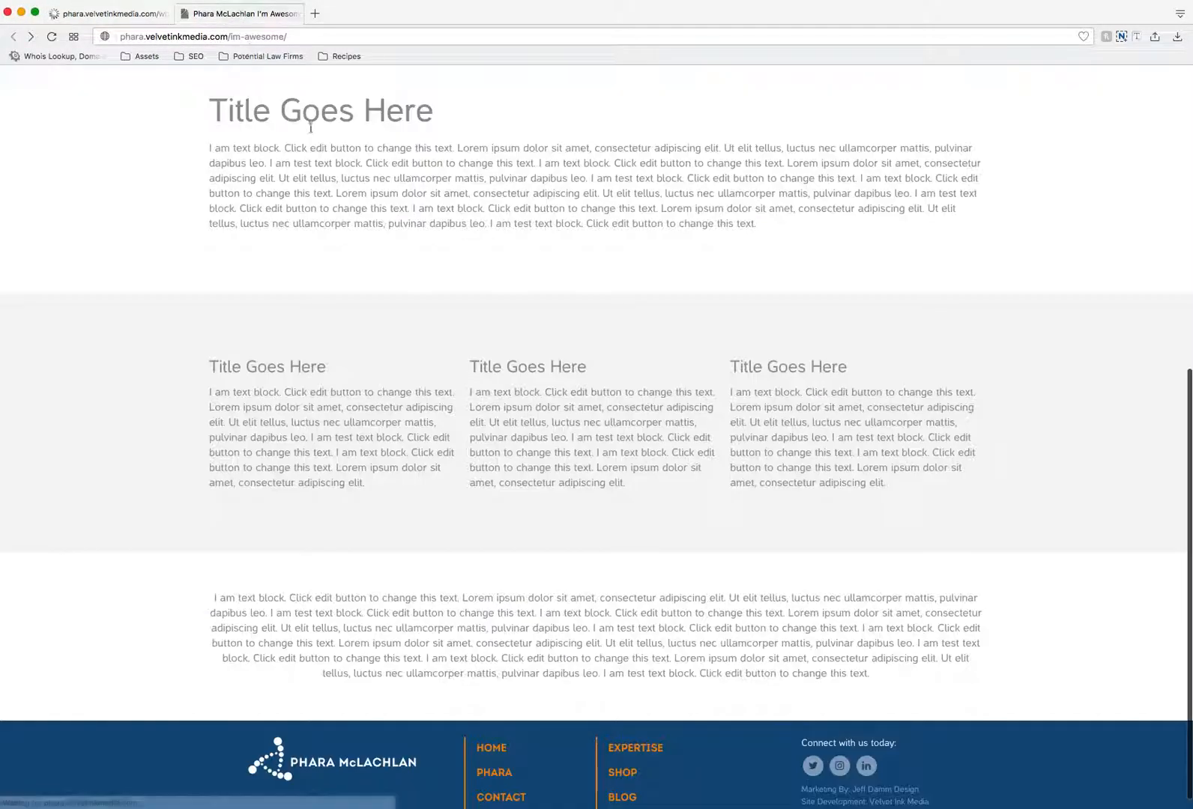
pyautogui.click(52, 37)
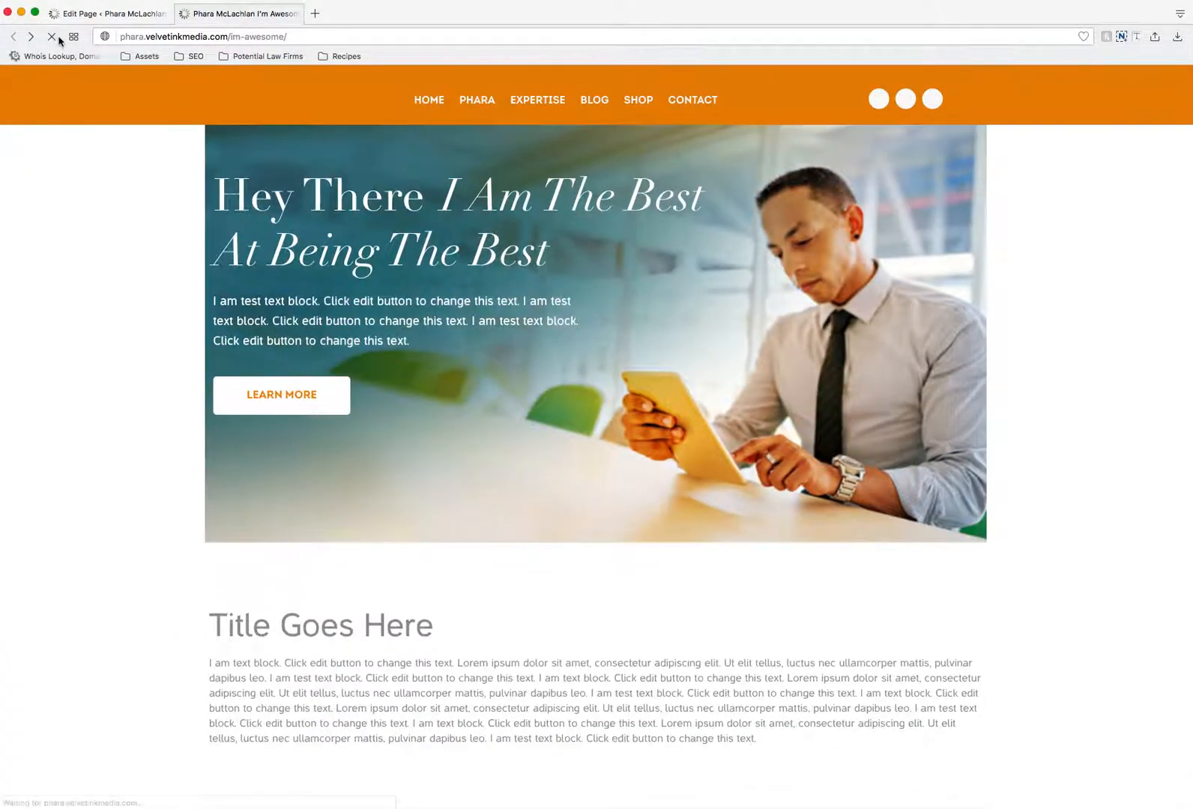
pyautogui.scroll(-5, 753, 318)
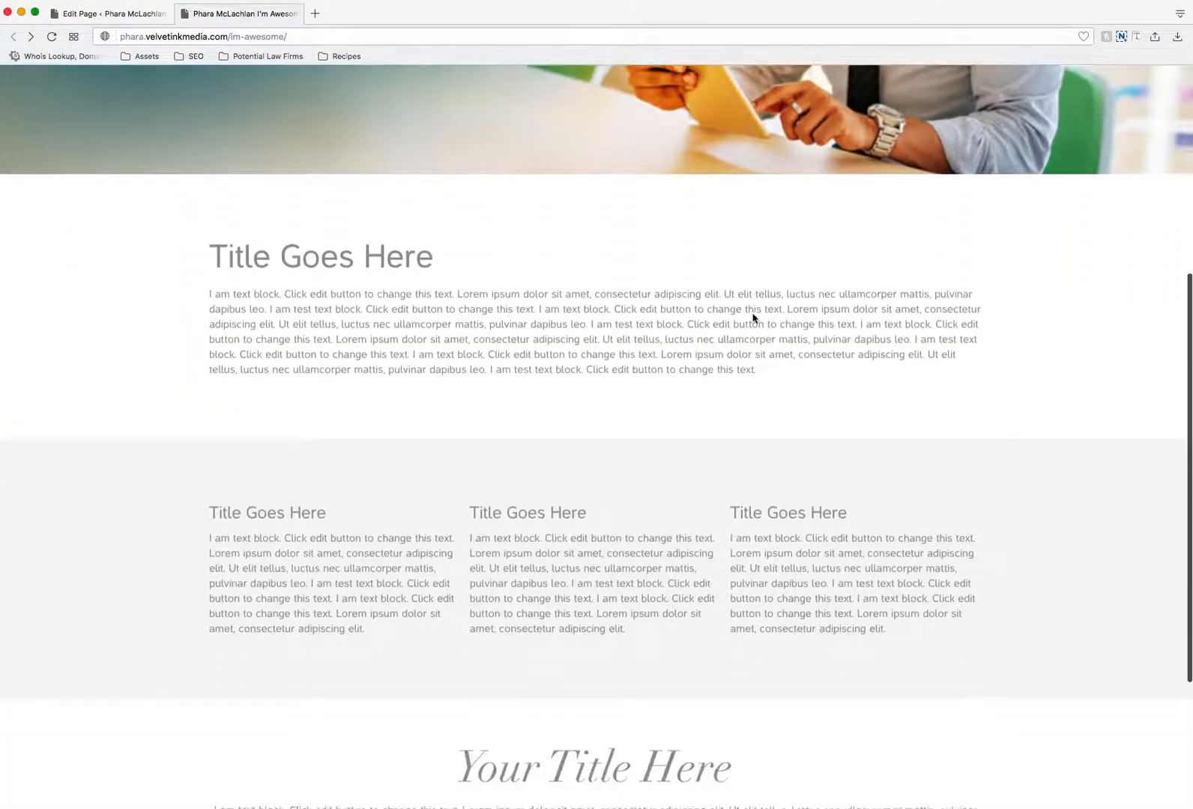
pyautogui.scroll(-4, 753, 319)
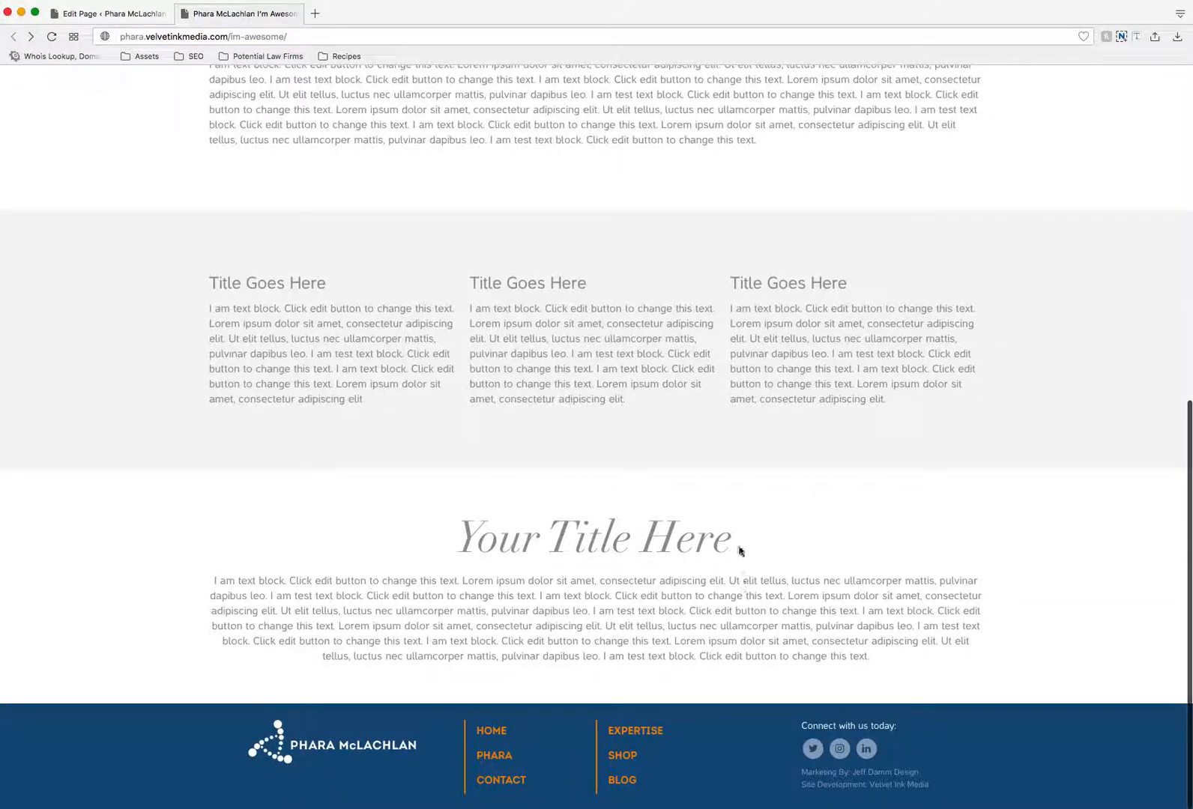
# - Return to the page editor and examine the media library available from the bottom text block's settings, without inserting anything
pyautogui.click(126, 15)
pyautogui.scroll(-5, 613, 281)
pyautogui.scroll(-2, 613, 281)
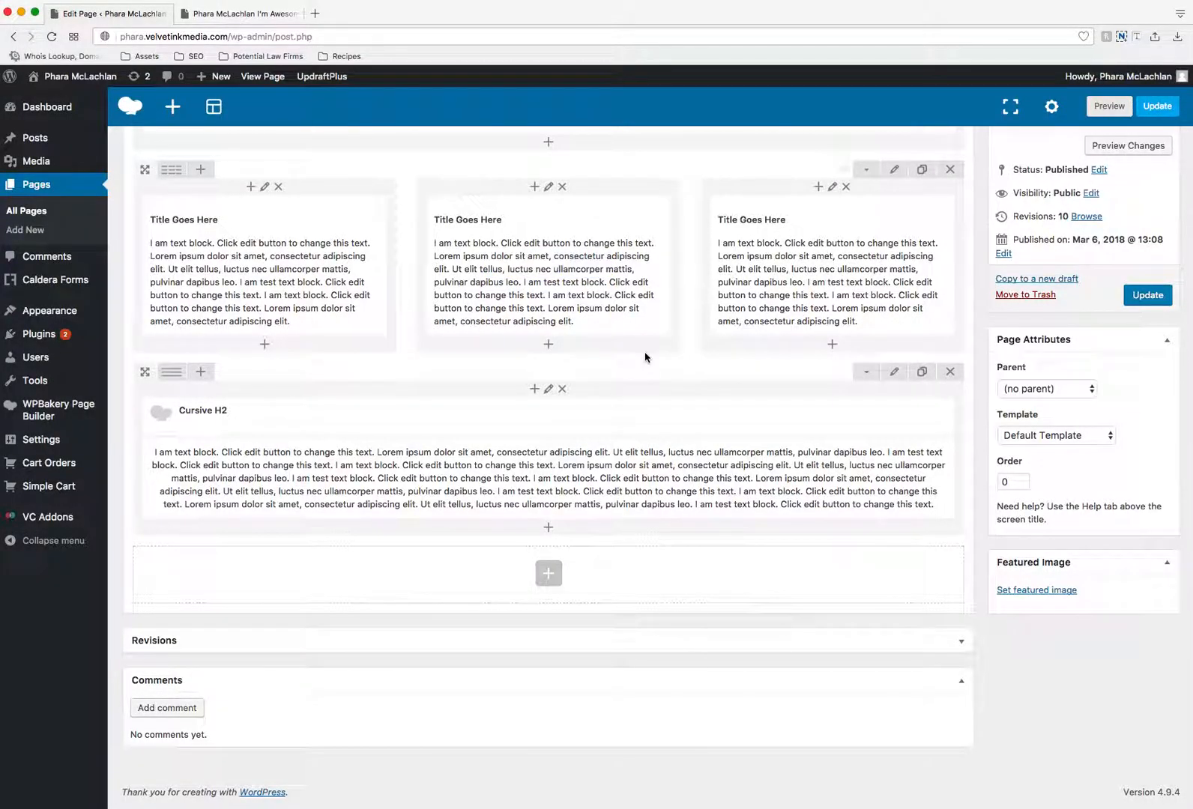
pyautogui.click(560, 480)
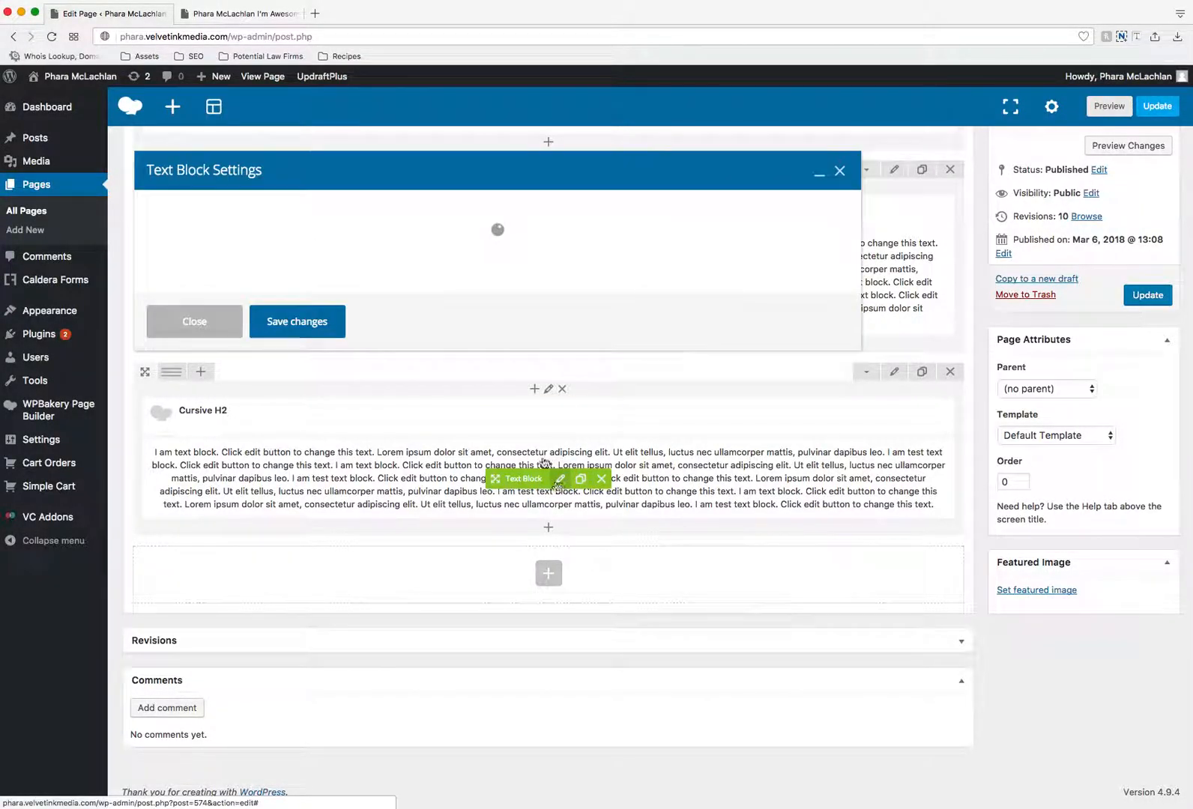
pyautogui.scroll(3, 192, 350)
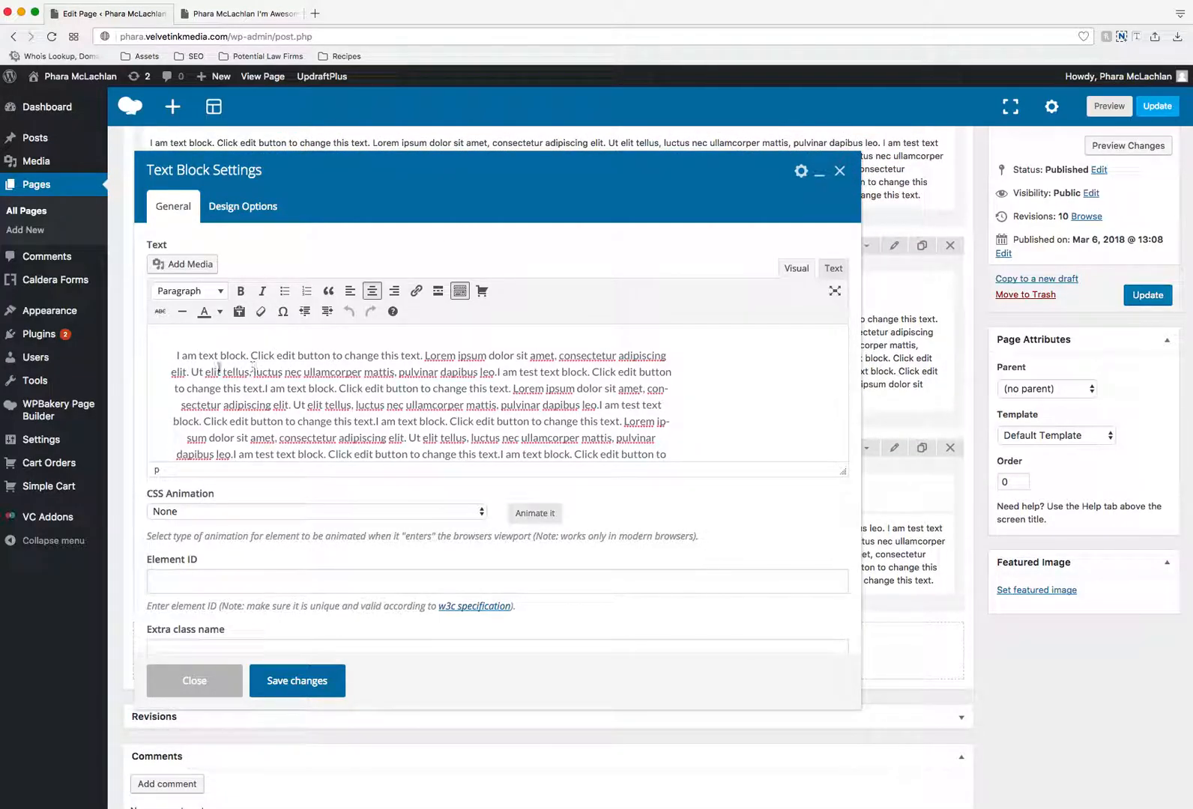
pyautogui.click(186, 266)
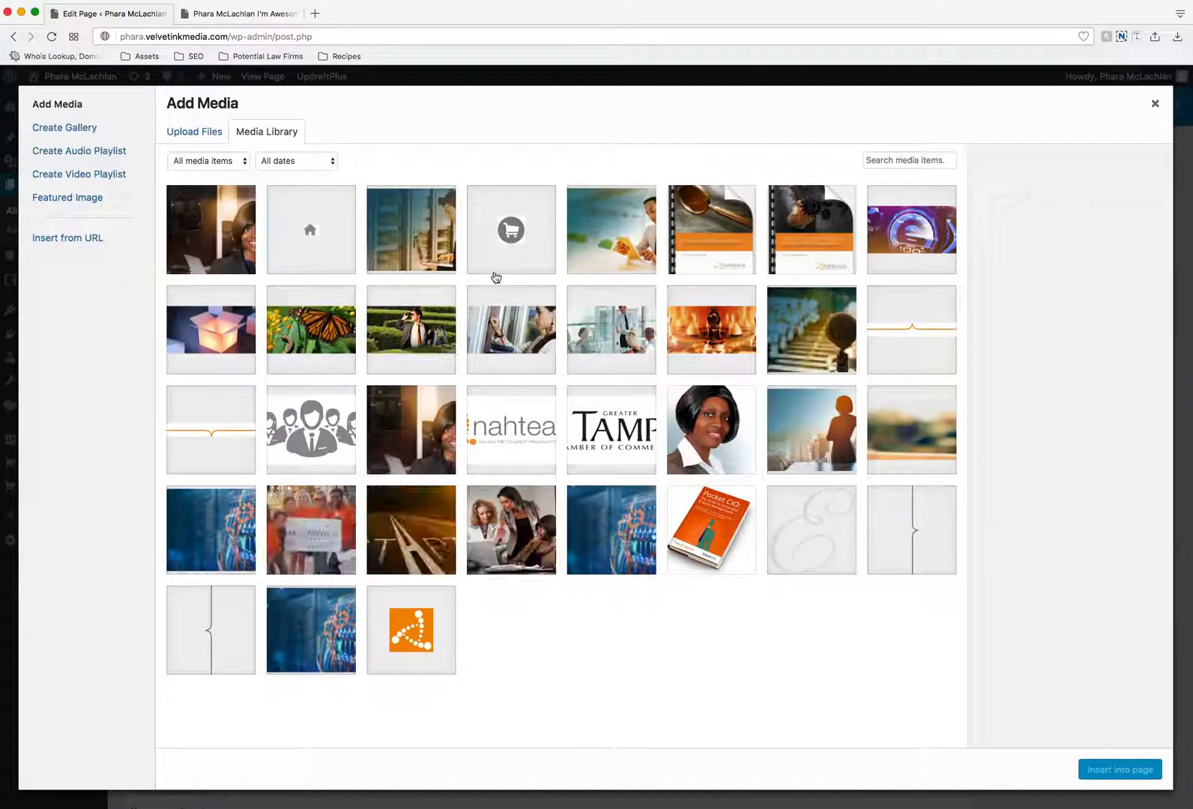
pyautogui.click(1154, 105)
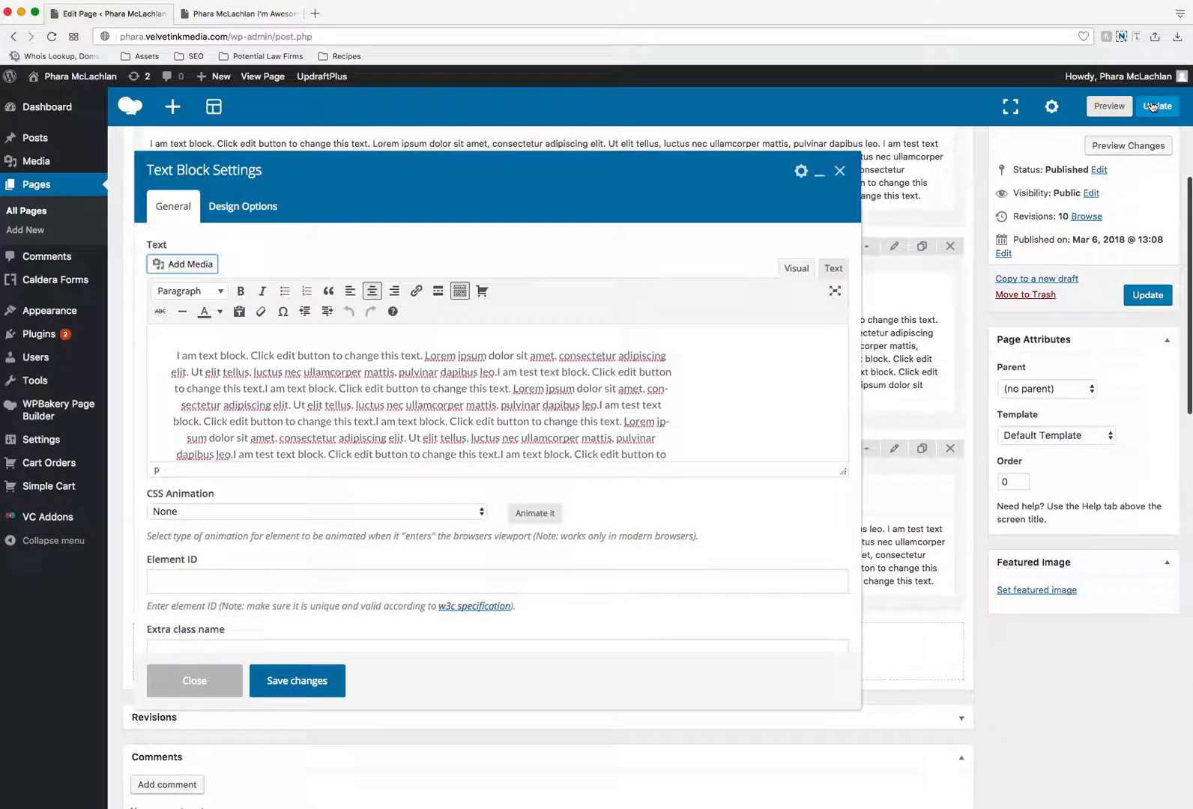
pyautogui.click(196, 677)
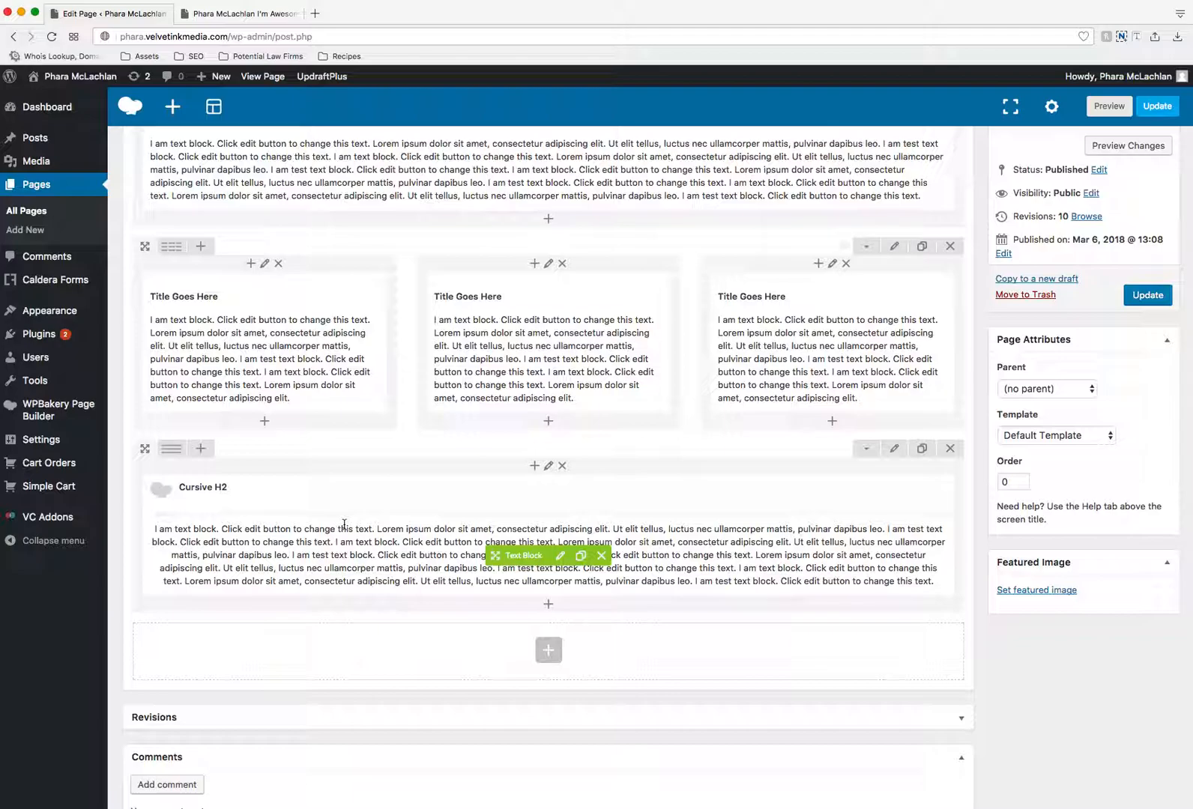
# - Split the bottom row into a two-thirds column and a one-third column
pyautogui.moveTo(182, 452)
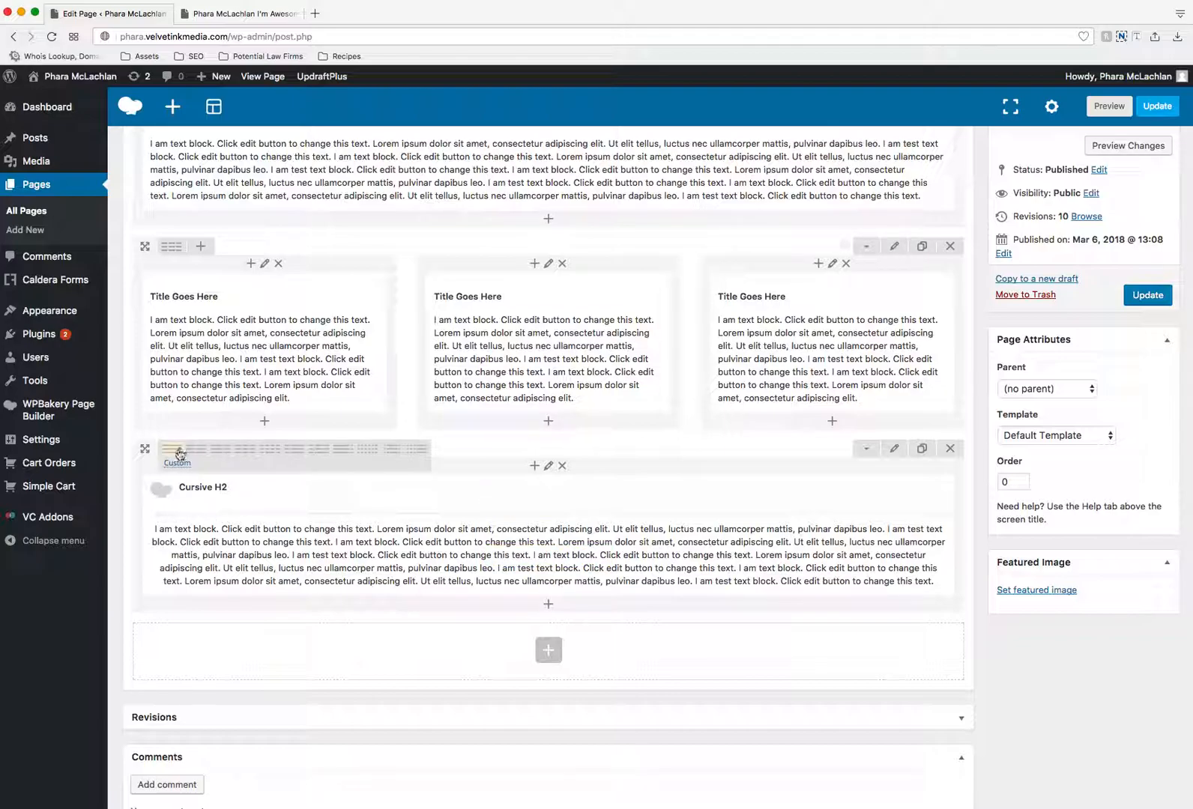
pyautogui.click(222, 452)
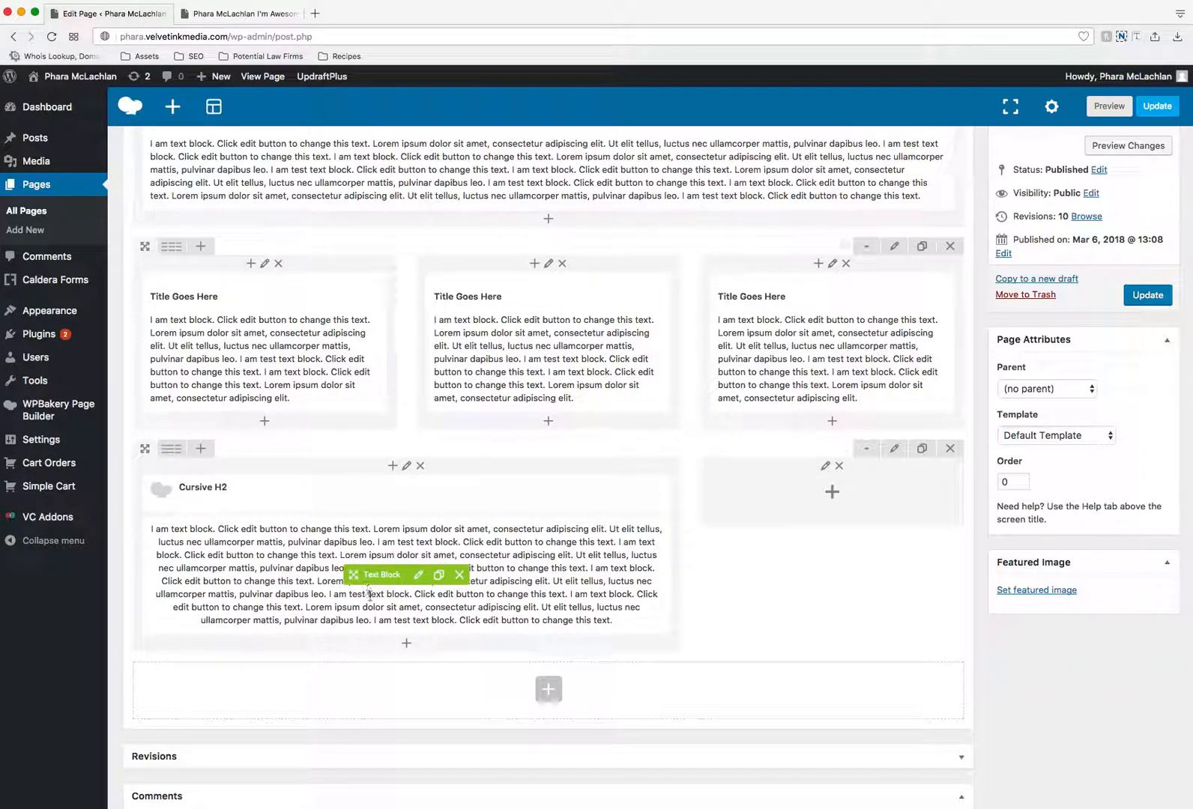
pyautogui.scroll(-1, 897, 556)
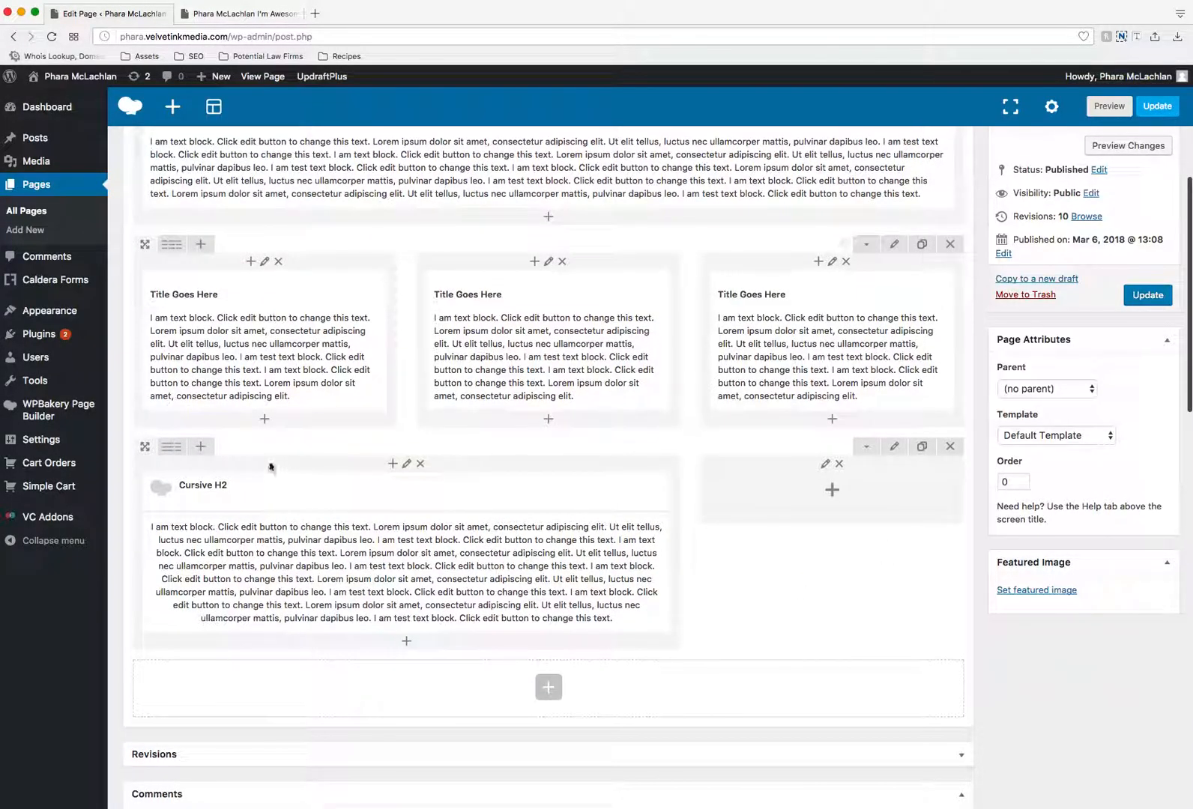
# - Add a Single Image element to the bottom row's empty one-third column, using hpblock01.jpg from the media library
pyautogui.moveTo(172, 447)
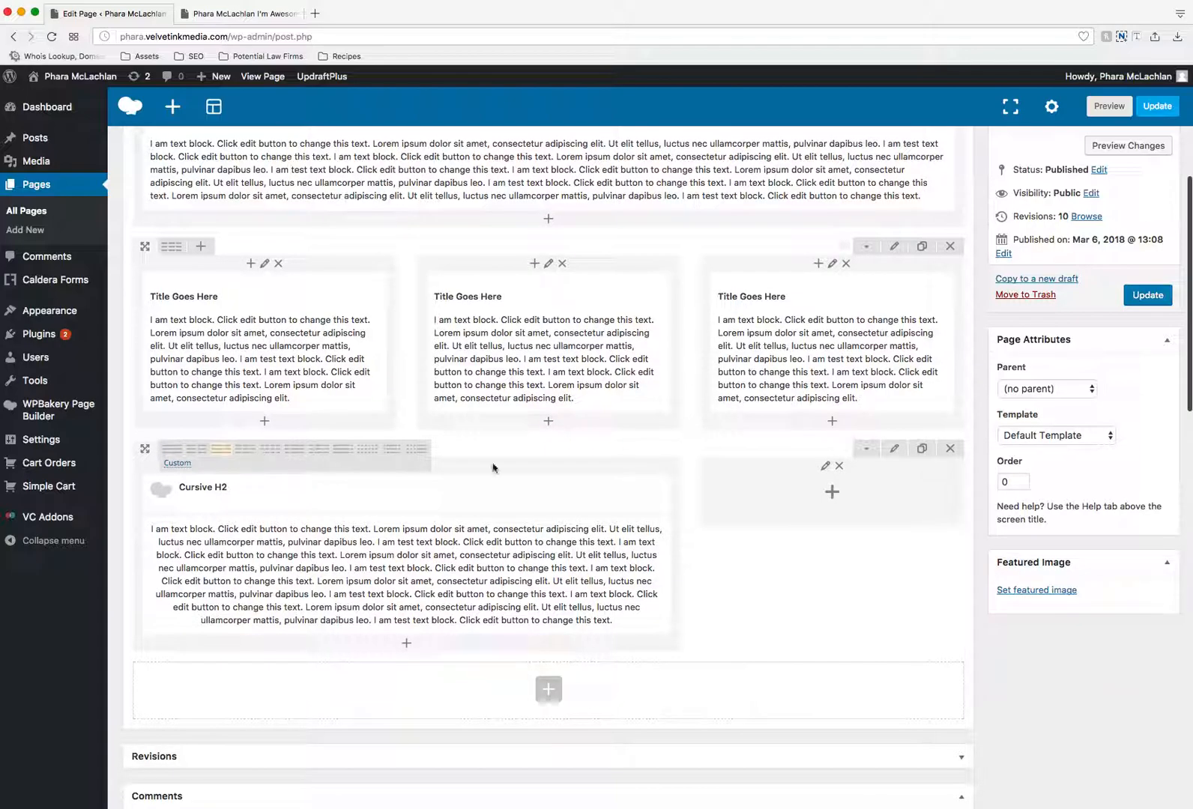
pyautogui.click(835, 507)
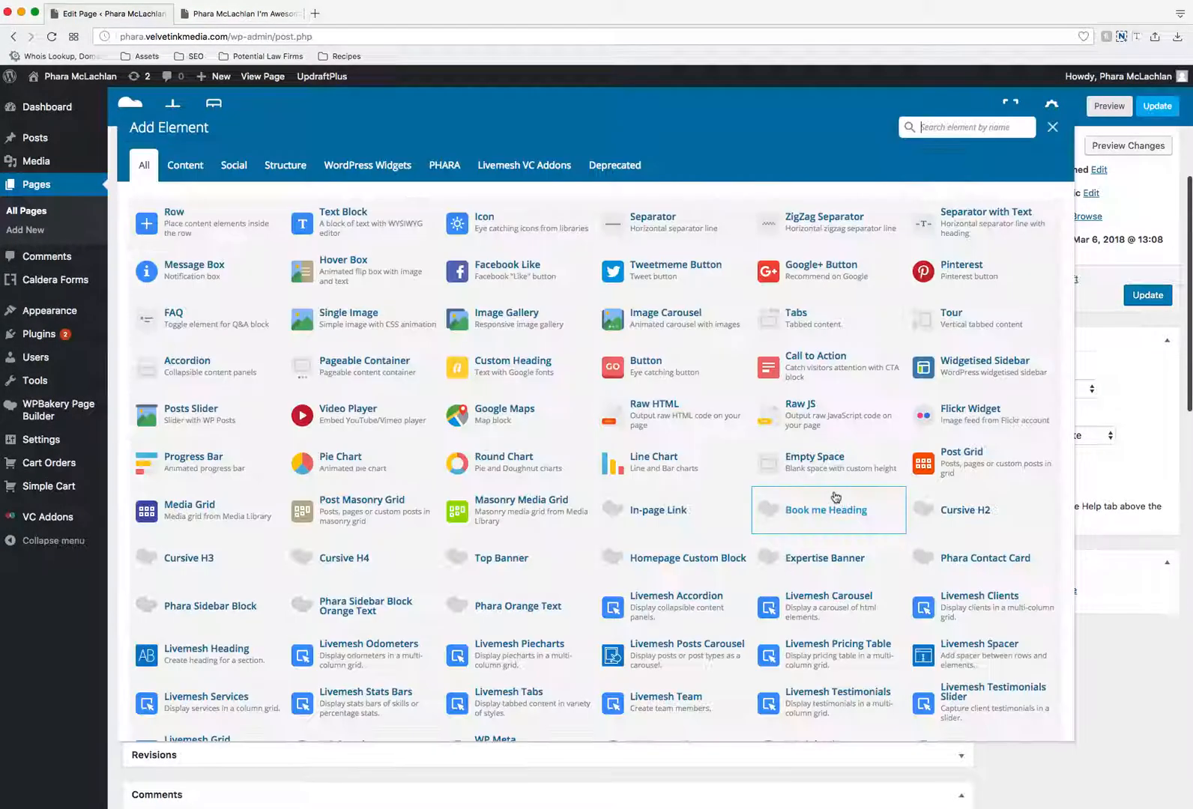
pyautogui.click(383, 320)
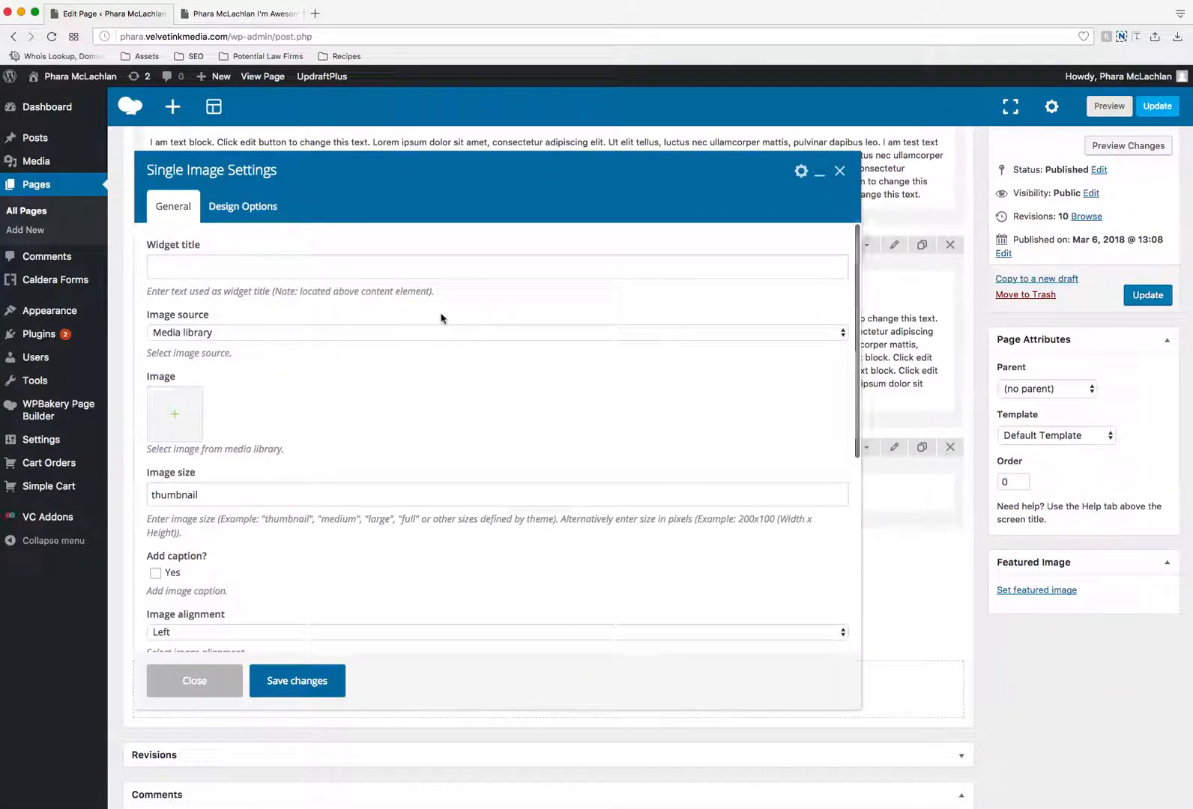
pyautogui.click(175, 417)
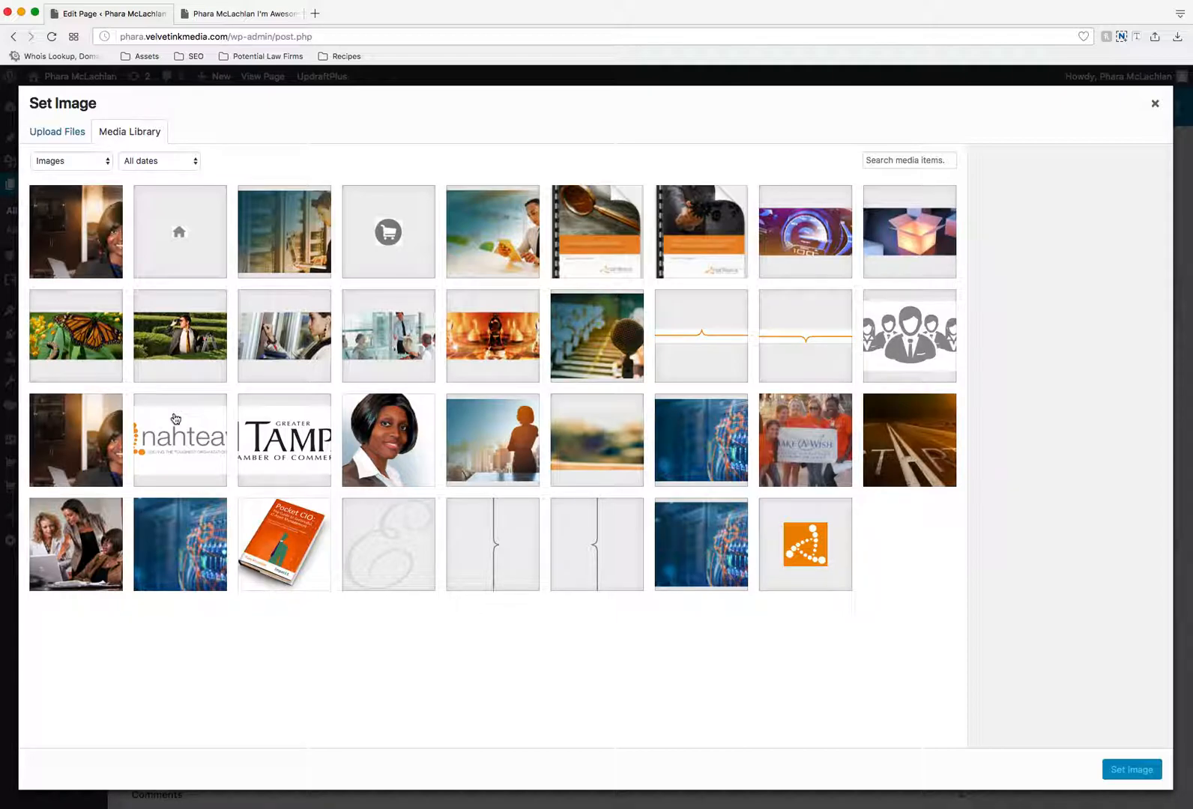
pyautogui.click(107, 535)
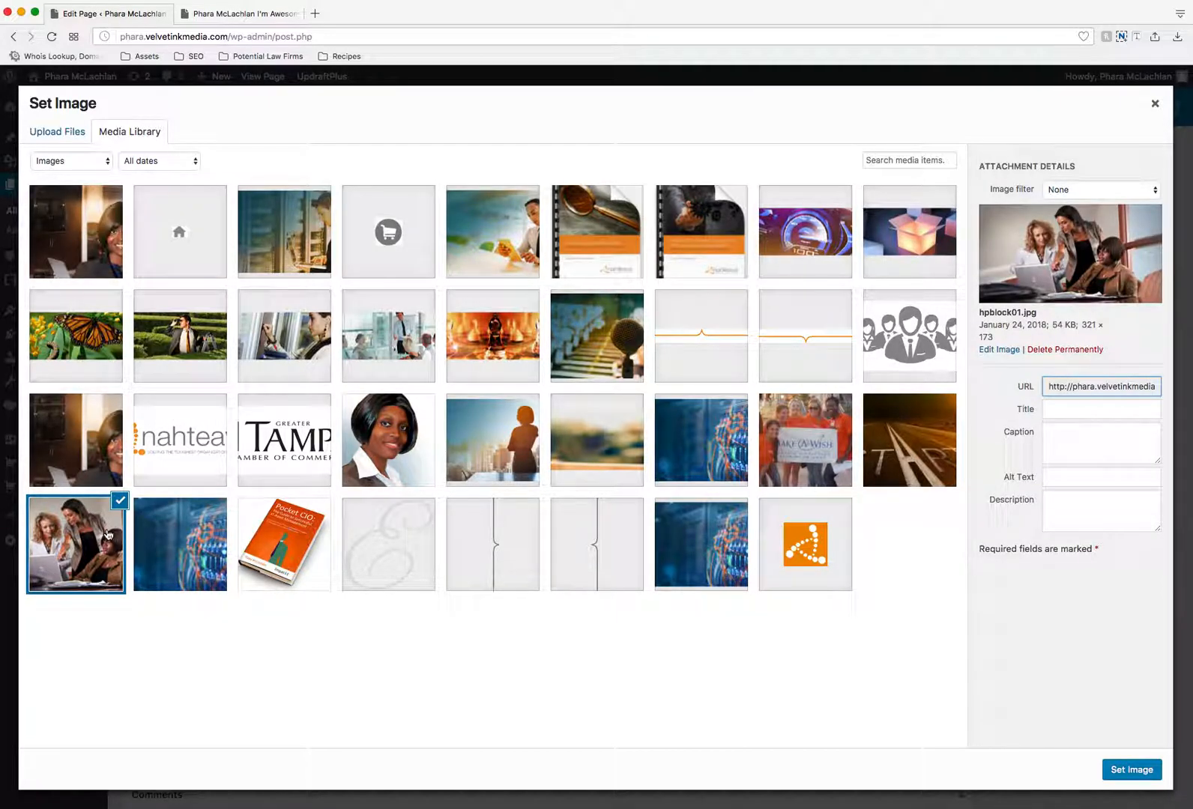
pyautogui.click(1132, 771)
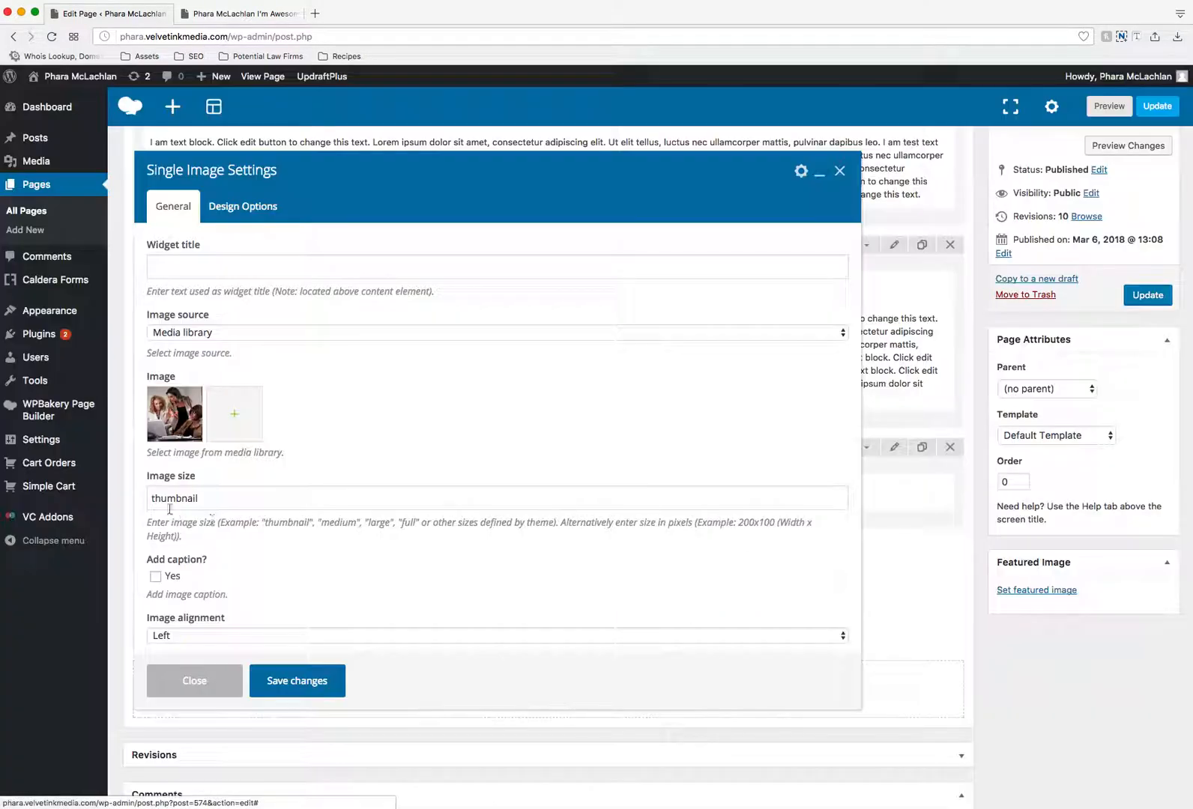
# - Set the single image's size to "full" and save the element
pyautogui.doubleClick(168, 496)
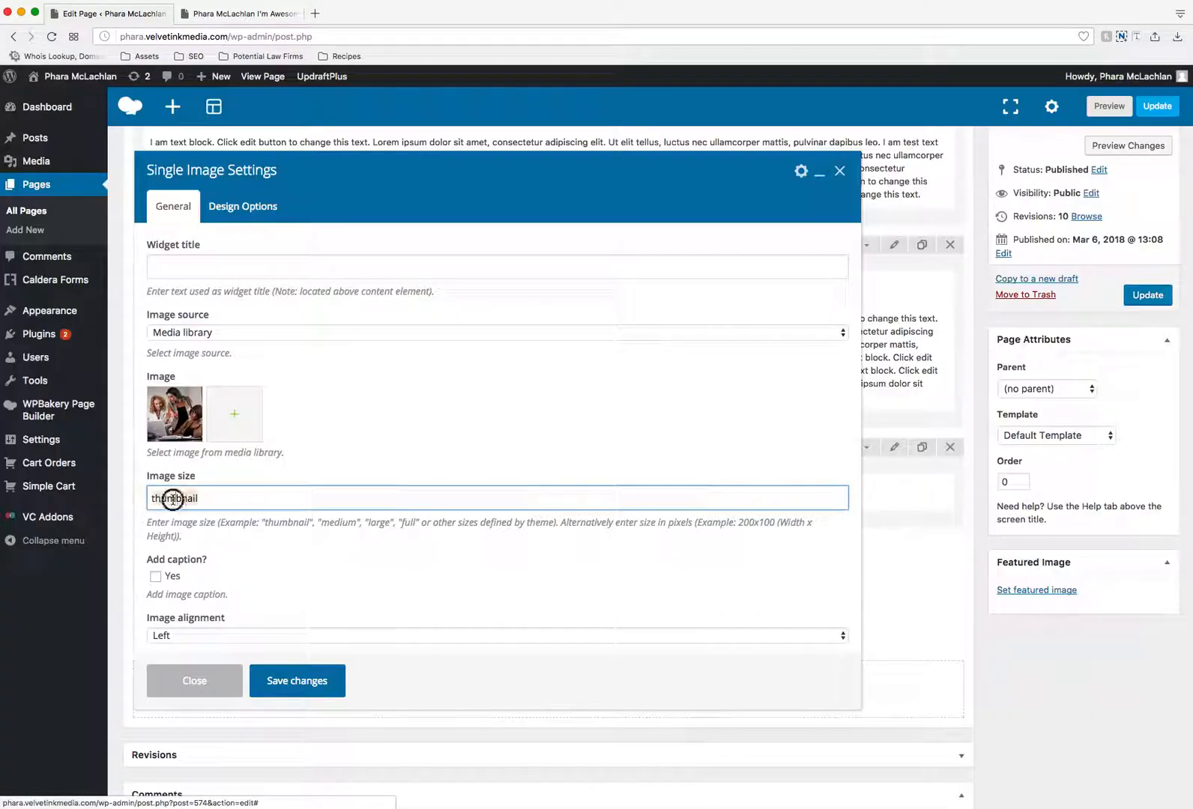
pyautogui.write('t')
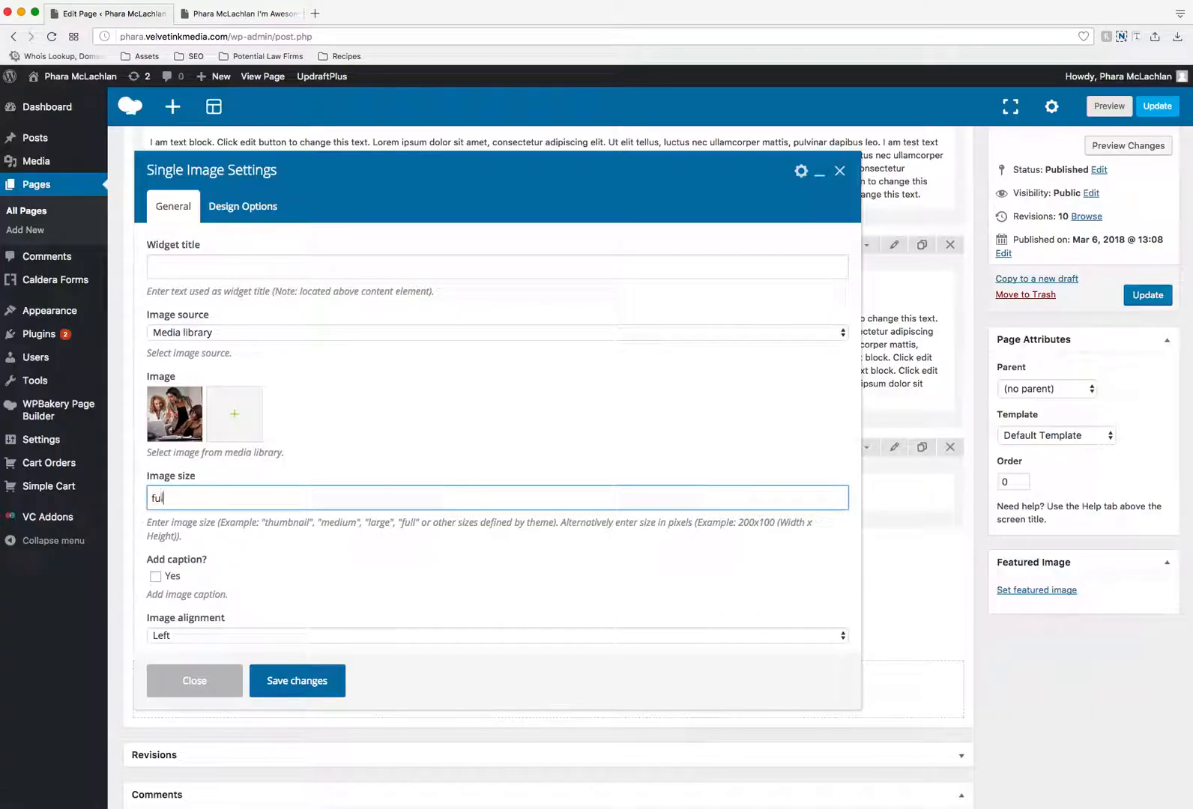
pyautogui.moveTo(211, 533); pyautogui.dragTo(149, 529)
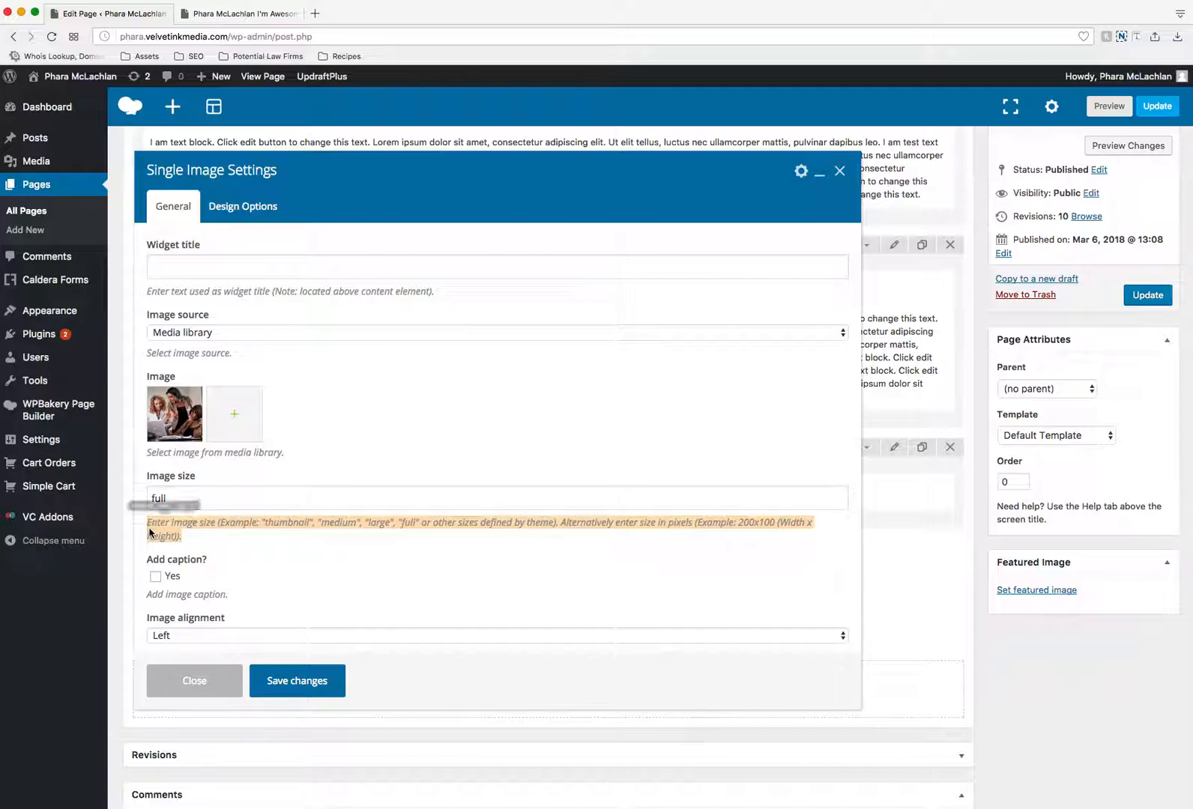
pyautogui.click(289, 499)
pyautogui.write('full')
pyautogui.scroll(-3, 347, 474)
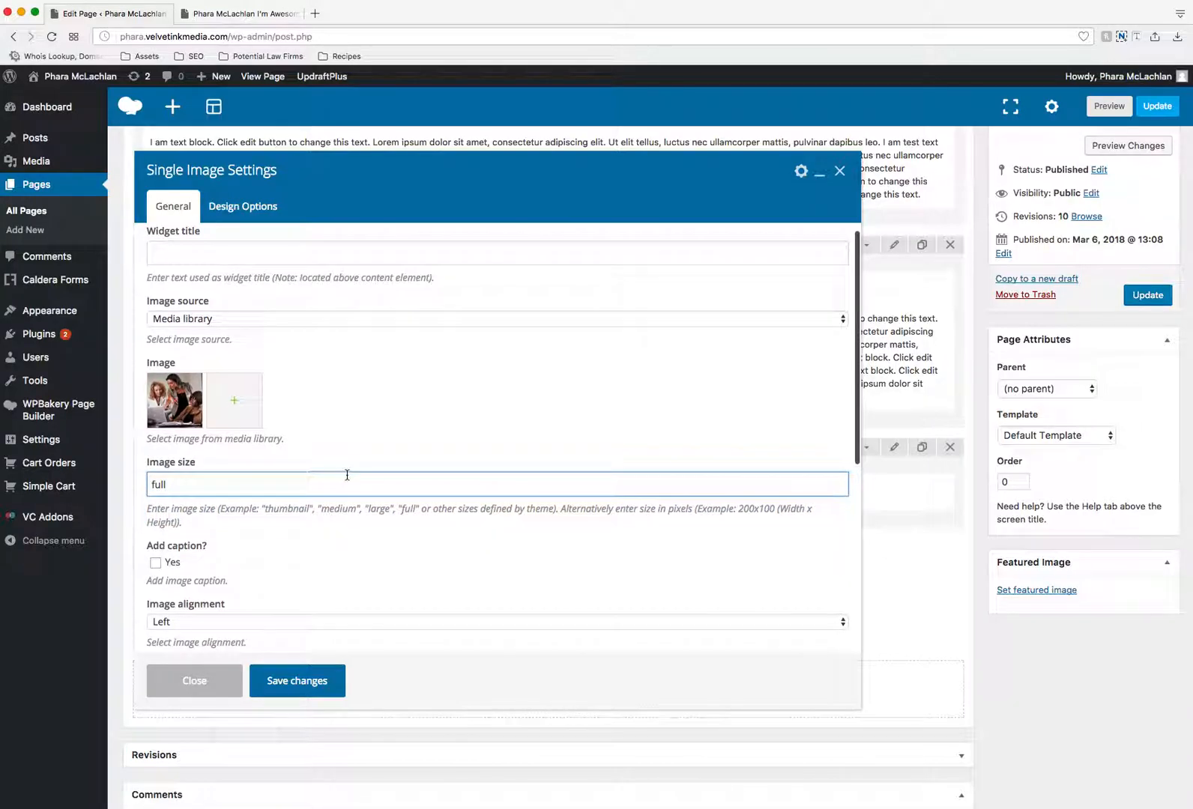
pyautogui.scroll(-2, 350, 481)
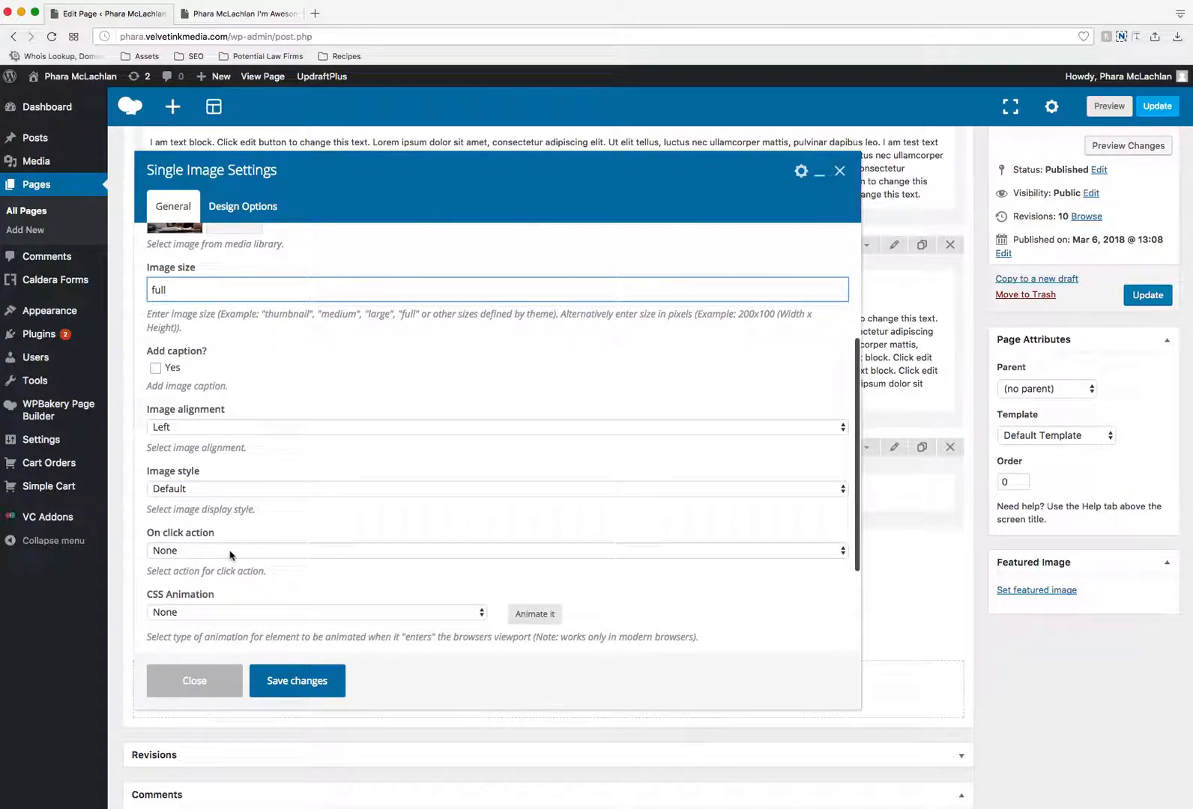
pyautogui.scroll(-3, 293, 505)
pyautogui.scroll(6, 301, 503)
pyautogui.scroll(3, 300, 502)
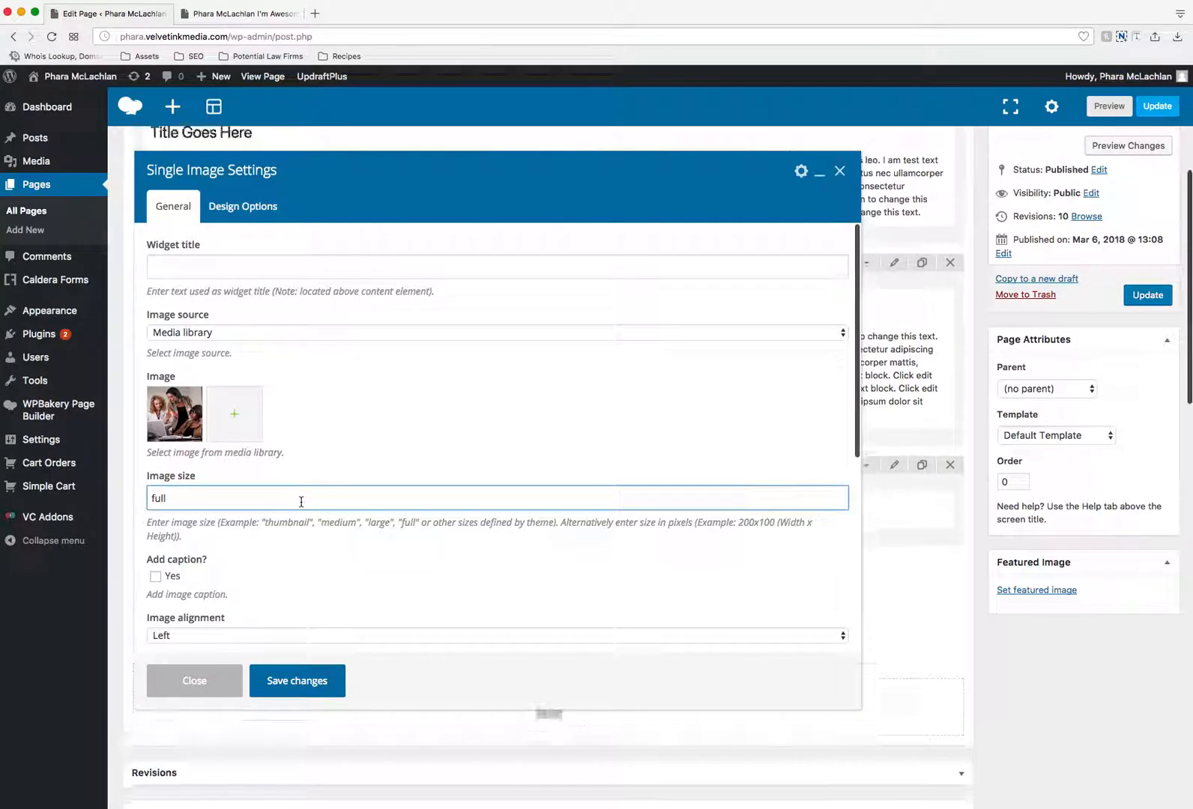
pyautogui.click(298, 694)
# - Update the page and reload its live version to check the image in the bottom row
pyautogui.click(1163, 298)
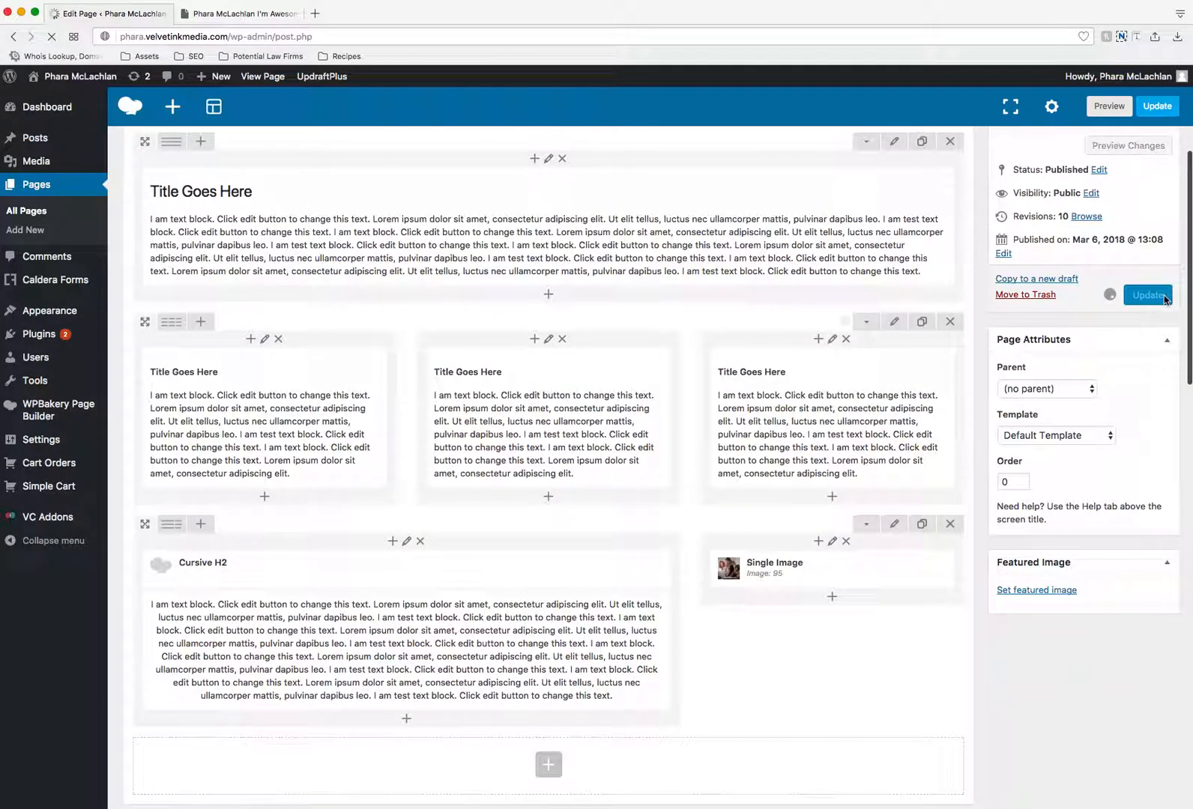
pyautogui.click(281, 11)
pyautogui.scroll(8, 349, 222)
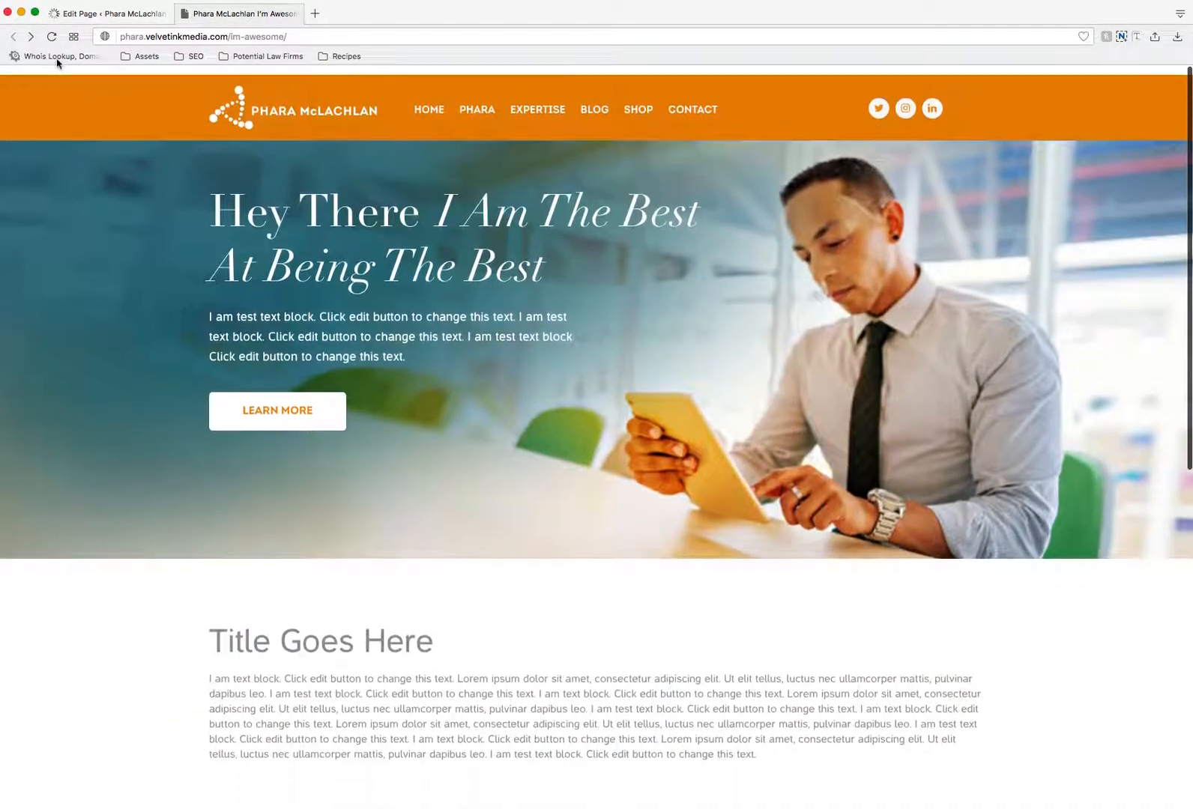
pyautogui.press('super+r')
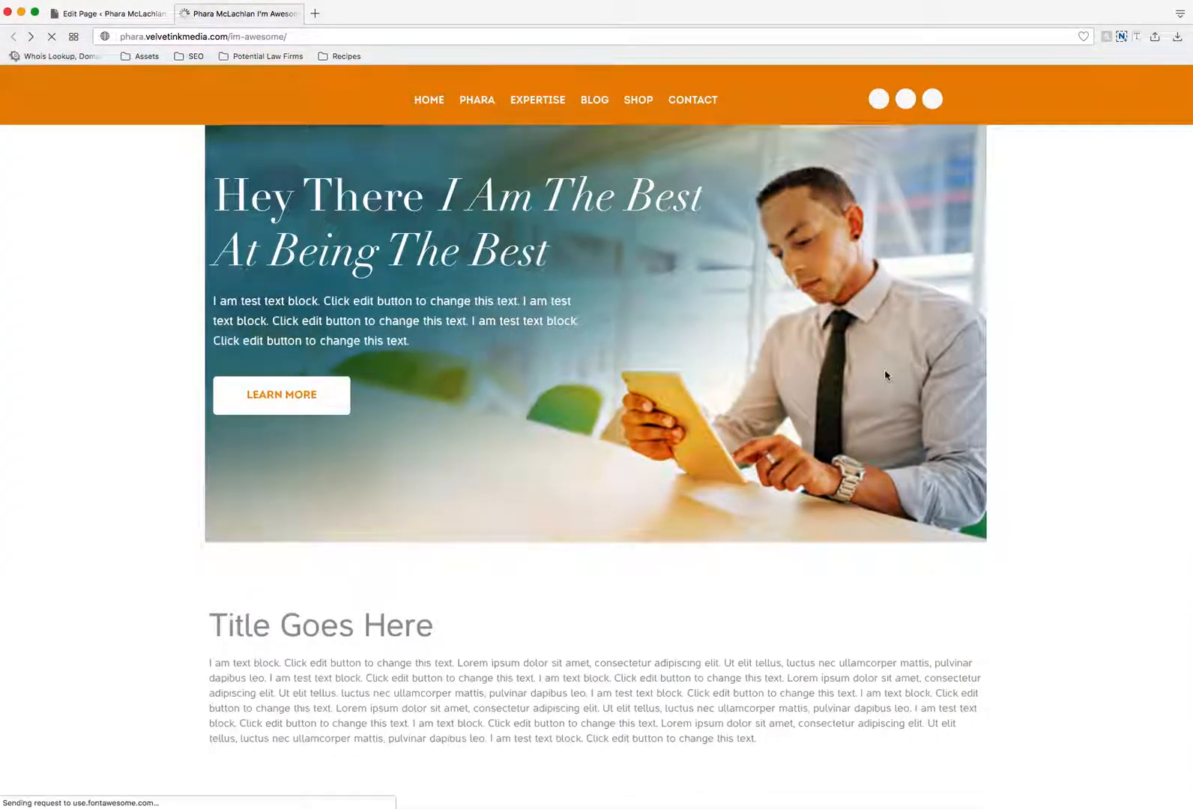
pyautogui.scroll(-10, 885, 375)
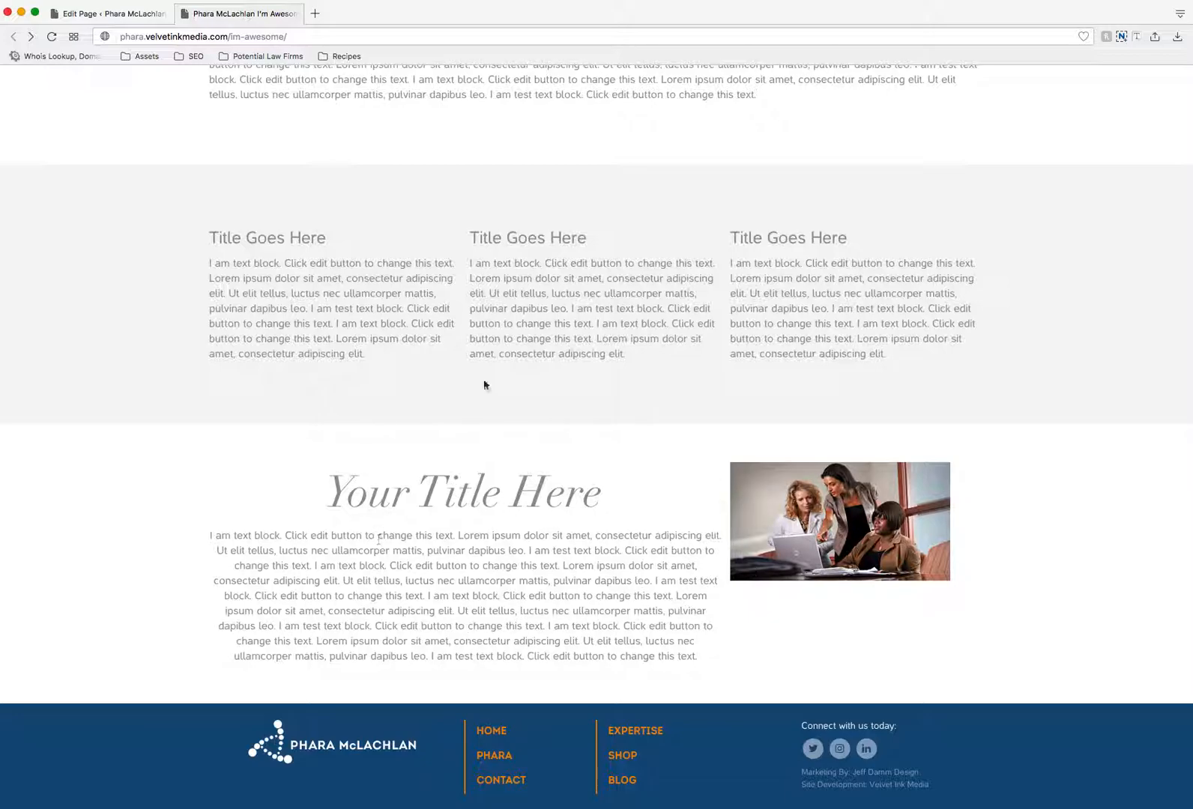
# - Return to the page editor, set the Cursive H2 heading's alignment value to "left", and save the element
pyautogui.click(146, 15)
pyautogui.scroll(-8, 453, 282)
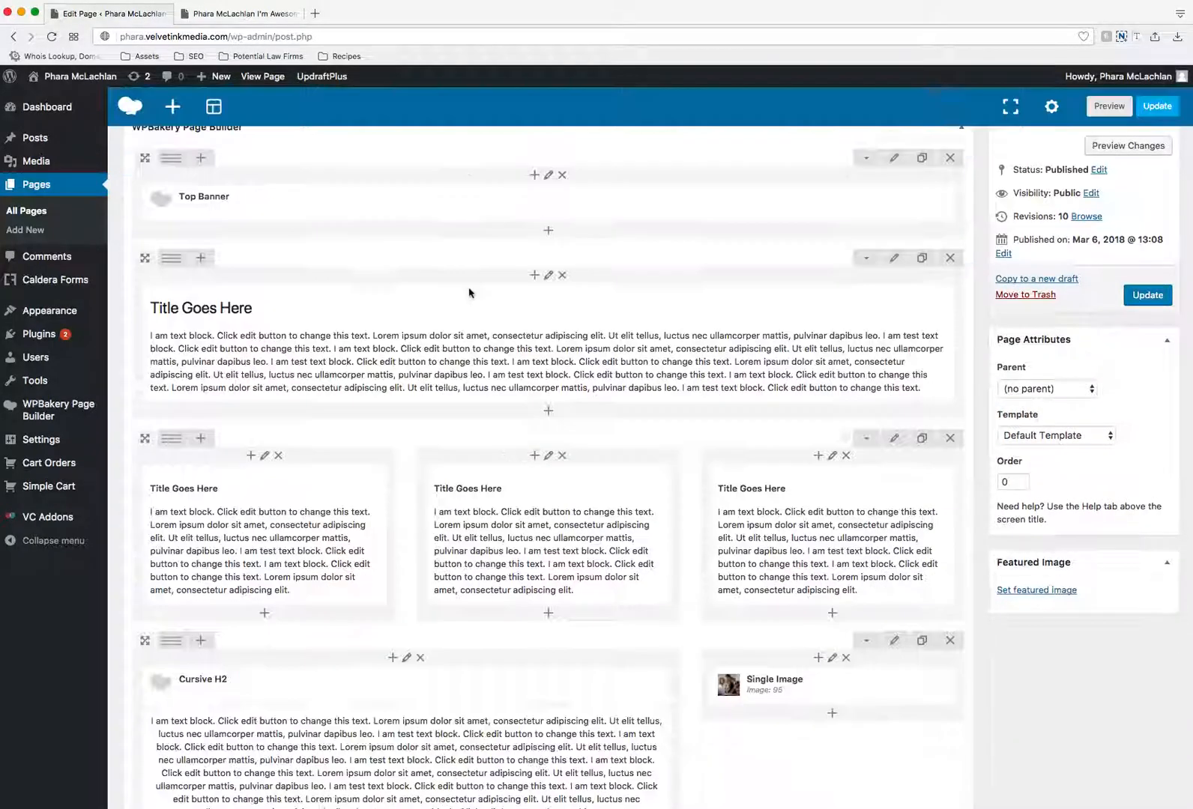
pyautogui.click(247, 14)
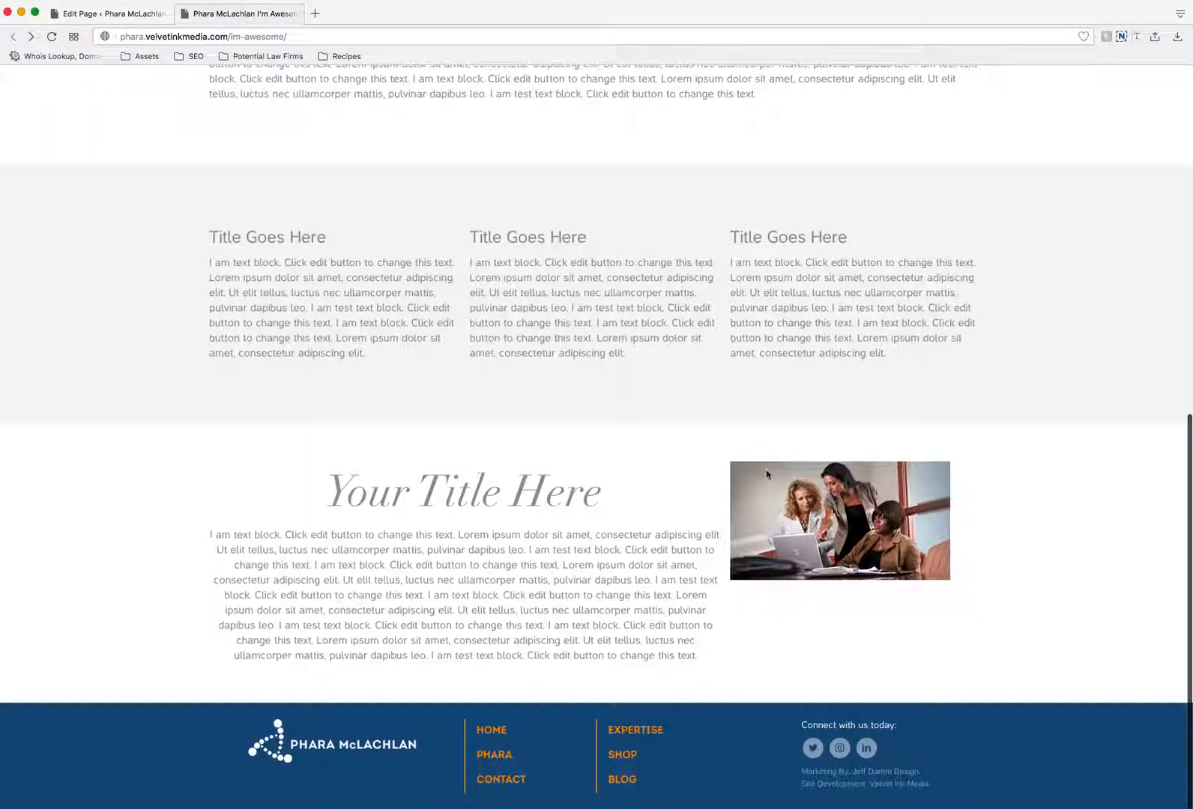
pyautogui.click(139, 21)
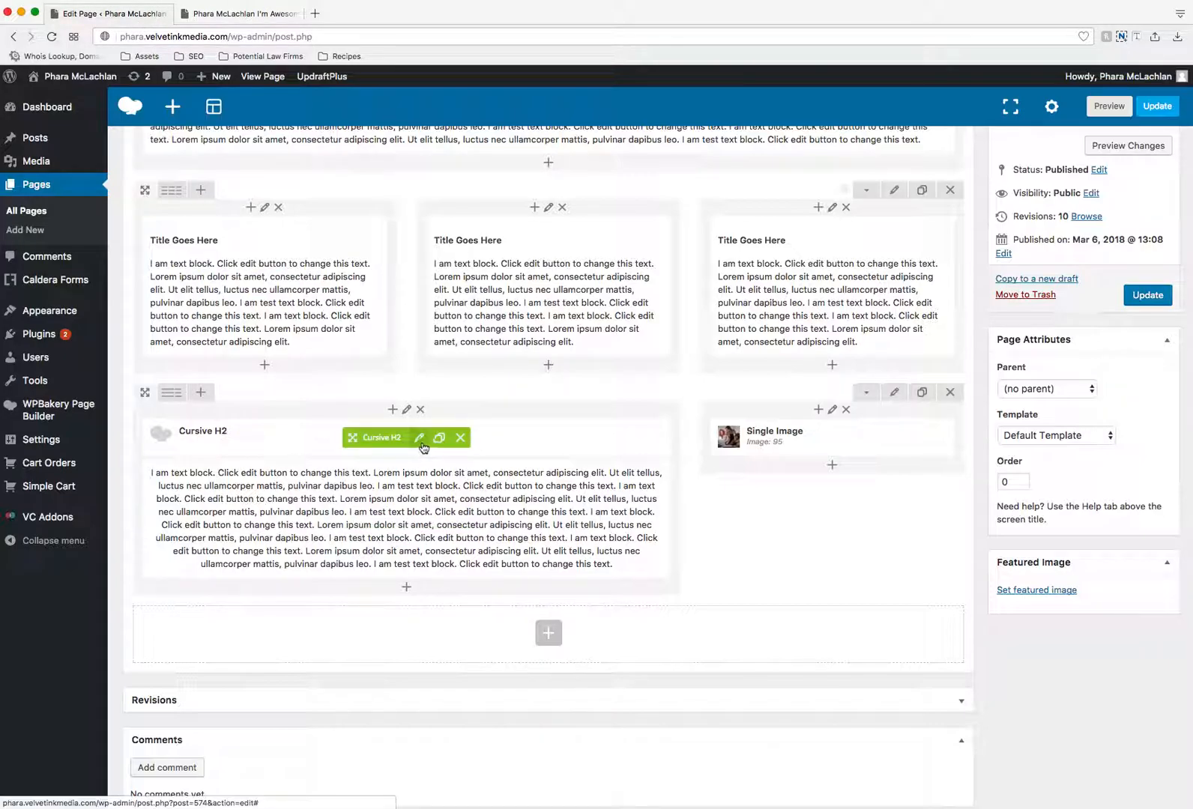
pyautogui.click(418, 436)
pyautogui.doubleClick(187, 291)
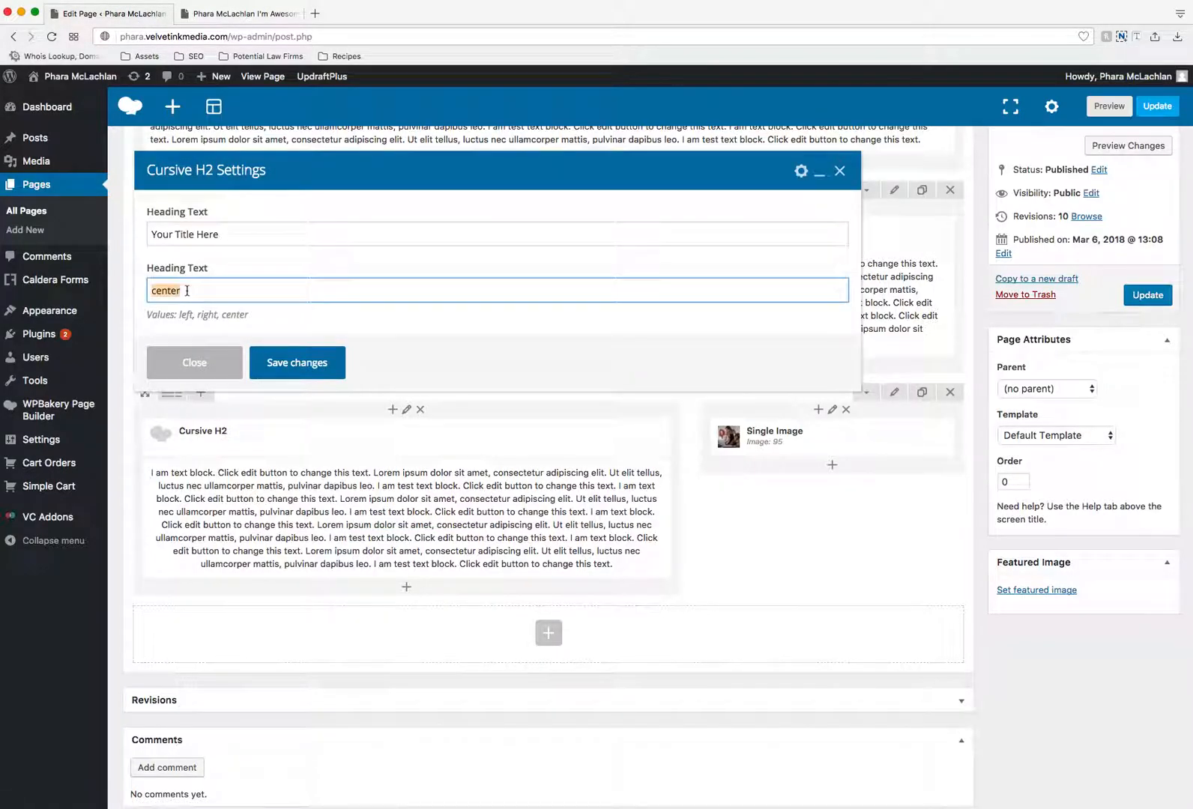
pyautogui.write('left')
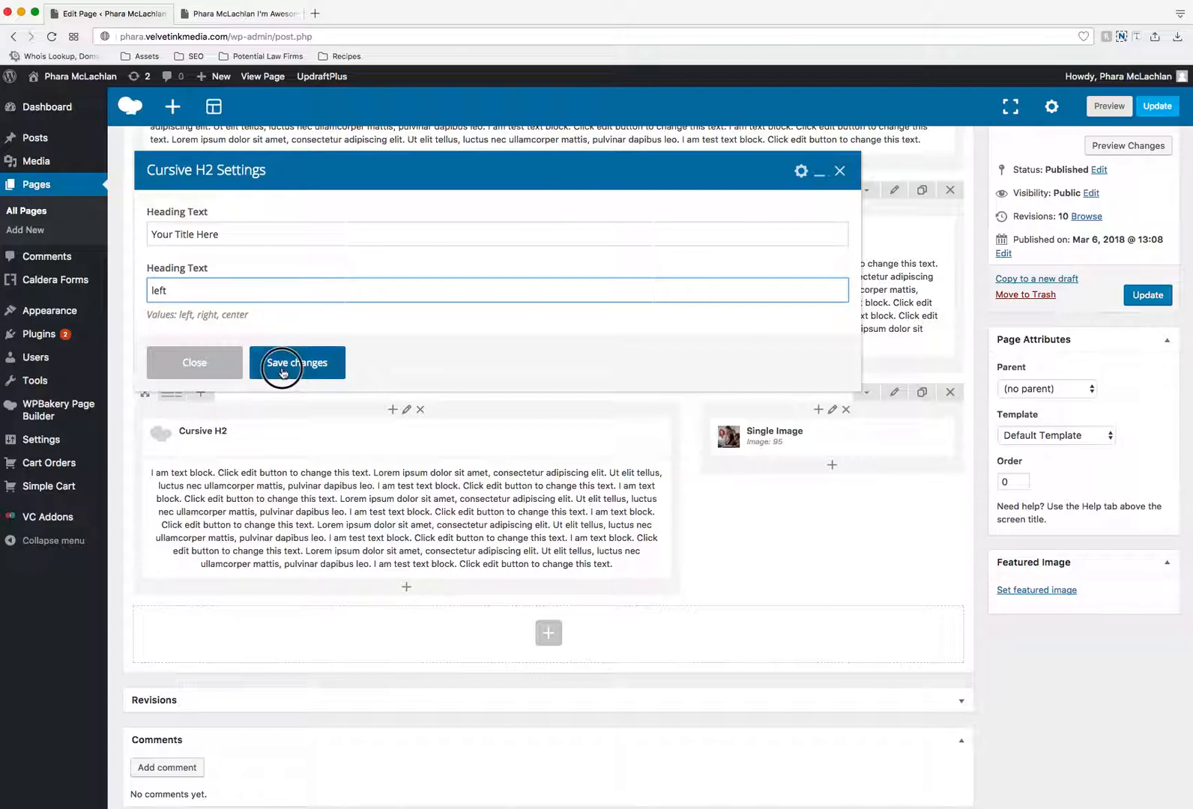
pyautogui.click(283, 362)
# - Left-align all the text in the bottom row's text block and save it
pyautogui.click(419, 520)
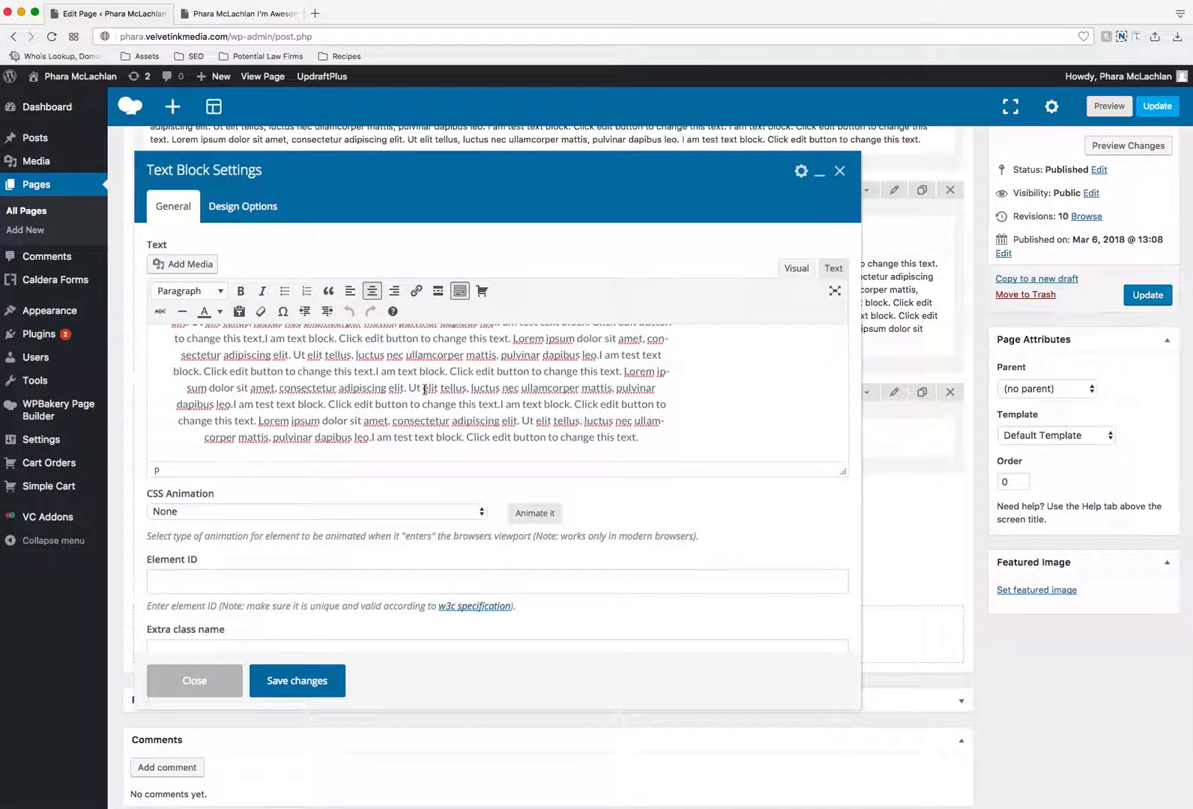
pyautogui.press('super+a')
pyautogui.click(350, 291)
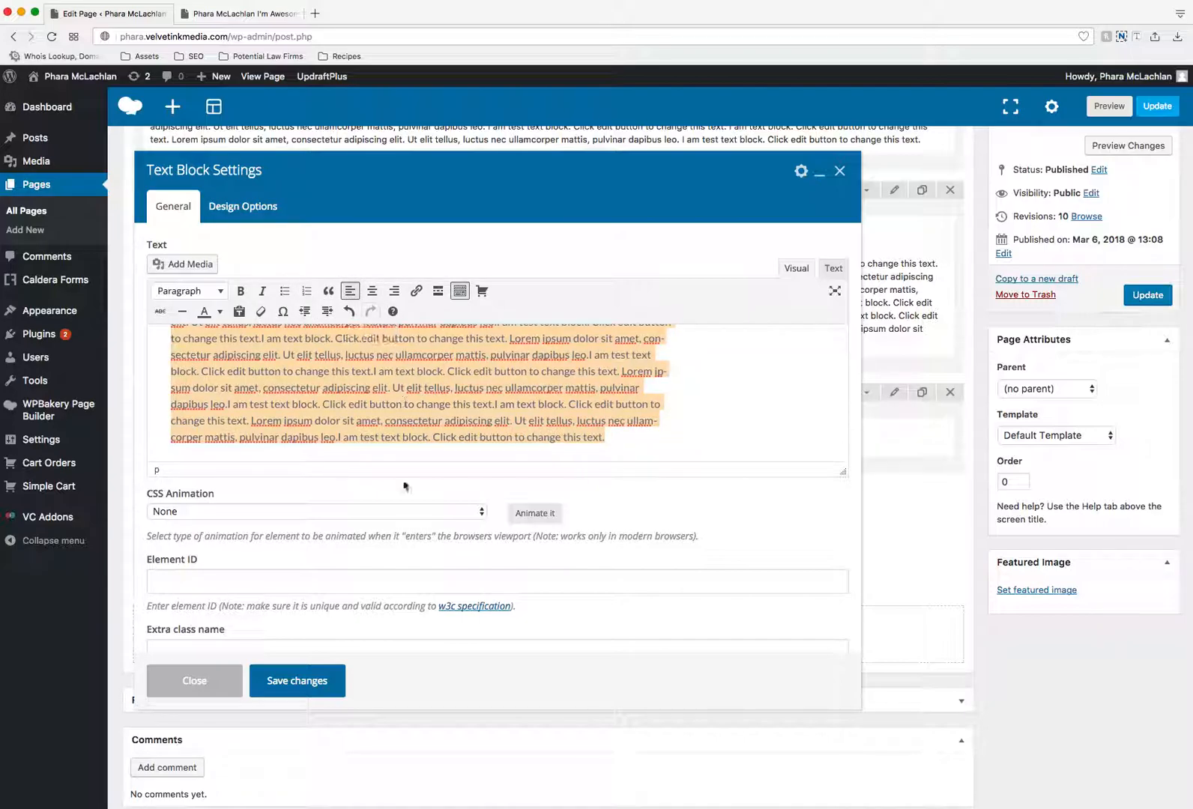
pyautogui.click(311, 681)
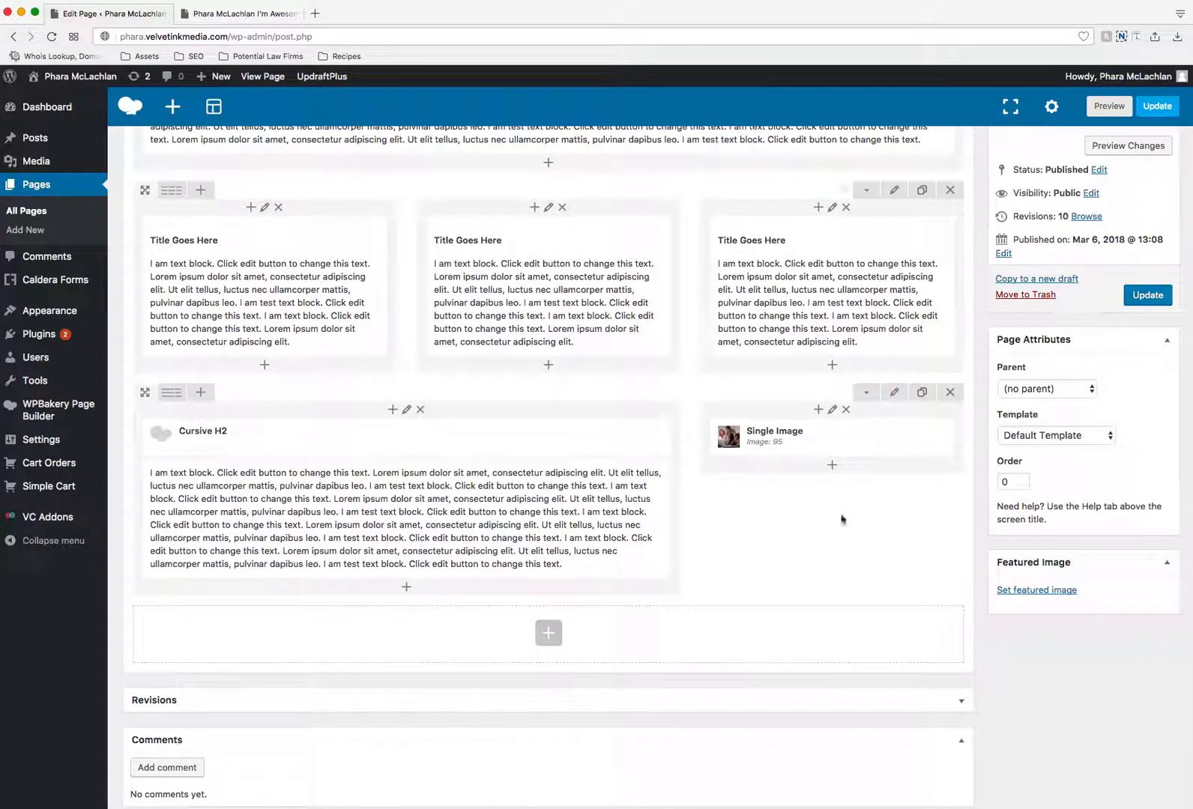
# - Set the alignment of the bottom row's single image to Right
pyautogui.moveTo(834, 442)
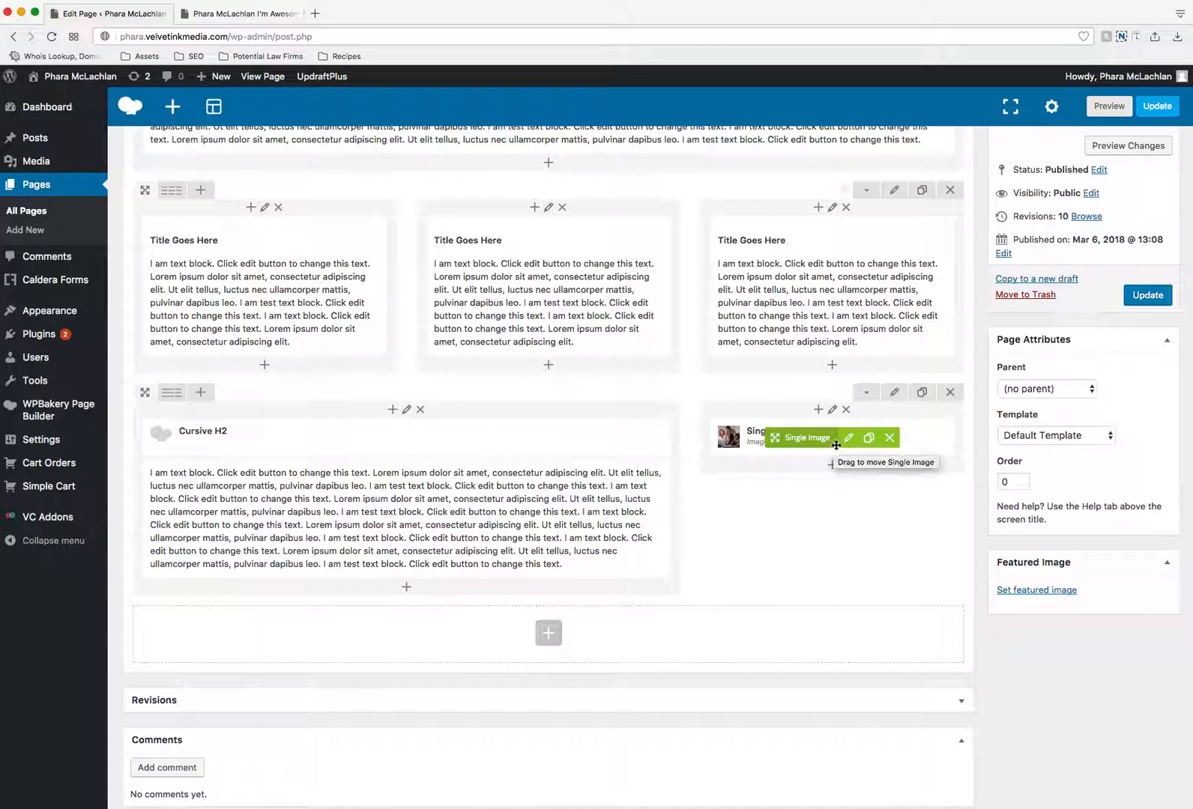
pyautogui.click(847, 437)
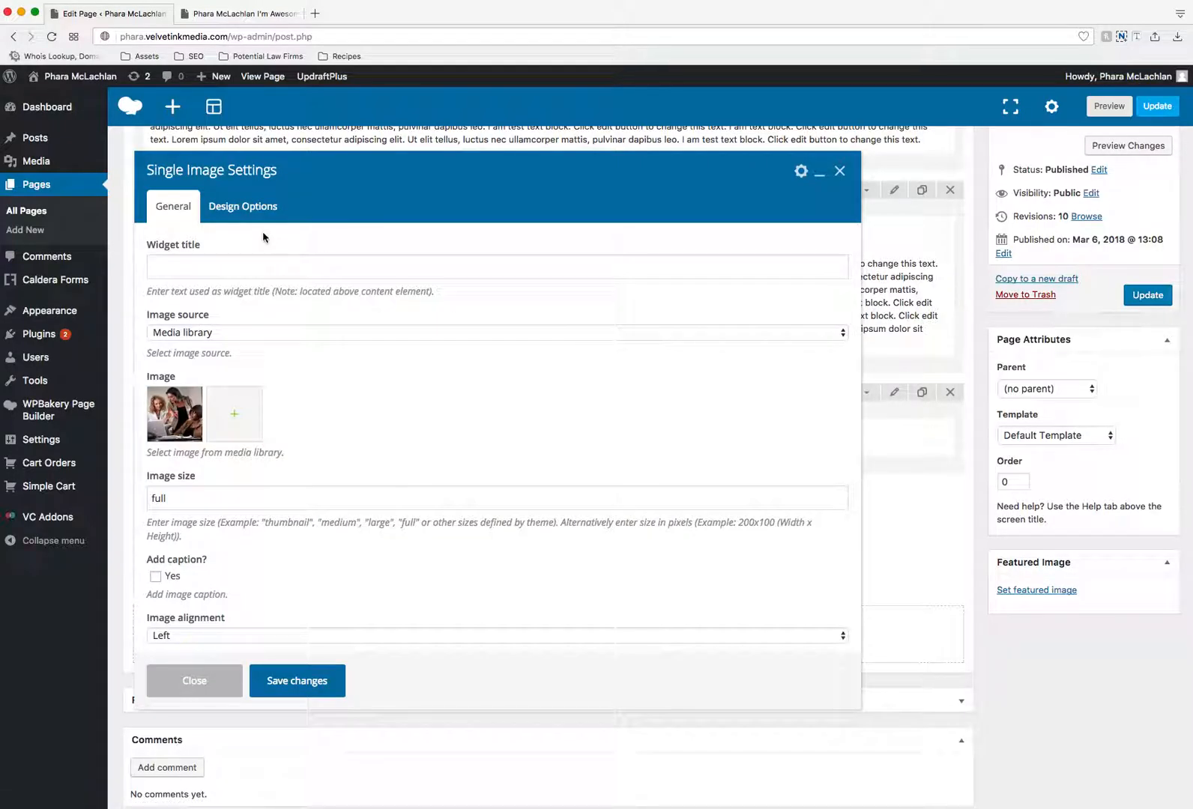
pyautogui.click(253, 631)
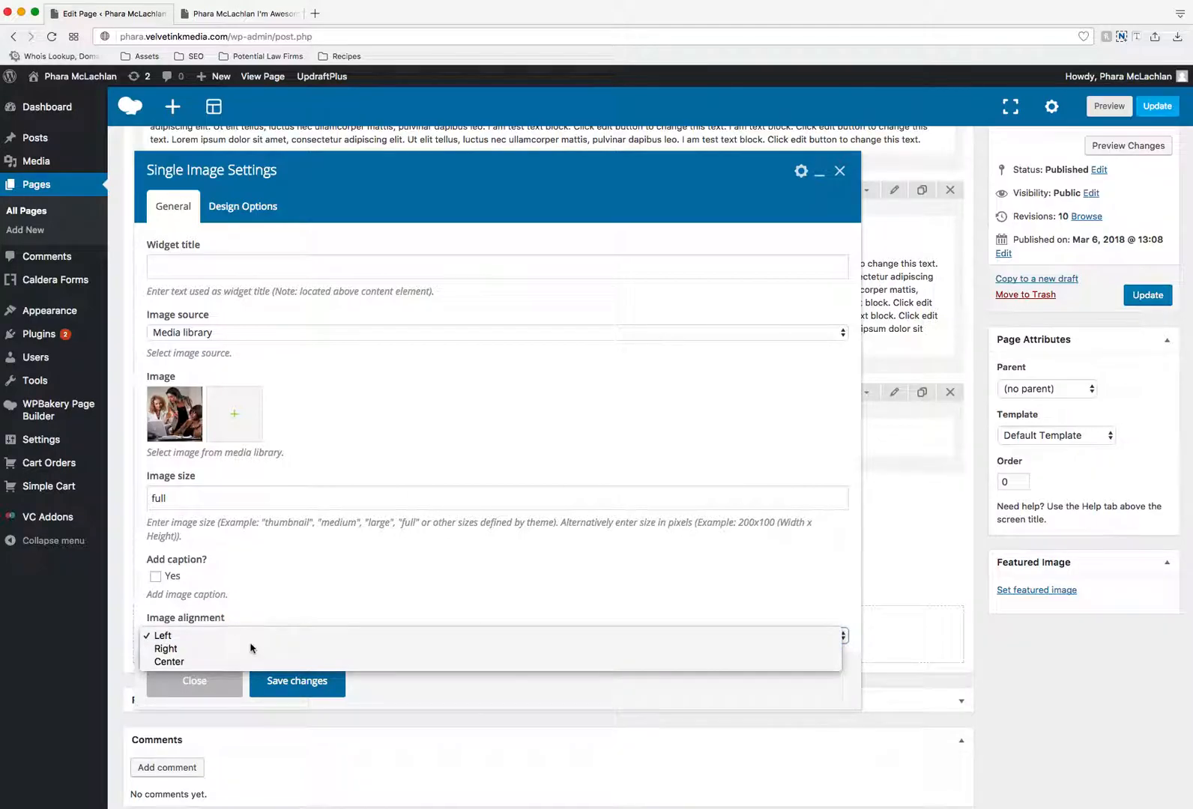
pyautogui.click(253, 646)
pyautogui.moveTo(399, 186); pyautogui.dragTo(445, 182)
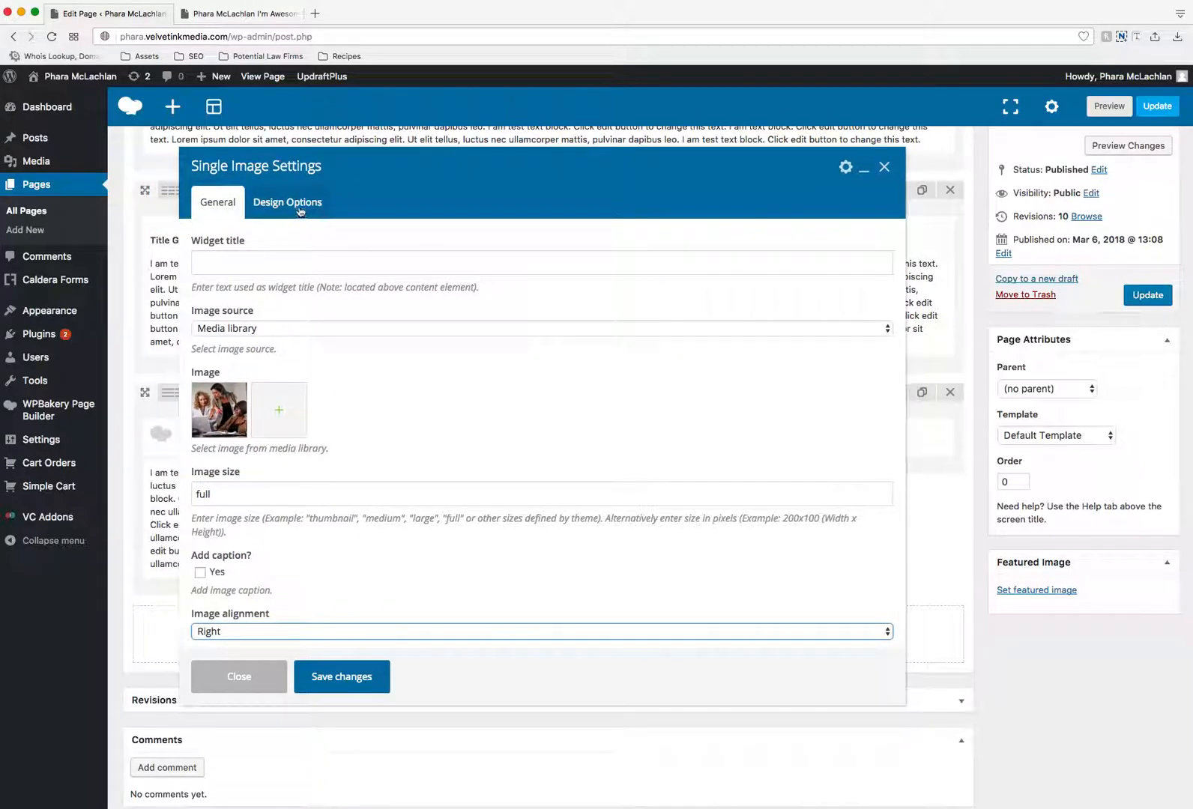
# - Compare the image's position on the live page, adjust its padding in the design options, and save the element
pyautogui.click(287, 201)
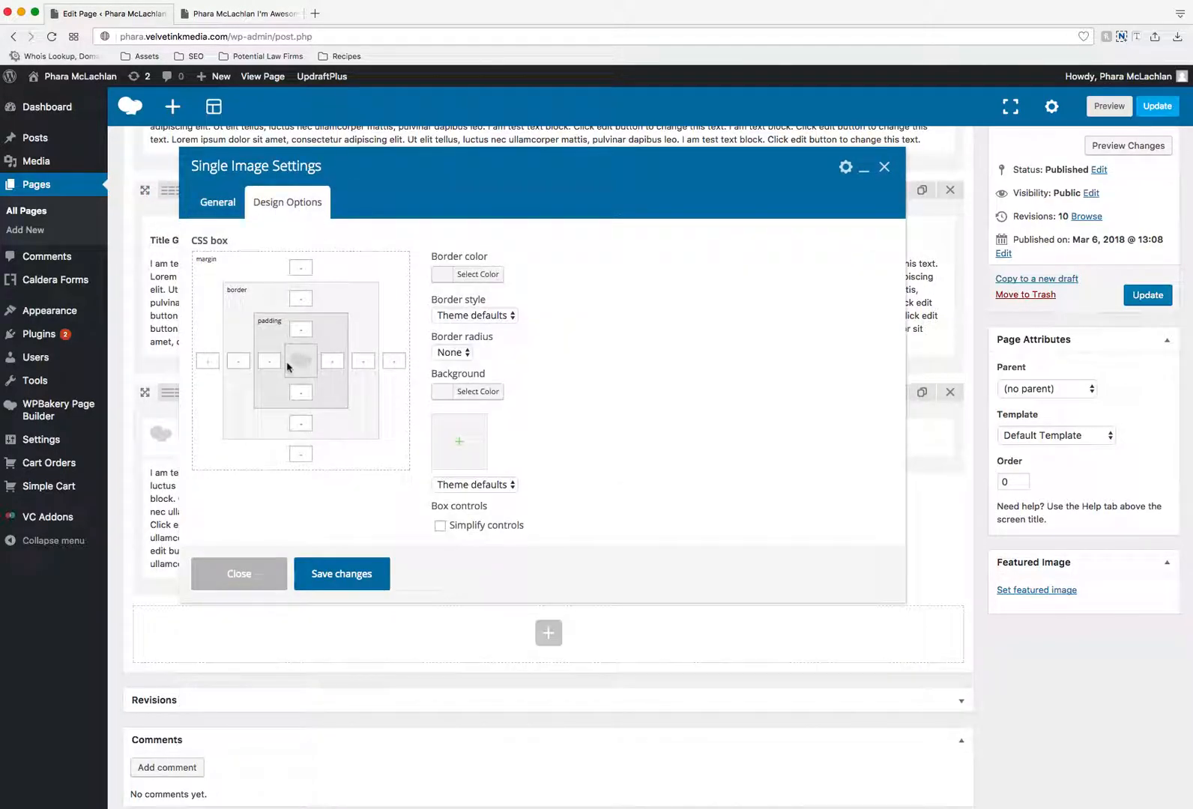
pyautogui.click(228, 14)
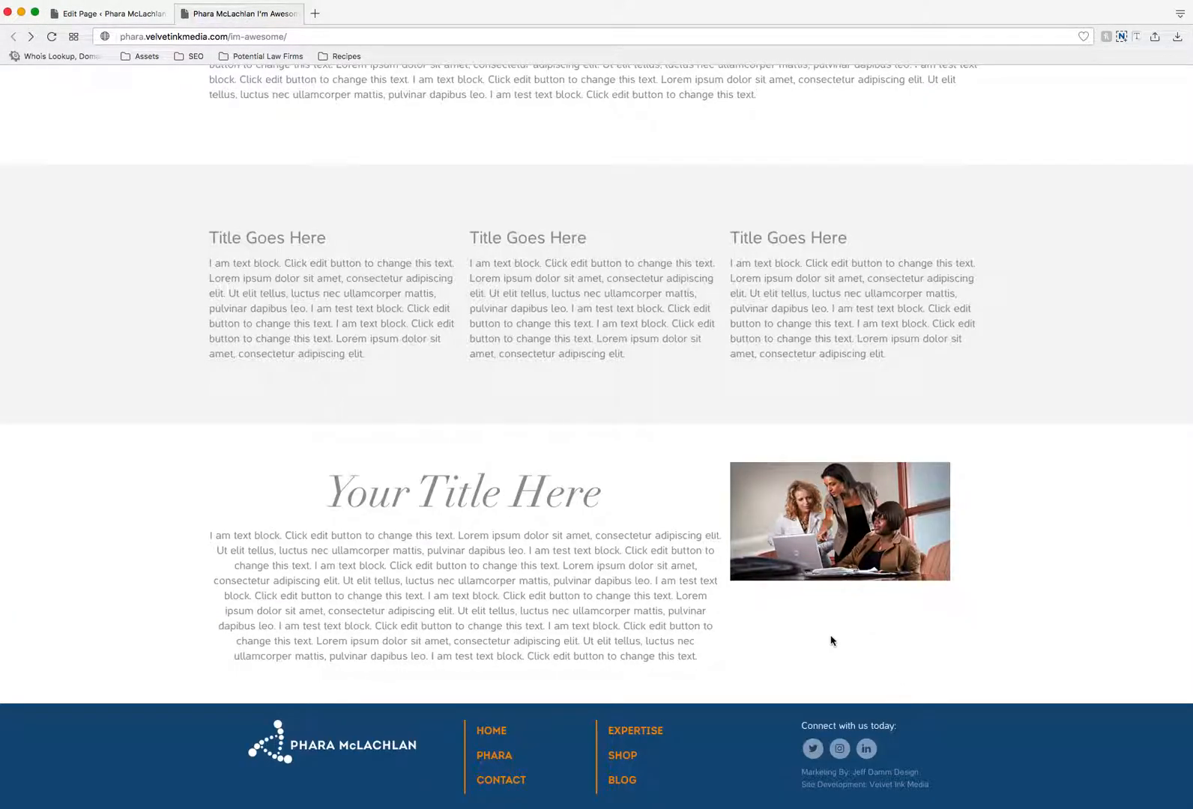
pyautogui.click(125, 15)
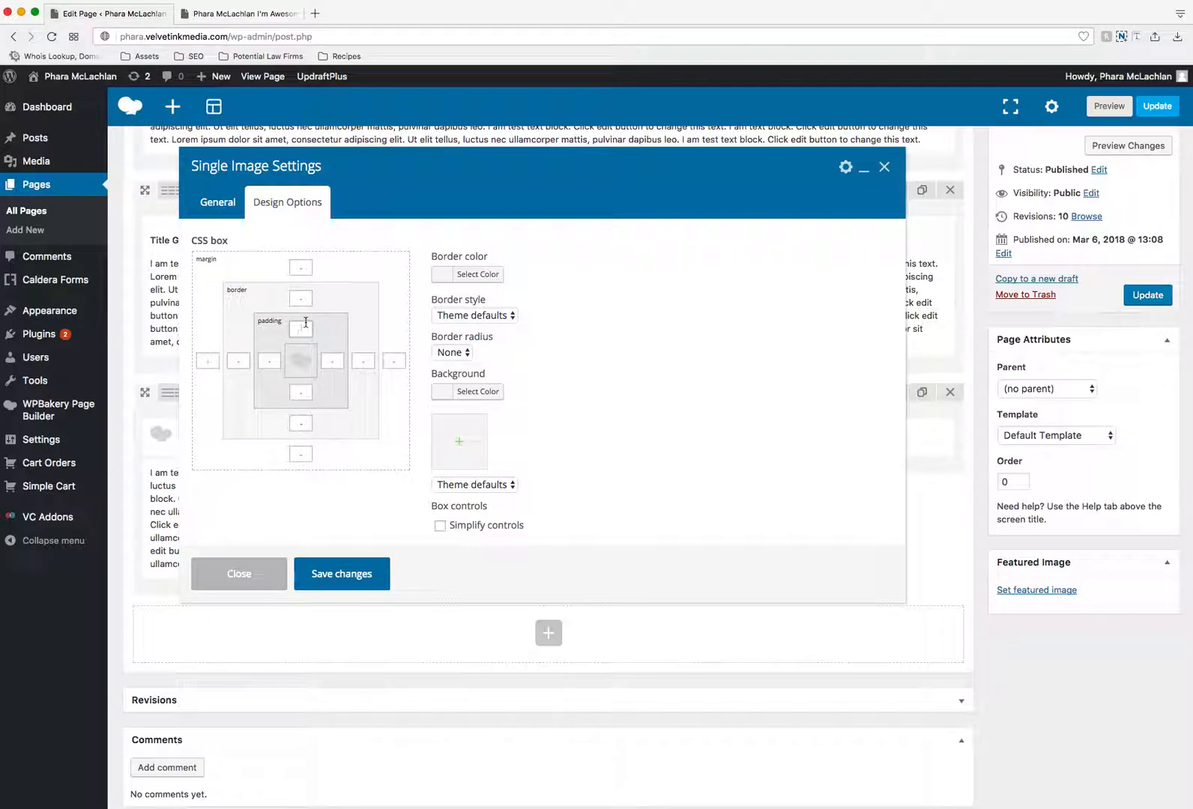
pyautogui.click(301, 390)
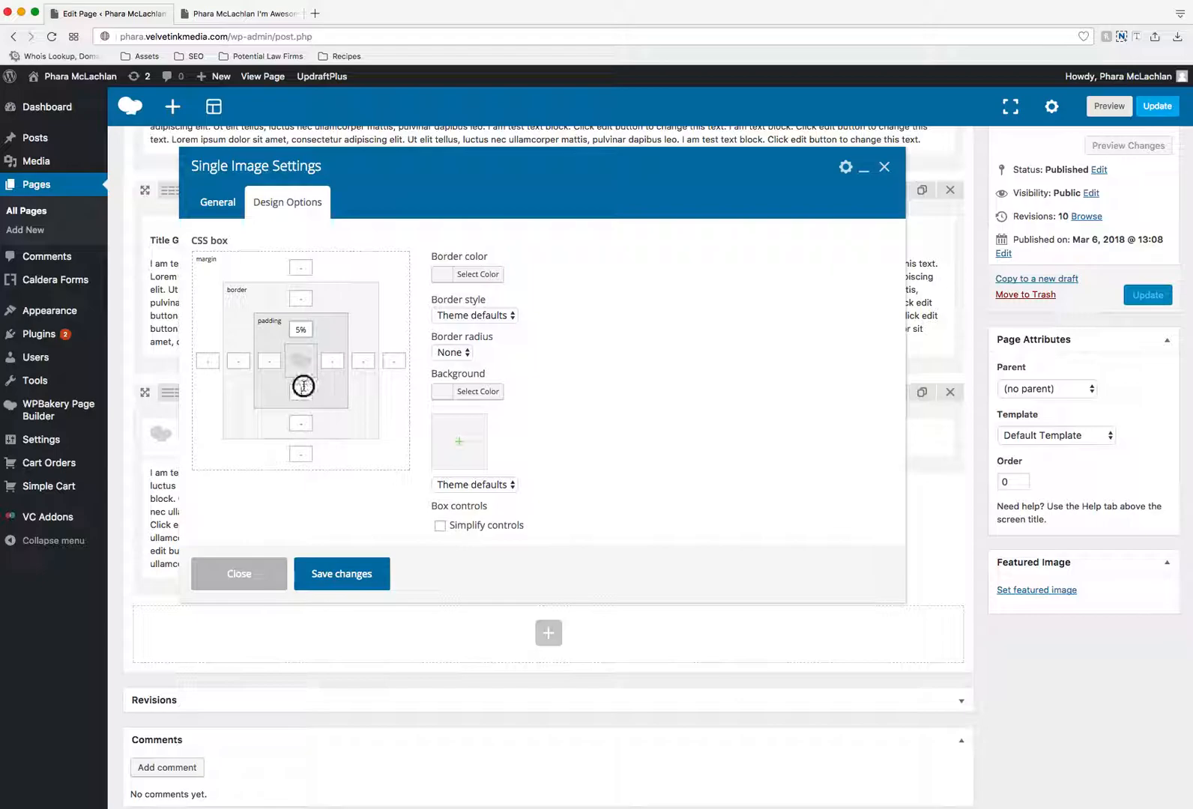
pyautogui.click(366, 576)
# - Update the page and reload its live version to check the bottom row's alignment and image spacing
pyautogui.click(1147, 295)
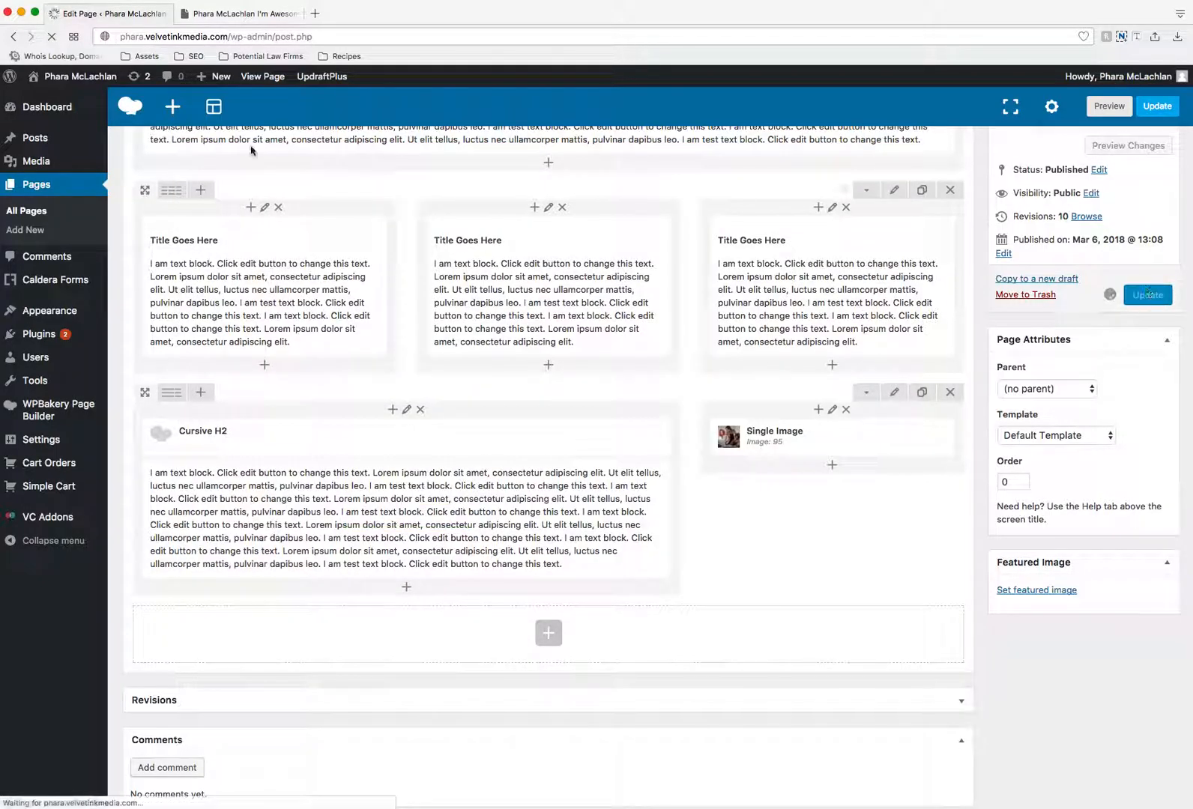
pyautogui.click(252, 15)
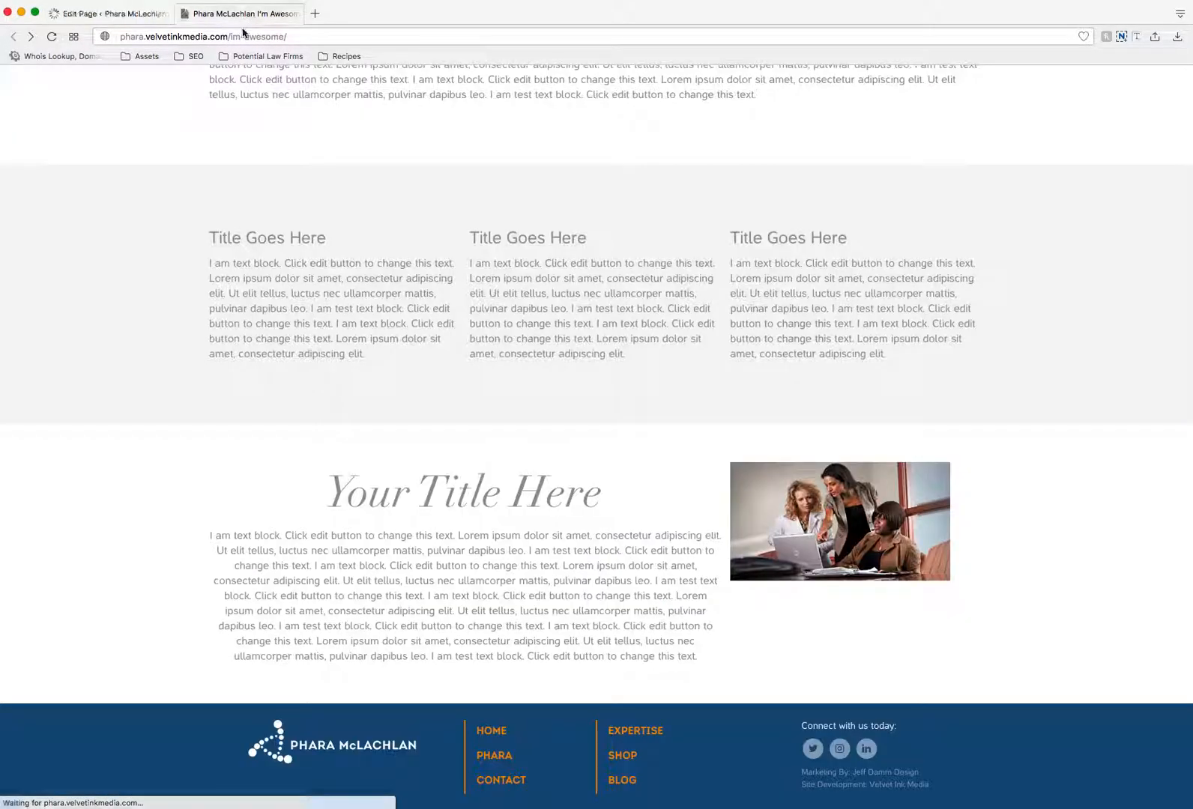
pyautogui.click(53, 37)
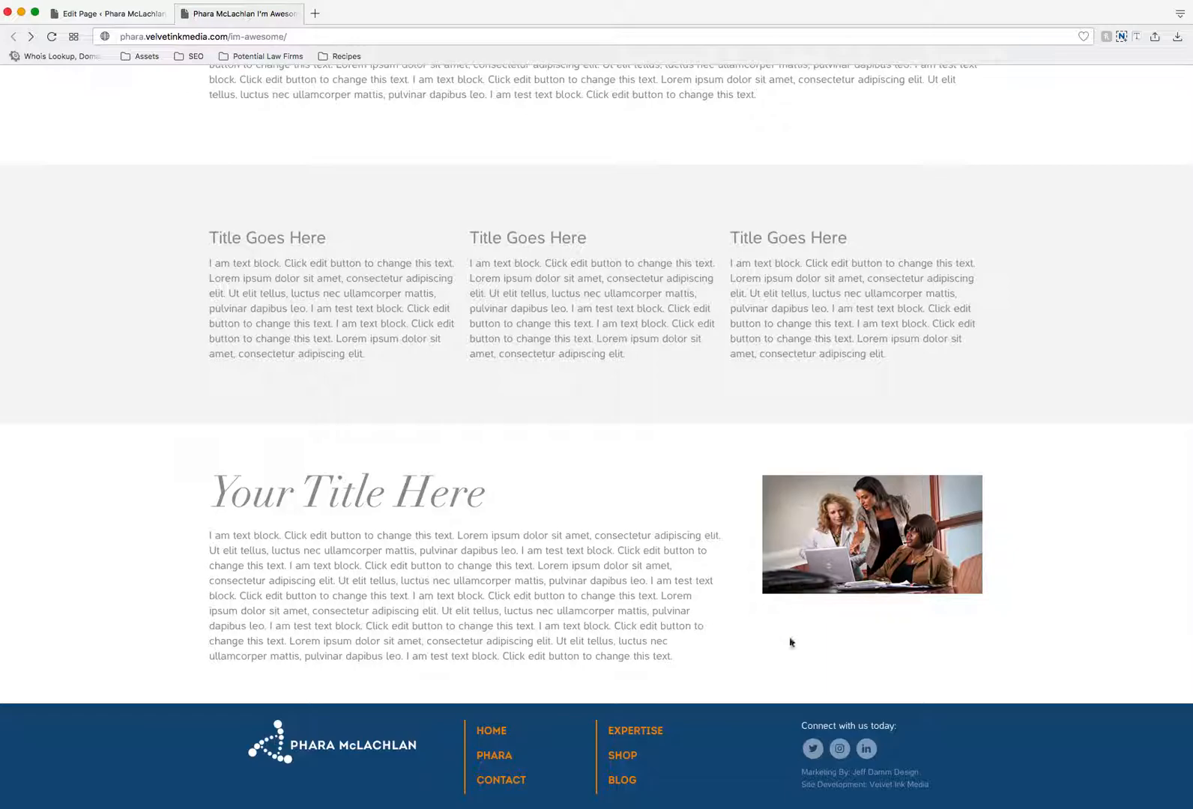
# - Clear the top and bottom padding of the bottom row's single image in the page editor and save the element
pyautogui.click(54, 13)
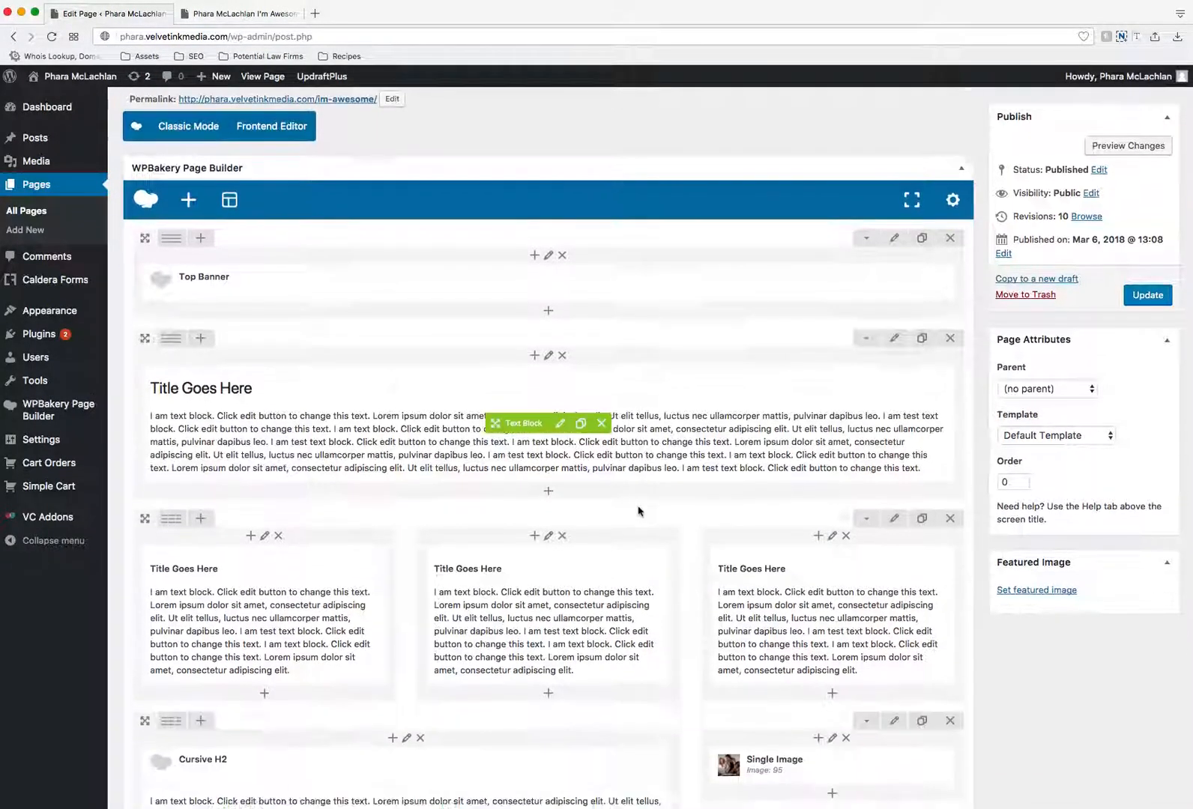
pyautogui.scroll(-3, 638, 511)
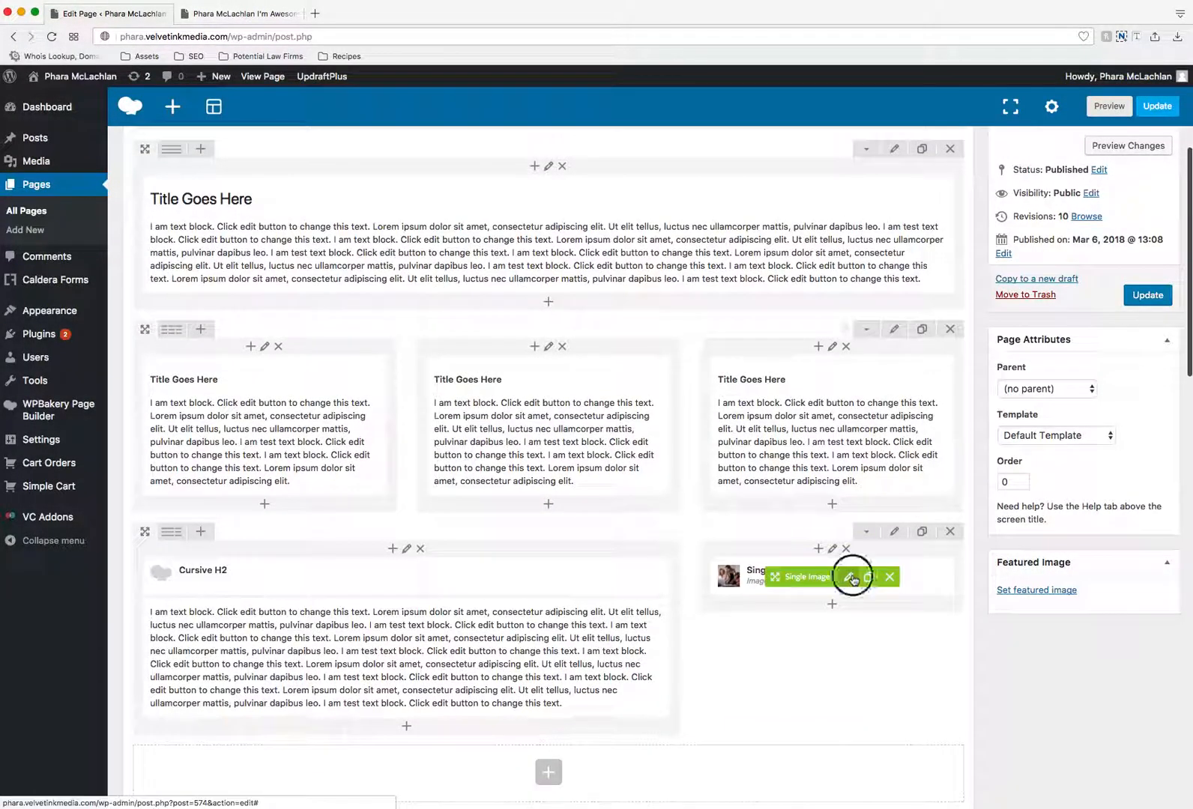
pyautogui.click(851, 578)
pyautogui.click(287, 202)
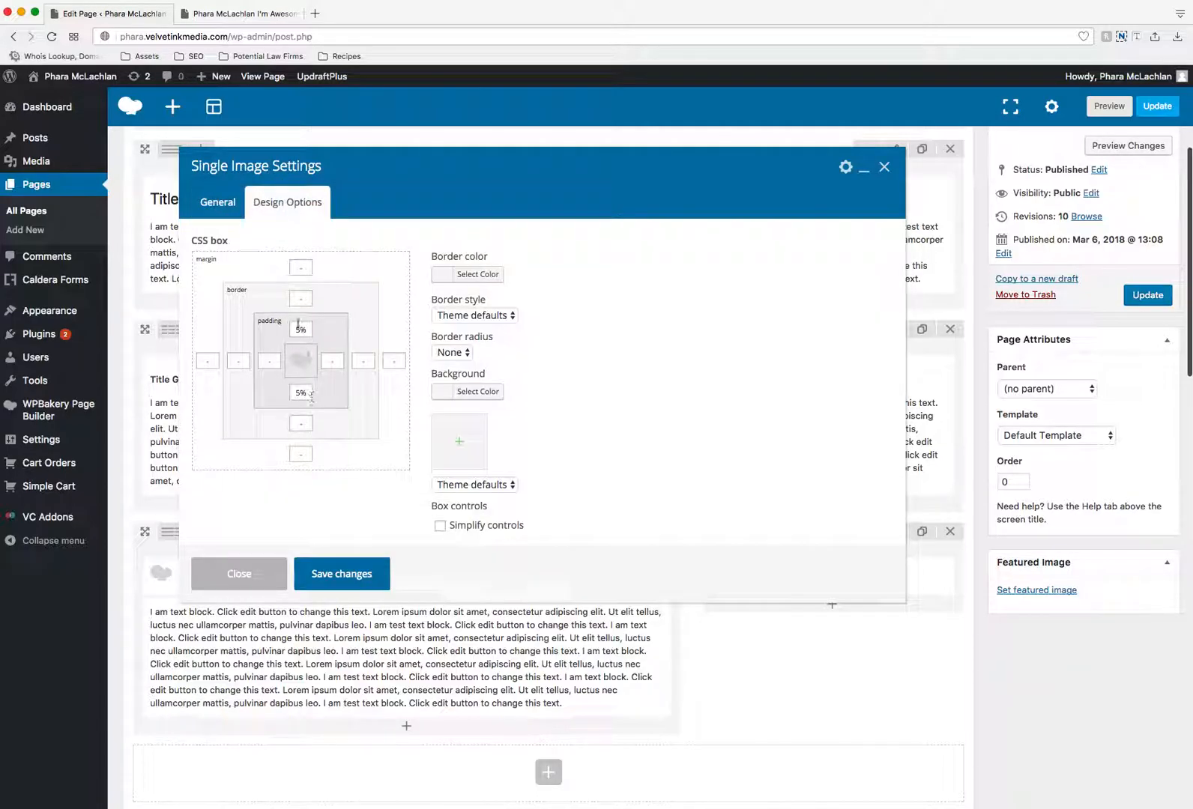
pyautogui.click(300, 329)
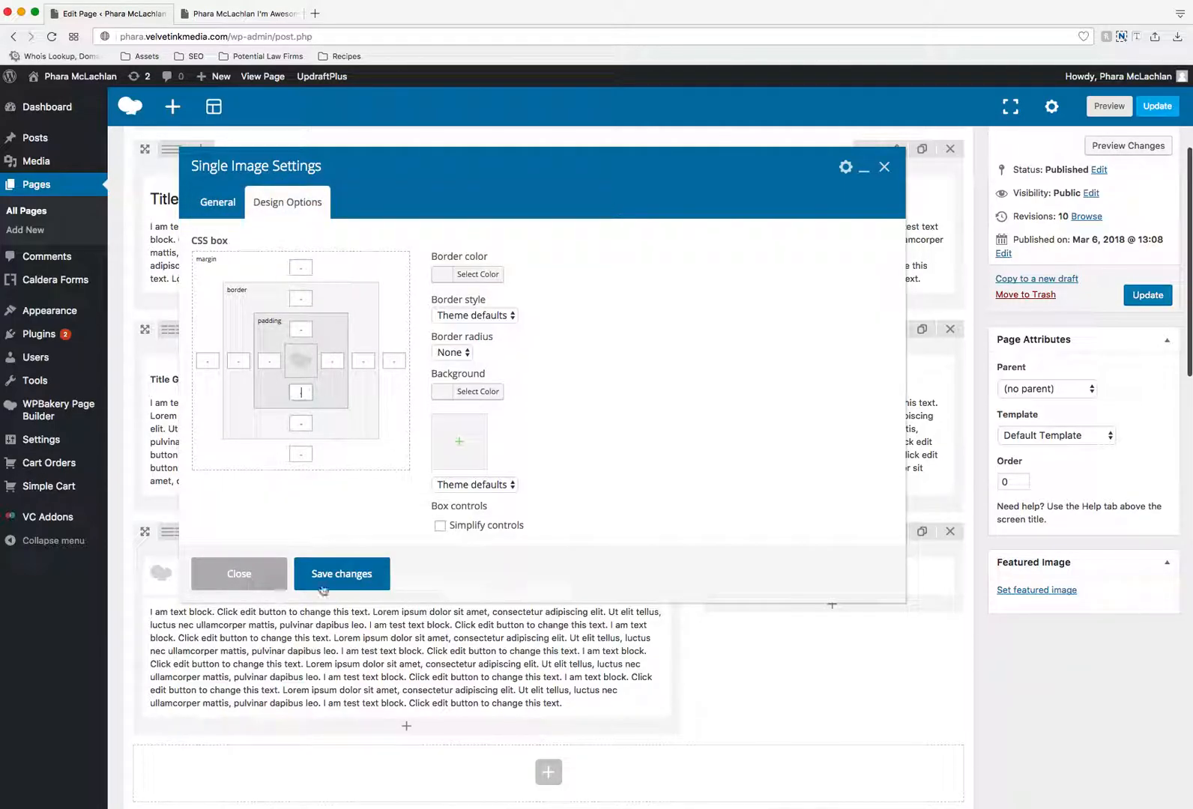
pyautogui.click(375, 575)
# - Set the top and bottom padding of the column holding the single image to 12% and save the column settings
pyautogui.click(832, 549)
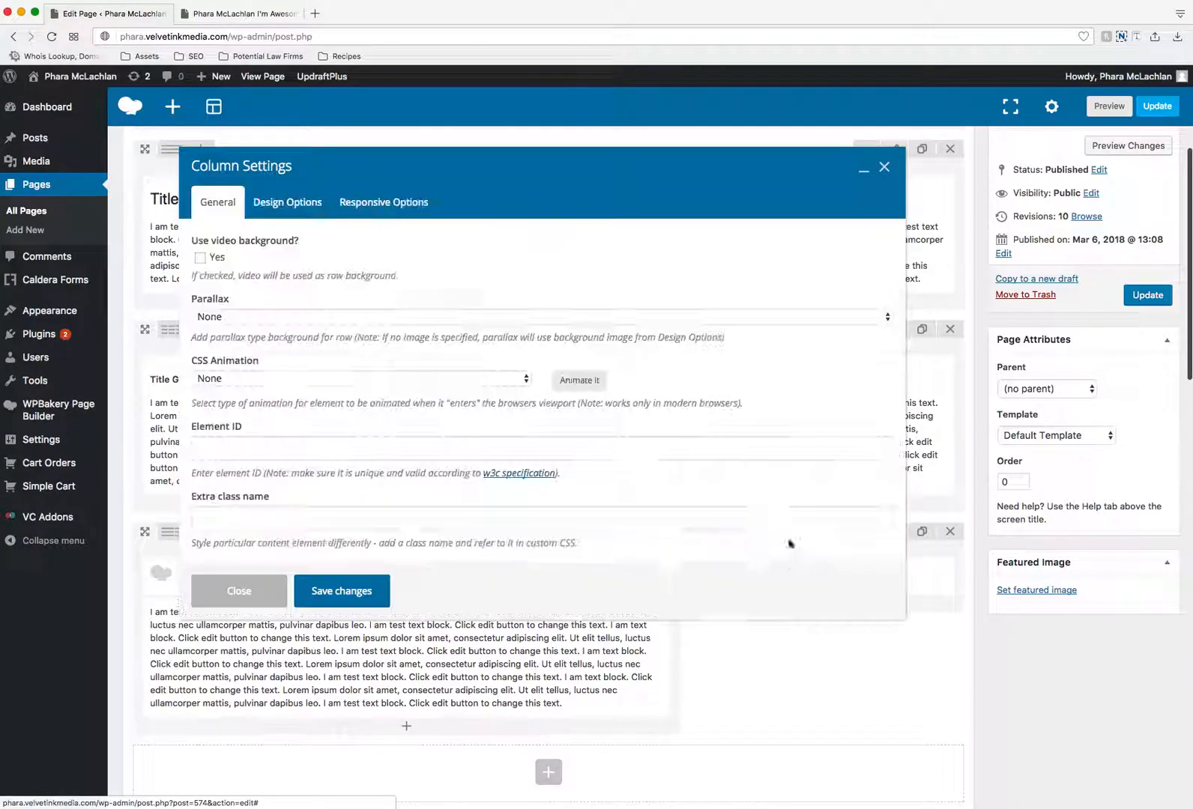
pyautogui.click(279, 587)
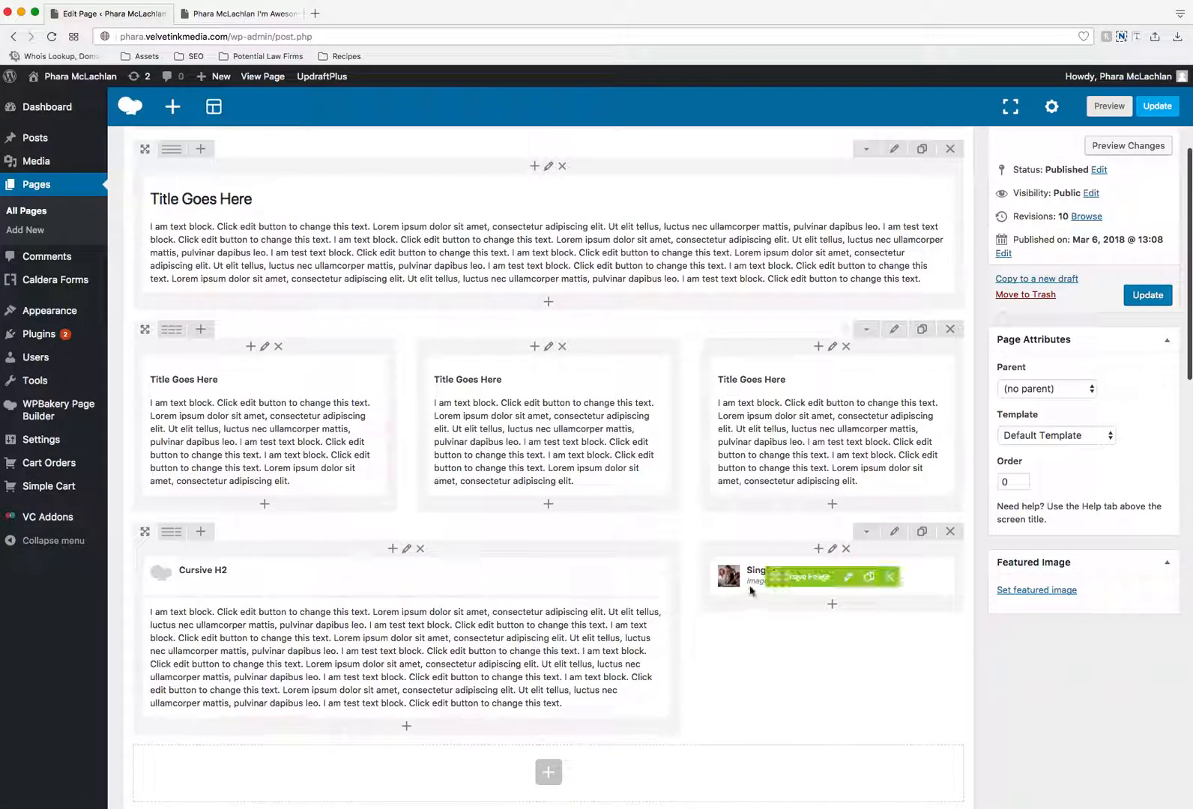
pyautogui.click(832, 551)
pyautogui.click(287, 202)
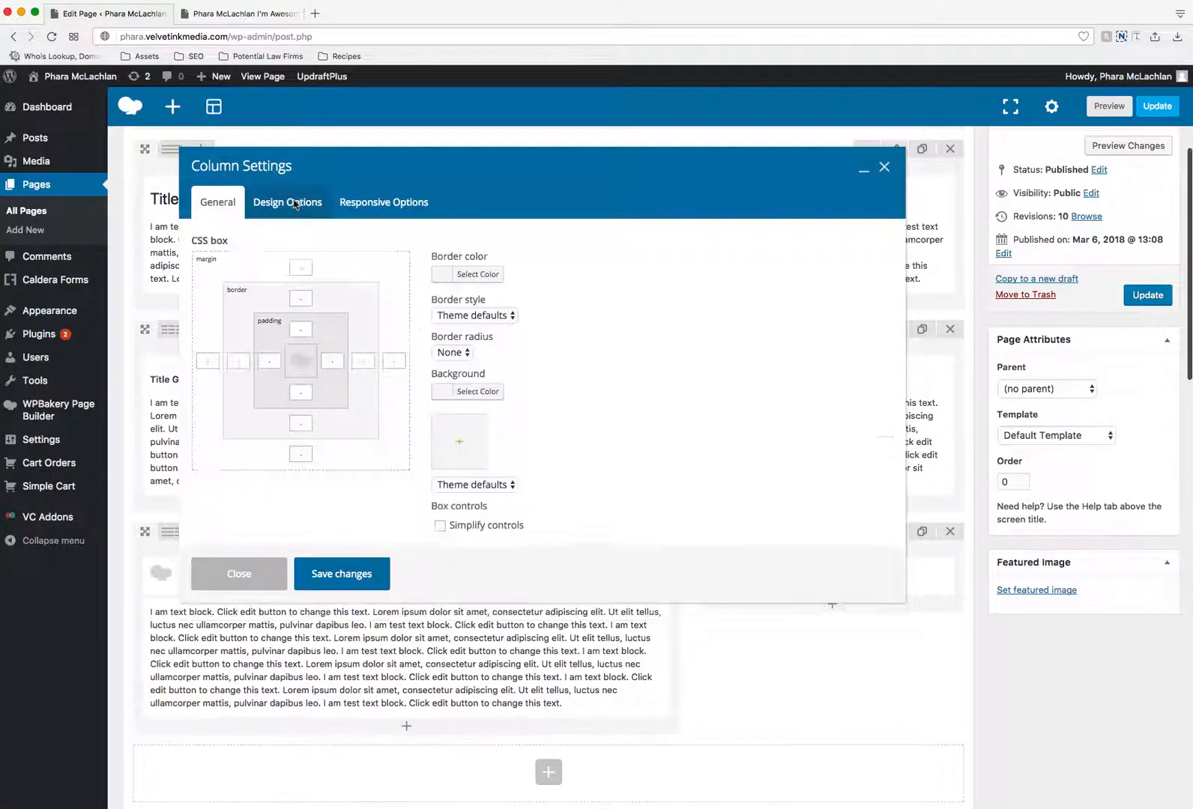
pyautogui.click(303, 327)
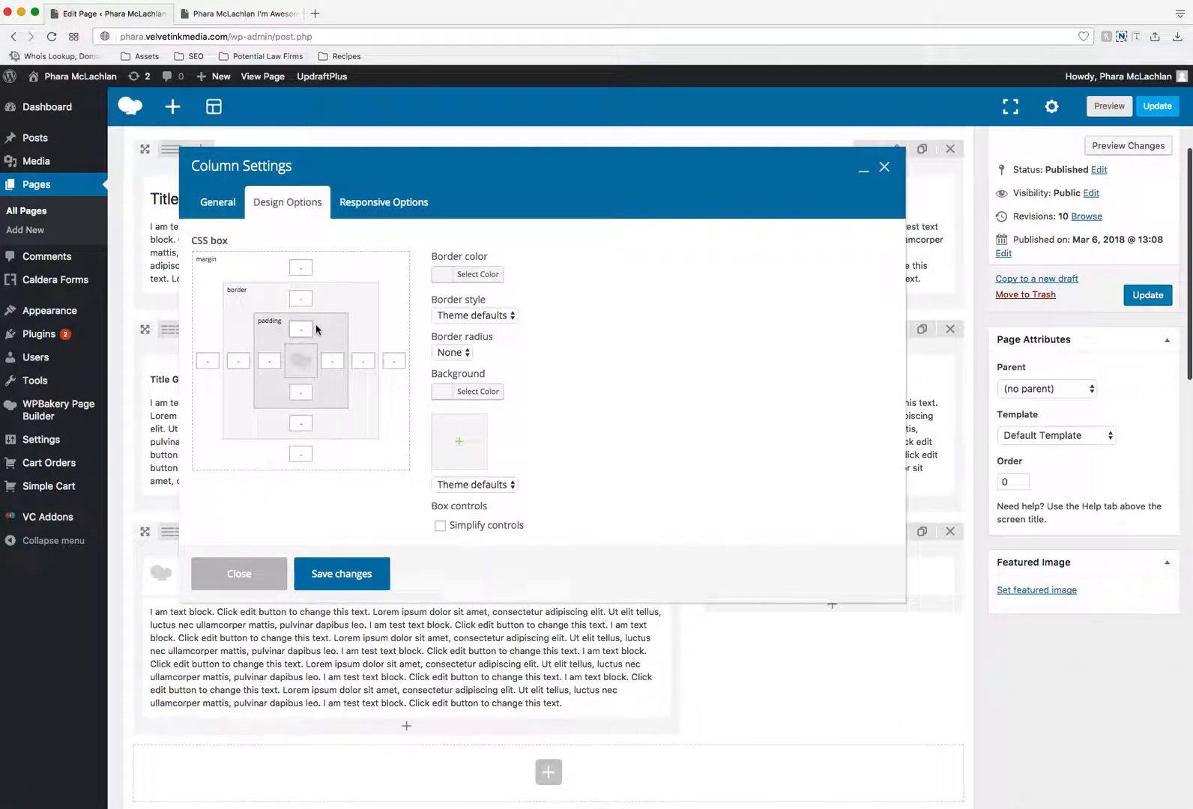
pyautogui.write('12')
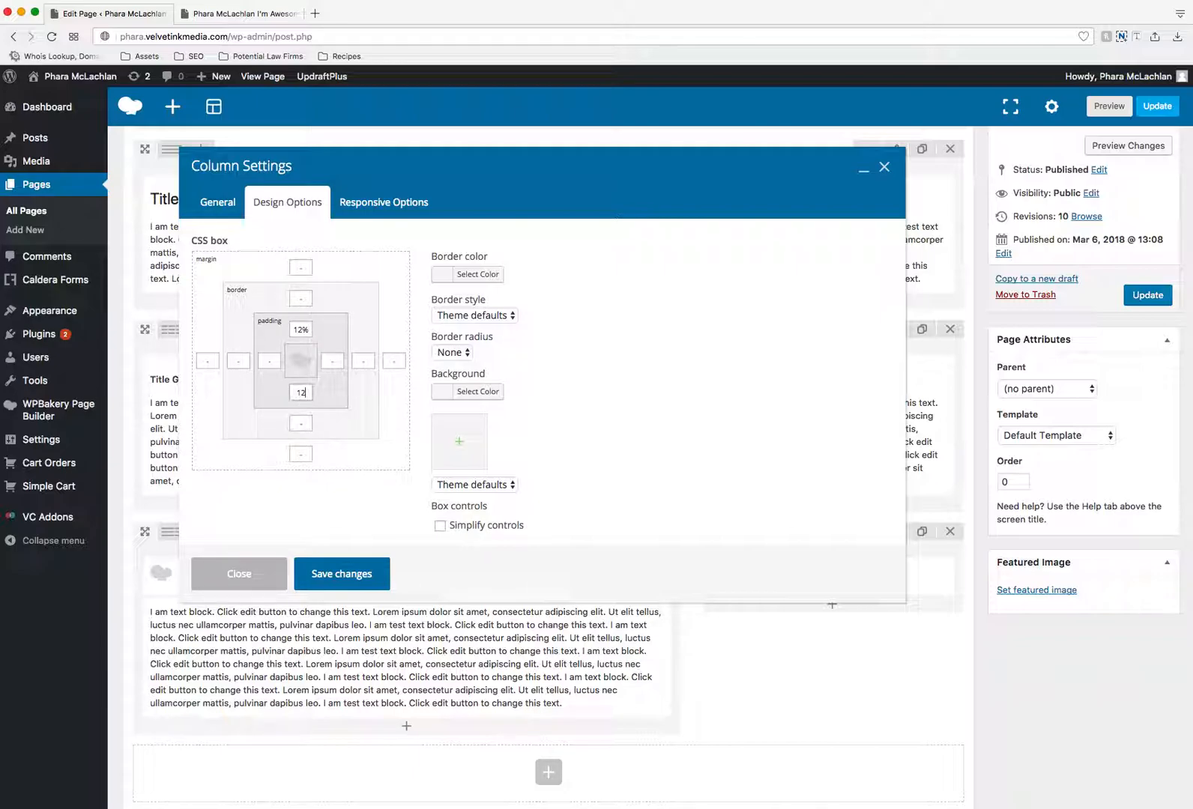
pyautogui.click(343, 578)
# - Update the page, reload its live version, and review the layout from the bottom row up to the banner
pyautogui.click(1146, 296)
pyautogui.click(264, 15)
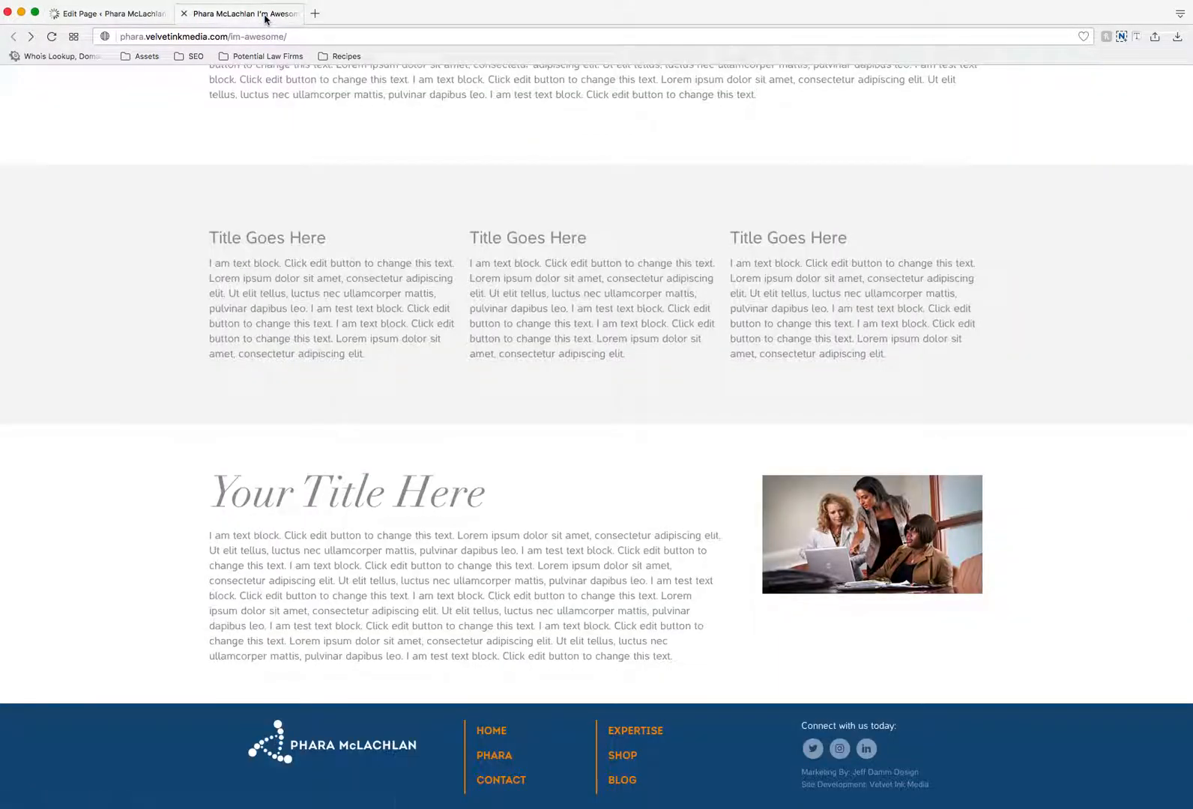
pyautogui.click(52, 36)
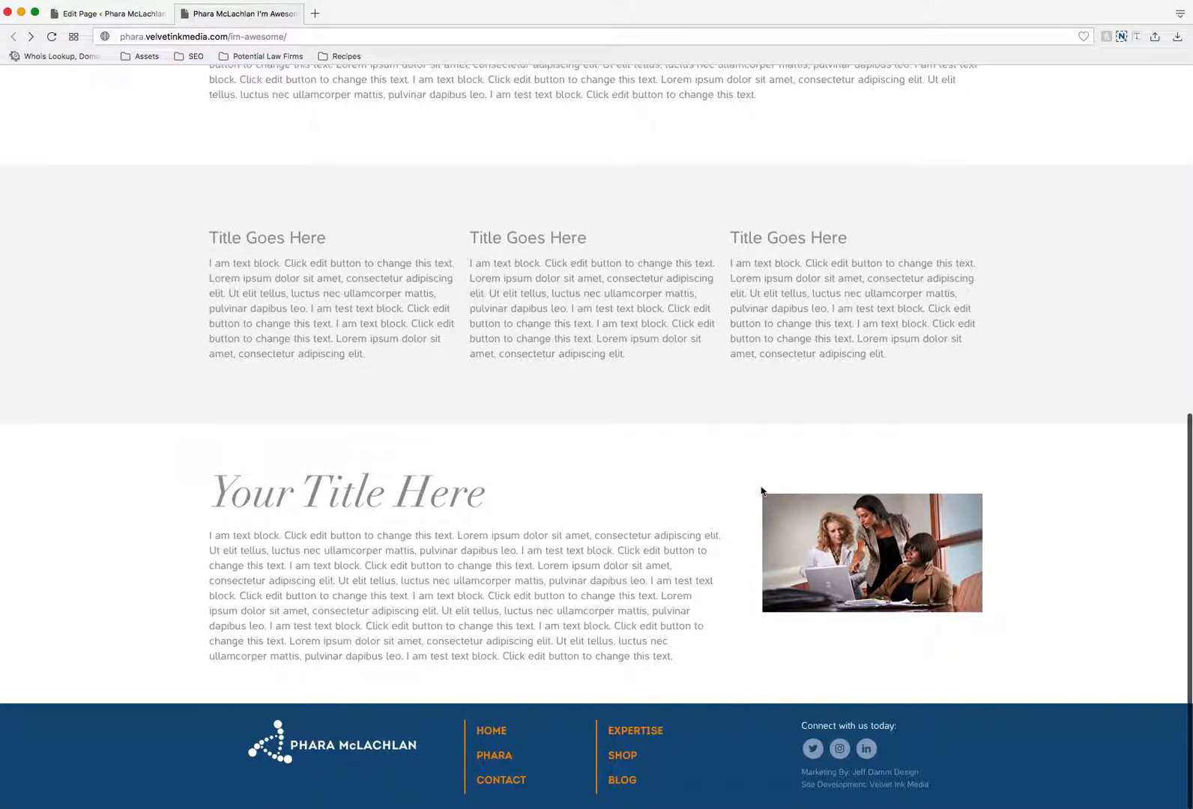
pyautogui.scroll(6, 862, 449)
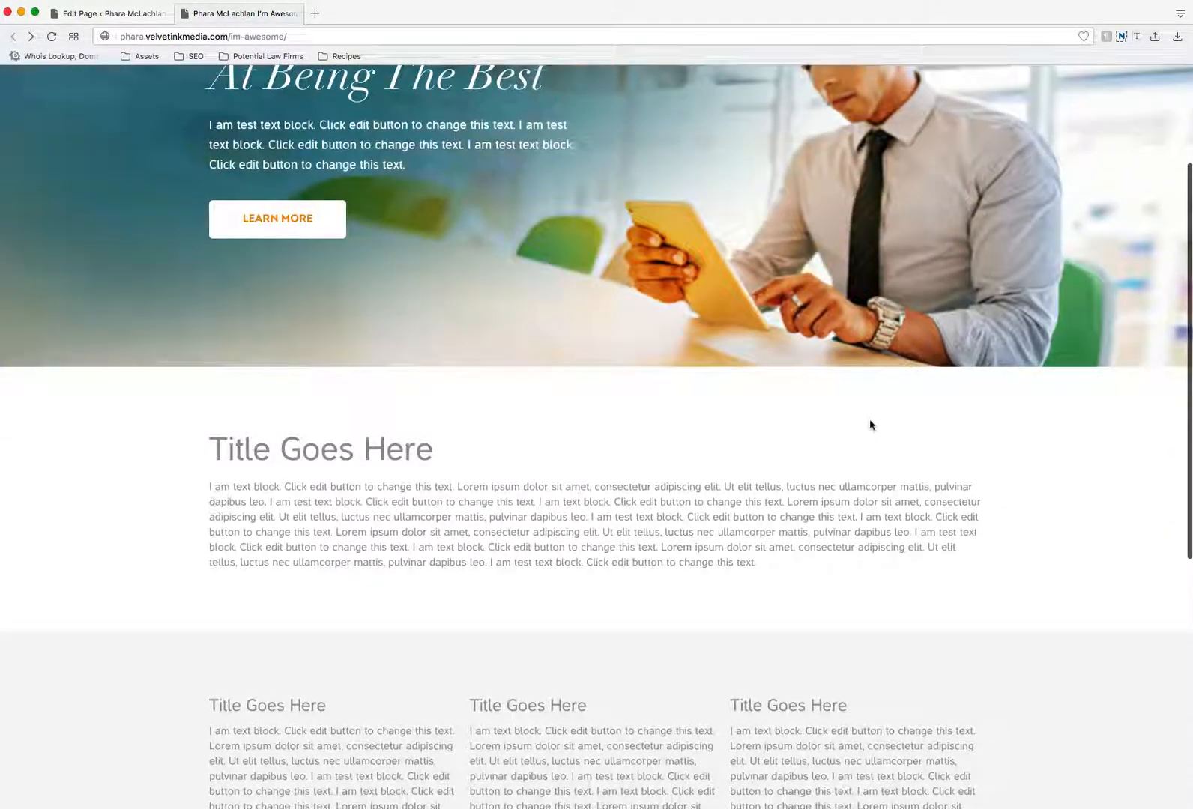
pyautogui.scroll(3, 870, 425)
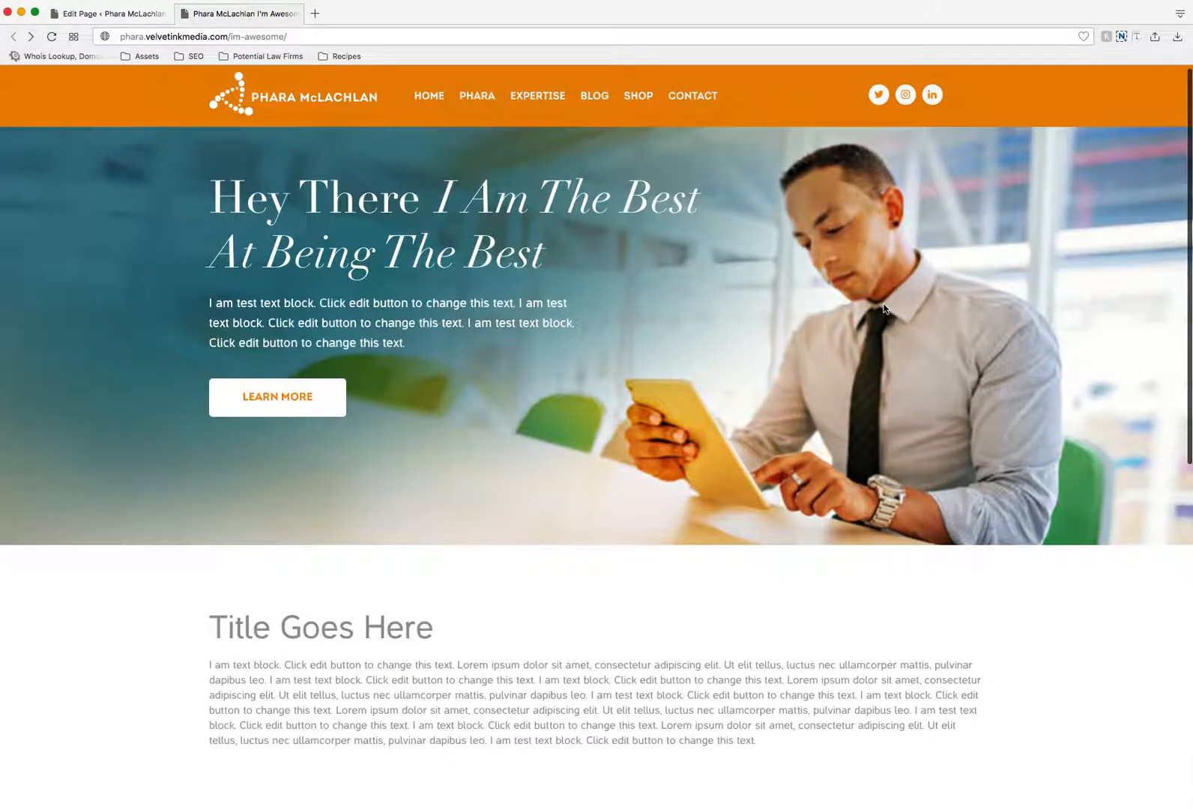